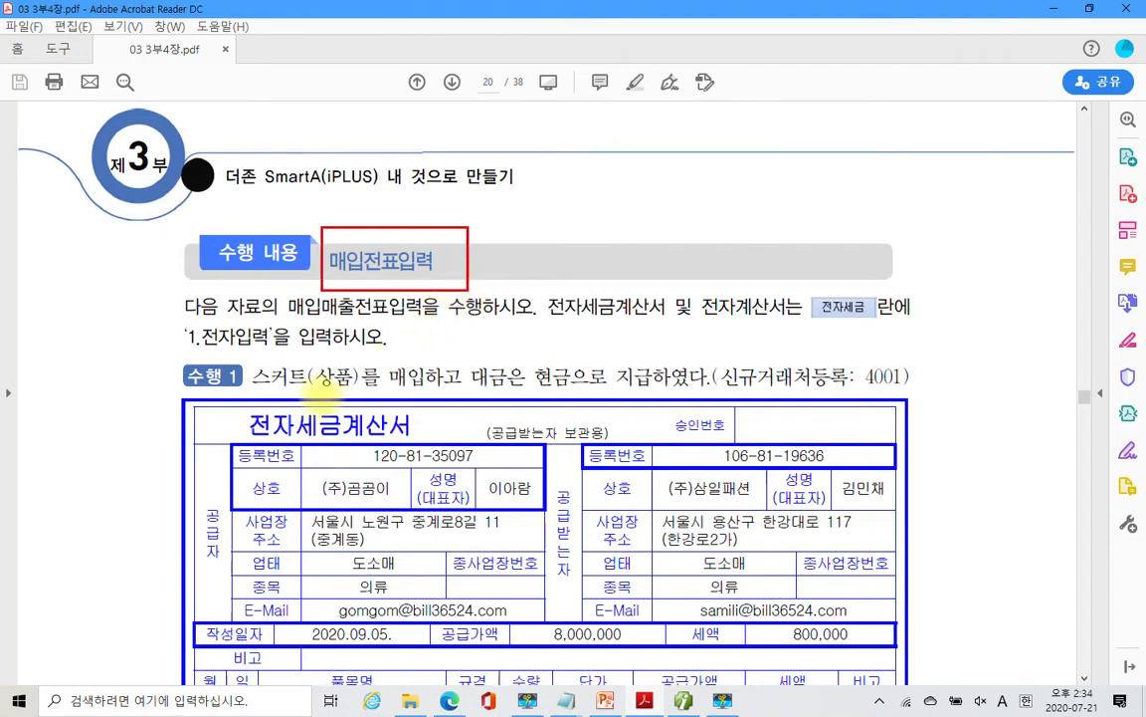
# - Check the recipient (공급받는자) and supplier (공급자) sections of the 수행 1 electronic tax invoice
pyautogui.moveTo(776, 502)
pyautogui.mouseDown()
pyautogui.moveTo(662, 504)
pyautogui.moveTo(661, 476)
pyautogui.moveTo(768, 479)
pyautogui.moveTo(781, 495)
pyautogui.mouseUp()
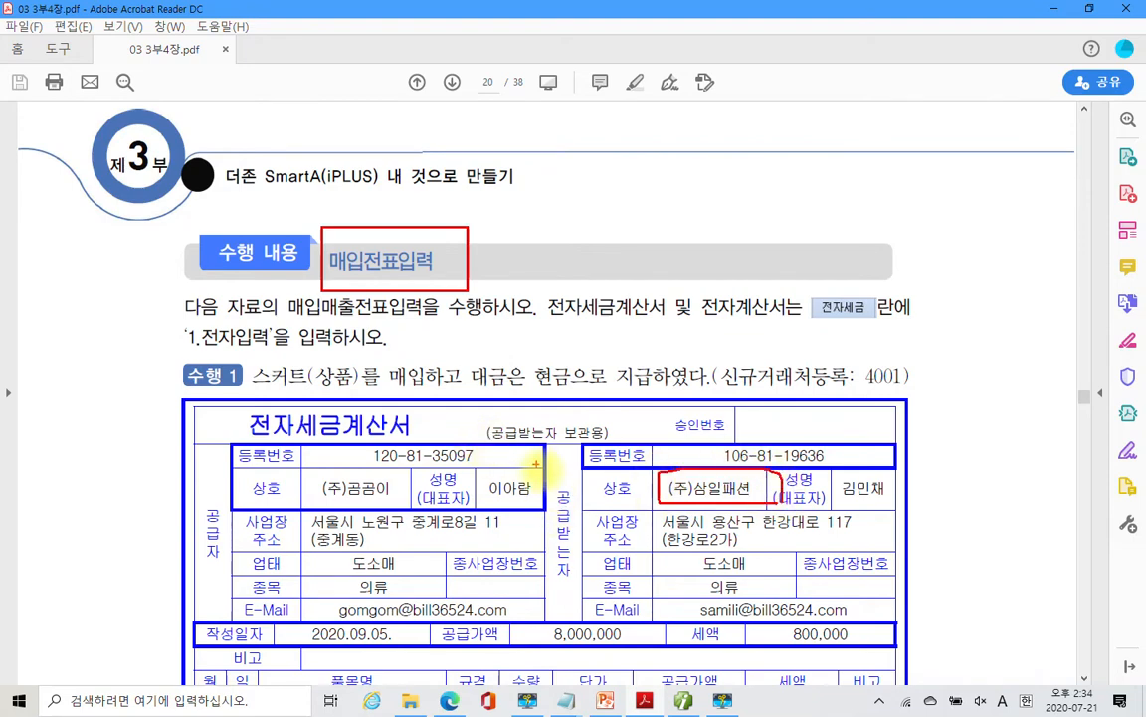
pyautogui.moveTo(545, 475); pyautogui.dragTo(604, 599)
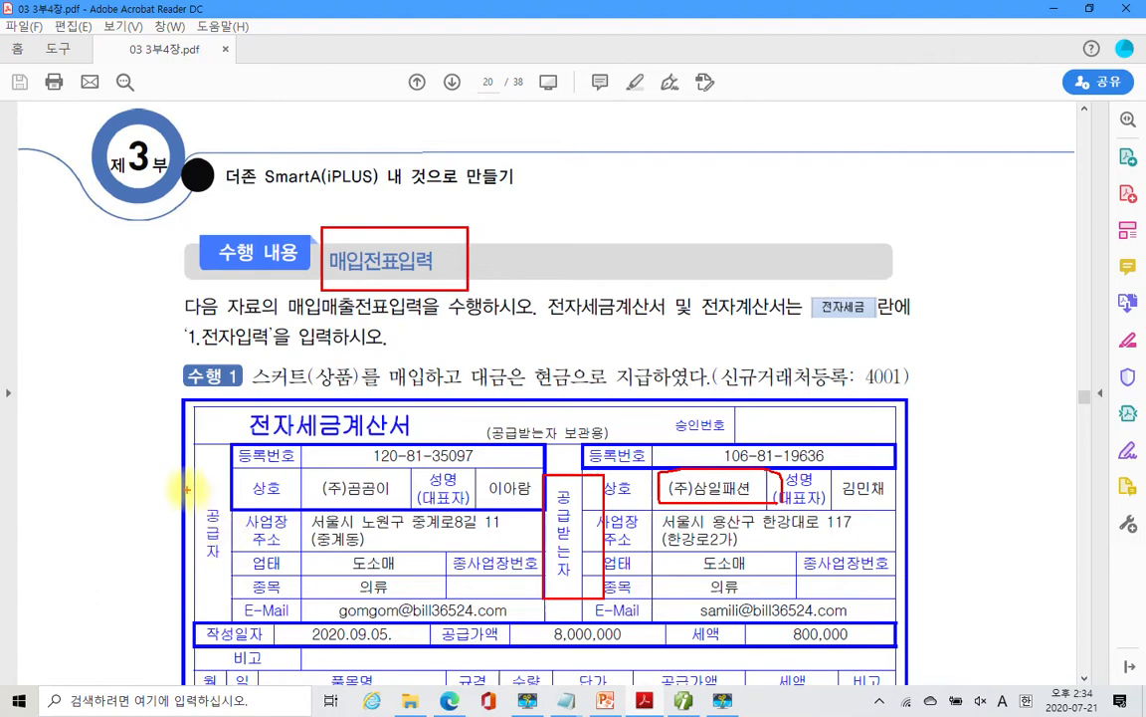
pyautogui.moveTo(186, 486); pyautogui.dragTo(217, 466)
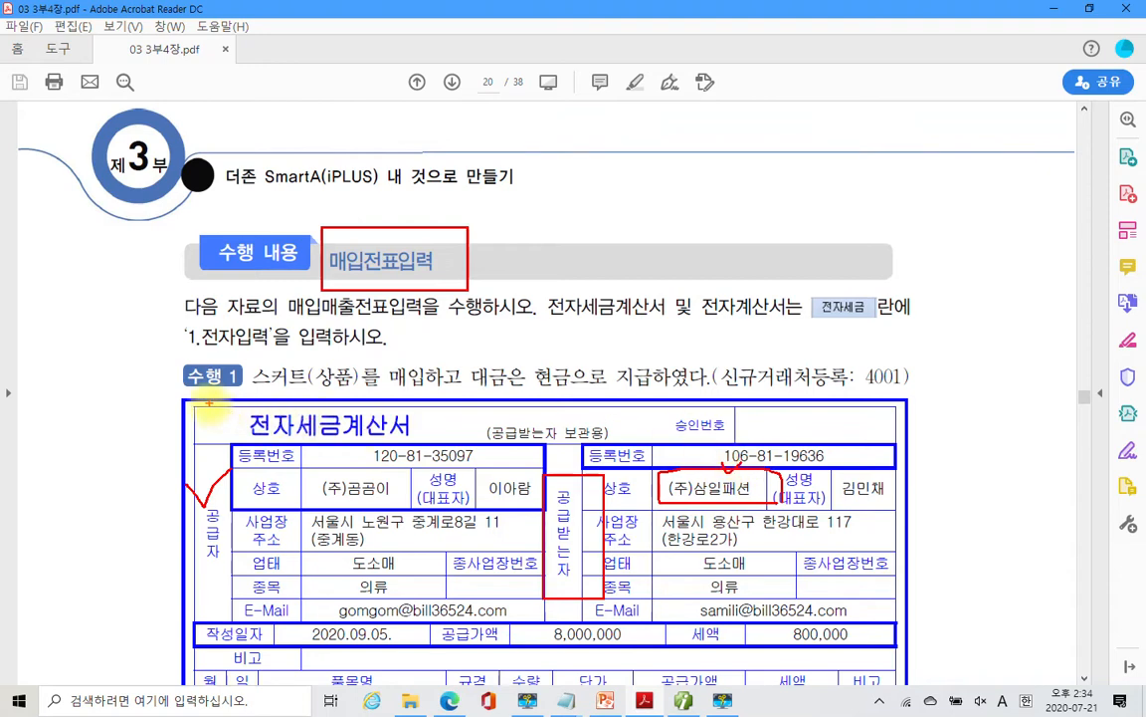
# - Read the 수행 2 transaction description and examine the recipient and supplier on its electronic tax invoice
pyautogui.scroll(-10, 374, 332)
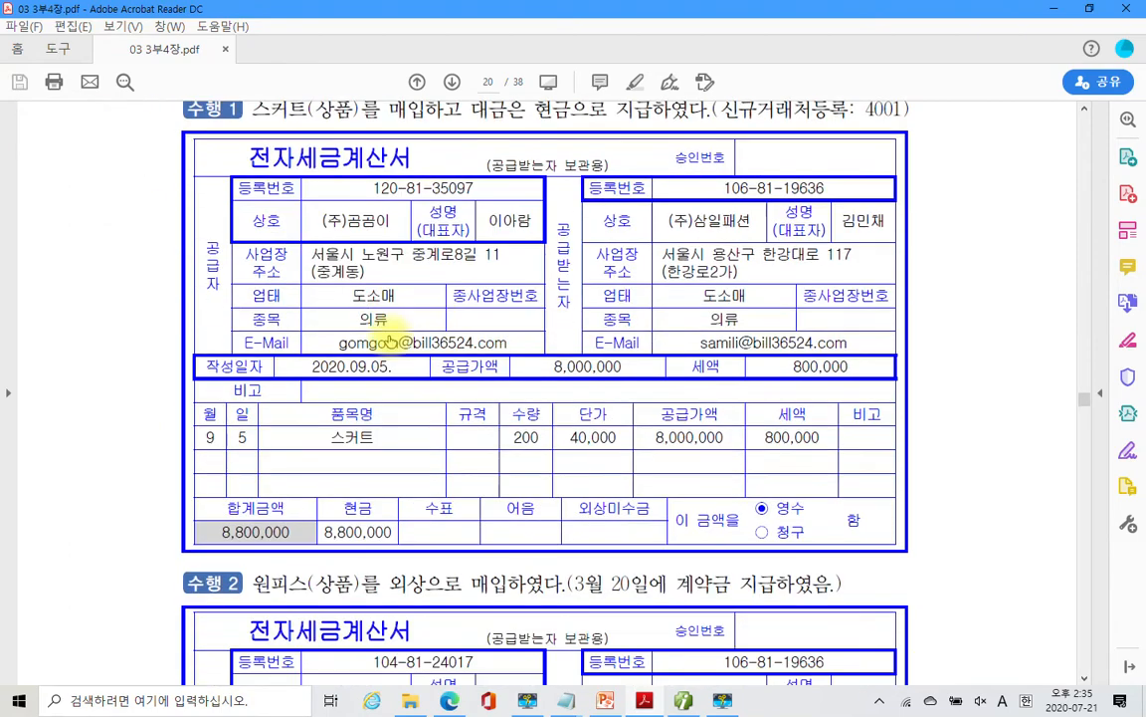
pyautogui.scroll(-3, 388, 335)
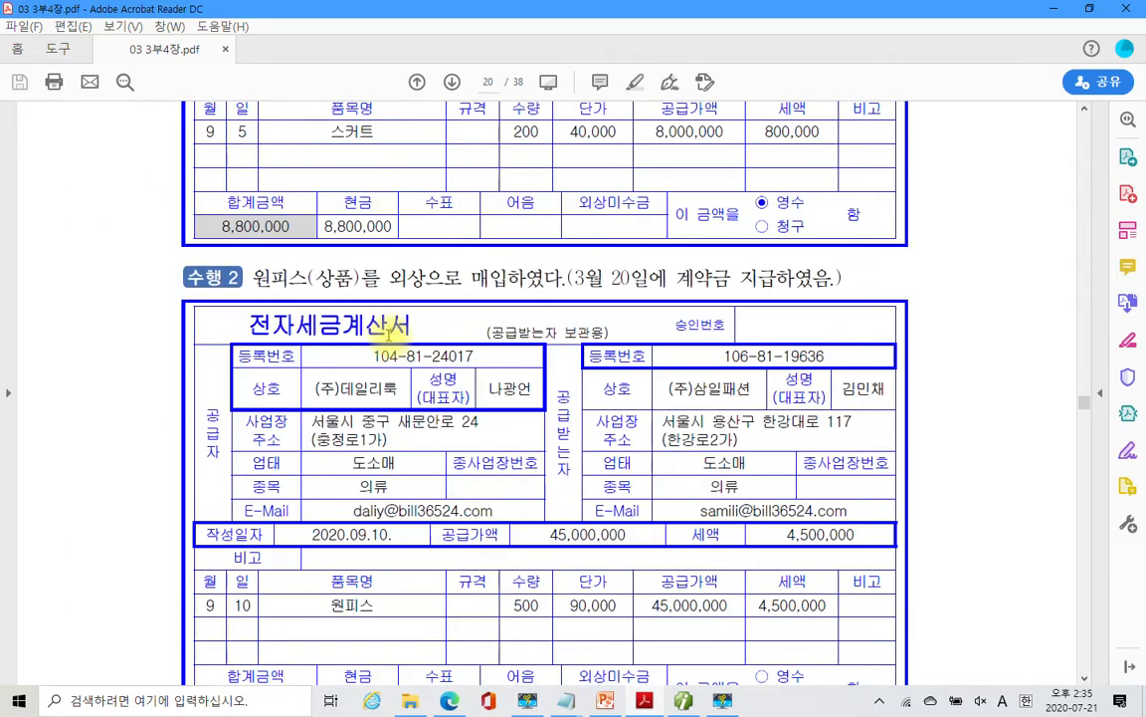
pyautogui.scroll(-2, 353, 309)
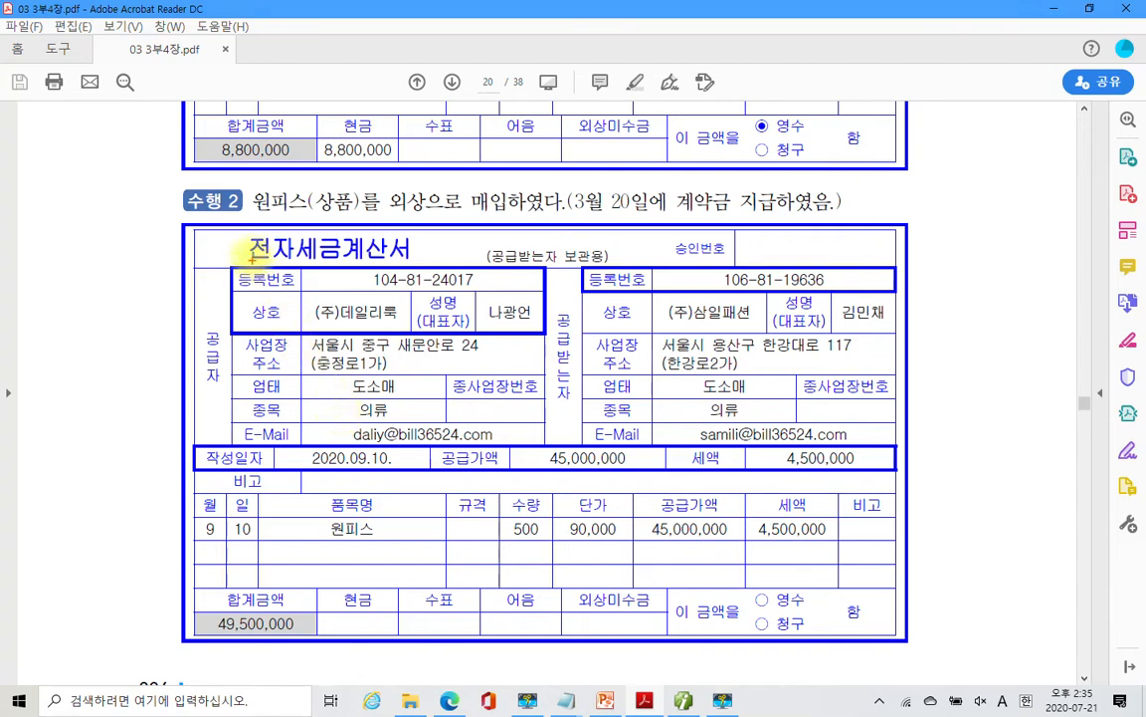
pyautogui.moveTo(184, 211); pyautogui.dragTo(572, 217)
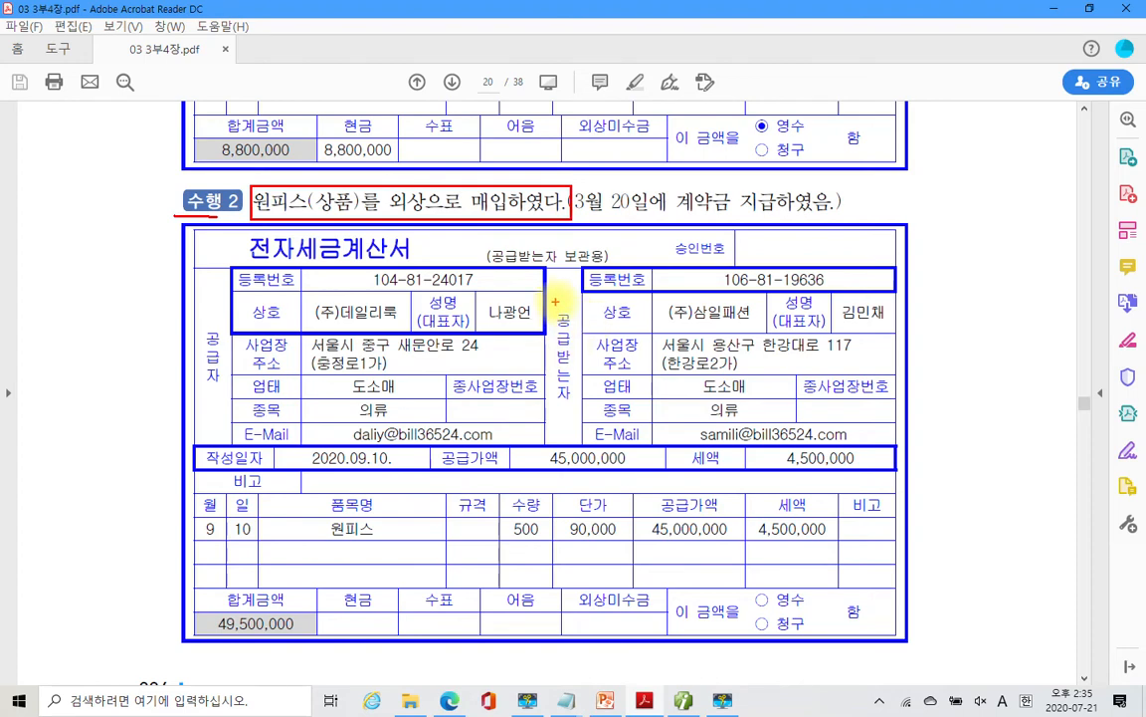
pyautogui.moveTo(556, 305); pyautogui.dragTo(582, 418)
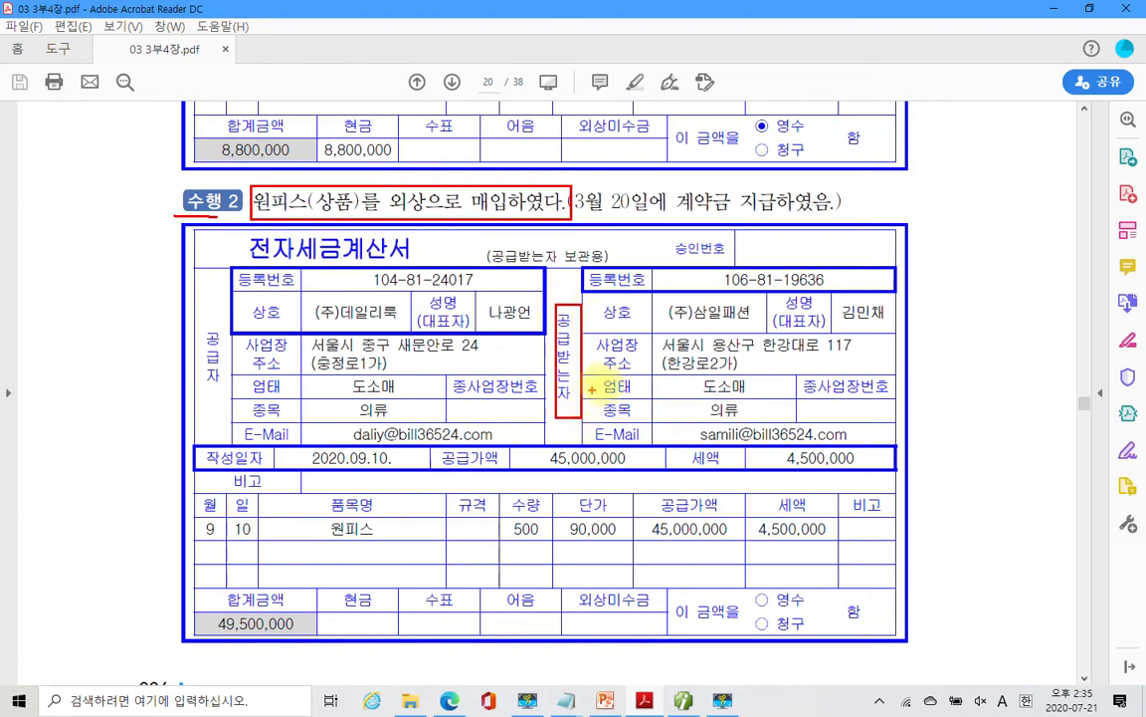
pyautogui.moveTo(715, 280)
pyautogui.mouseDown()
pyautogui.moveTo(681, 333)
pyautogui.moveTo(742, 365)
pyautogui.mouseUp()
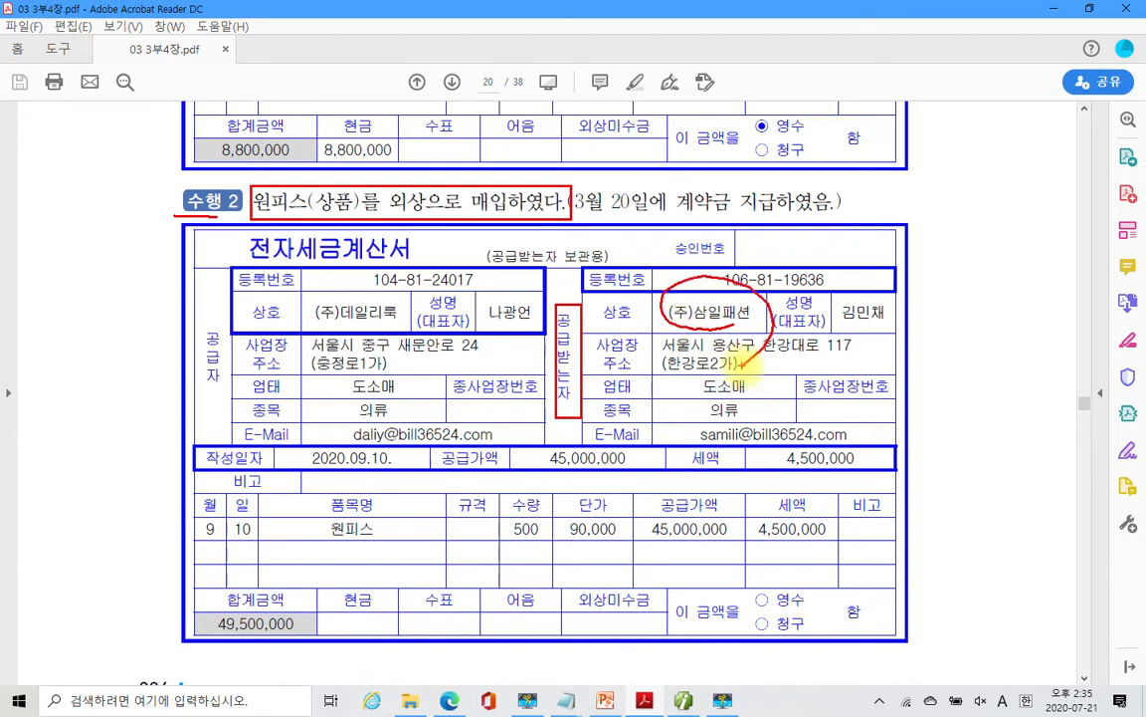
pyautogui.moveTo(171, 277); pyautogui.dragTo(235, 284)
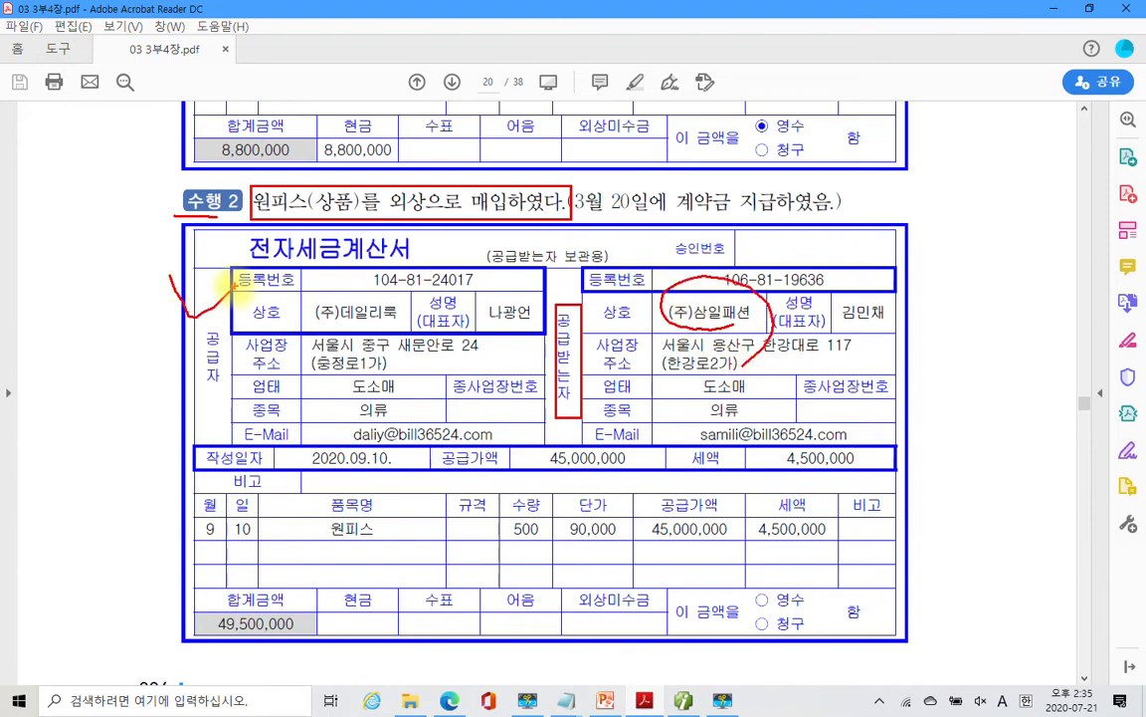
pyautogui.moveTo(491, 227); pyautogui.dragTo(255, 220)
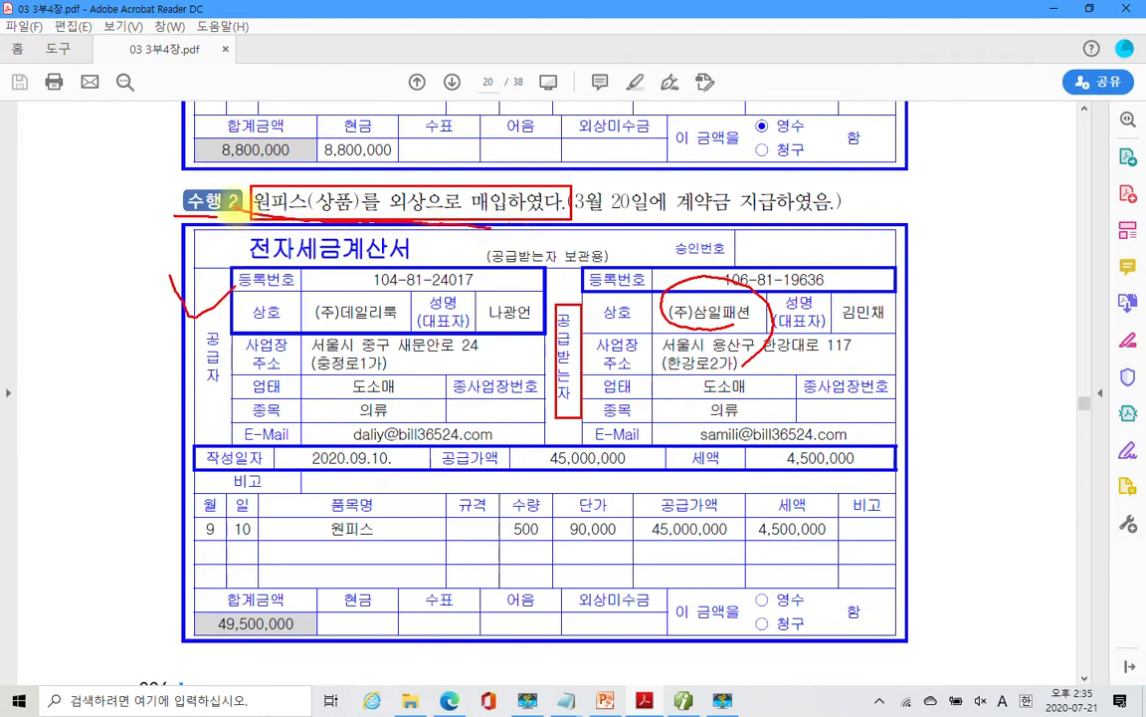
# - Examine the issue date (작성일자) on the 수행 2 invoice and distinguish it from the payment date
pyautogui.moveTo(199, 430)
pyautogui.mouseDown()
pyautogui.moveTo(274, 487)
pyautogui.moveTo(435, 453)
pyautogui.moveTo(303, 413)
pyautogui.mouseUp()
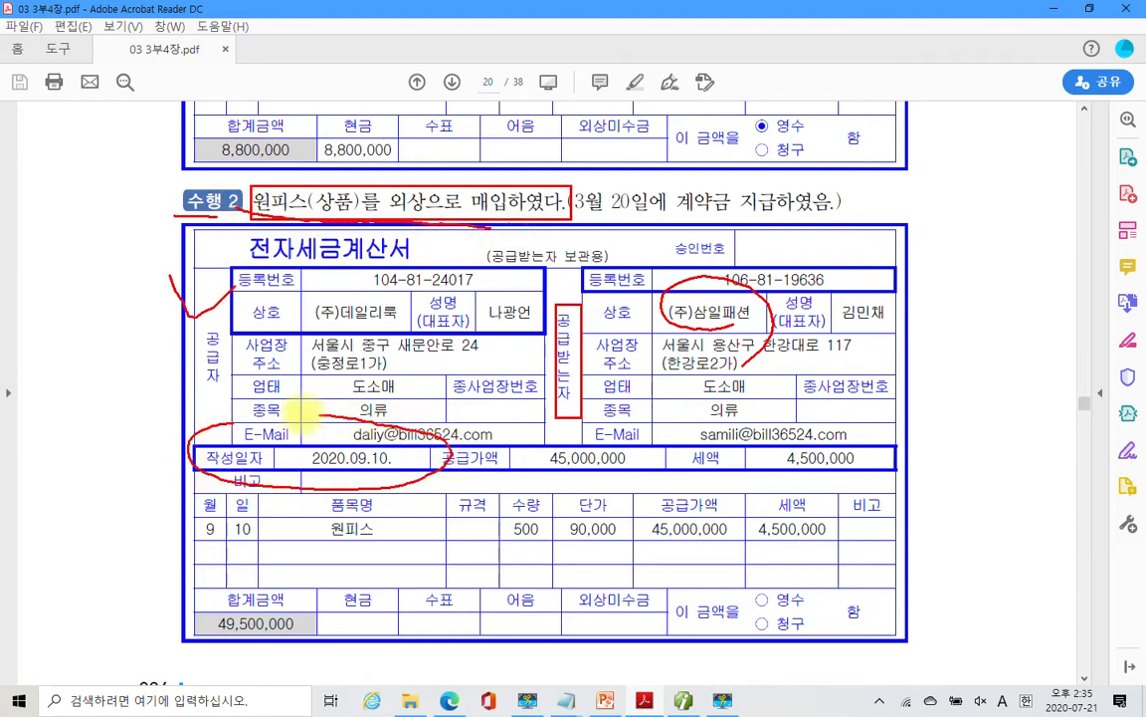
pyautogui.moveTo(137, 408); pyautogui.dragTo(185, 426)
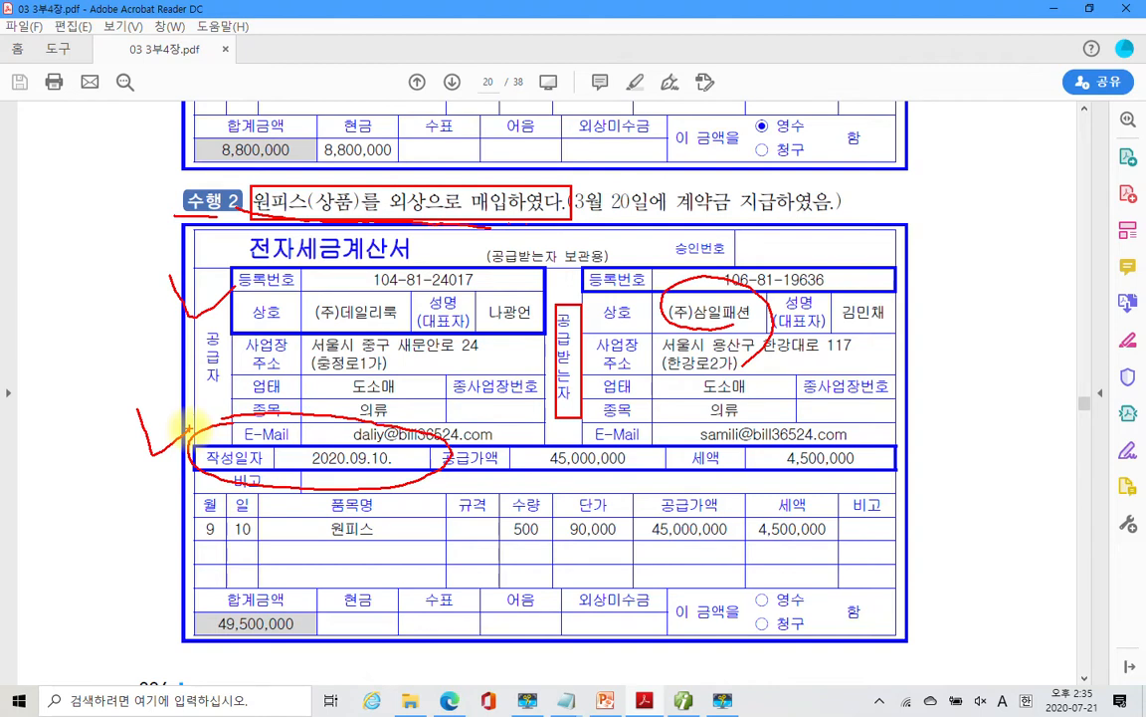
pyautogui.moveTo(242, 495); pyautogui.dragTo(207, 565)
pyautogui.moveTo(199, 513)
pyautogui.mouseDown()
pyautogui.moveTo(267, 562)
pyautogui.moveTo(261, 537)
pyautogui.moveTo(289, 583)
pyautogui.moveTo(299, 518)
pyautogui.moveTo(323, 569)
pyautogui.moveTo(303, 518)
pyautogui.moveTo(349, 502)
pyautogui.moveTo(411, 598)
pyautogui.moveTo(463, 497)
pyautogui.moveTo(515, 545)
pyautogui.mouseUp()
pyautogui.moveTo(40, 408)
pyautogui.mouseDown()
pyautogui.moveTo(110, 338)
pyautogui.moveTo(100, 428)
pyautogui.moveTo(131, 410)
pyautogui.moveTo(149, 328)
pyautogui.moveTo(165, 398)
pyautogui.moveTo(140, 343)
pyautogui.moveTo(204, 410)
pyautogui.moveTo(214, 343)
pyautogui.moveTo(239, 413)
pyautogui.moveTo(287, 357)
pyautogui.mouseUp()
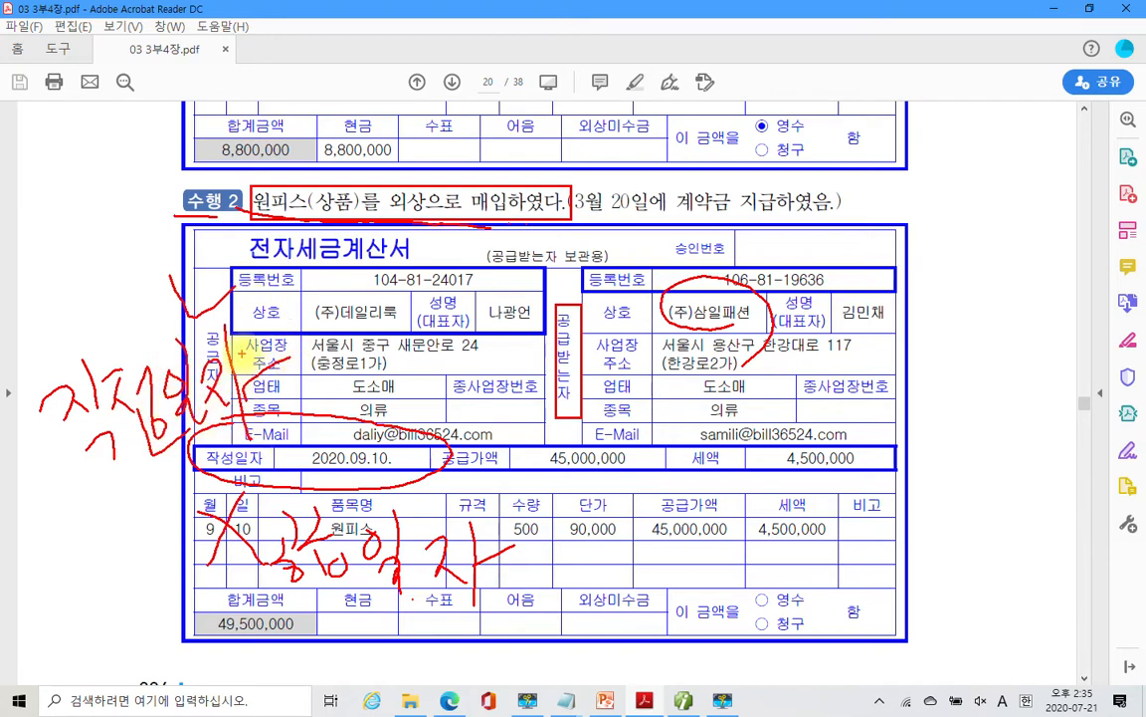
pyautogui.click(327, 471)
pyautogui.moveTo(350, 477)
pyautogui.mouseDown()
pyautogui.moveTo(393, 449)
pyautogui.moveTo(303, 450)
pyautogui.moveTo(326, 479)
pyautogui.mouseUp()
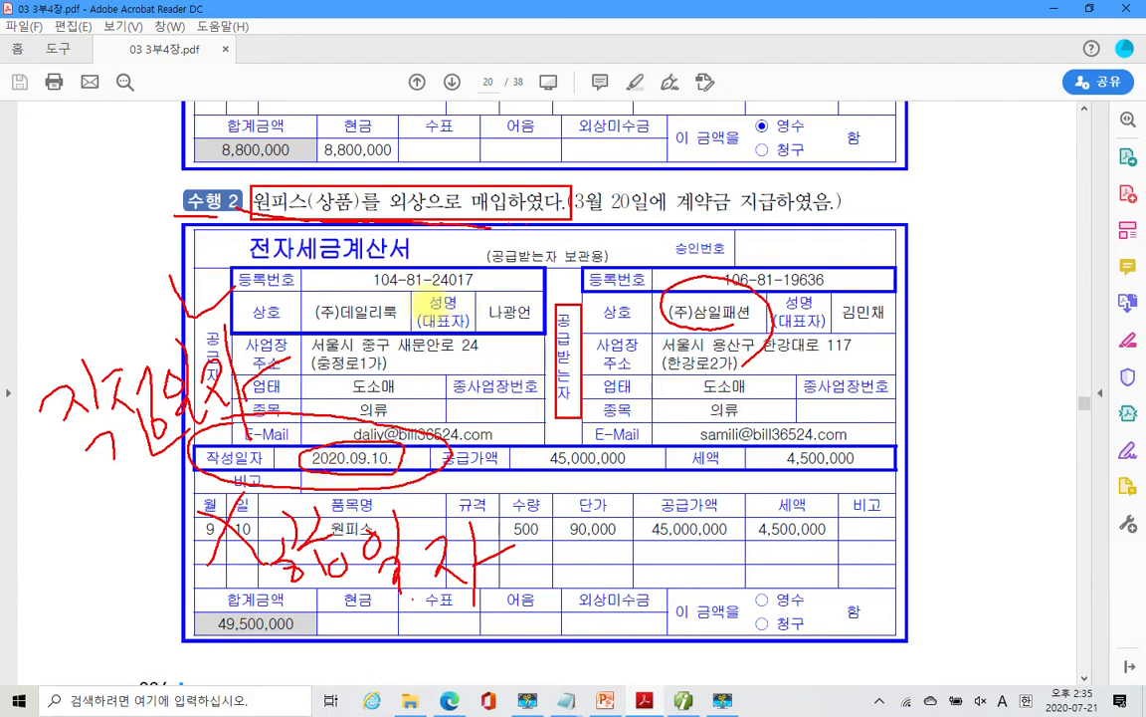
# - Check the 수행 2 document's title and tax amount (세액) to identify its purchase type as 51
pyautogui.moveTo(251, 213); pyautogui.dragTo(502, 214)
pyautogui.moveTo(750, 501); pyautogui.dragTo(854, 575)
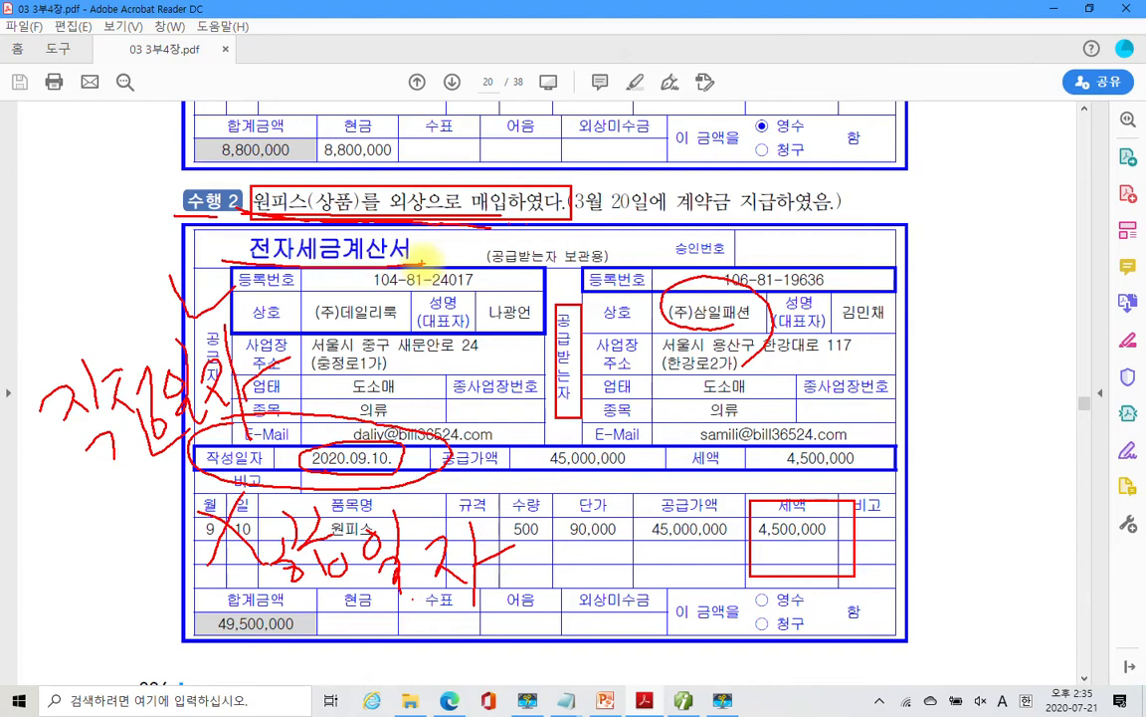
pyautogui.moveTo(422, 256)
pyautogui.mouseDown()
pyautogui.moveTo(299, 231)
pyautogui.moveTo(244, 261)
pyautogui.moveTo(426, 254)
pyautogui.mouseUp()
pyautogui.moveTo(821, 487)
pyautogui.mouseDown()
pyautogui.moveTo(745, 532)
pyautogui.moveTo(786, 577)
pyautogui.moveTo(854, 575)
pyautogui.mouseUp()
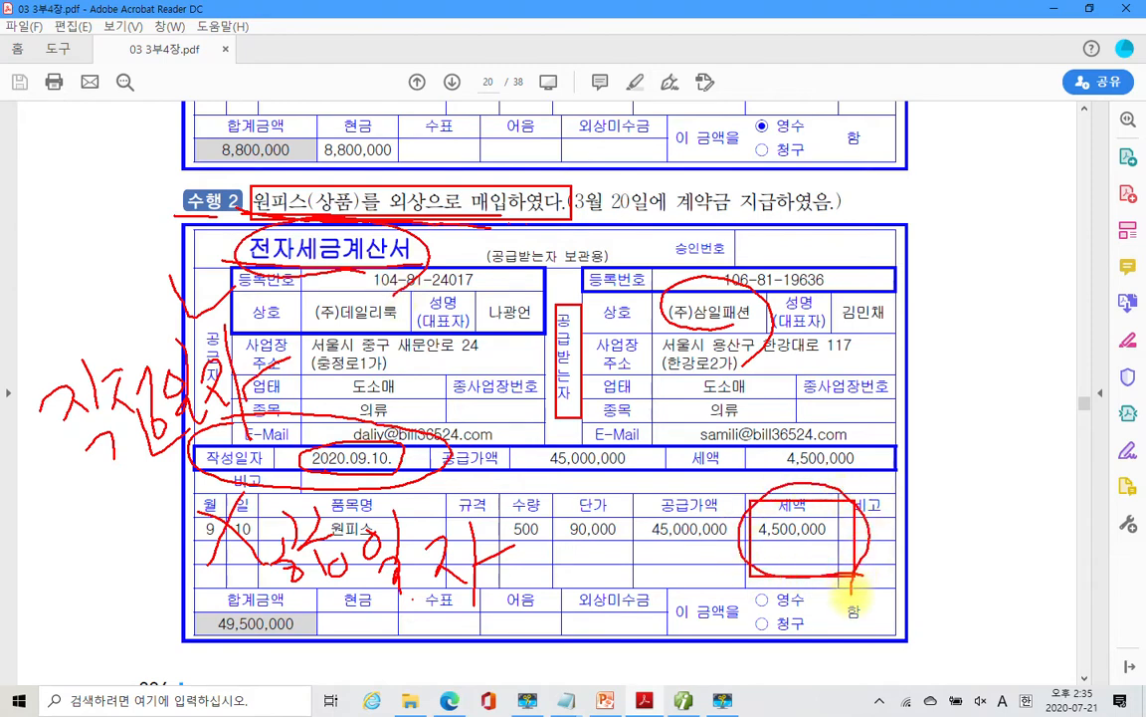
pyautogui.moveTo(74, 159)
pyautogui.mouseDown()
pyautogui.moveTo(89, 239)
pyautogui.moveTo(46, 270)
pyautogui.moveTo(109, 187)
pyautogui.moveTo(114, 287)
pyautogui.moveTo(24, 139)
pyautogui.moveTo(151, 234)
pyautogui.moveTo(115, 312)
pyautogui.mouseUp()
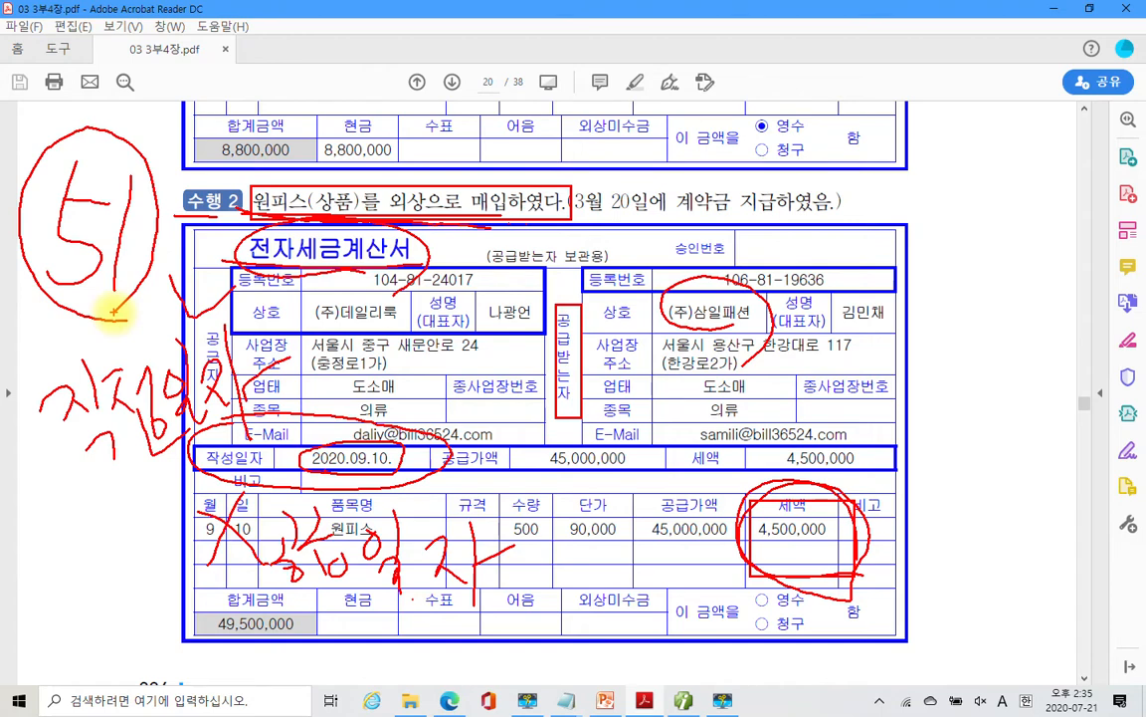
pyautogui.press('Escape')
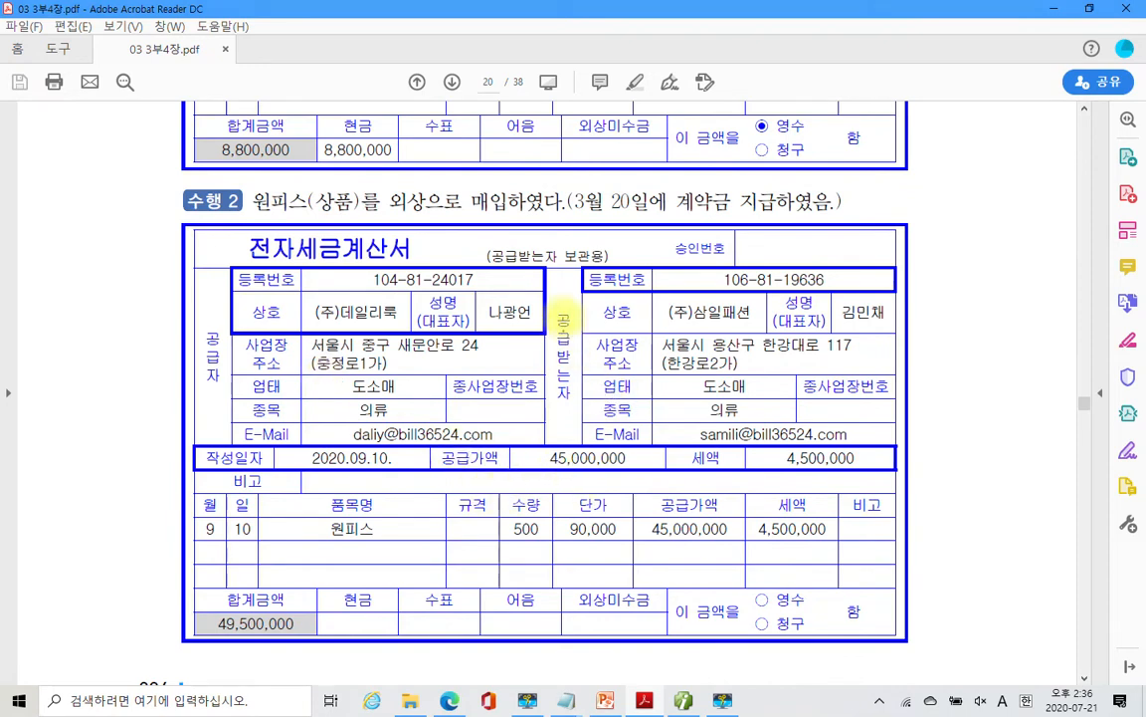
# - Compare the 수행 2 note about the down payment made on March 20 with the invoice's issue date
pyautogui.moveTo(567, 172)
pyautogui.mouseDown()
pyautogui.moveTo(593, 215)
pyautogui.moveTo(858, 232)
pyautogui.mouseUp()
pyautogui.moveTo(396, 443)
pyautogui.mouseDown()
pyautogui.moveTo(314, 472)
pyautogui.moveTo(406, 483)
pyautogui.mouseUp()
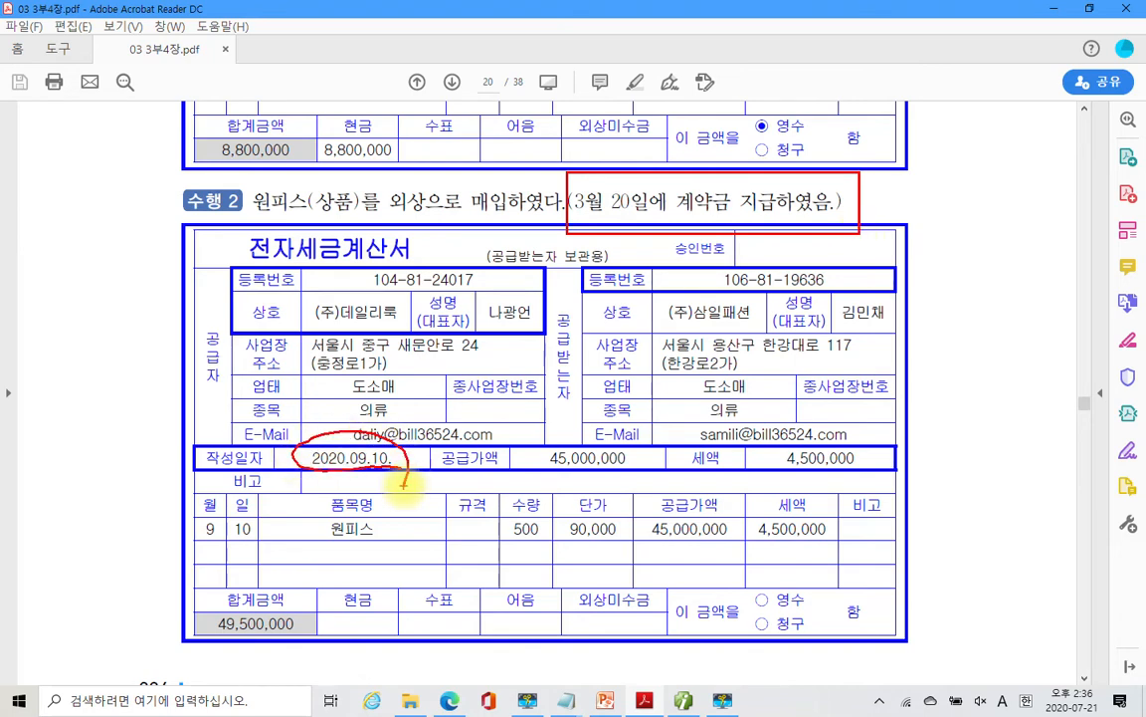
pyautogui.moveTo(582, 236)
pyautogui.mouseDown()
pyautogui.moveTo(559, 204)
pyautogui.moveTo(637, 226)
pyautogui.moveTo(836, 220)
pyautogui.mouseUp()
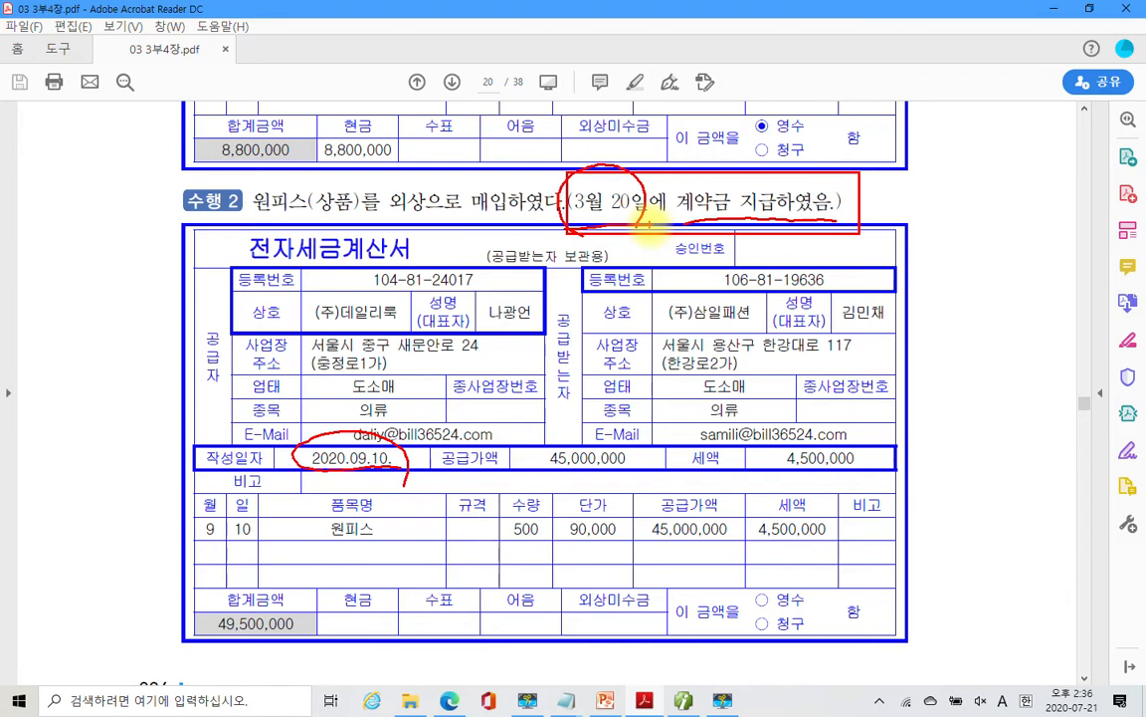
pyautogui.press('Escape')
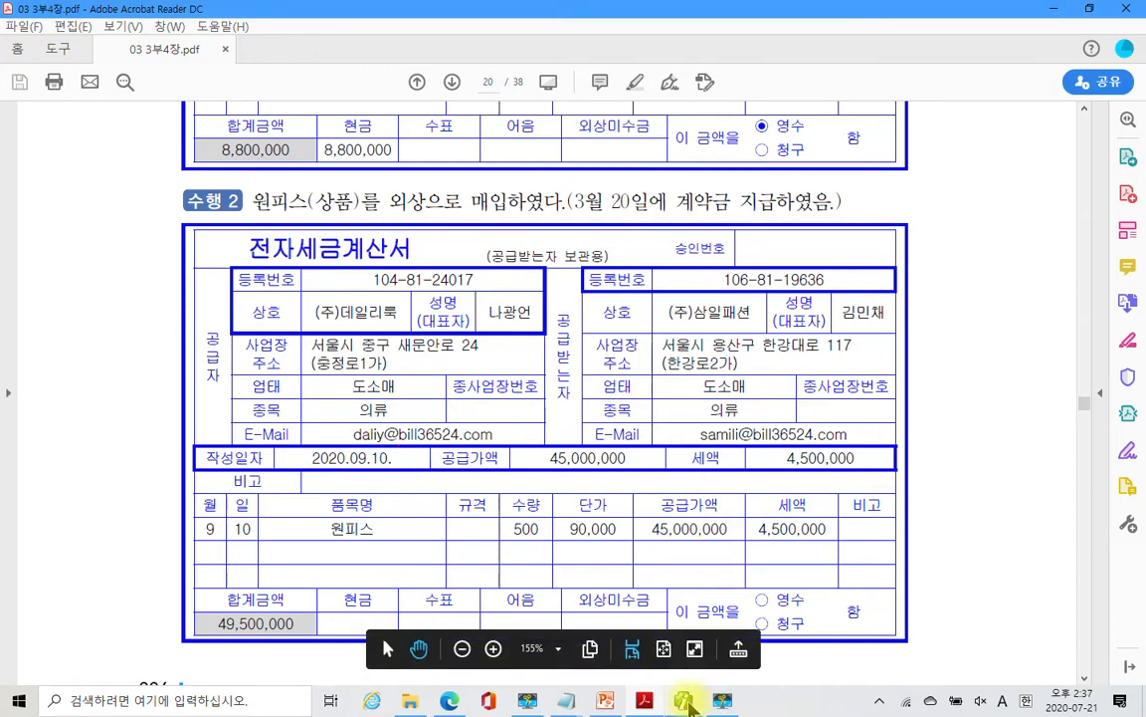
# - Switch to the SmartA accounting program and look up the general vouchers (일반전표입력) for March 20
pyautogui.click(683, 699)
pyautogui.click(308, 142)
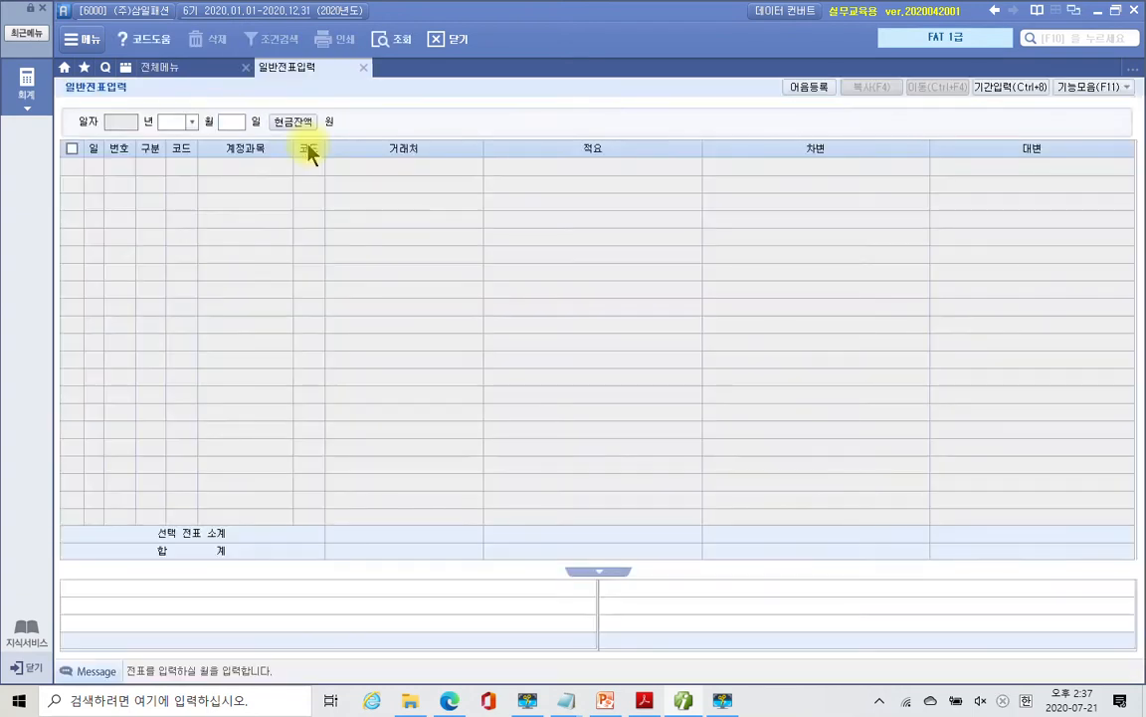
pyautogui.write('3')
pyautogui.press('Return')
pyautogui.write('20')
pyautogui.press('Return')
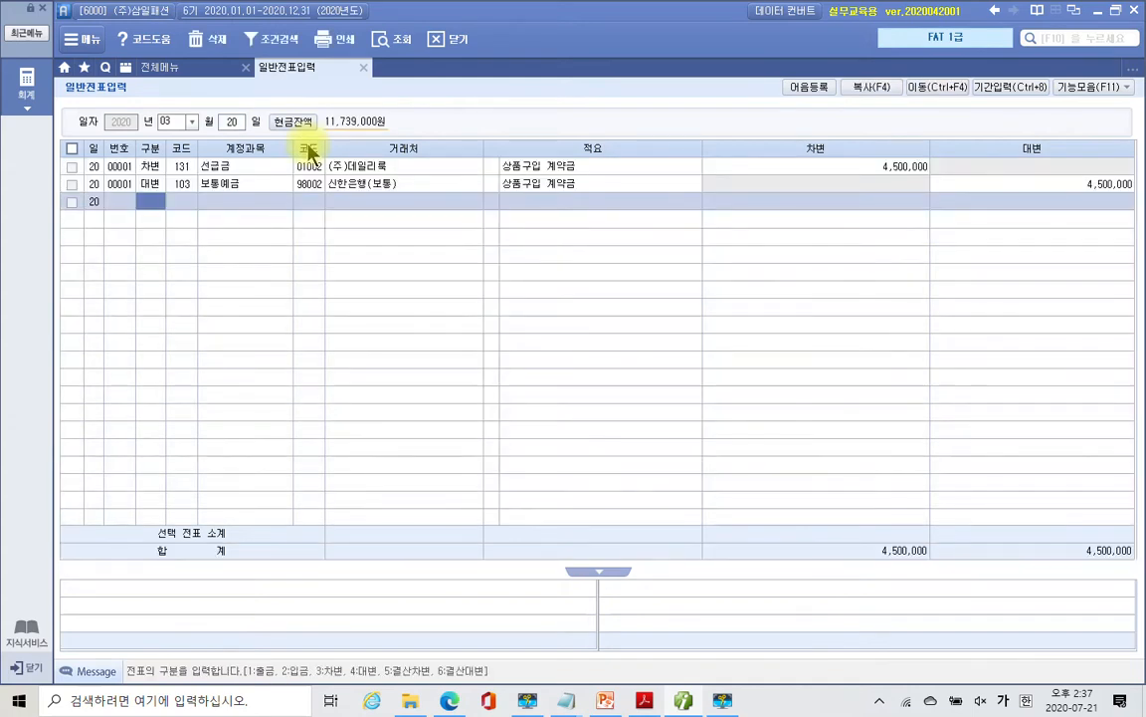
# - Select the March 20 voucher and examine its 선급금 debit line, marking the account as an asset (자산)
pyautogui.click(248, 179)
pyautogui.moveTo(112, 151); pyautogui.dragTo(283, 179)
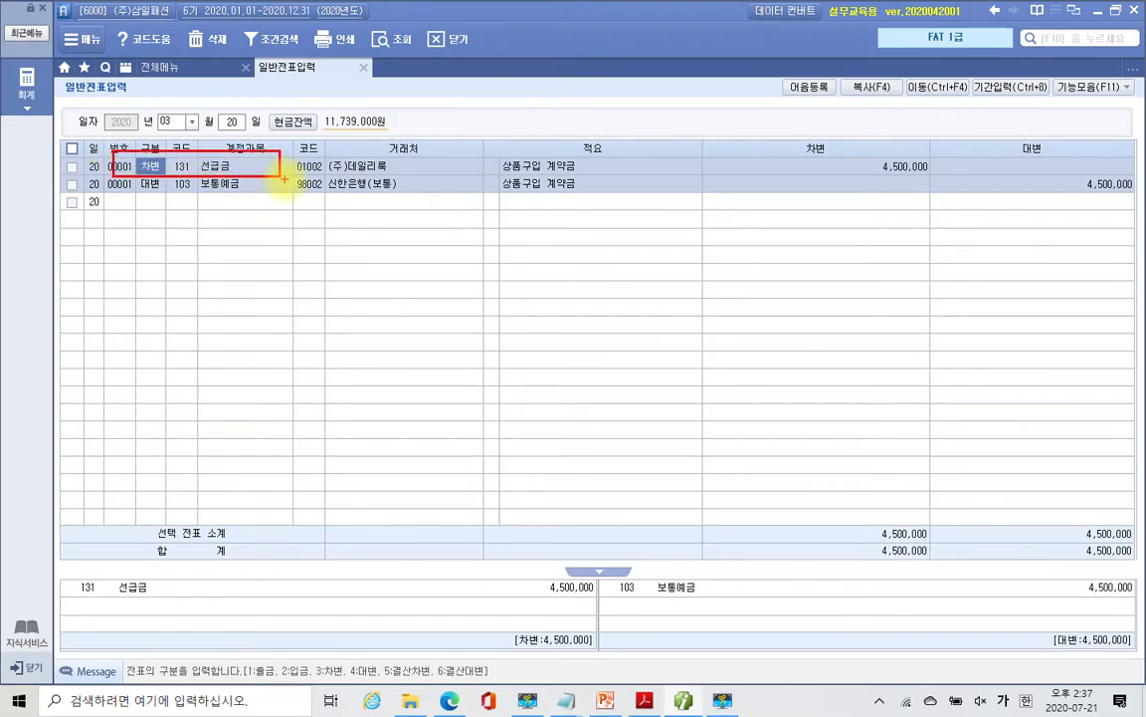
pyautogui.moveTo(248, 184)
pyautogui.mouseDown()
pyautogui.moveTo(248, 277)
pyautogui.moveTo(287, 319)
pyautogui.moveTo(327, 314)
pyautogui.mouseUp()
pyautogui.moveTo(343, 257); pyautogui.dragTo(341, 338)
pyautogui.moveTo(341, 297)
pyautogui.mouseDown()
pyautogui.moveTo(369, 295)
pyautogui.moveTo(369, 311)
pyautogui.moveTo(402, 298)
pyautogui.mouseUp()
pyautogui.moveTo(412, 254); pyautogui.dragTo(416, 304)
pyautogui.moveTo(416, 279); pyautogui.dragTo(450, 268)
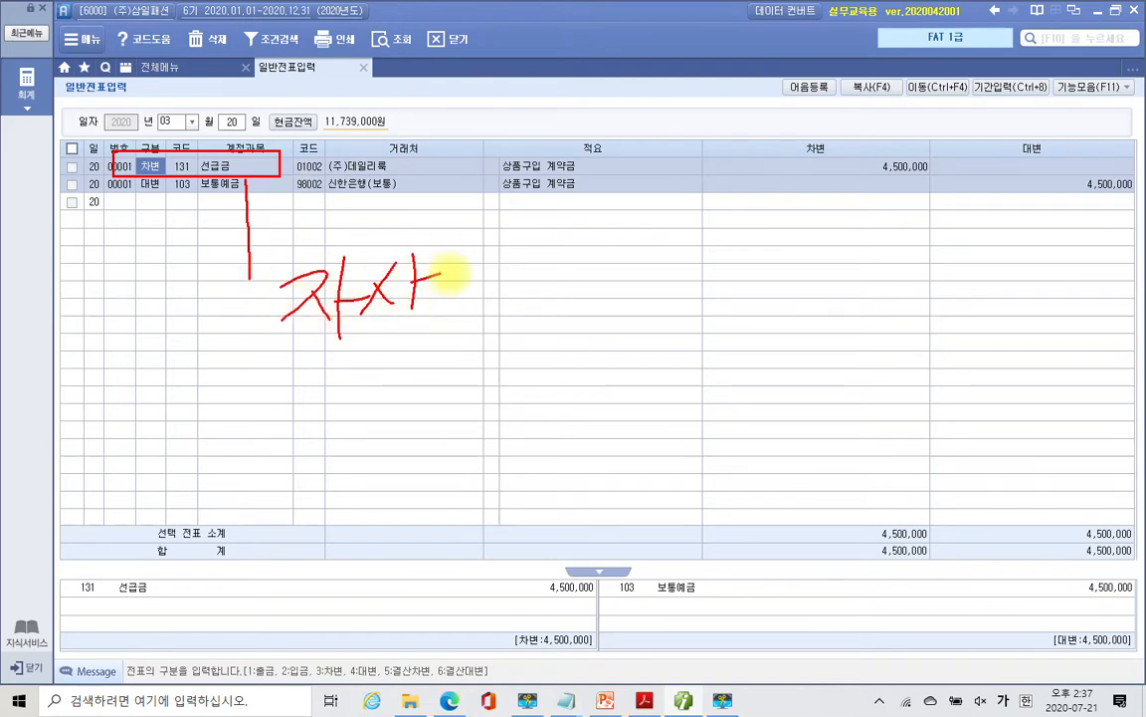
pyautogui.moveTo(402, 324); pyautogui.dragTo(430, 329)
pyautogui.moveTo(231, 194); pyautogui.dragTo(261, 193)
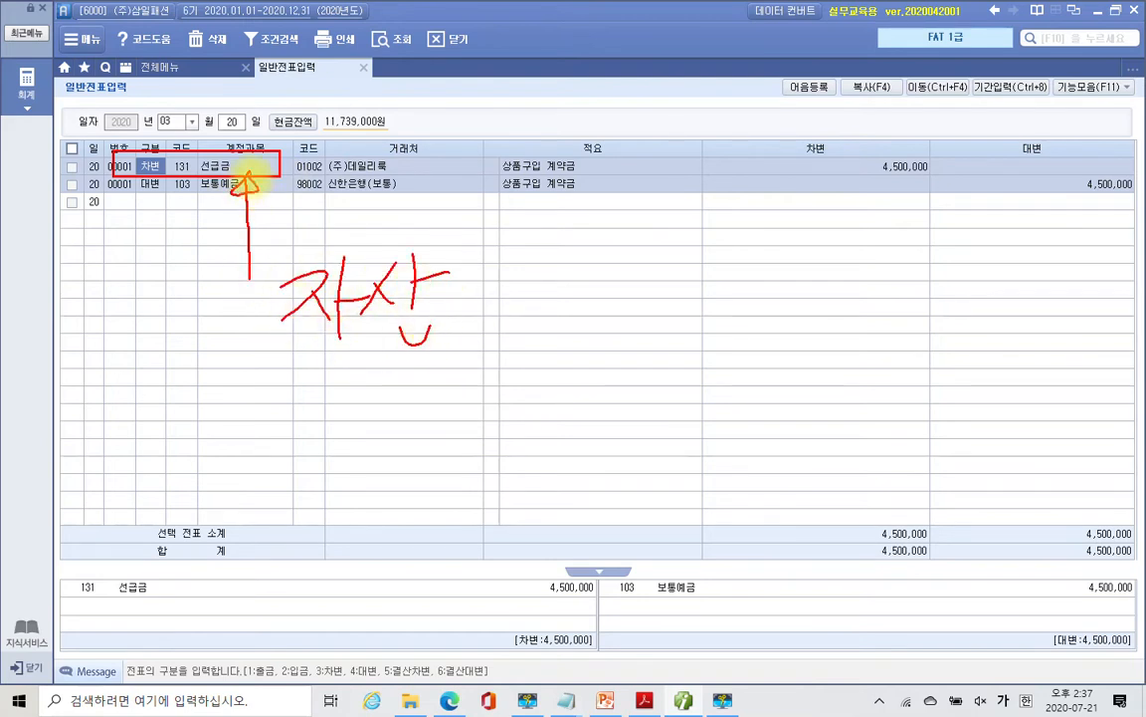
# - Examine the debit amount and trading partner of the 선급금 line, marking the asset for the credit side (대변)
pyautogui.moveTo(901, 132)
pyautogui.mouseDown()
pyautogui.moveTo(934, 153)
pyautogui.moveTo(925, 216)
pyautogui.mouseUp()
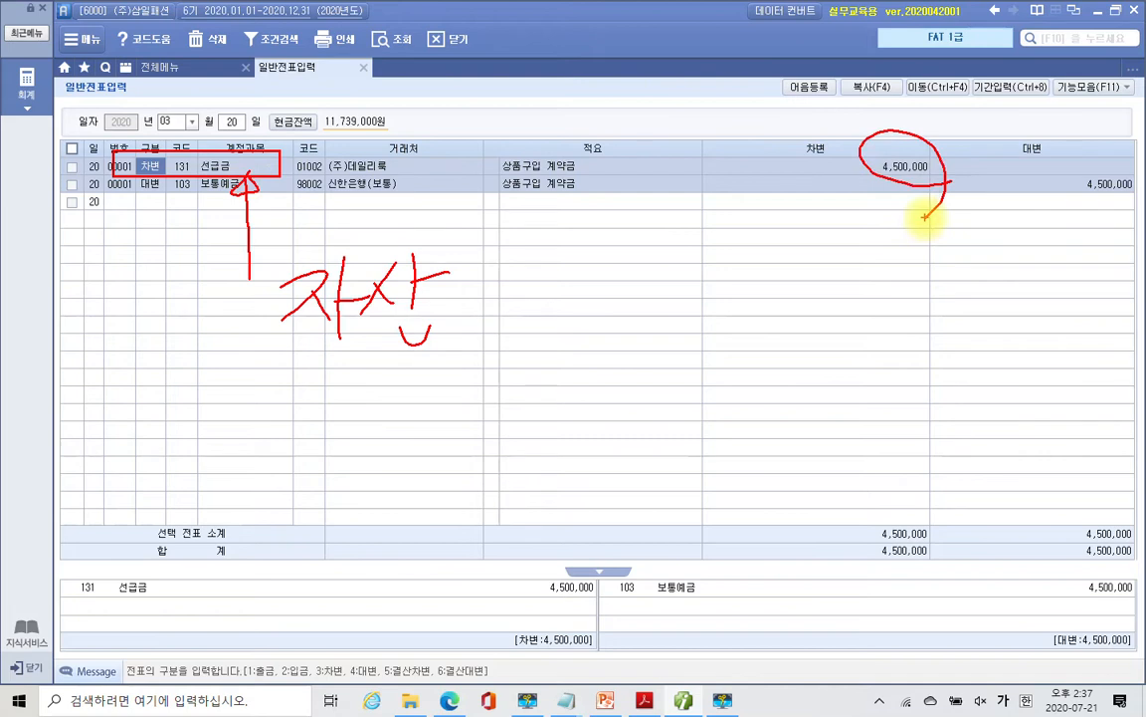
pyautogui.moveTo(316, 164); pyautogui.dragTo(370, 194)
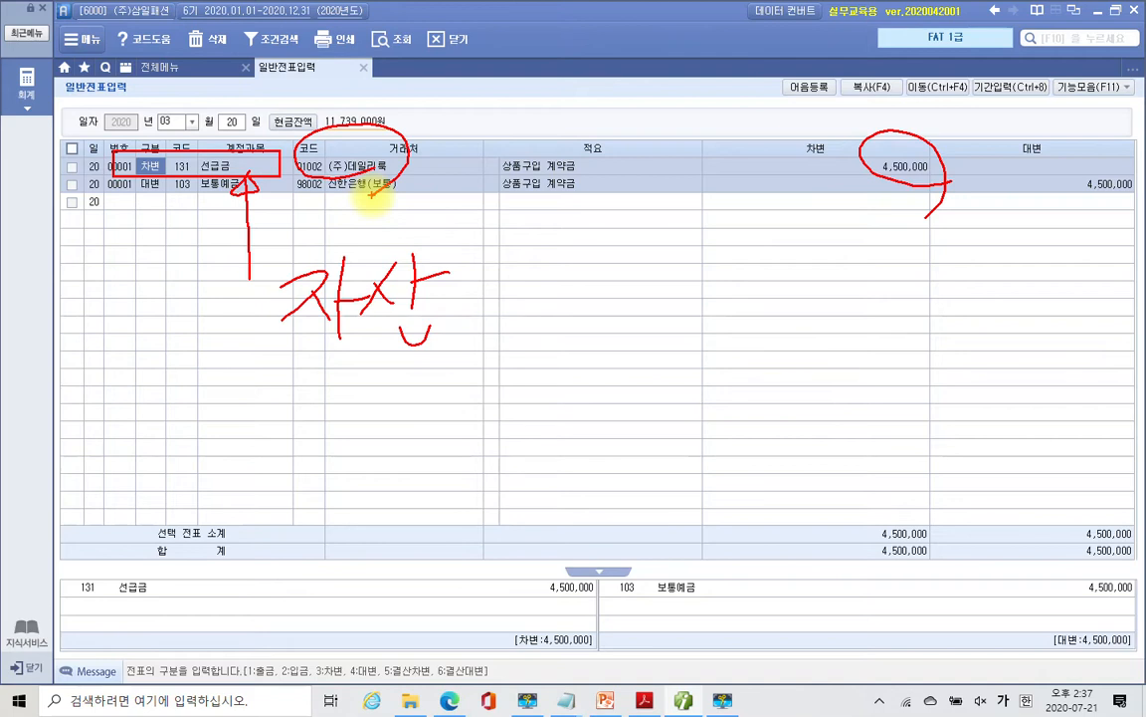
pyautogui.moveTo(485, 286)
pyautogui.mouseDown()
pyautogui.moveTo(476, 340)
pyautogui.moveTo(519, 318)
pyautogui.moveTo(543, 338)
pyautogui.mouseUp()
pyautogui.moveTo(580, 265); pyautogui.dragTo(576, 370)
pyautogui.moveTo(604, 323)
pyautogui.mouseDown()
pyautogui.moveTo(627, 276)
pyautogui.moveTo(659, 326)
pyautogui.moveTo(702, 309)
pyautogui.moveTo(695, 356)
pyautogui.mouseUp()
pyautogui.moveTo(292, 355); pyautogui.dragTo(615, 364)
pyautogui.moveTo(747, 285)
pyautogui.mouseDown()
pyautogui.moveTo(738, 432)
pyautogui.moveTo(719, 452)
pyautogui.mouseUp()
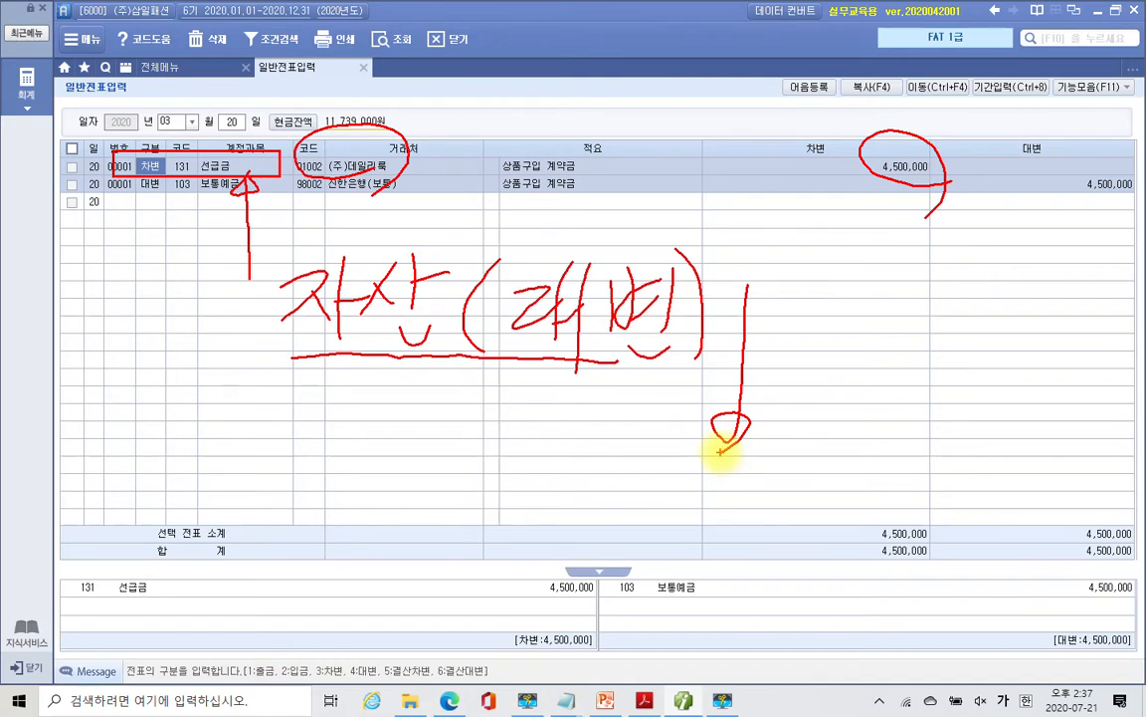
pyautogui.press('Escape')
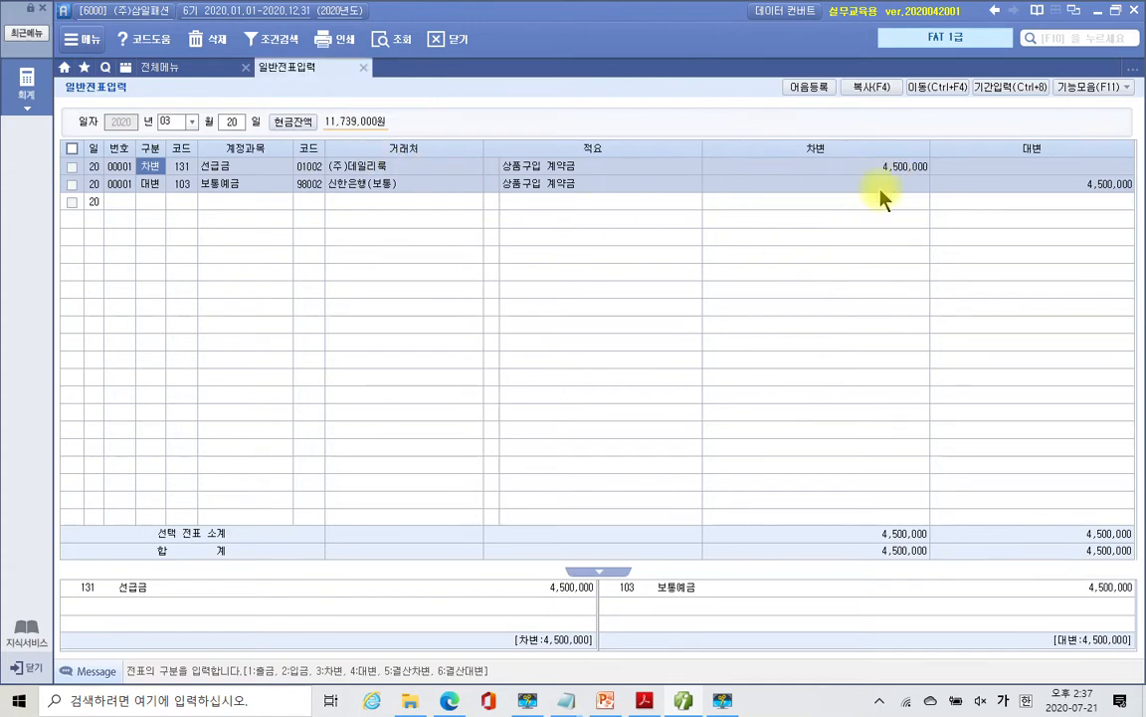
# - Open purchase and sales voucher entry (매입매출전표입력) and set the voucher date to September 10
pyautogui.click(168, 71)
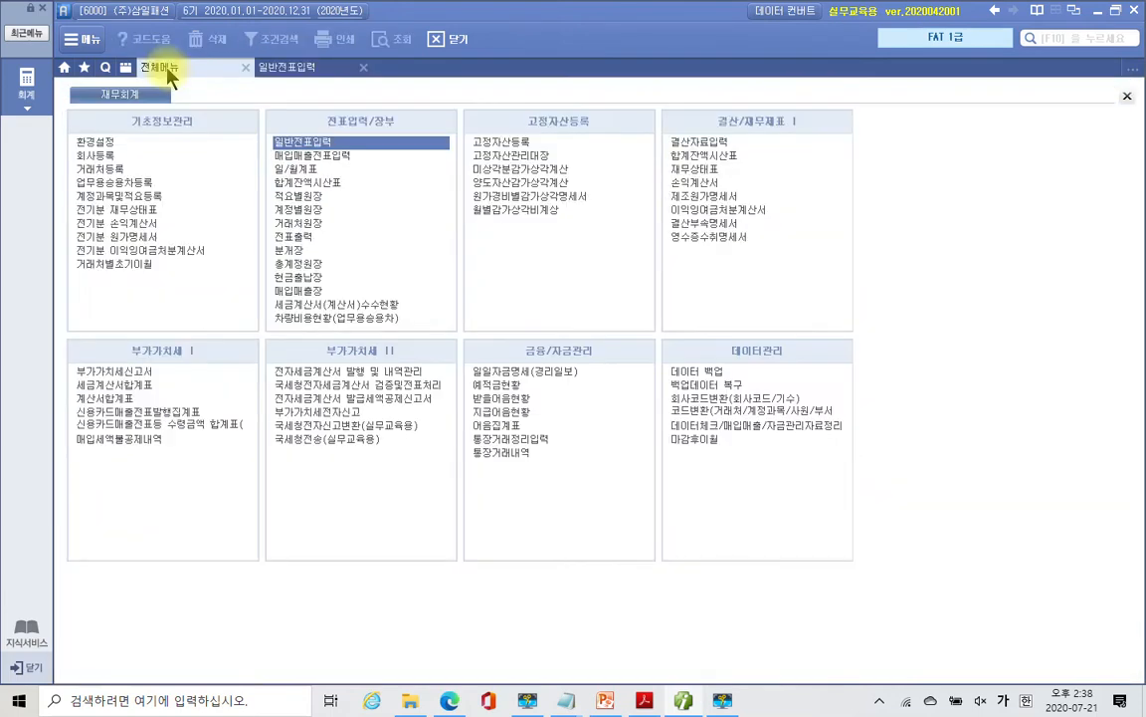
pyautogui.click(314, 156)
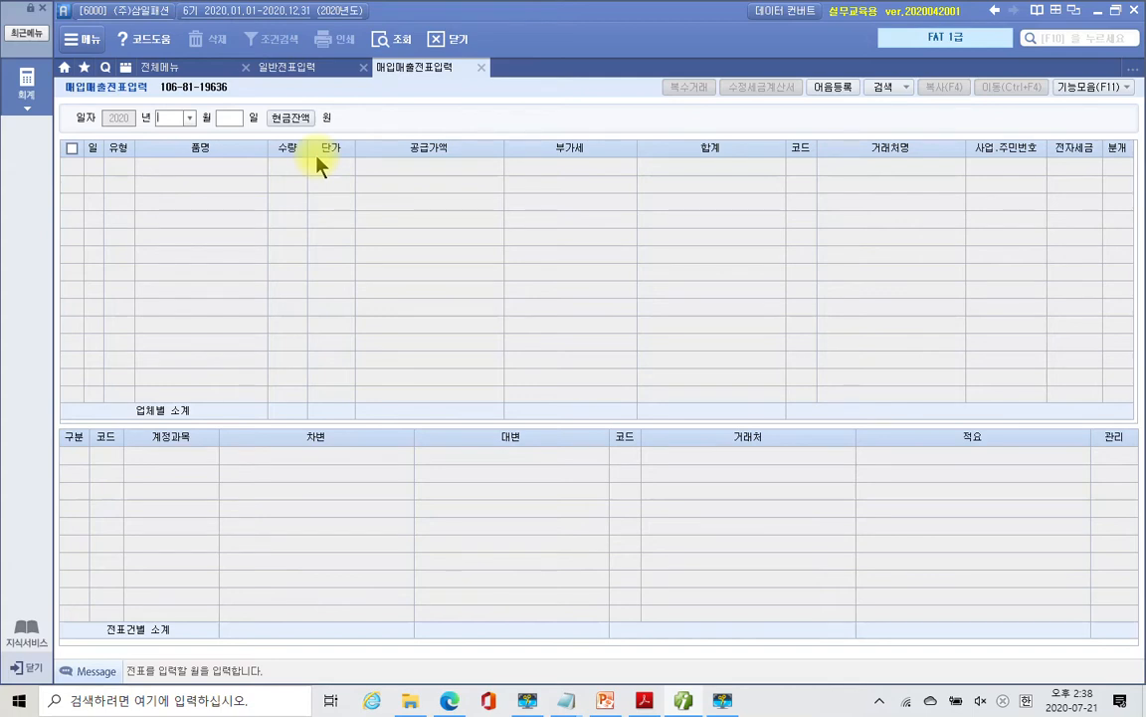
pyautogui.write('9')
pyautogui.press('Return')
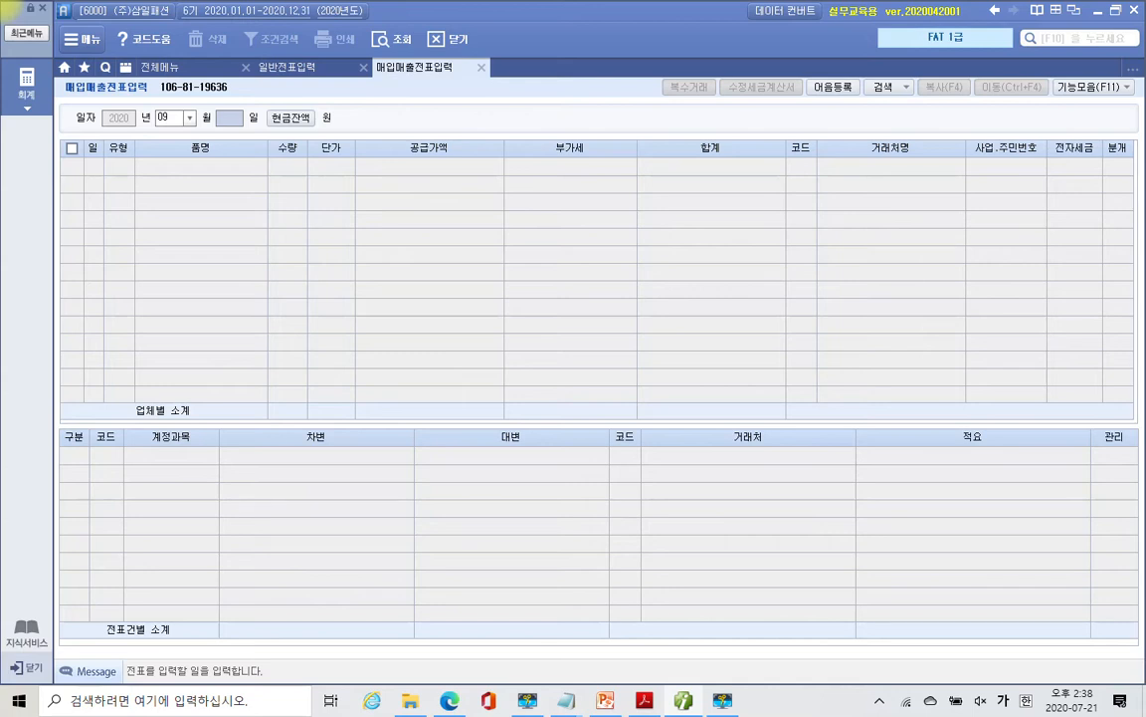
pyautogui.write('10')
pyautogui.press('Return')
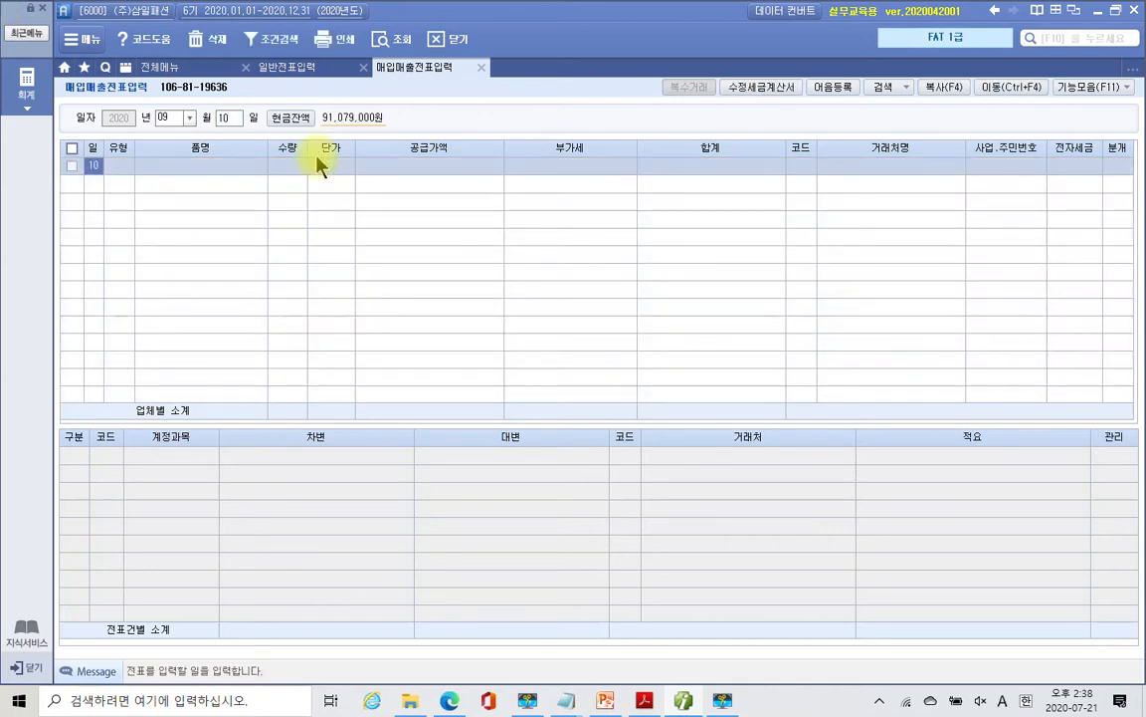
# - Set the September 10 voucher's type to 51 과세 under purchases (매입)
pyautogui.press('Return')
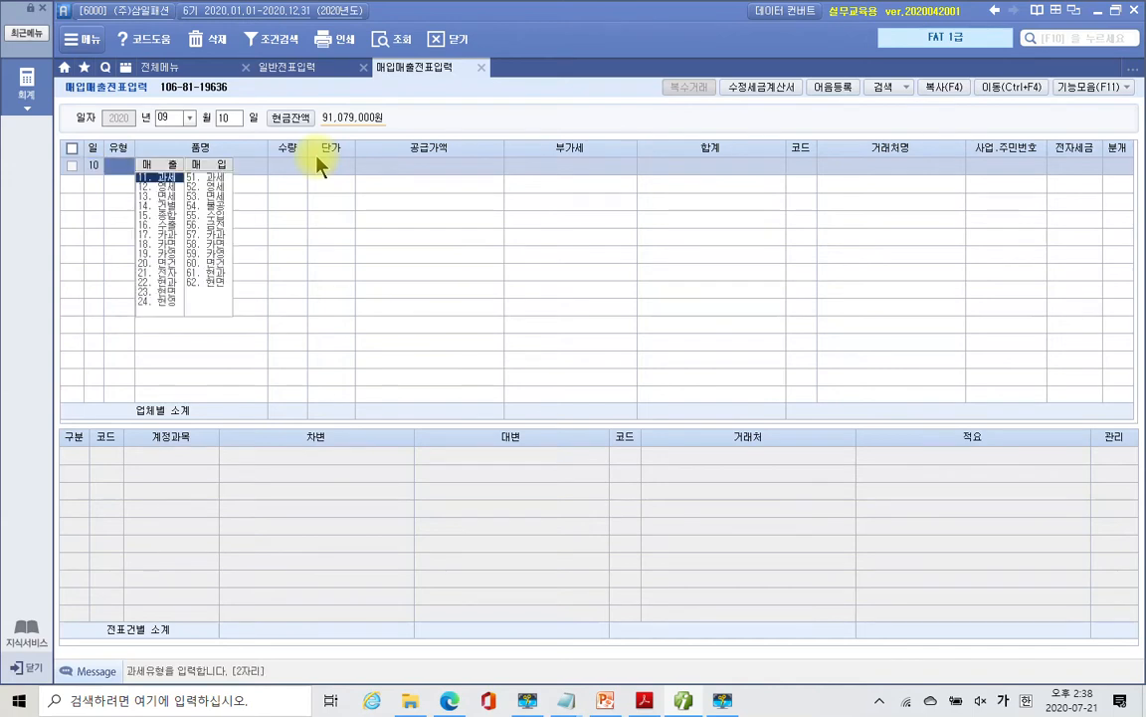
pyautogui.moveTo(229, 357)
pyautogui.mouseDown()
pyautogui.moveTo(76, 333)
pyautogui.moveTo(276, 258)
pyautogui.moveTo(247, 338)
pyautogui.mouseUp()
pyautogui.moveTo(172, 183)
pyautogui.mouseDown()
pyautogui.moveTo(223, 158)
pyautogui.moveTo(184, 200)
pyautogui.mouseUp()
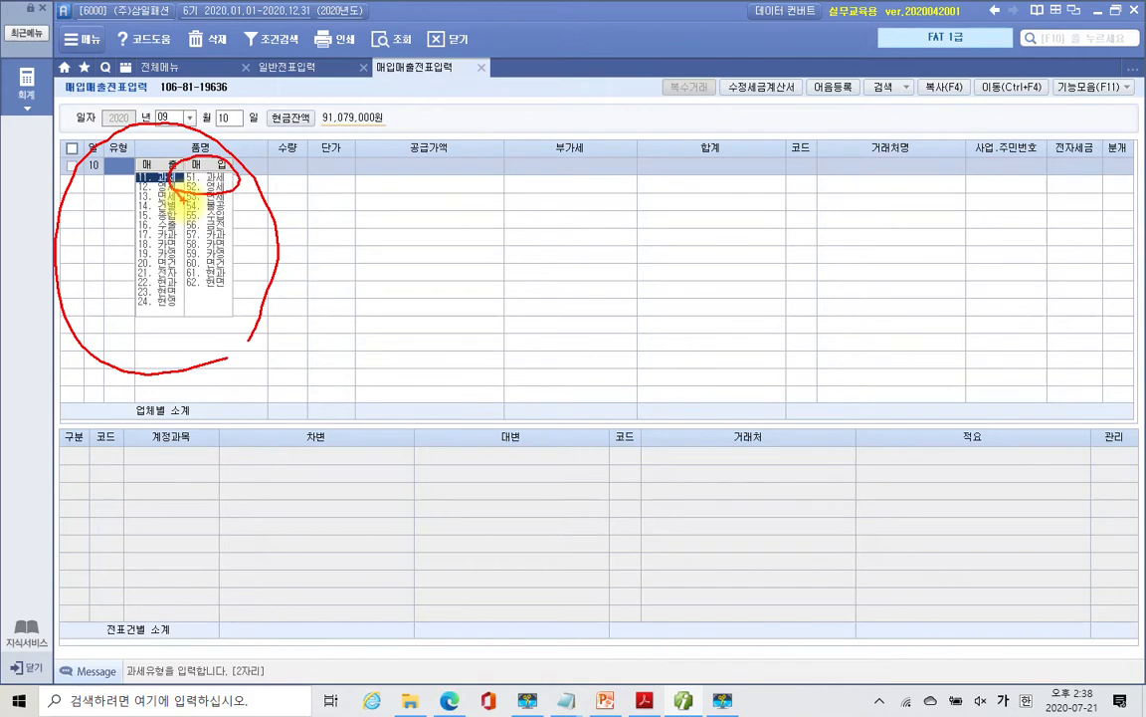
pyautogui.press('Escape')
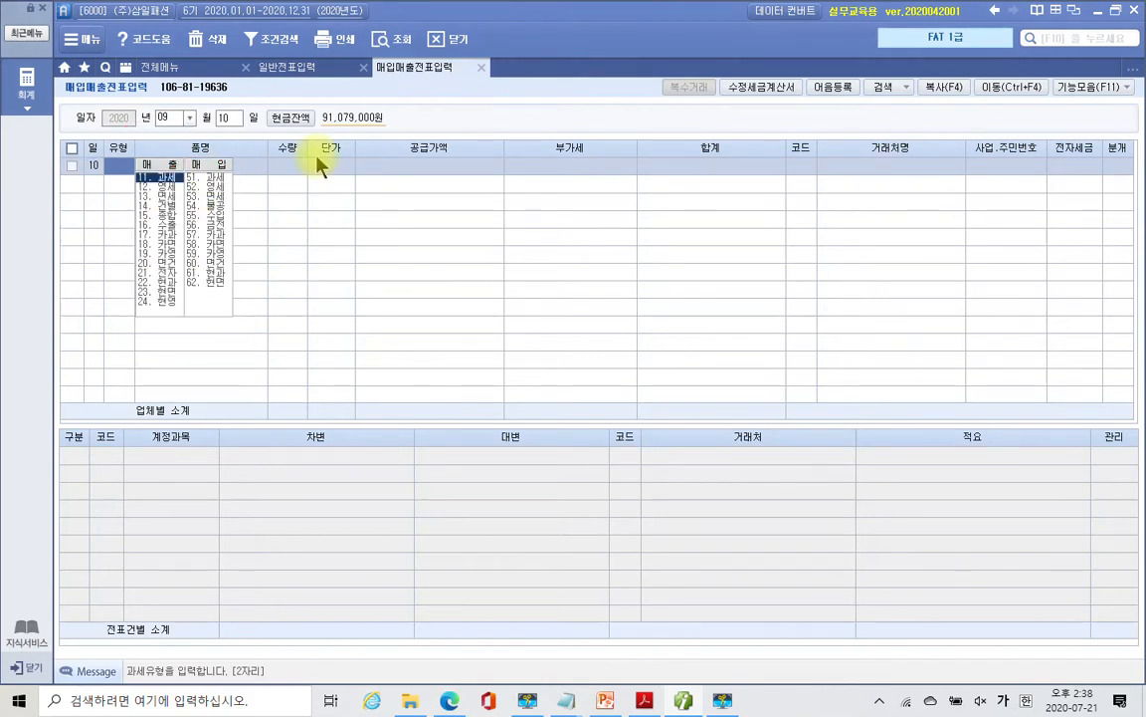
pyautogui.write('51')
pyautogui.press('Return')
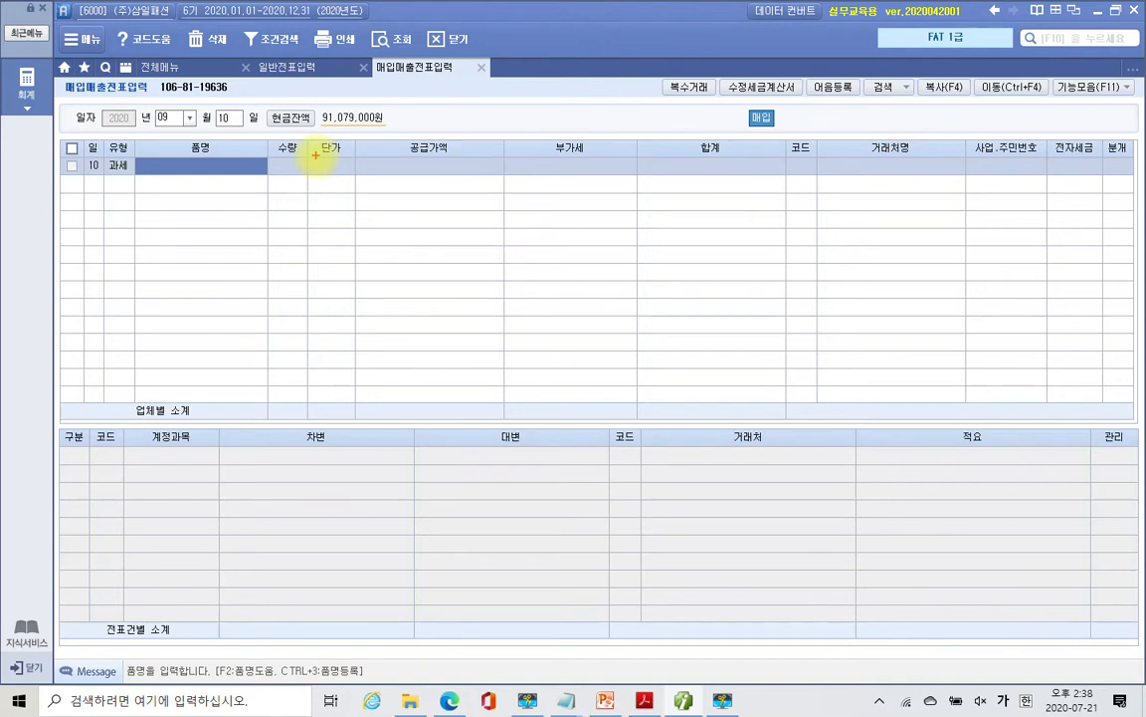
pyautogui.moveTo(766, 160)
pyautogui.mouseDown()
pyautogui.moveTo(729, 64)
pyautogui.moveTo(768, 192)
pyautogui.moveTo(806, 20)
pyautogui.moveTo(724, 189)
pyautogui.mouseUp()
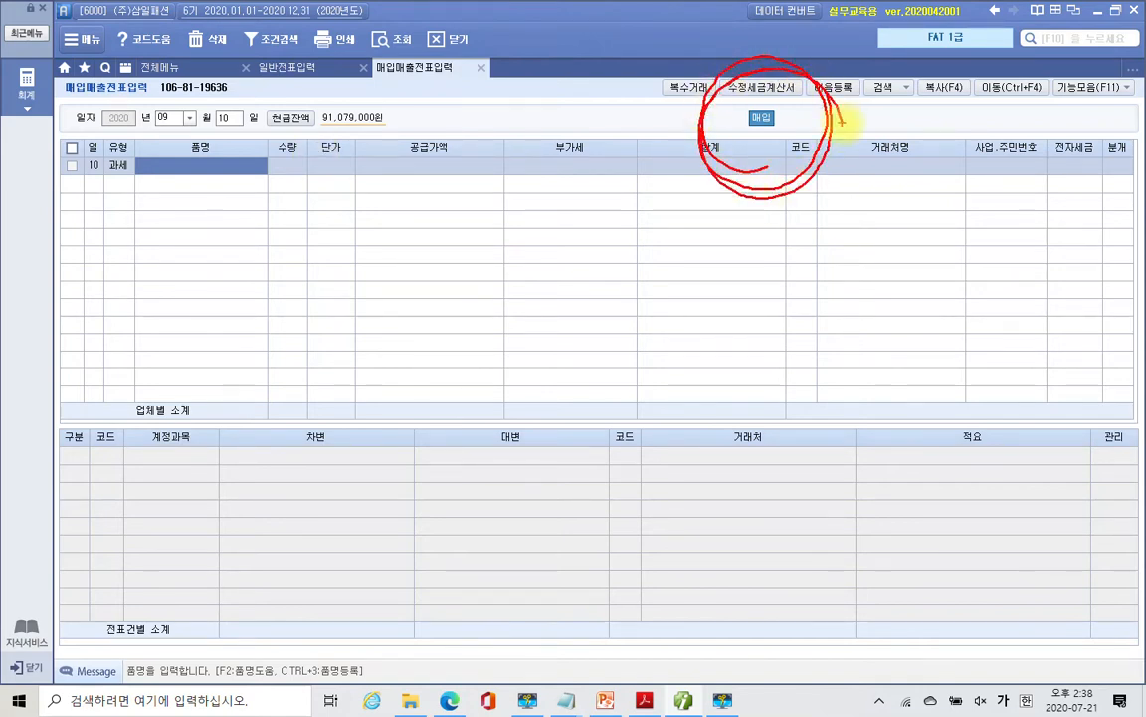
pyautogui.press('Escape')
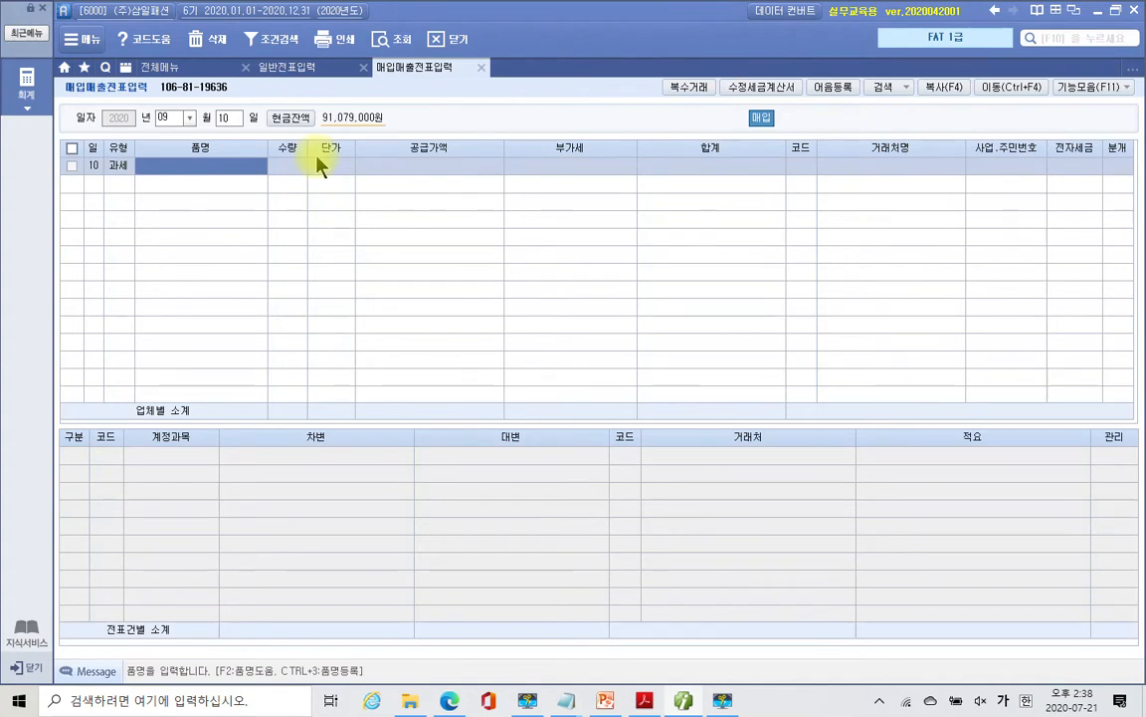
# - Enter the item 원피스 with quantity 500 and unit price 90,000, accepting the calculated supply amount and VAT
pyautogui.write('원피스')
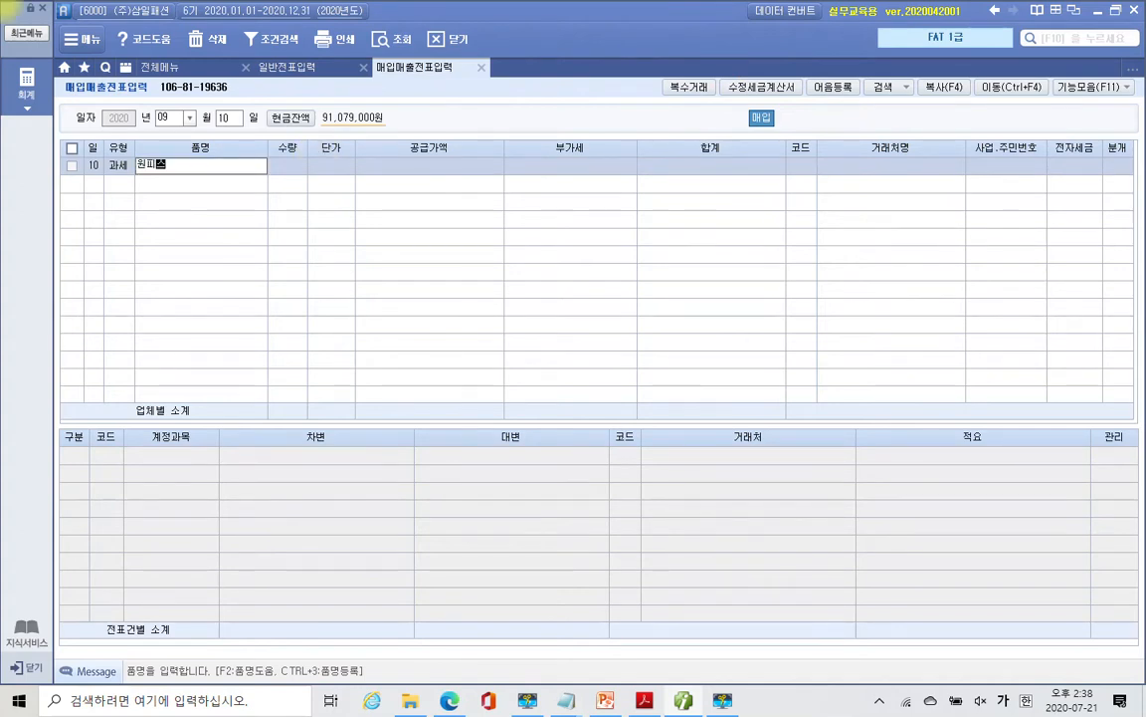
pyautogui.press('Return')
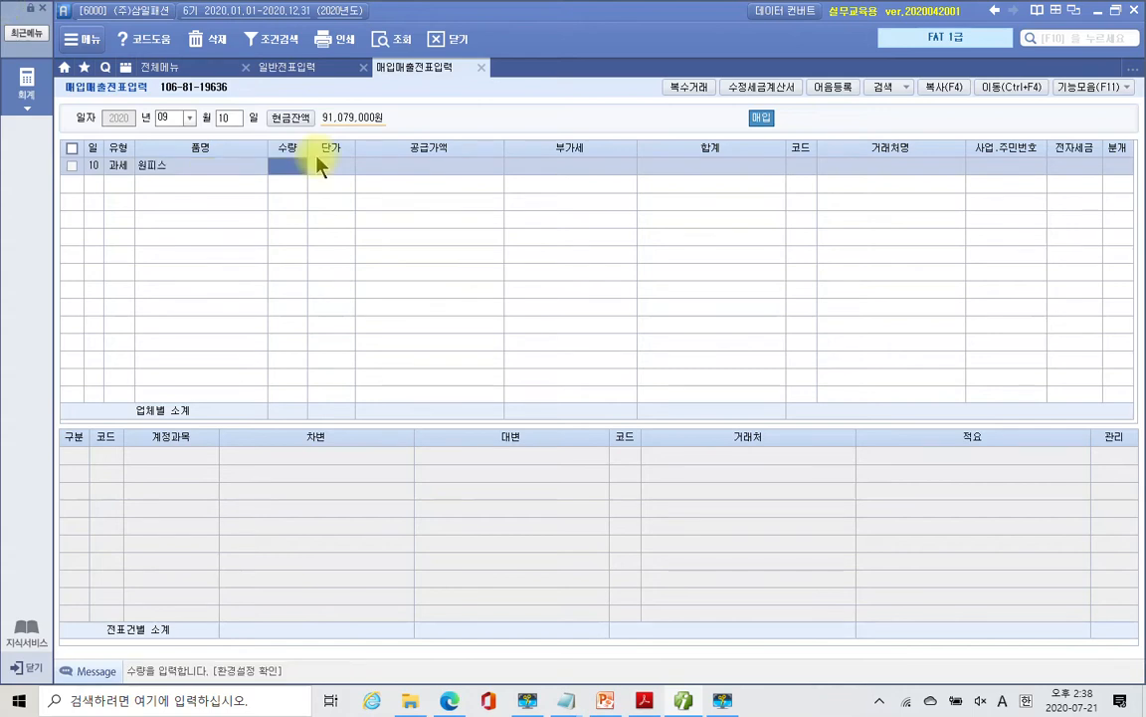
pyautogui.write('500')
pyautogui.press('Return')
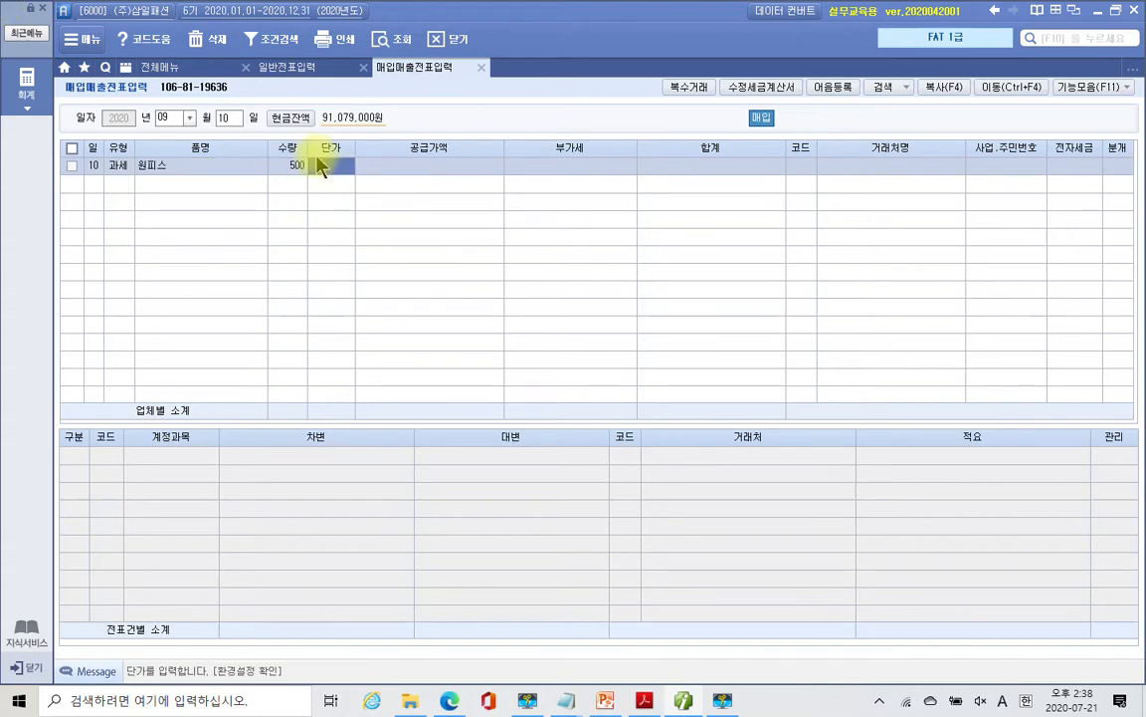
pyautogui.write('900000')
pyautogui.press('Return')
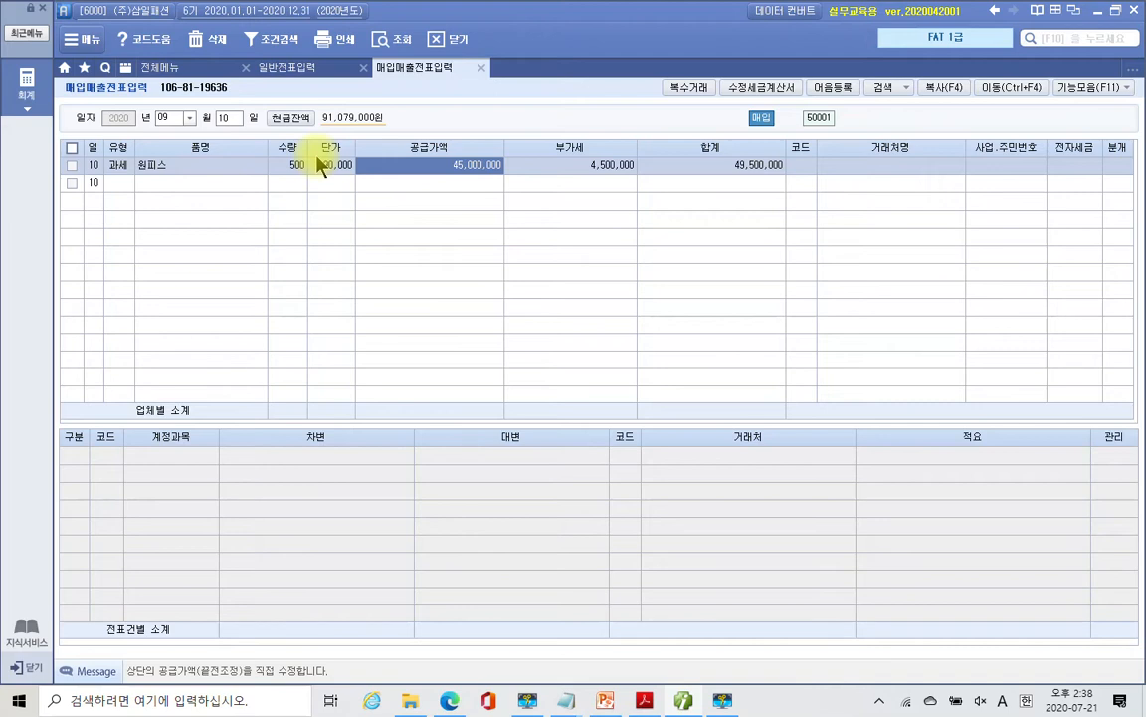
pyautogui.press('Return')
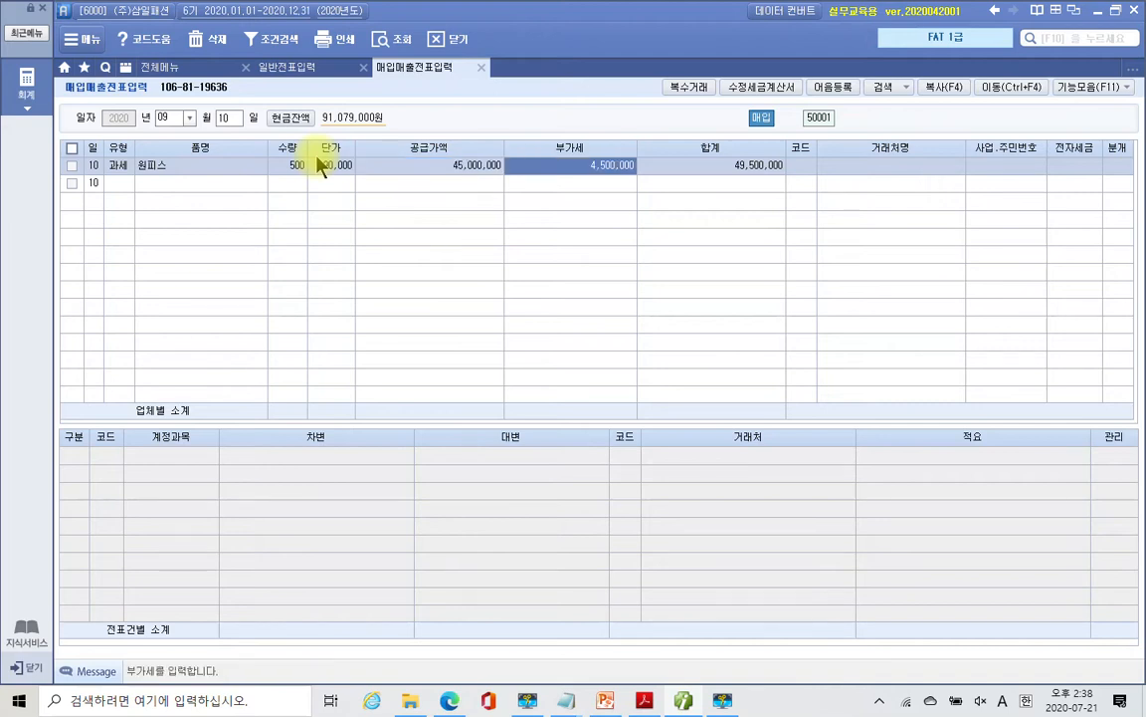
pyautogui.press('Return')
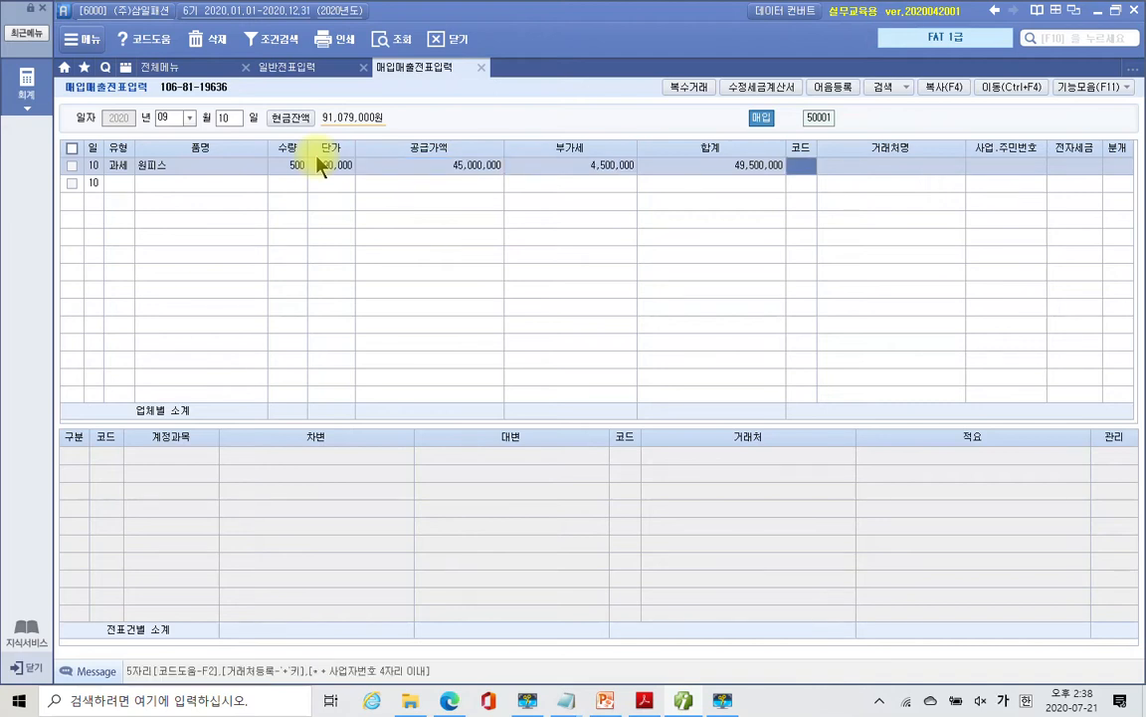
# - Look up the trading partner with 데일 and assign (주)데일리룩 to the voucher
pyautogui.moveTo(841, 202)
pyautogui.mouseDown()
pyautogui.moveTo(806, 197)
pyautogui.moveTo(832, 133)
pyautogui.moveTo(810, 221)
pyautogui.mouseUp()
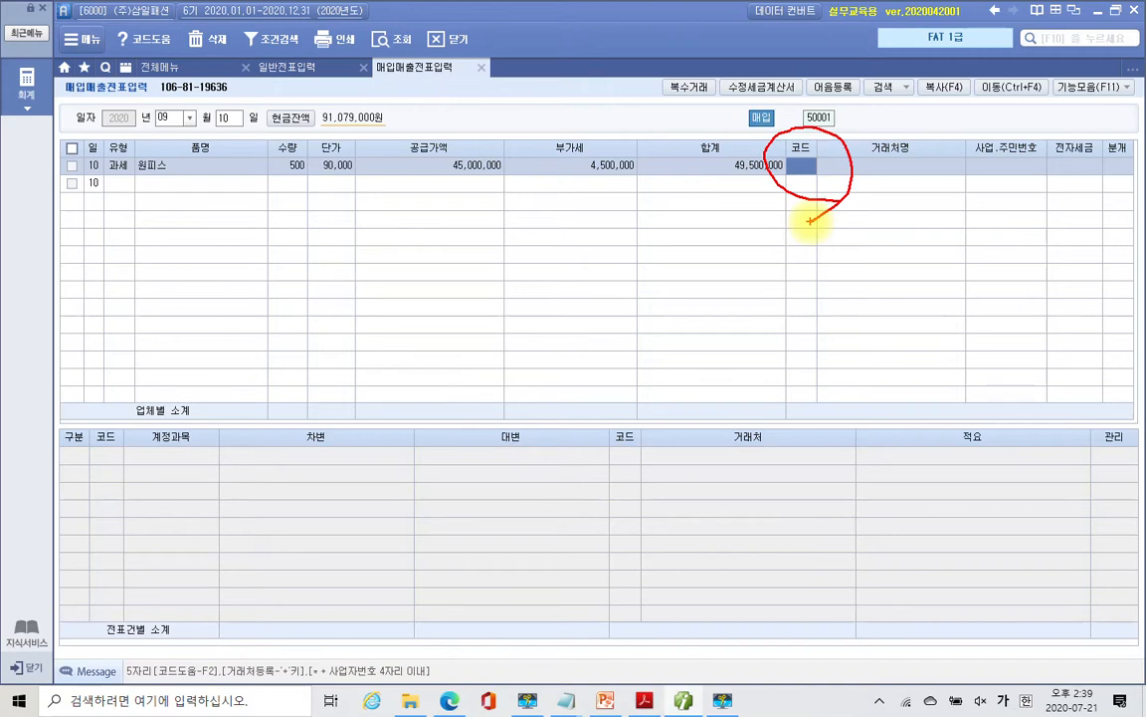
pyautogui.press('Escape')
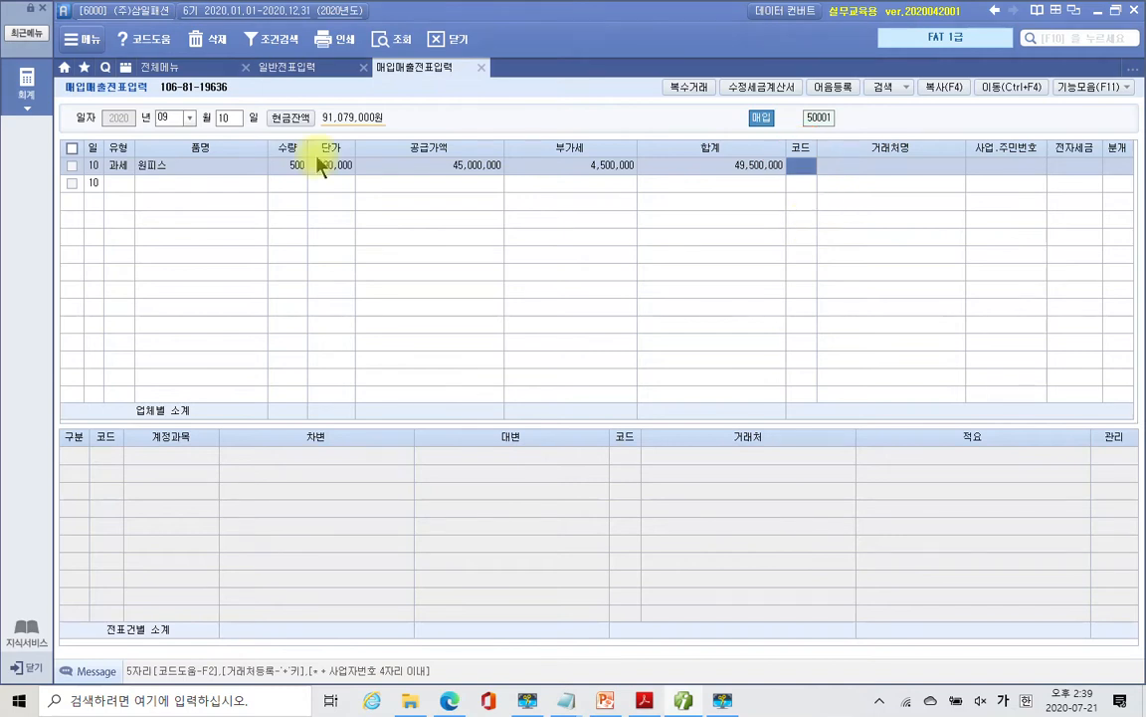
pyautogui.write('데일')
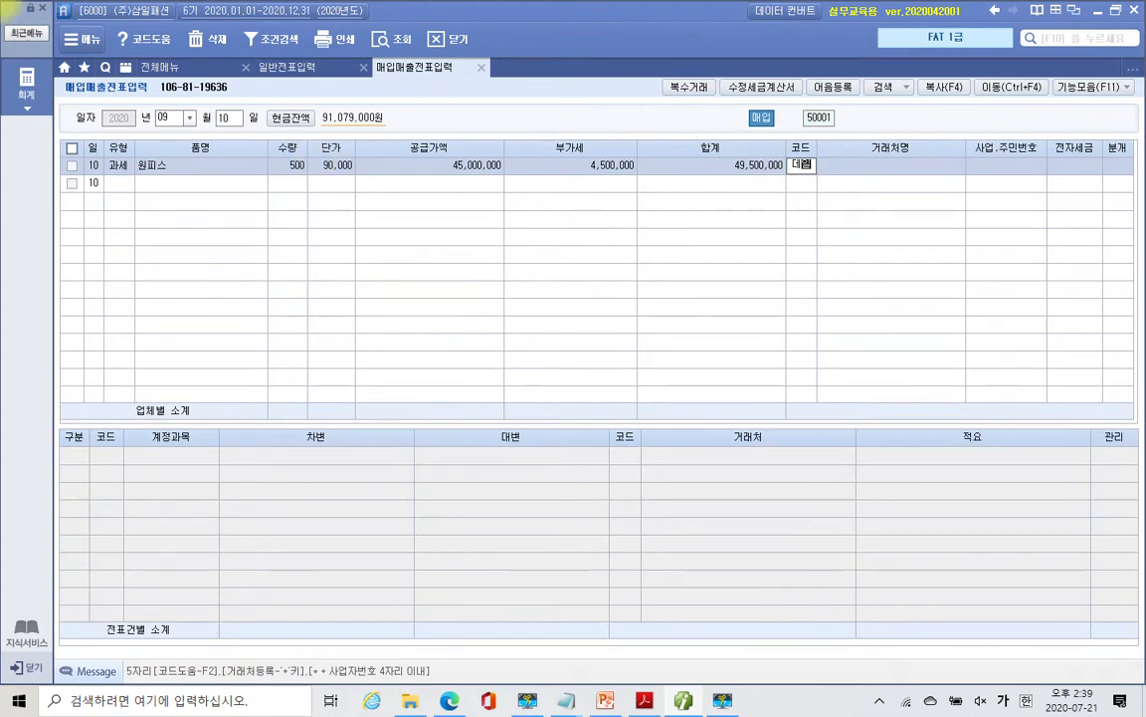
pyautogui.press('Return')
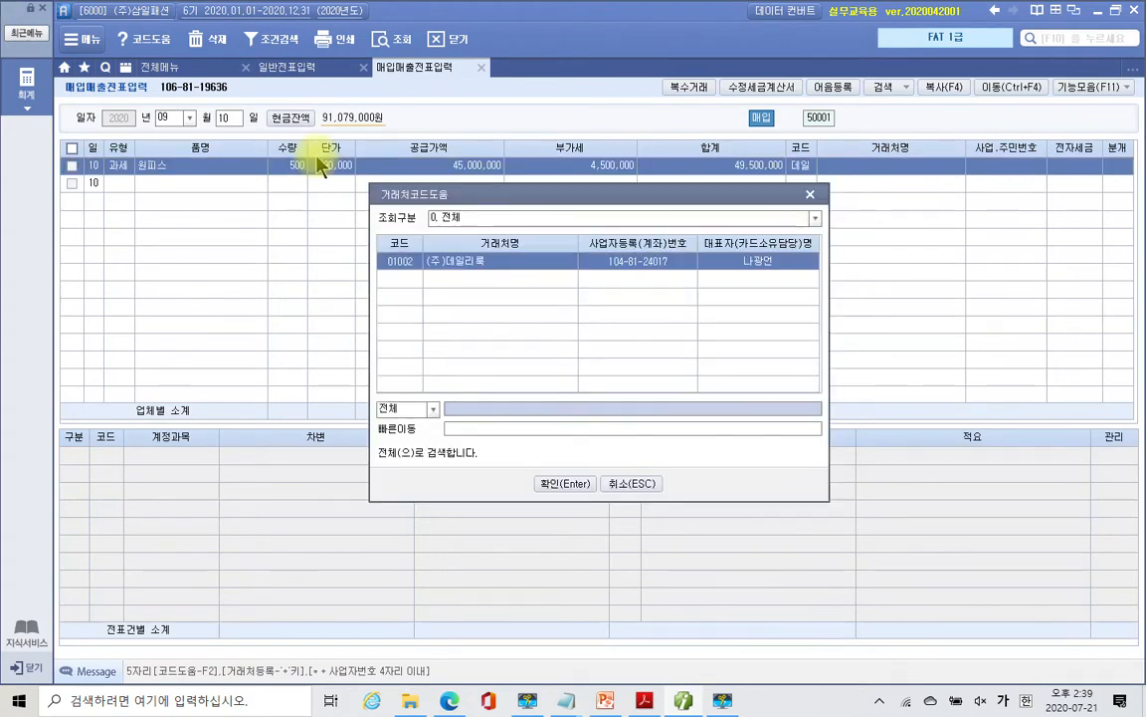
pyautogui.press('Return')
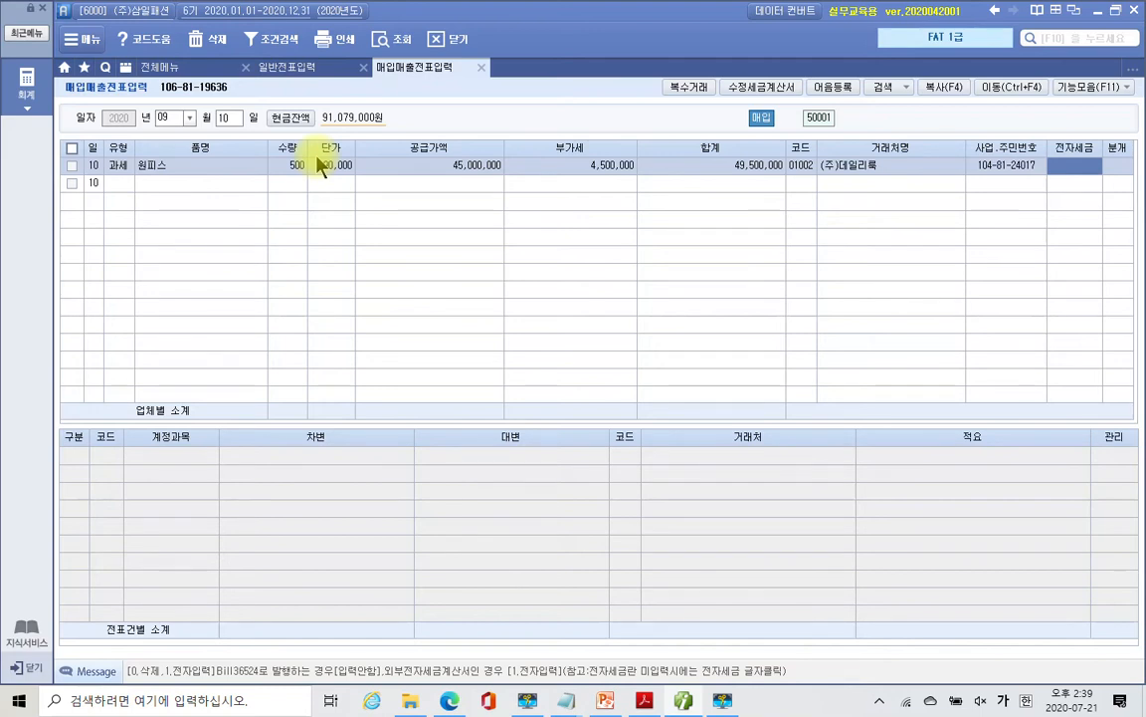
# - Mark the tax invoice as 전자입력 and set the journal entry type to 혼합
pyautogui.write('1')
pyautogui.press('Return')
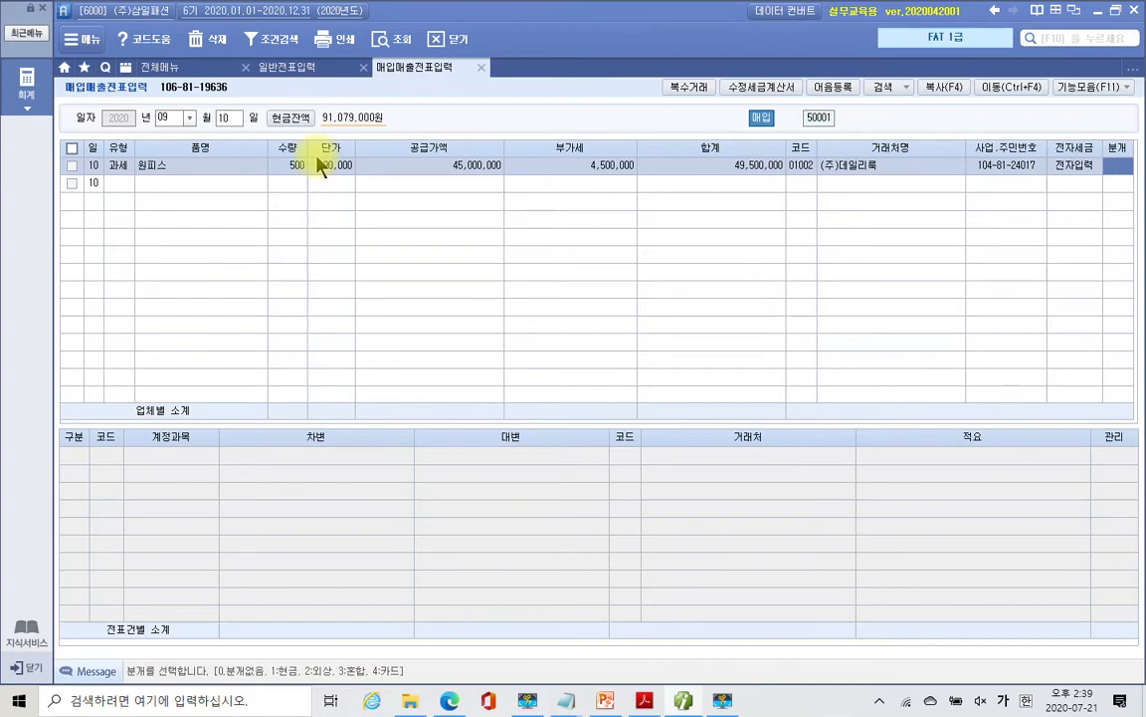
pyautogui.write('3')
pyautogui.press('Return')
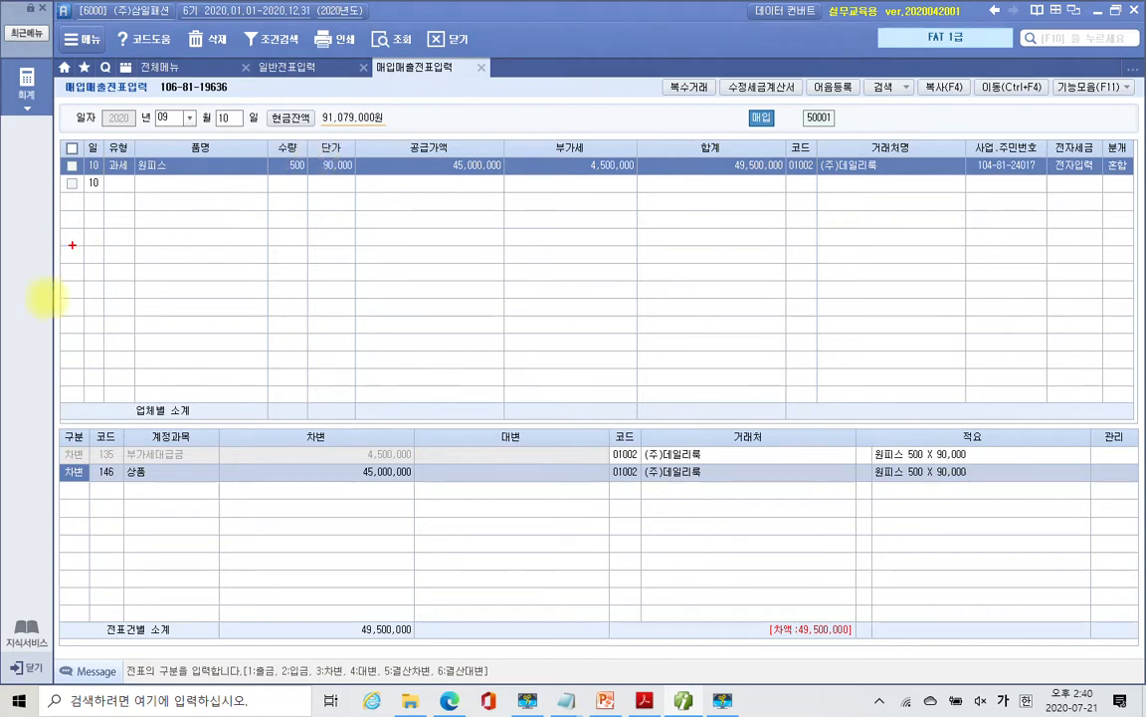
# - Examine the 부가세대급금 and 상품 debit lines, tracing each to the VAT and supply amounts in the voucher row
pyautogui.moveTo(44, 431); pyautogui.dragTo(653, 488)
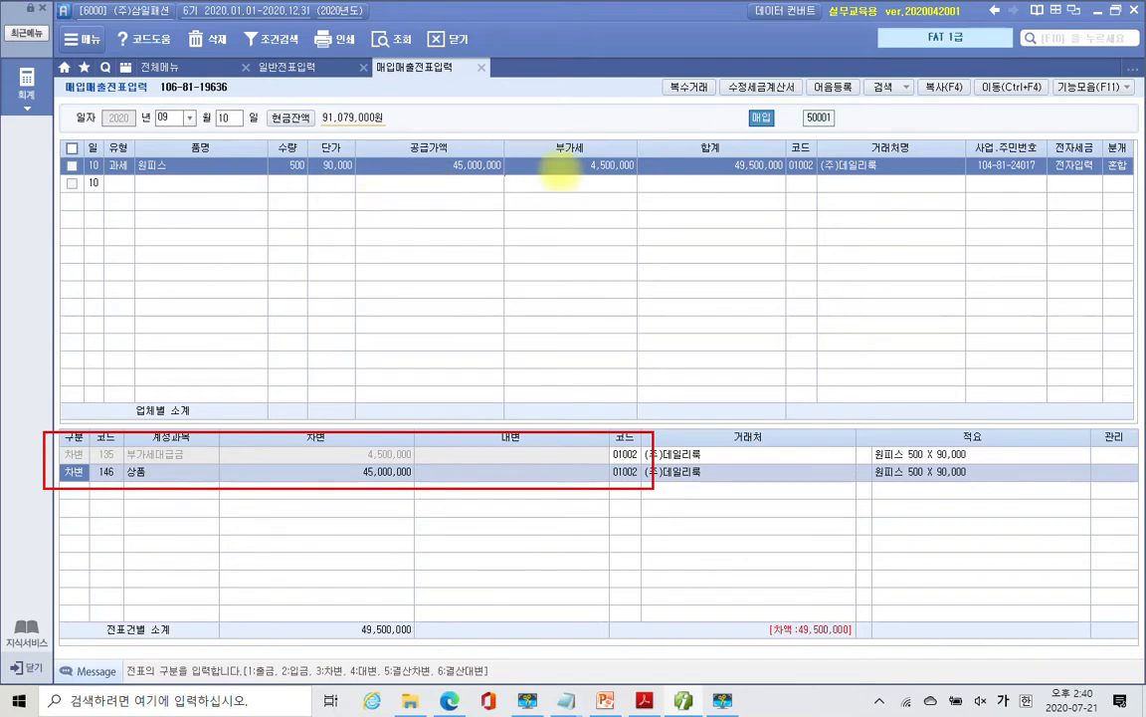
pyautogui.moveTo(623, 175)
pyautogui.mouseDown()
pyautogui.moveTo(551, 167)
pyautogui.moveTo(577, 134)
pyautogui.moveTo(629, 175)
pyautogui.mouseUp()
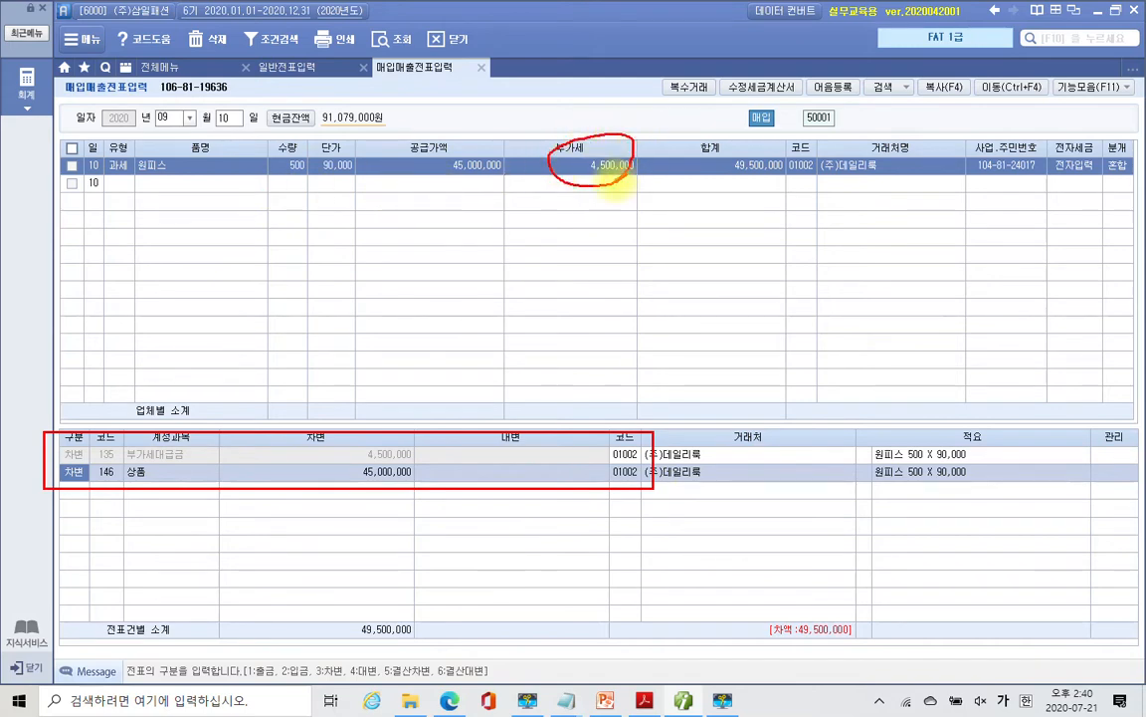
pyautogui.moveTo(46, 463); pyautogui.dragTo(411, 459)
pyautogui.moveTo(548, 182)
pyautogui.mouseDown()
pyautogui.moveTo(347, 455)
pyautogui.moveTo(370, 441)
pyautogui.mouseUp()
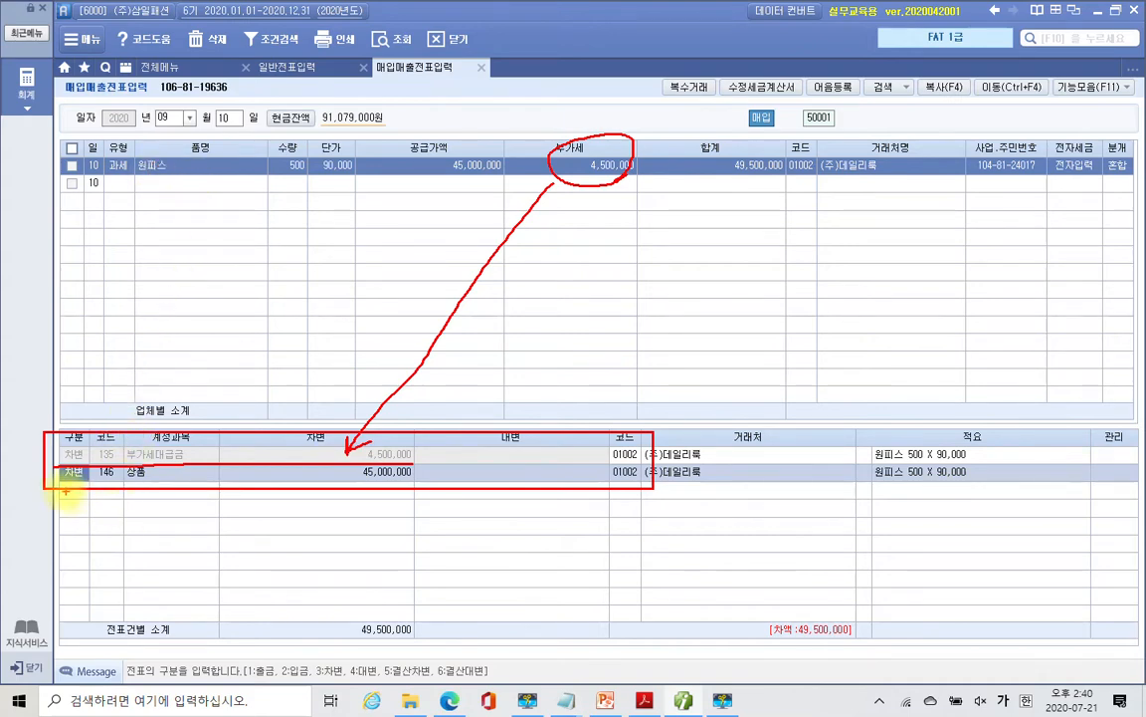
pyautogui.moveTo(160, 462)
pyautogui.mouseDown()
pyautogui.moveTo(112, 466)
pyautogui.moveTo(171, 476)
pyautogui.mouseUp()
pyautogui.moveTo(348, 486); pyautogui.dragTo(410, 483)
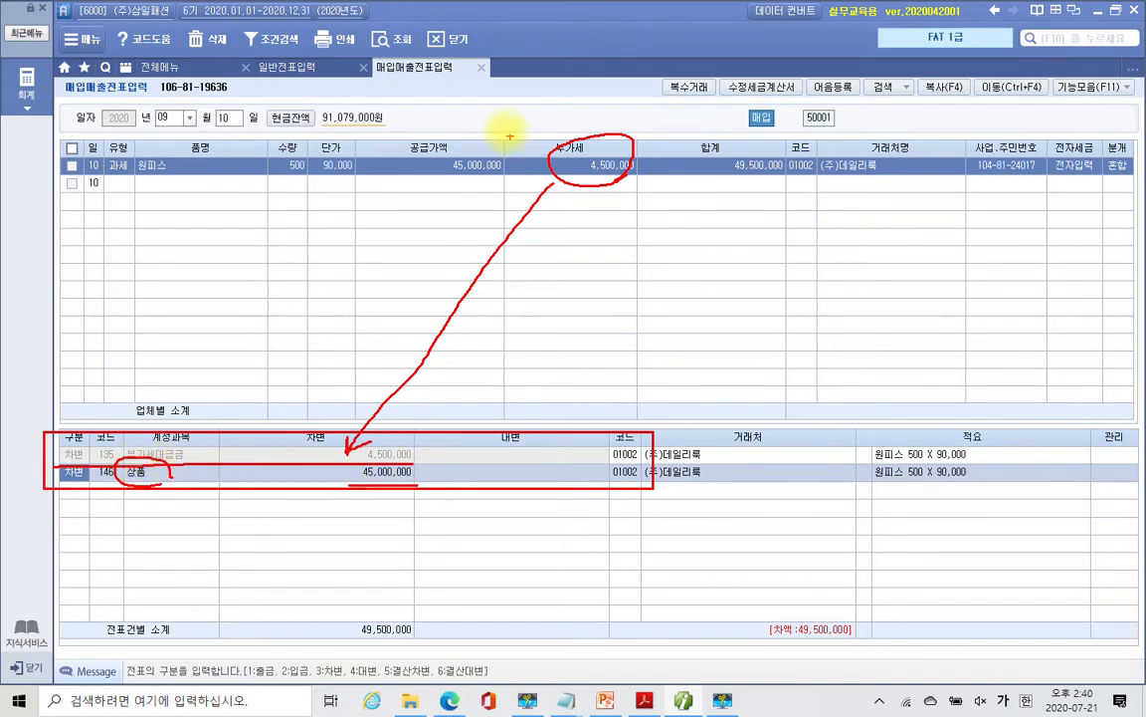
pyautogui.moveTo(466, 171)
pyautogui.mouseDown()
pyautogui.moveTo(460, 453)
pyautogui.moveTo(418, 473)
pyautogui.mouseUp()
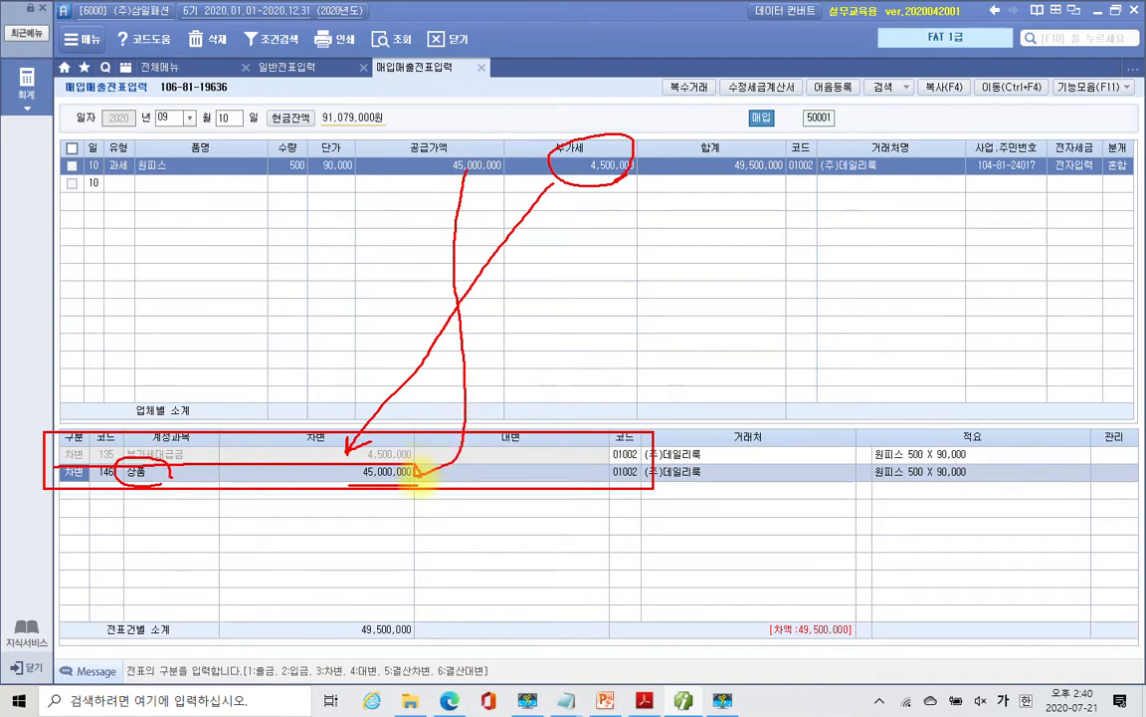
pyautogui.press('Escape')
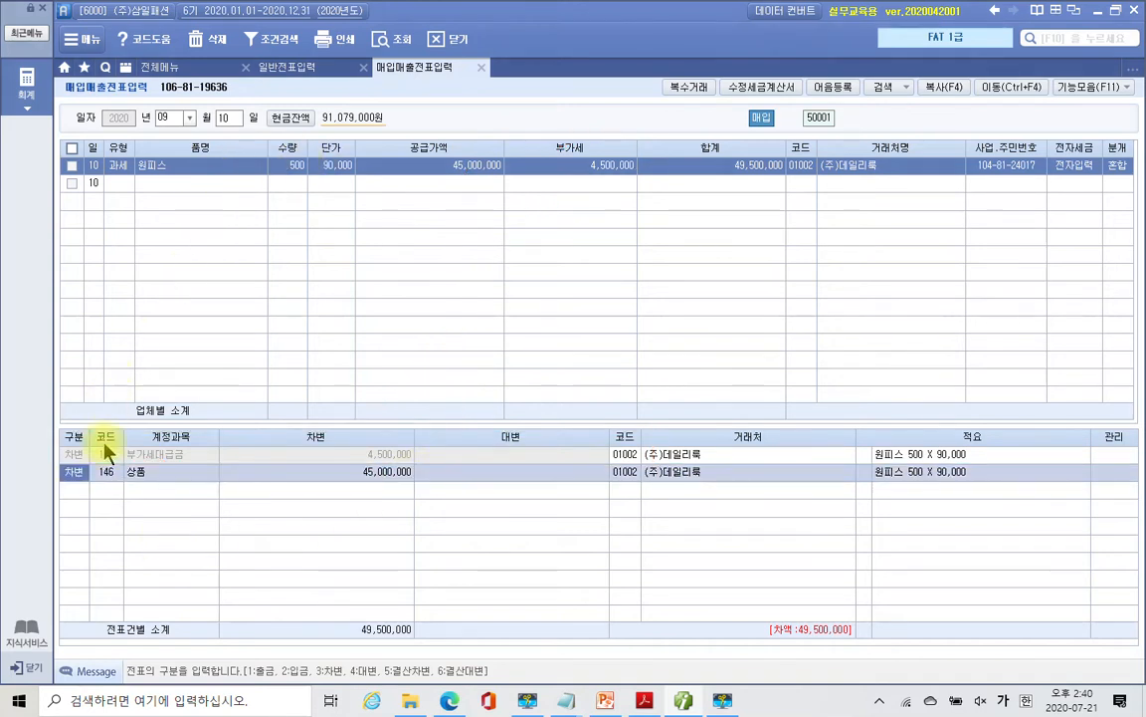
# - Add a credit (대변) line below 상품 with account 131 선급금
pyautogui.click(85, 491)
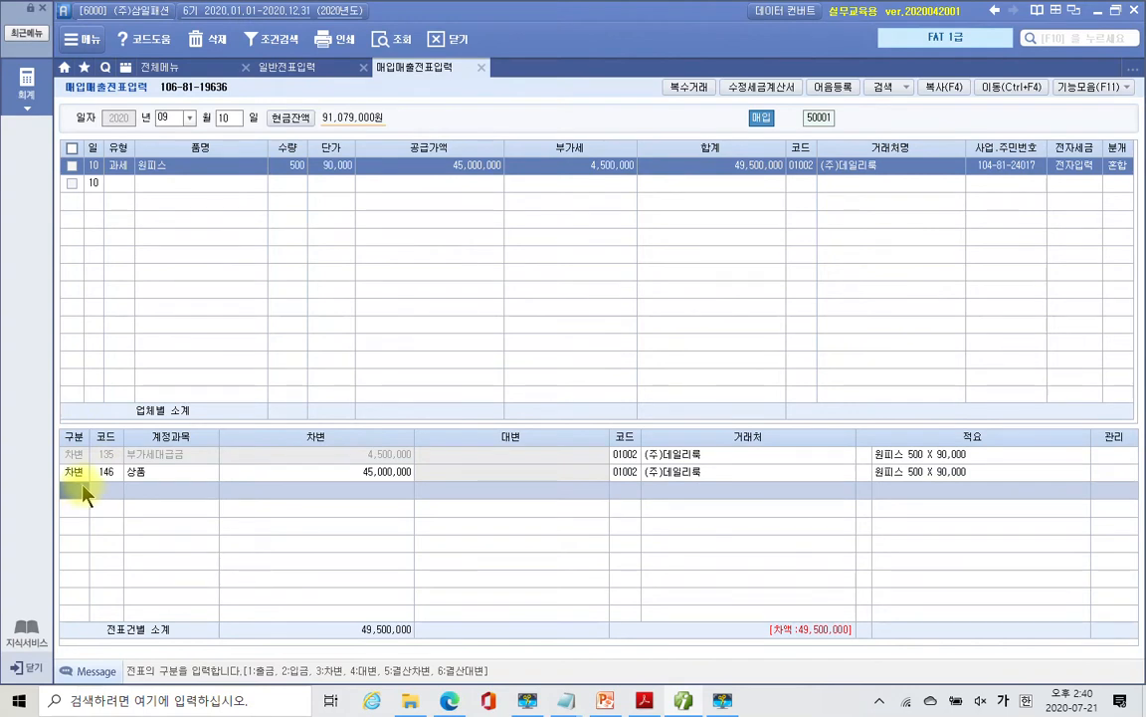
pyautogui.press('4')
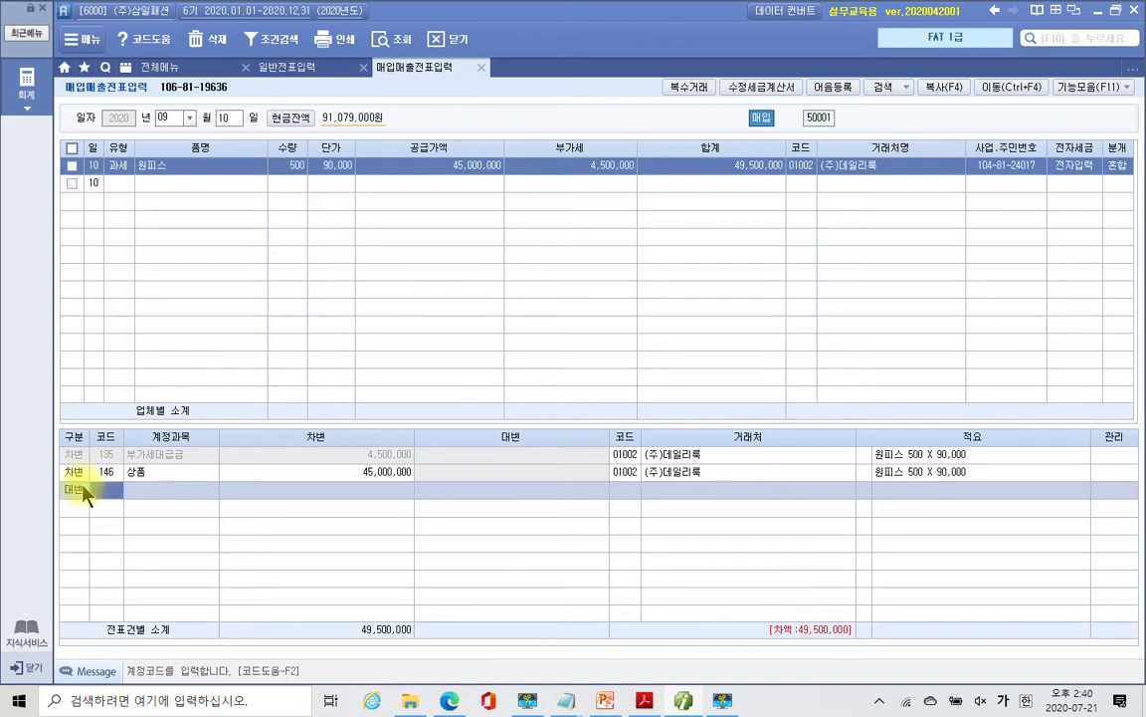
pyautogui.write('선급')
pyautogui.press('Return')
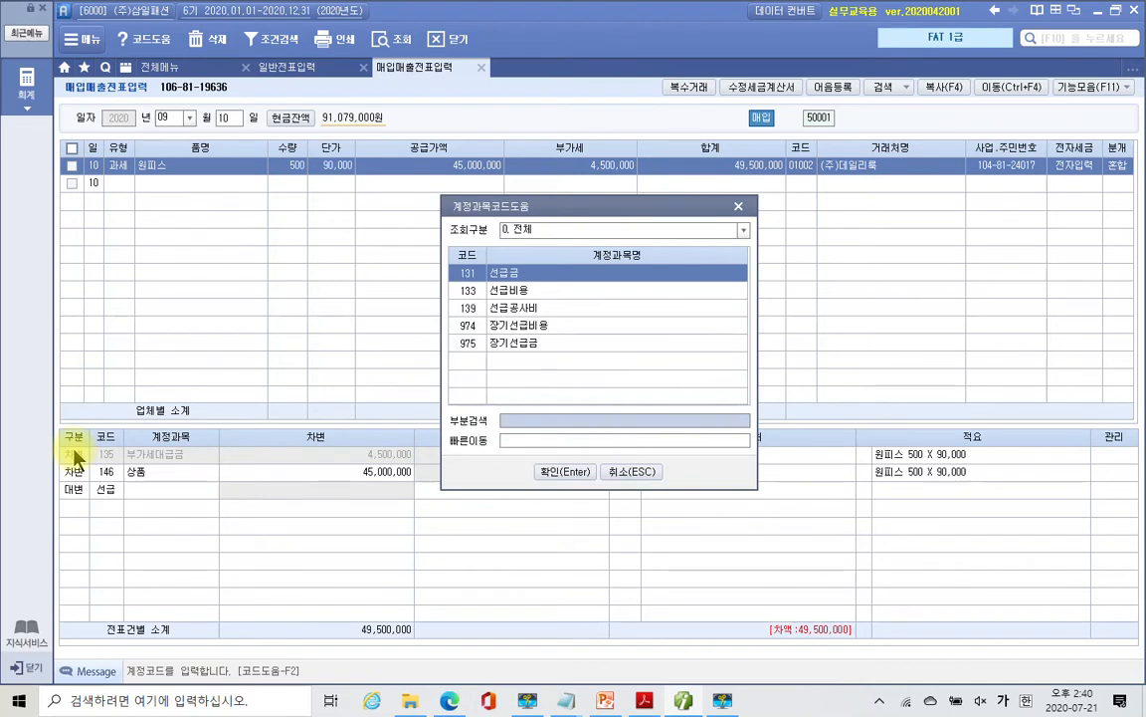
pyautogui.press('Return')
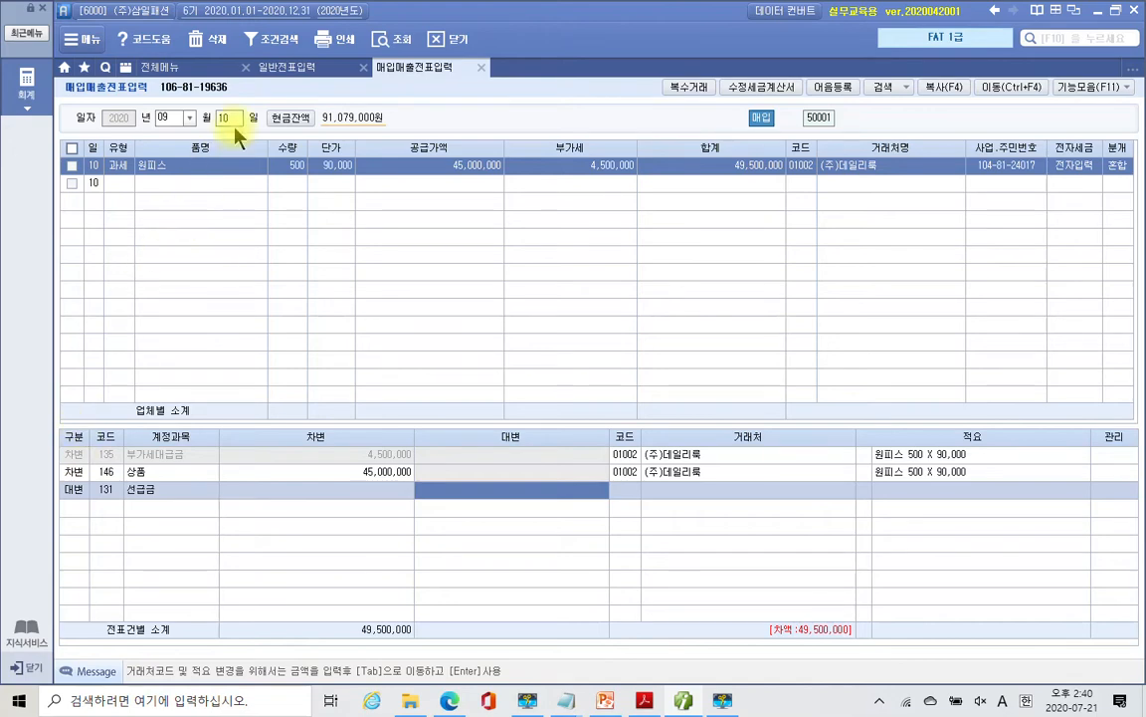
# - Check the down payment in the March 20 general voucher and enter 4,500,000 as the 선급금 credit amount
pyautogui.click(275, 63)
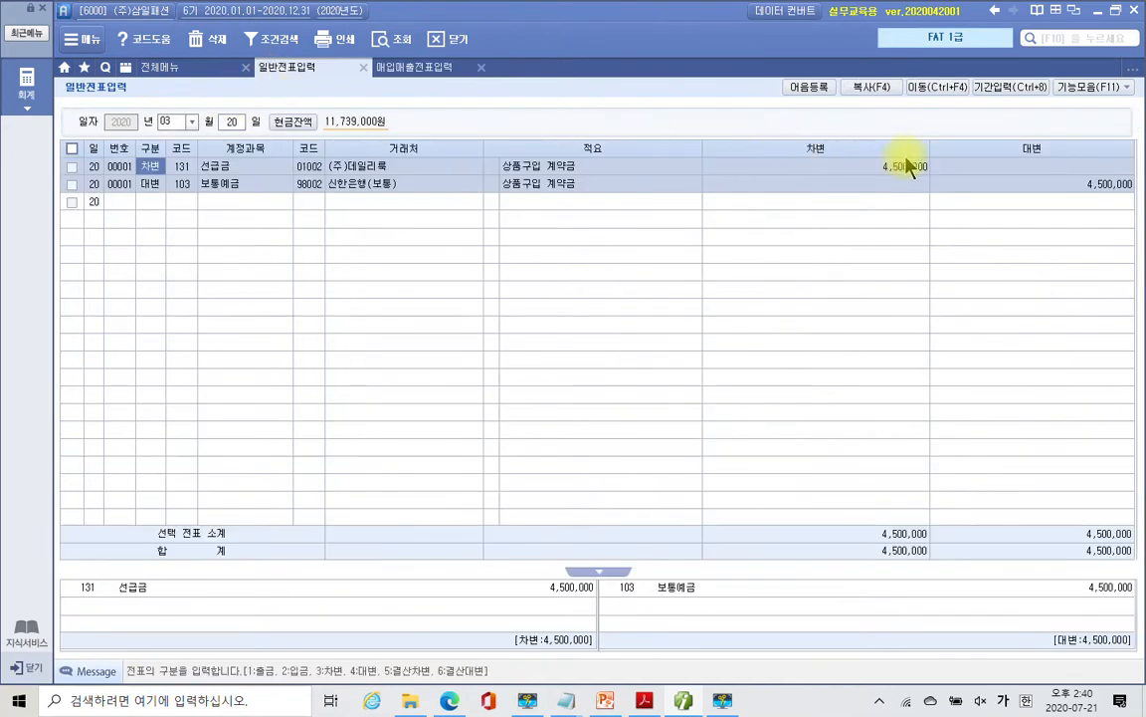
pyautogui.click(410, 71)
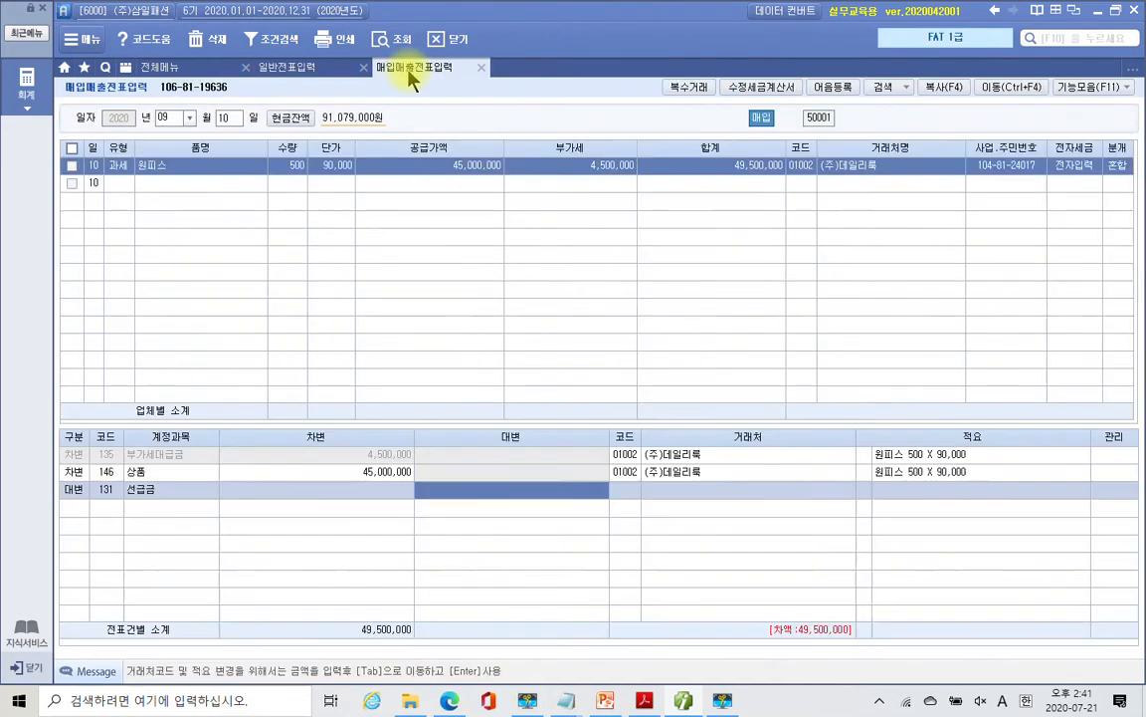
pyautogui.write('4,500,000')
pyautogui.press('Return')
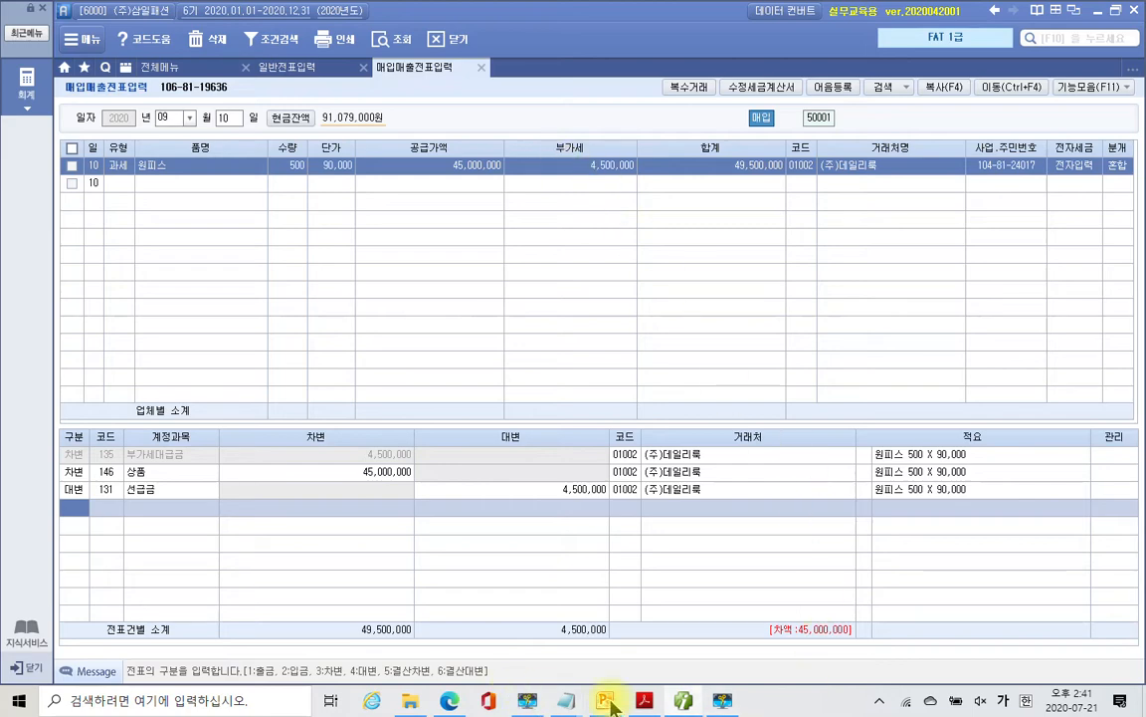
# - Switch to the exercise PDF in Acrobat Reader and check the 수행 2 payment terms, marking 외상으로 매입하였다
pyautogui.click(640, 703)
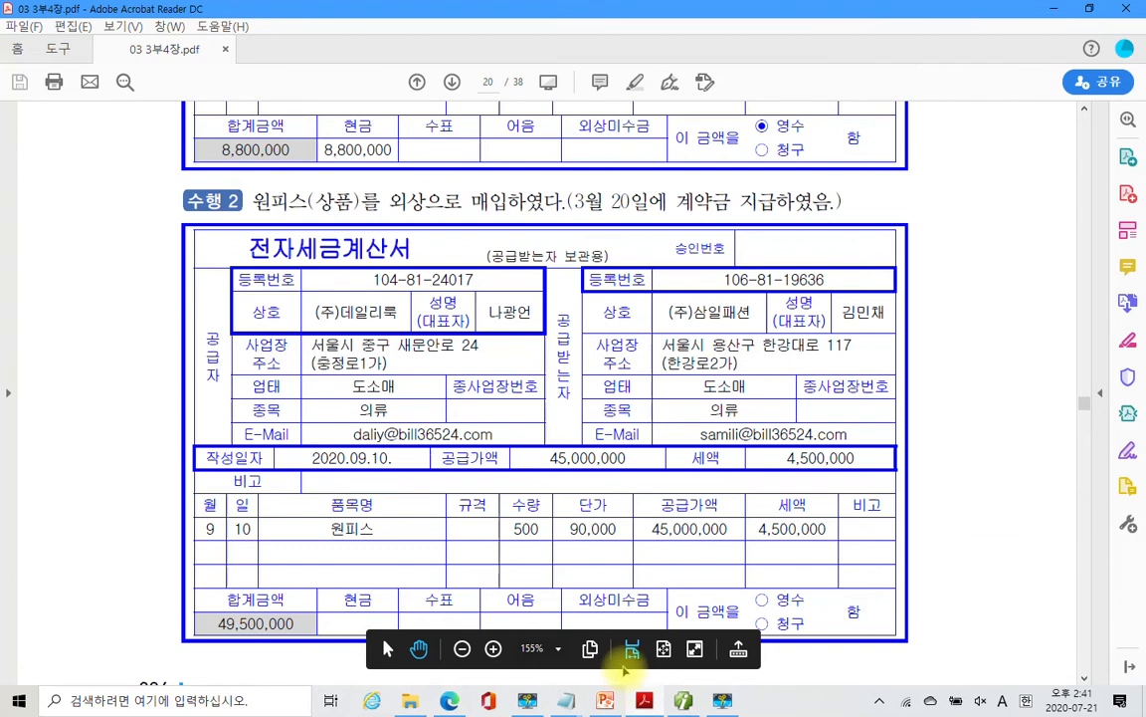
pyautogui.moveTo(387, 183)
pyautogui.mouseDown()
pyautogui.moveTo(452, 221)
pyautogui.moveTo(569, 229)
pyautogui.mouseUp()
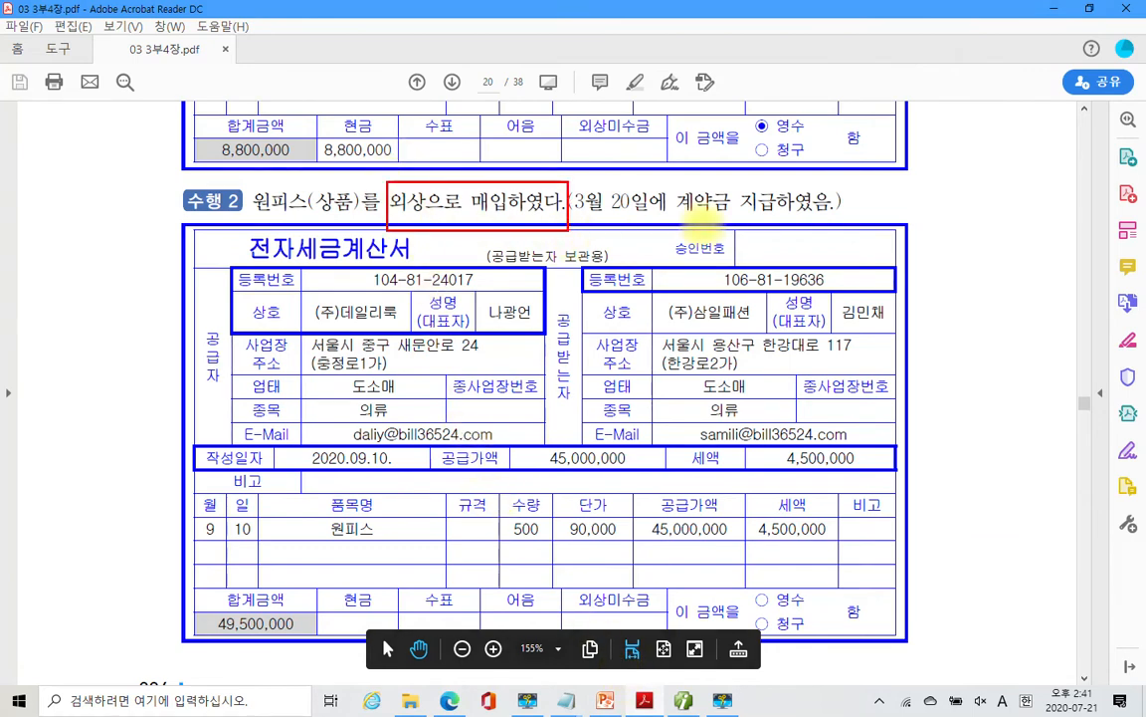
pyautogui.press('Escape')
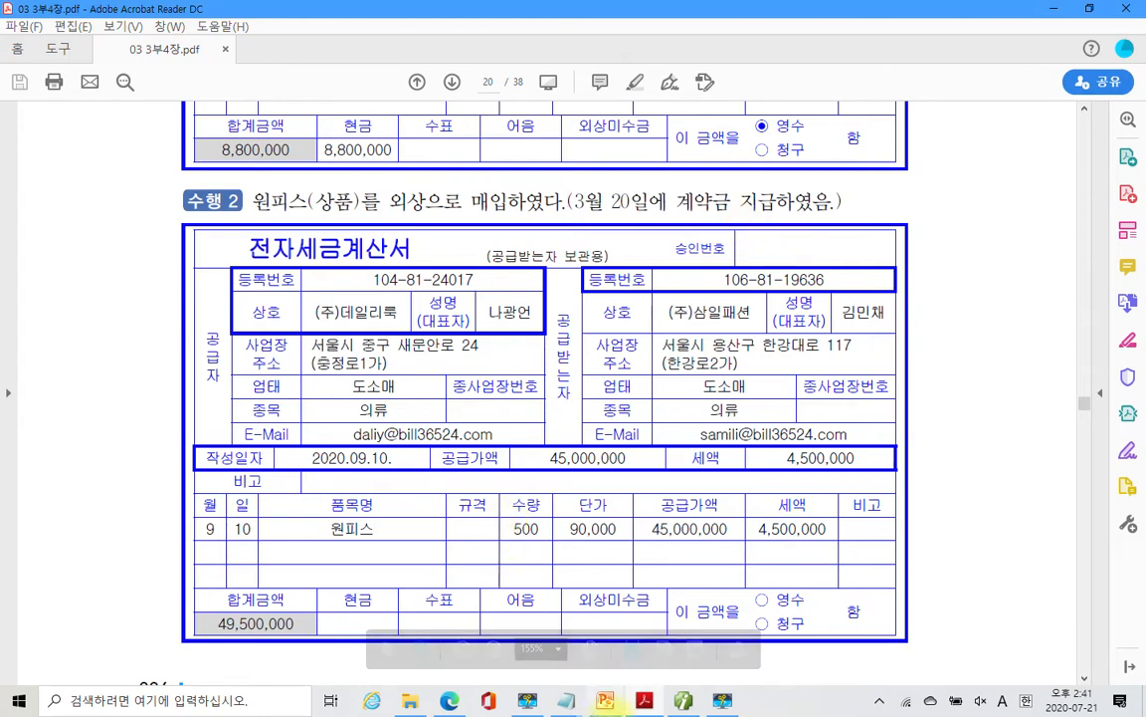
# - Switch back to SmartA and add a credit (대변) line below 선급금 with account 251 외상매입금 for 45,000,000
pyautogui.click(686, 702)
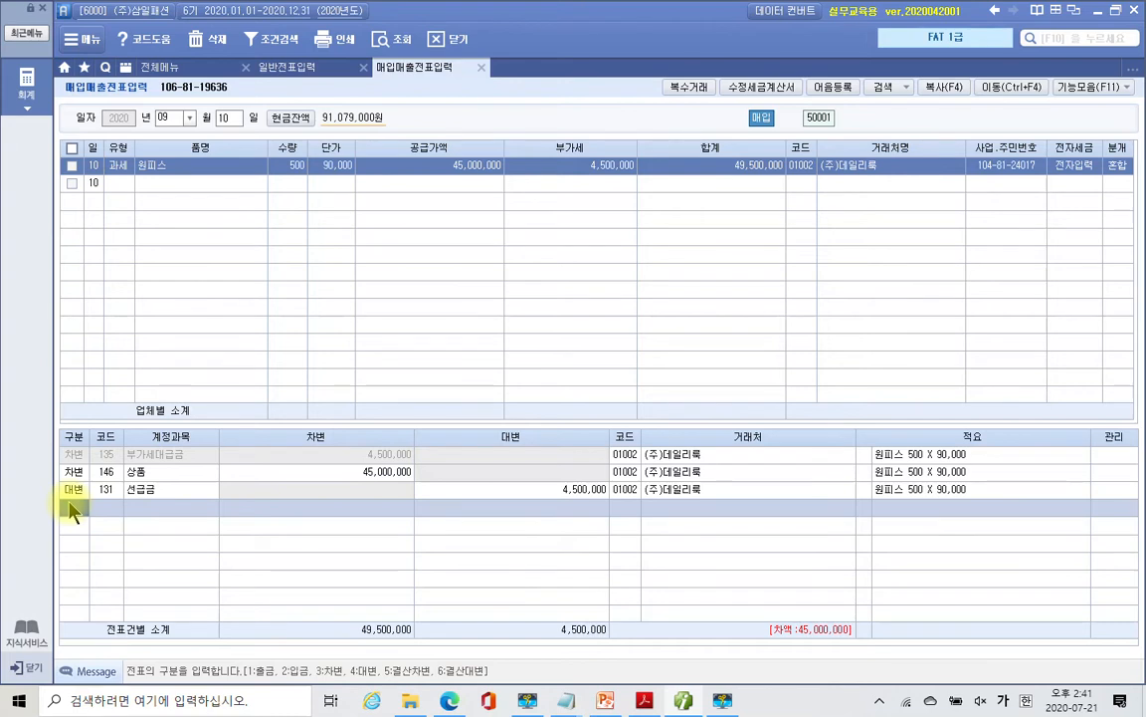
pyautogui.write('4')
pyautogui.press('Return')
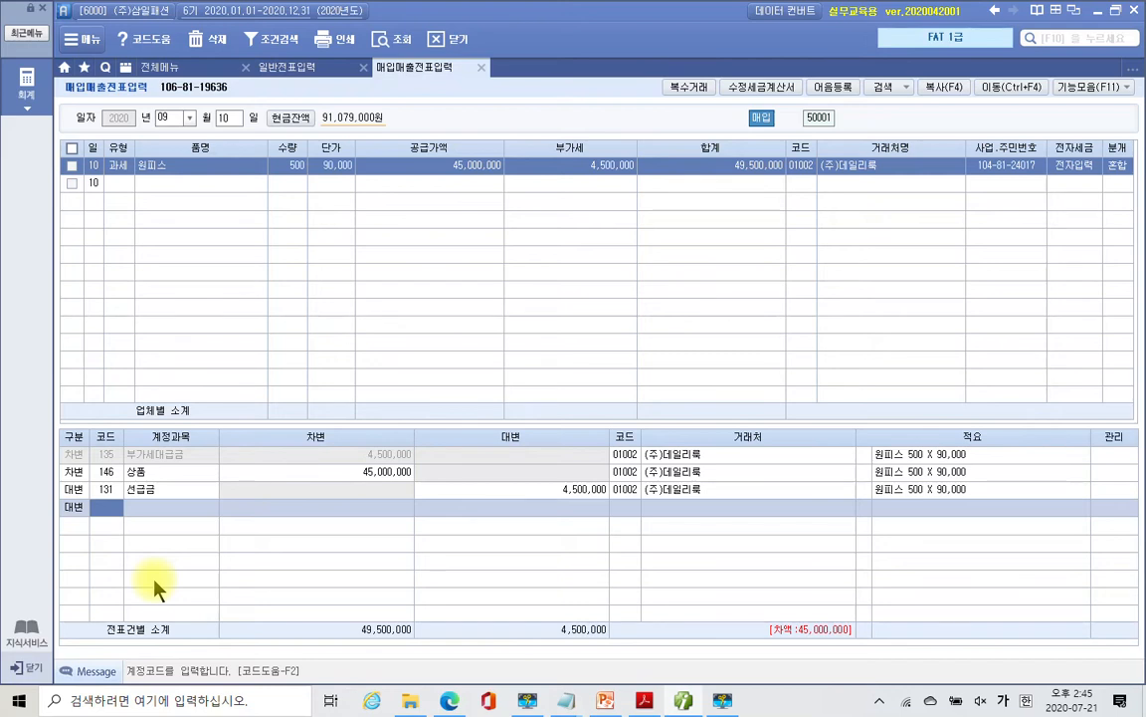
pyautogui.write('252')
pyautogui.press('Return')
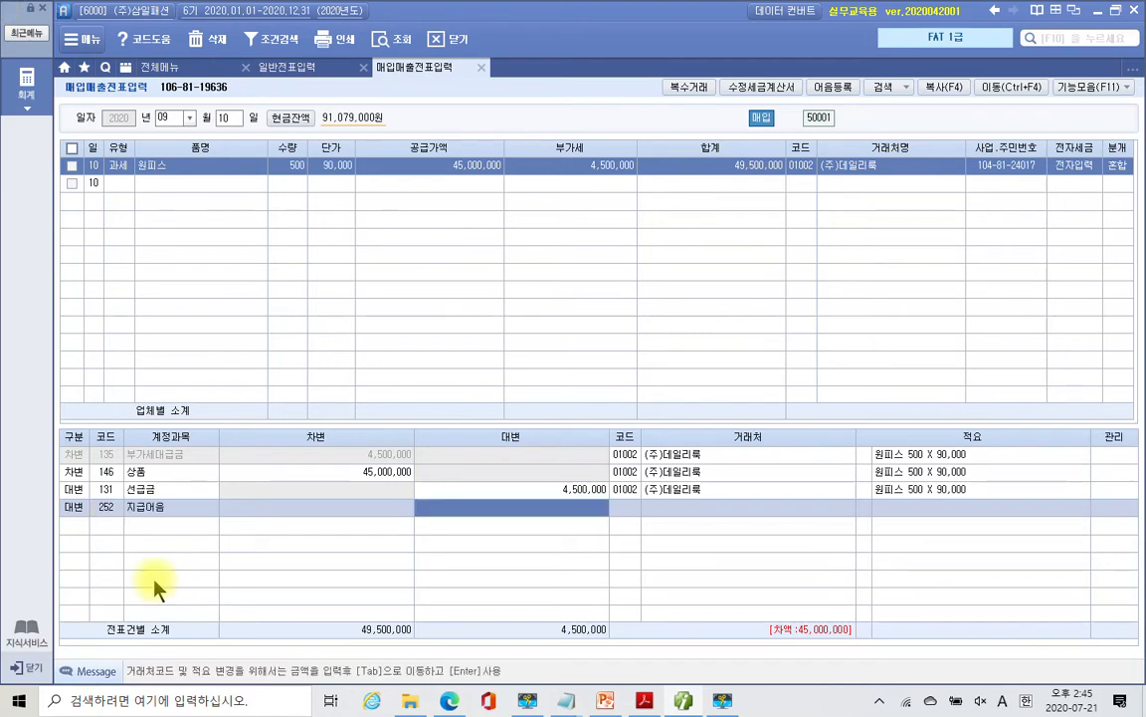
pyautogui.press('Left')
pyautogui.write('251')
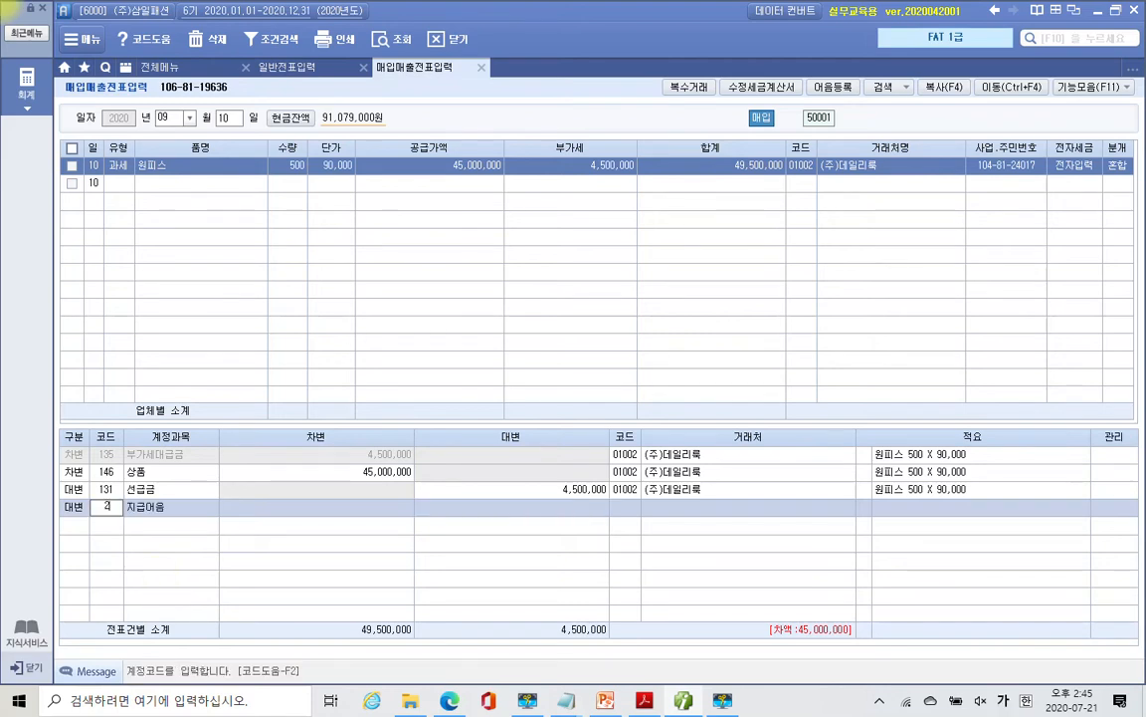
pyautogui.press('Return')
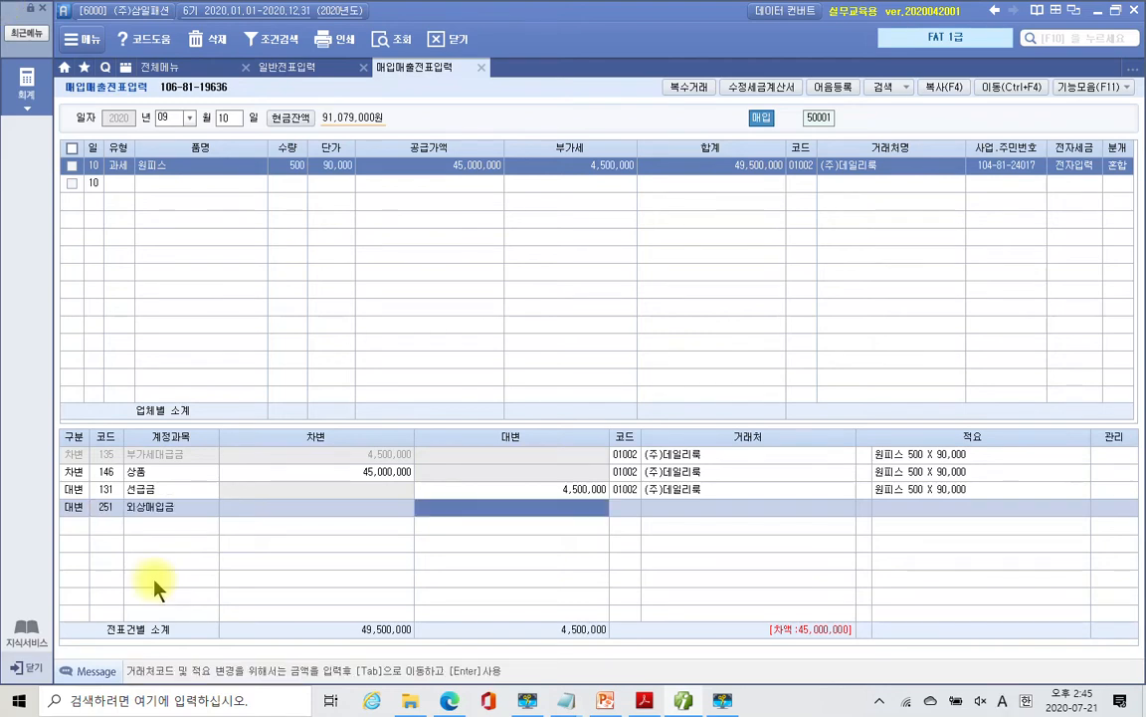
pyautogui.write('45000000')
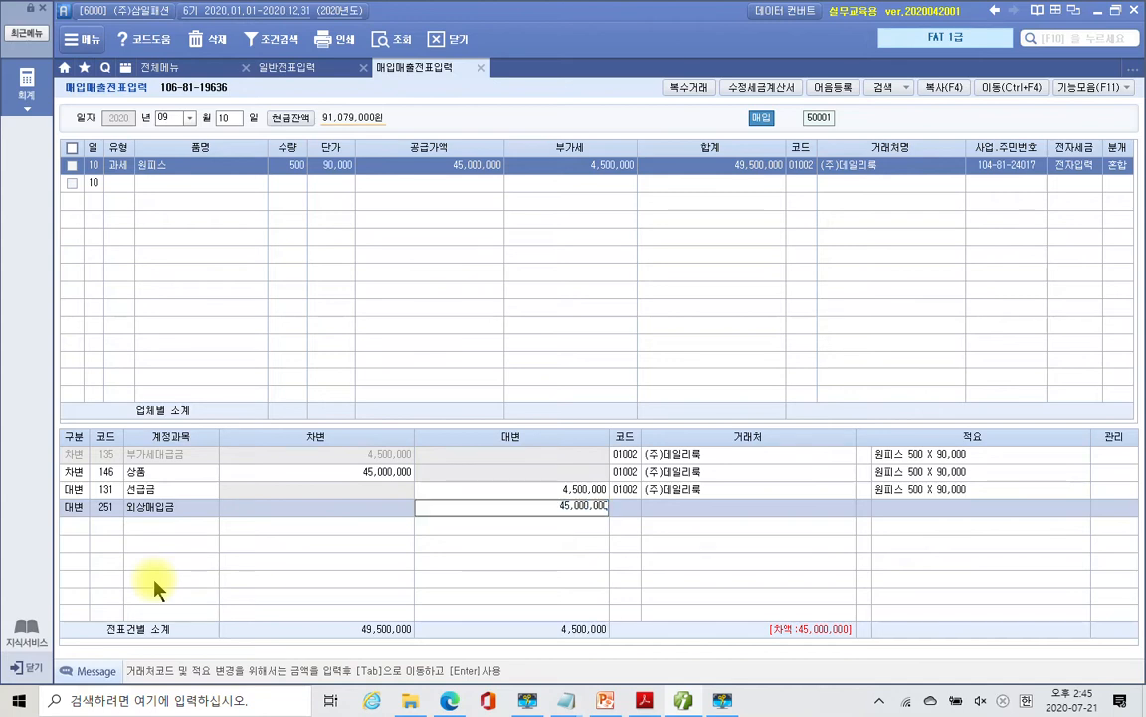
pyautogui.press('Return')
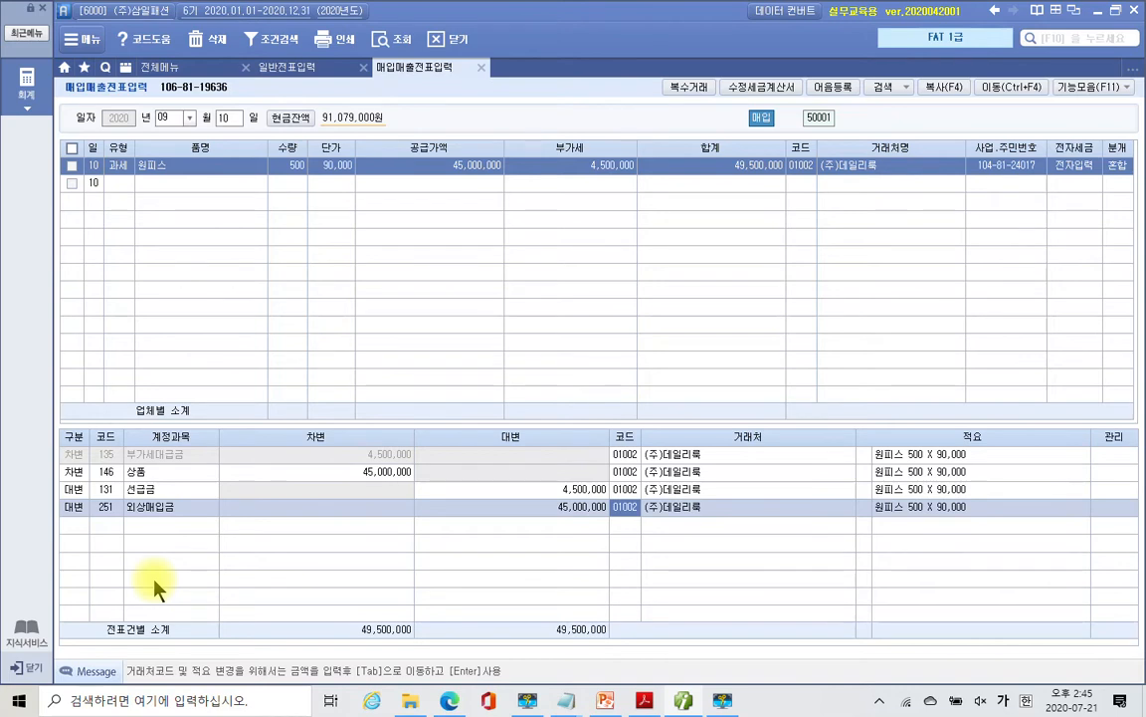
# - Check the 거래처 on all four journal lines and compare the debit and credit subtotals, marking them on screen
pyautogui.moveTo(641, 440); pyautogui.dragTo(714, 532)
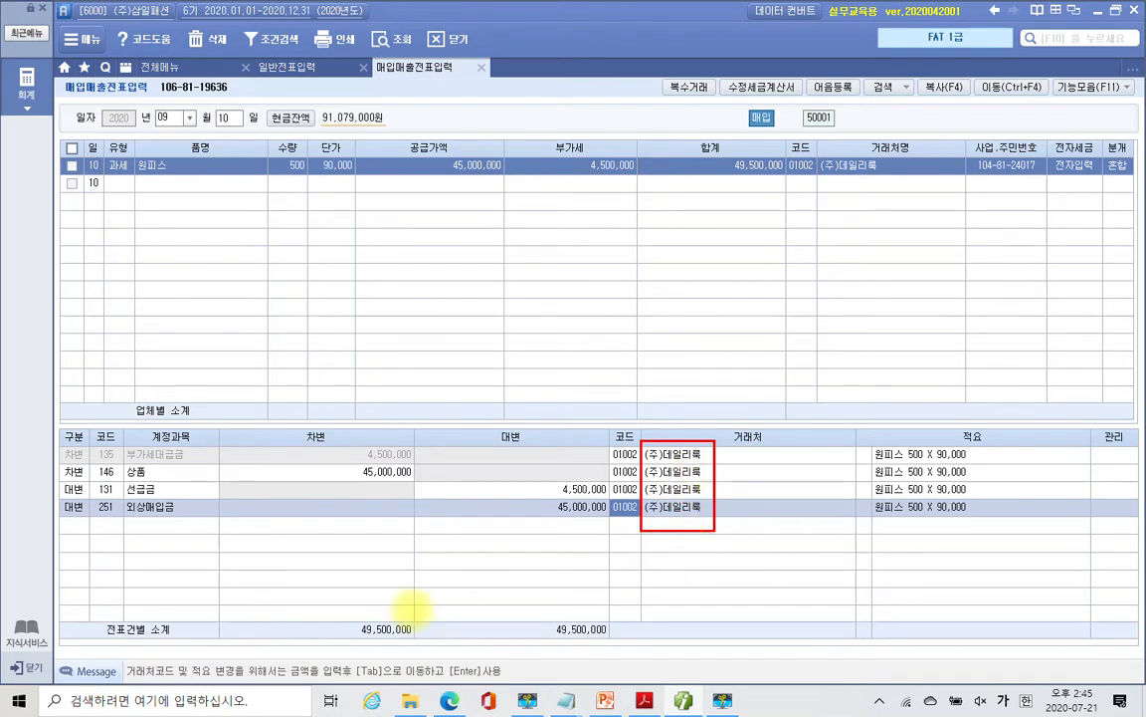
pyautogui.moveTo(325, 603); pyautogui.dragTo(423, 654)
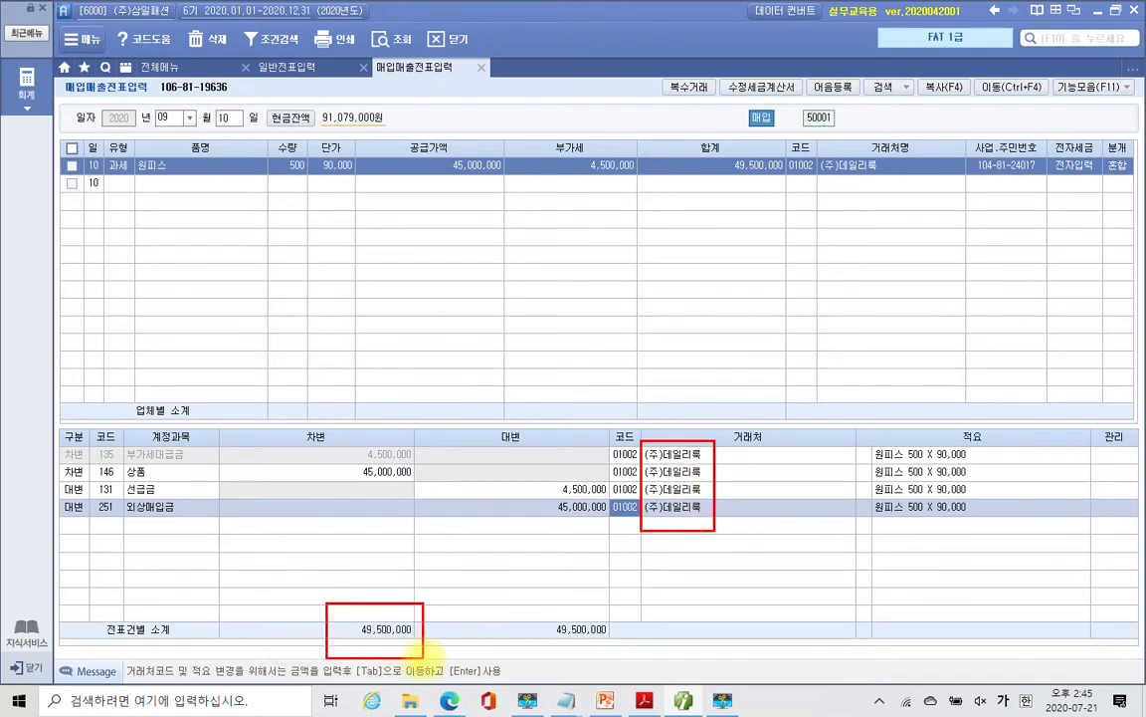
pyautogui.moveTo(530, 608); pyautogui.dragTo(629, 651)
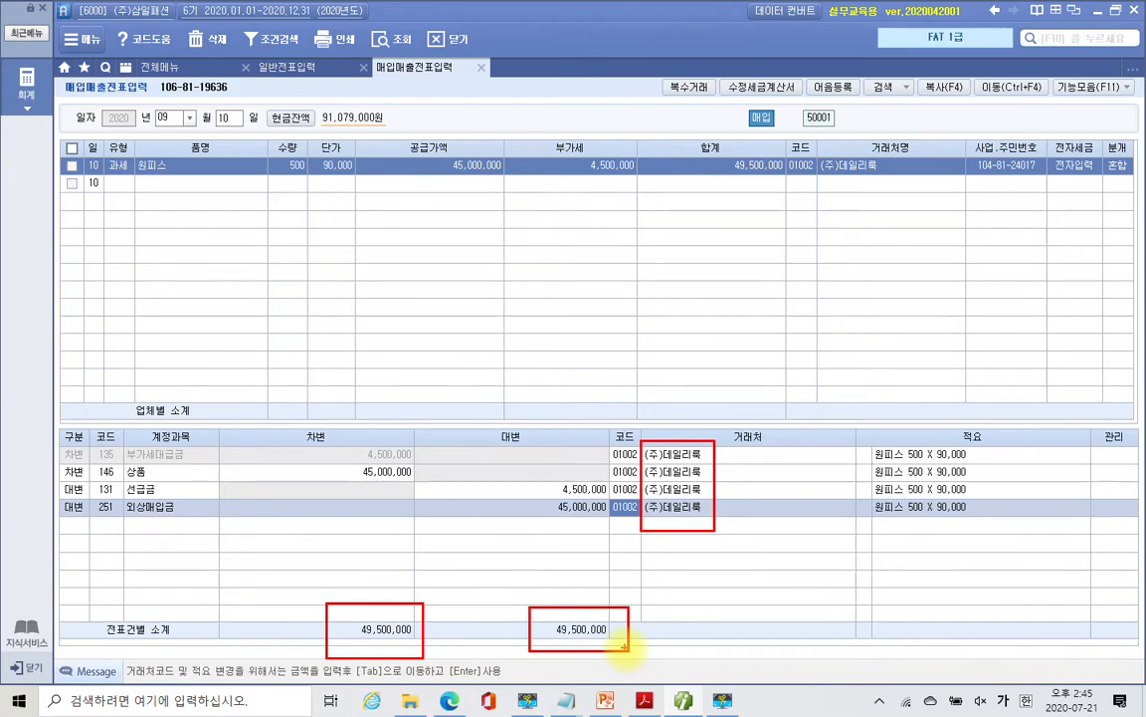
pyautogui.moveTo(383, 580); pyautogui.dragTo(549, 603)
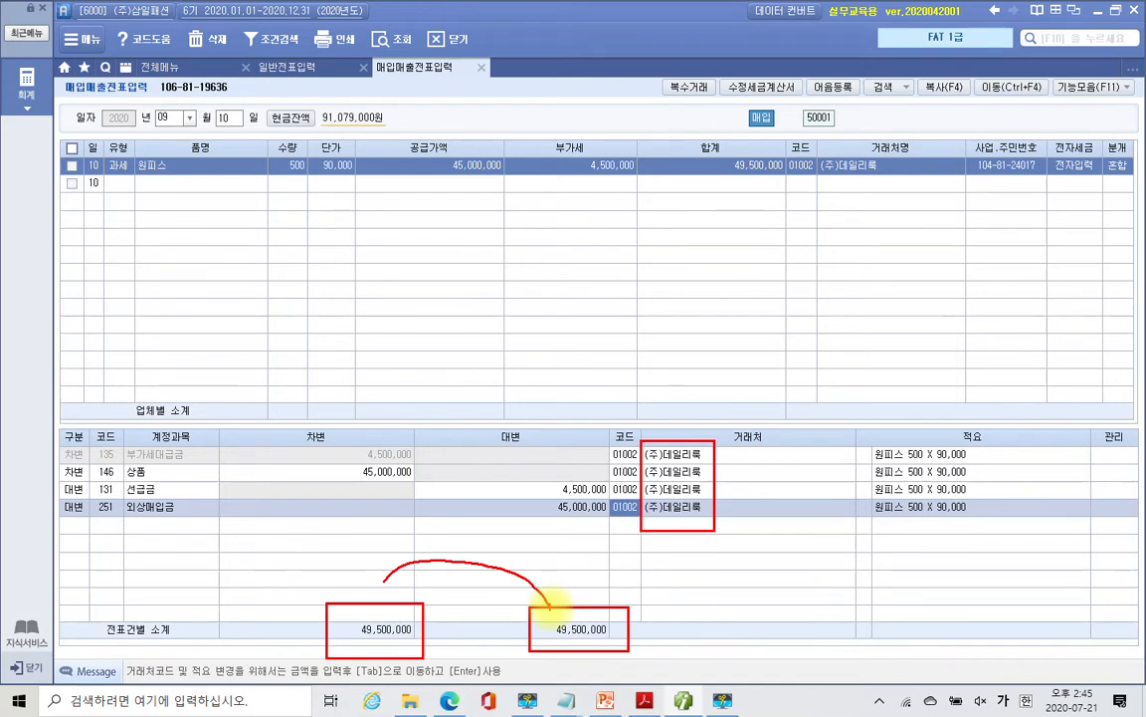
pyautogui.moveTo(452, 615); pyautogui.dragTo(487, 613)
pyautogui.moveTo(448, 634); pyautogui.dragTo(475, 640)
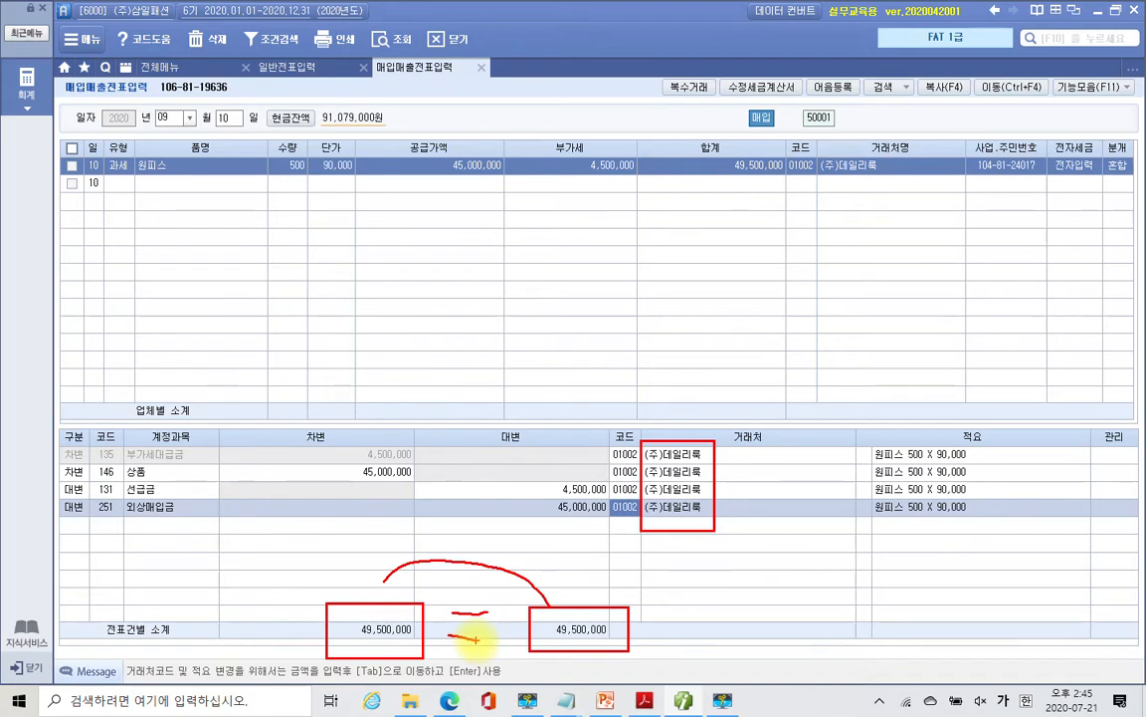
pyautogui.press('Escape')
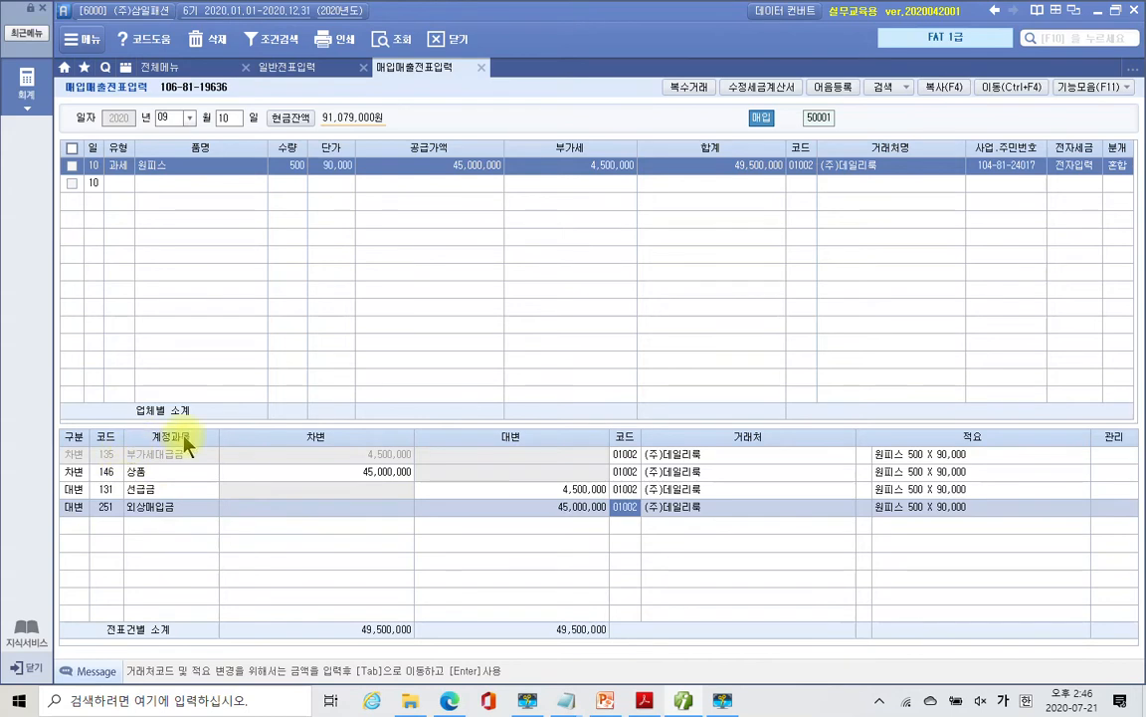
# - Review the four journal lines in turn and compare them with the 수행 2 tax invoice in Acrobat Reader
pyautogui.click(115, 454)
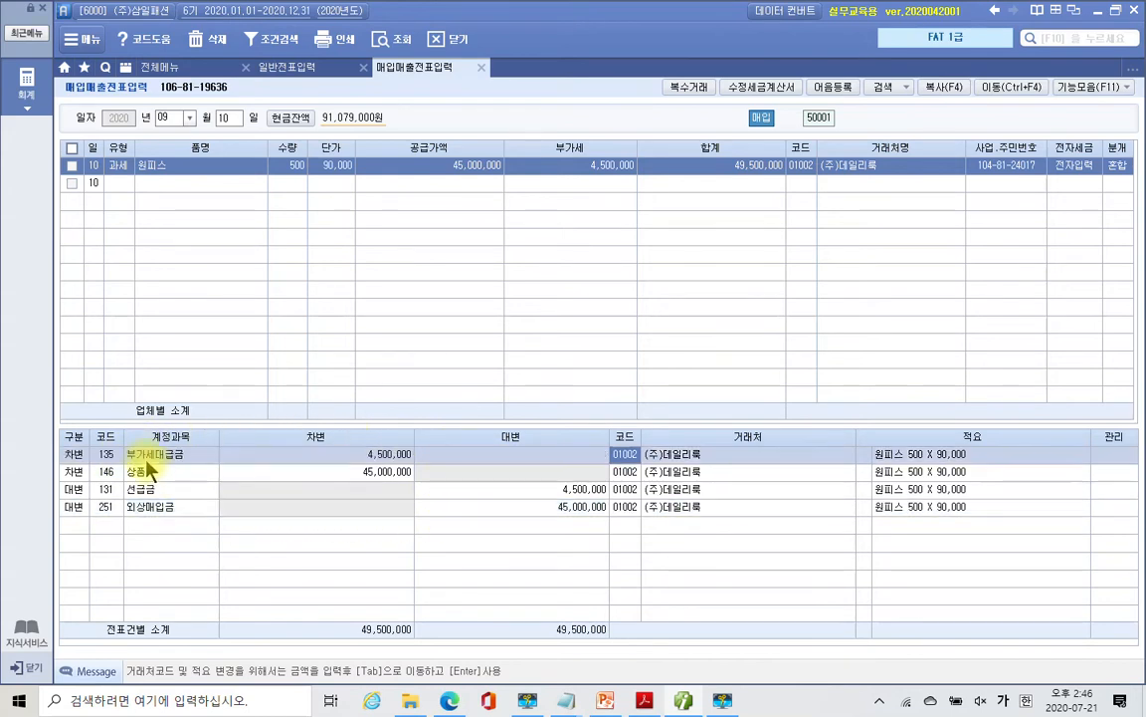
pyautogui.click(148, 472)
pyautogui.click(152, 488)
pyautogui.click(155, 508)
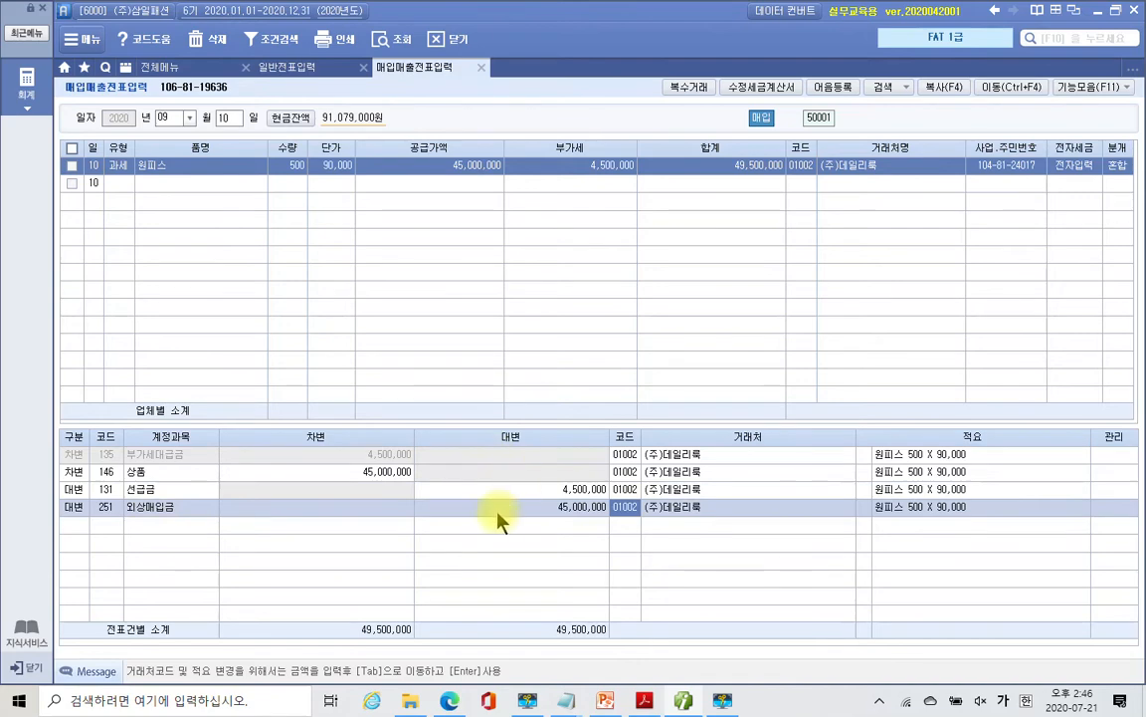
pyautogui.click(644, 702)
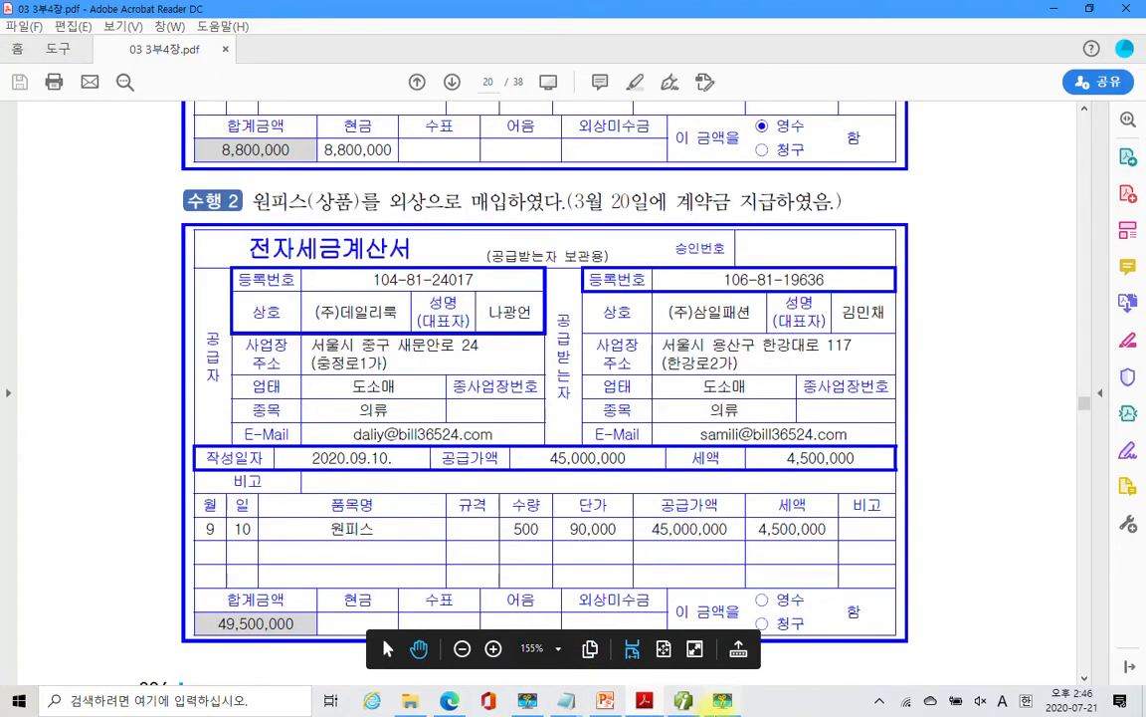
pyautogui.click(685, 701)
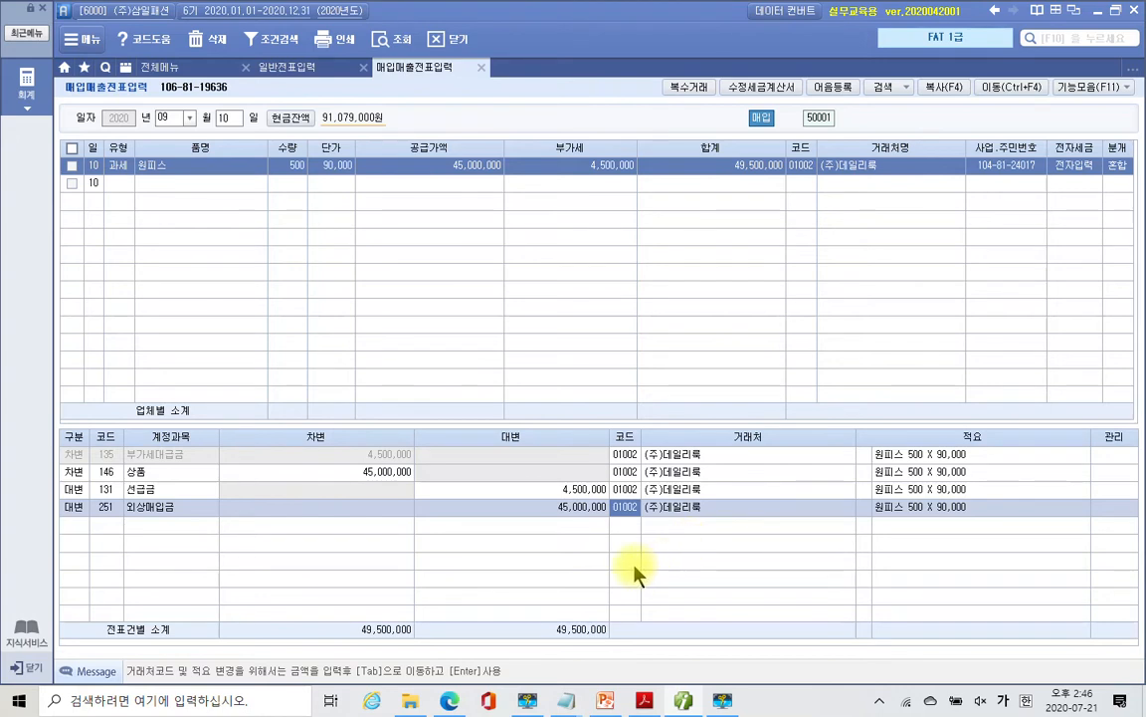
pyautogui.moveTo(544, 426)
pyautogui.mouseDown()
pyautogui.moveTo(539, 347)
pyautogui.moveTo(551, 554)
pyautogui.moveTo(564, 378)
pyautogui.moveTo(582, 554)
pyautogui.moveTo(531, 440)
pyautogui.mouseUp()
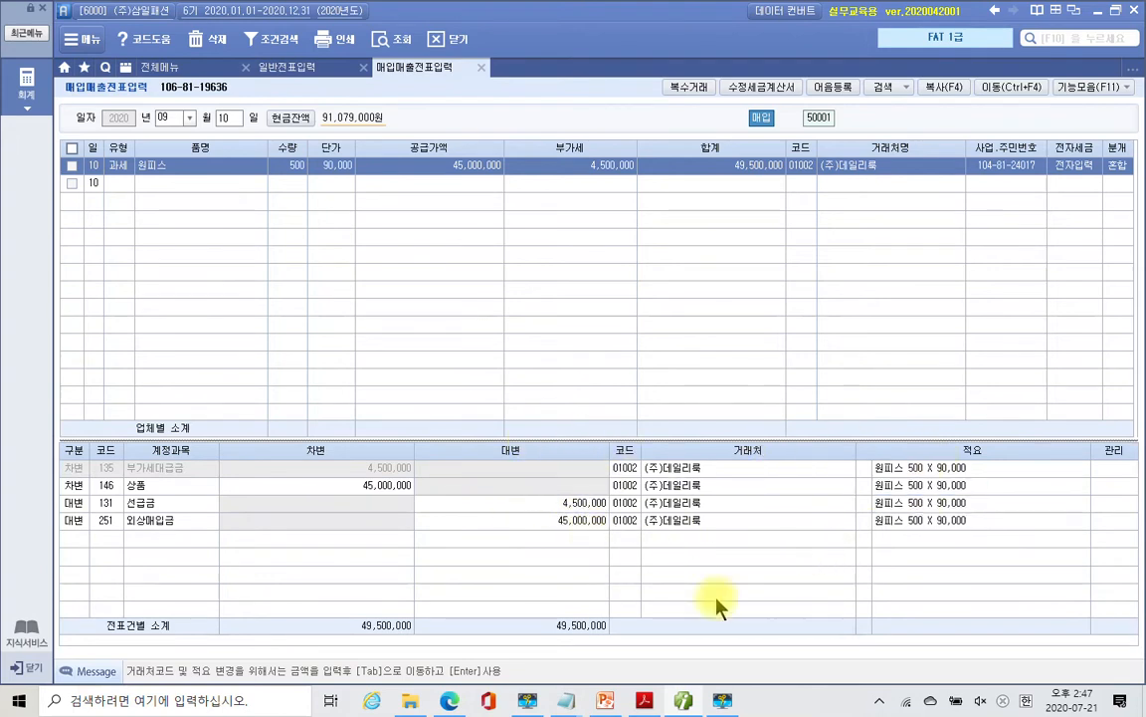
# - Switch to Acrobat Reader and examine 수행 3, marking the office computer, the credit purchase, the buyer company and its business type
pyautogui.click(644, 703)
pyautogui.scroll(-10, 632, 343)
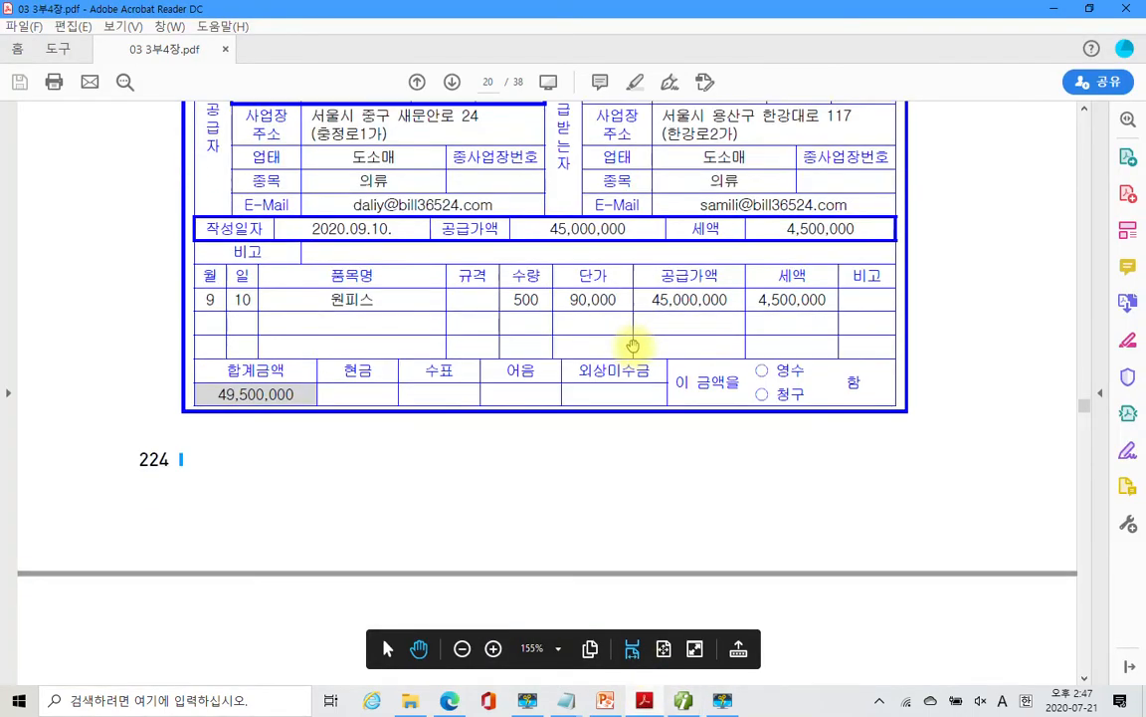
pyautogui.scroll(-5, 633, 345)
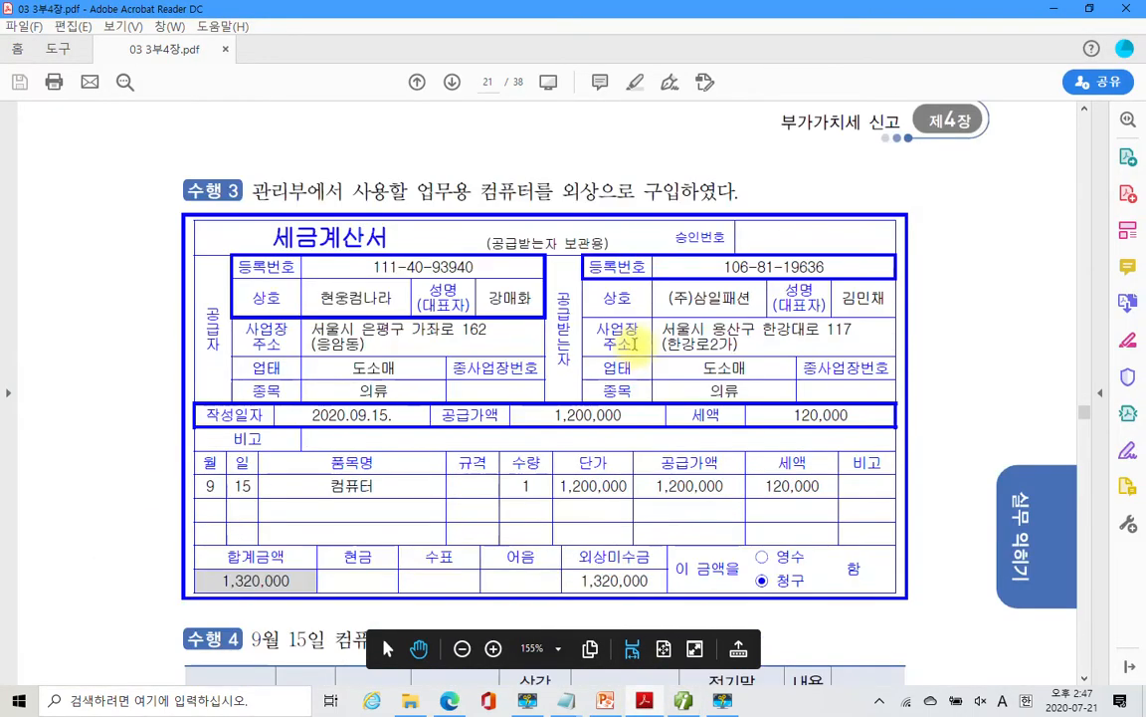
pyautogui.moveTo(238, 170)
pyautogui.mouseDown()
pyautogui.moveTo(464, 214)
pyautogui.moveTo(522, 213)
pyautogui.moveTo(542, 195)
pyautogui.moveTo(544, 211)
pyautogui.mouseUp()
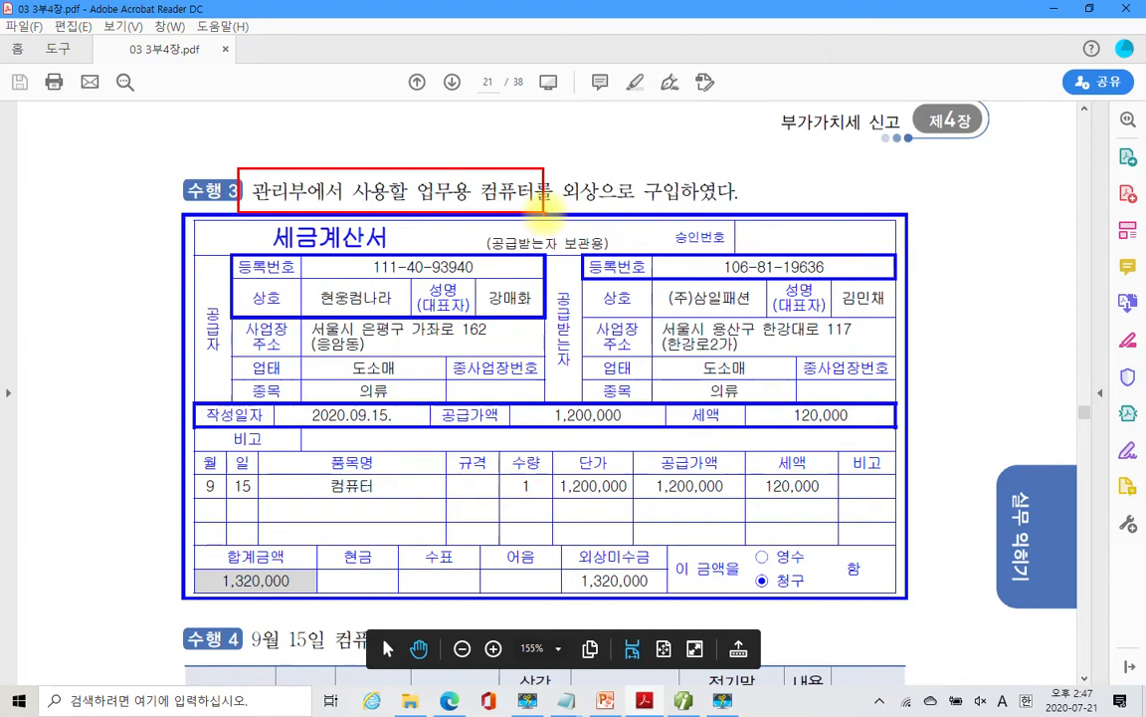
pyautogui.moveTo(582, 199)
pyautogui.mouseDown()
pyautogui.moveTo(614, 125)
pyautogui.moveTo(645, 237)
pyautogui.mouseUp()
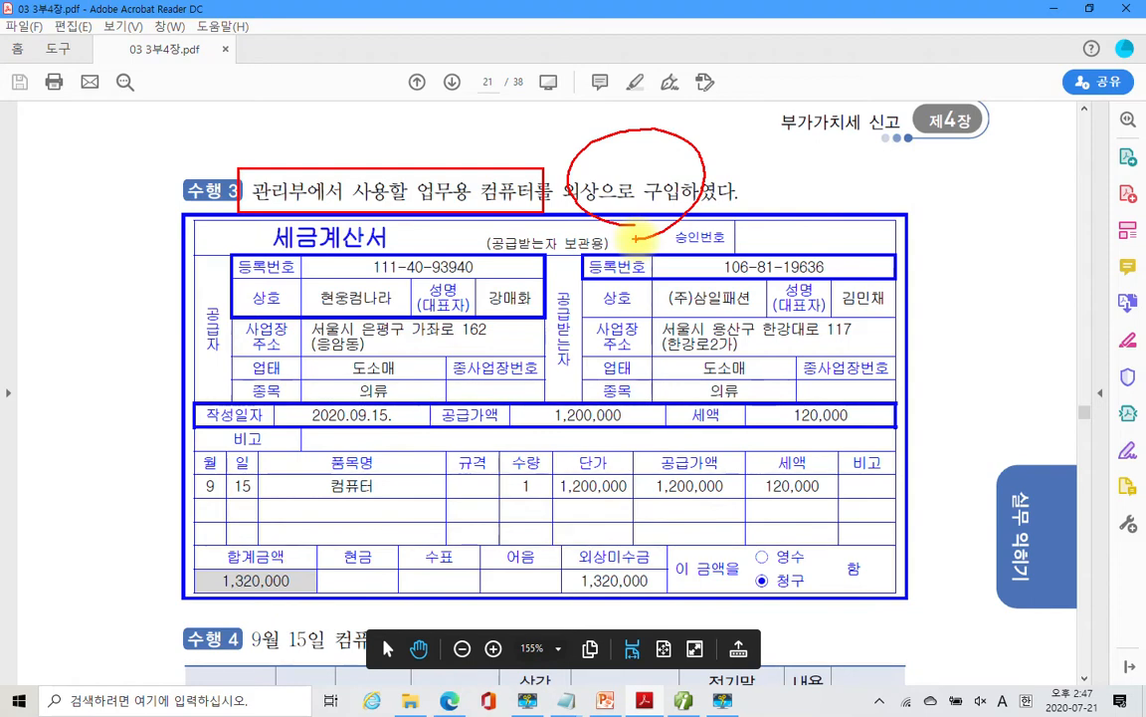
pyautogui.moveTo(741, 271); pyautogui.dragTo(686, 294)
pyautogui.moveTo(761, 349)
pyautogui.mouseDown()
pyautogui.moveTo(734, 384)
pyautogui.moveTo(766, 393)
pyautogui.moveTo(762, 409)
pyautogui.mouseUp()
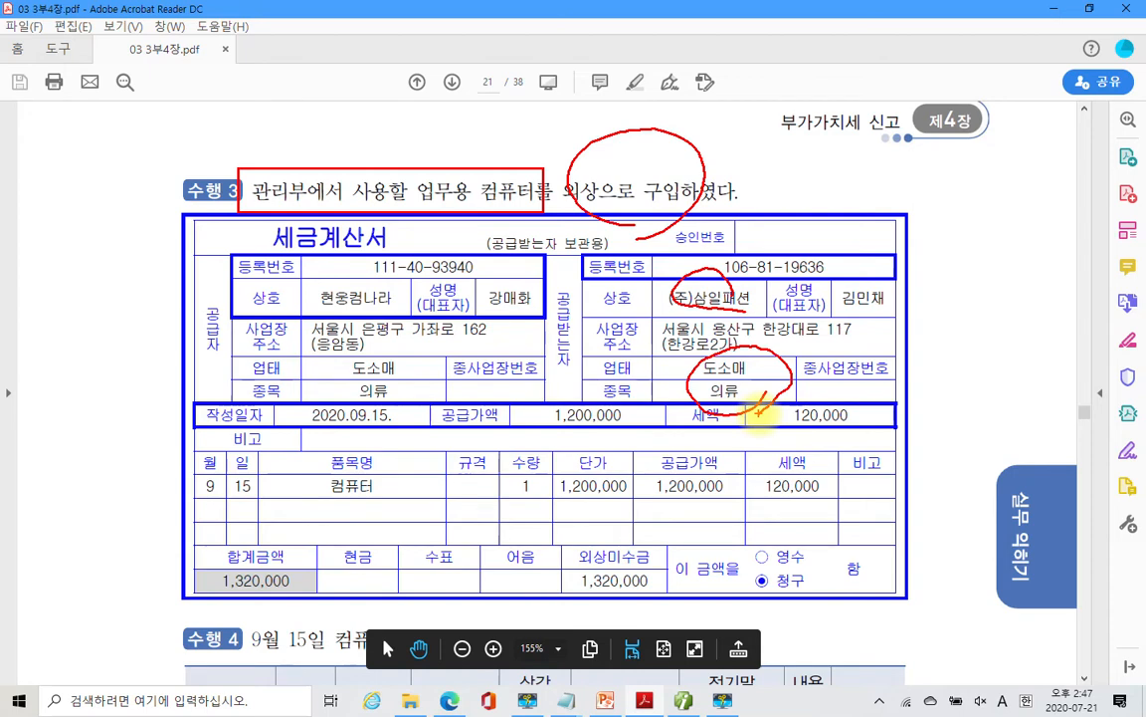
# - Mark 업무용 and 외상으로 in the 수행 3 description, annotating them with the accounts 비품 and 미지급금
pyautogui.moveTo(413, 174)
pyautogui.mouseDown()
pyautogui.moveTo(453, 147)
pyautogui.moveTo(508, 199)
pyautogui.mouseUp()
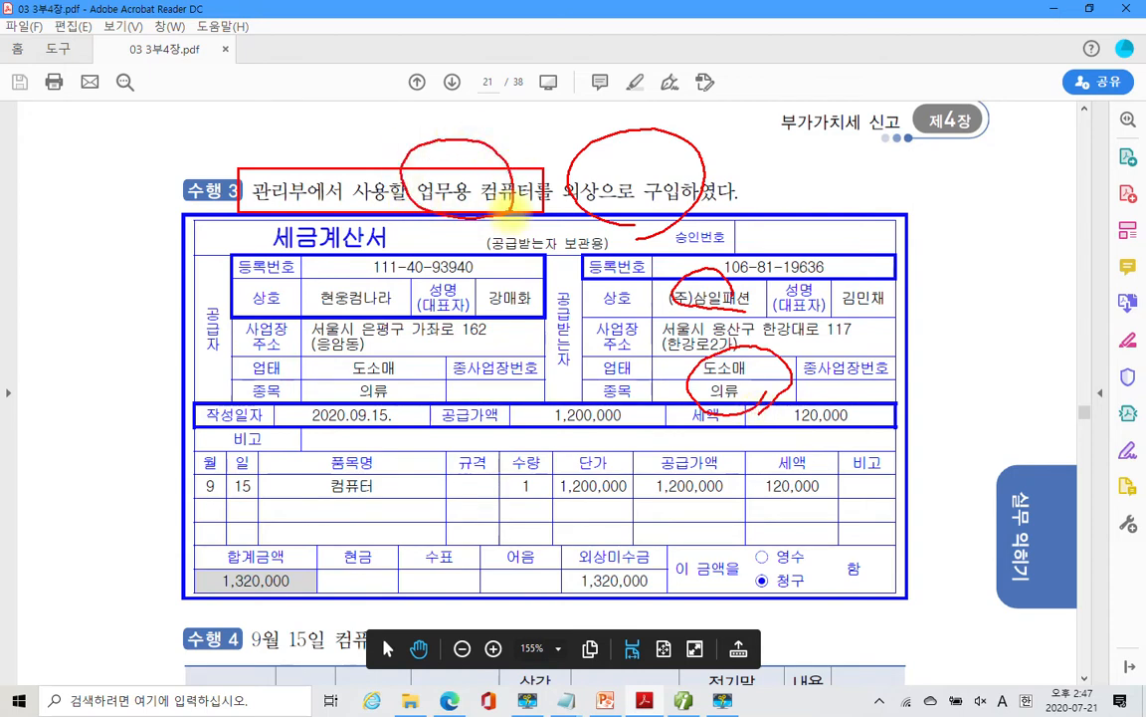
pyautogui.moveTo(408, 149)
pyautogui.mouseDown()
pyautogui.moveTo(428, 105)
pyautogui.moveTo(471, 74)
pyautogui.moveTo(442, 100)
pyautogui.moveTo(462, 150)
pyautogui.moveTo(500, 154)
pyautogui.mouseUp()
pyautogui.moveTo(597, 214)
pyautogui.mouseDown()
pyautogui.moveTo(625, 115)
pyautogui.moveTo(702, 194)
pyautogui.mouseUp()
pyautogui.moveTo(771, 159); pyautogui.dragTo(814, 204)
pyautogui.moveTo(831, 159)
pyautogui.mouseDown()
pyautogui.moveTo(854, 184)
pyautogui.moveTo(855, 218)
pyautogui.mouseUp()
pyautogui.moveTo(872, 140)
pyautogui.mouseDown()
pyautogui.moveTo(915, 156)
pyautogui.moveTo(877, 201)
pyautogui.moveTo(946, 139)
pyautogui.moveTo(955, 154)
pyautogui.moveTo(930, 211)
pyautogui.moveTo(959, 213)
pyautogui.mouseUp()
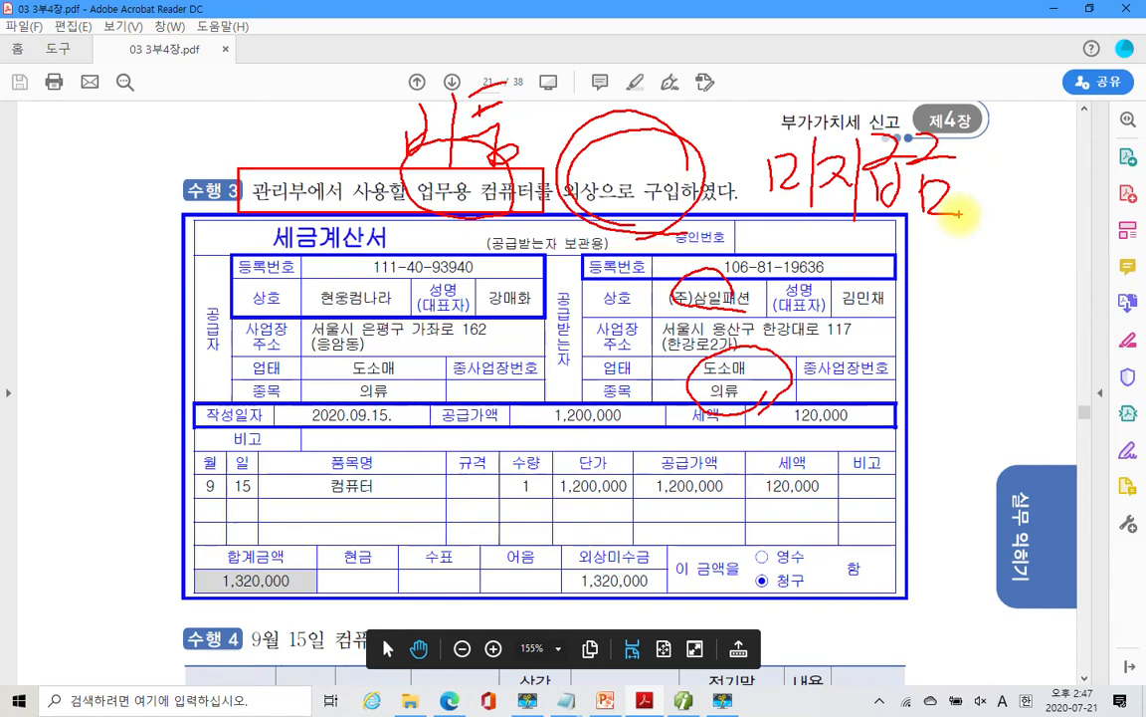
pyautogui.moveTo(1018, 229); pyautogui.dragTo(782, 236)
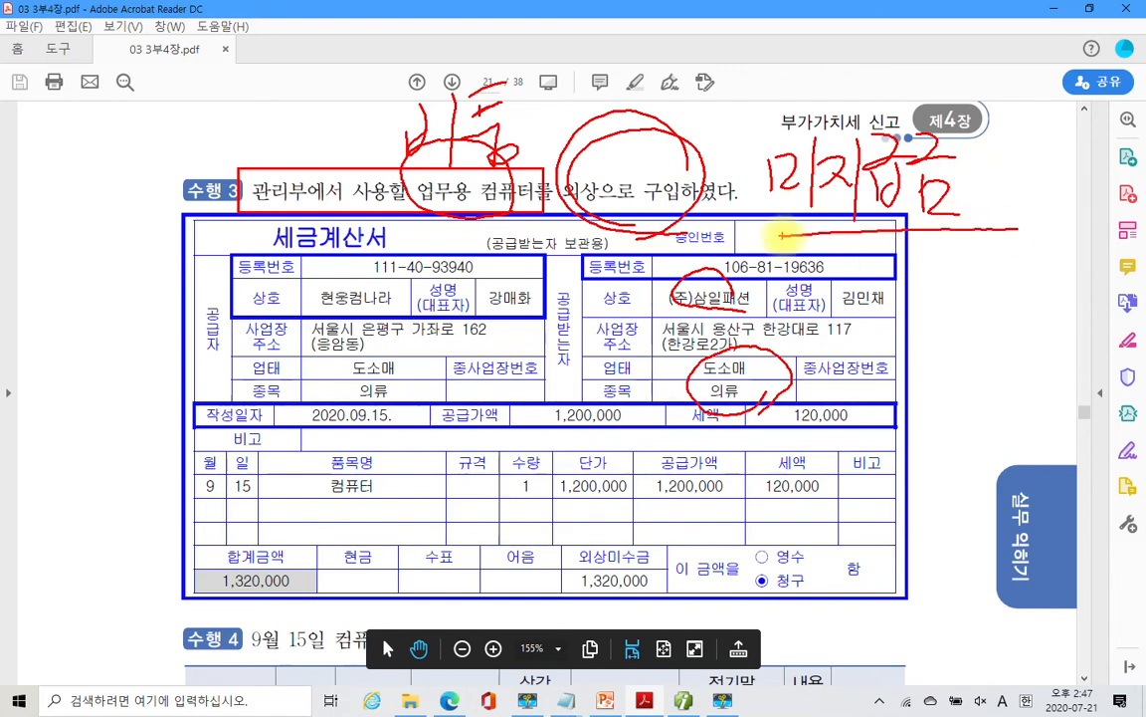
# - Annotate the 수행 3 credit purchase with a boxed 분개 3 note, circling the 3
pyautogui.moveTo(654, 130)
pyautogui.mouseDown()
pyautogui.moveTo(714, 84)
pyautogui.moveTo(723, 94)
pyautogui.mouseUp()
pyautogui.moveTo(735, 52); pyautogui.dragTo(737, 89)
pyautogui.moveTo(720, 76); pyautogui.dragTo(738, 72)
pyautogui.moveTo(693, 112); pyautogui.dragTo(742, 90)
pyautogui.moveTo(760, 48)
pyautogui.mouseDown()
pyautogui.moveTo(763, 98)
pyautogui.moveTo(762, 69)
pyautogui.moveTo(806, 104)
pyautogui.mouseUp()
pyautogui.moveTo(814, 50)
pyautogui.mouseDown()
pyautogui.moveTo(814, 102)
pyautogui.moveTo(878, 97)
pyautogui.moveTo(692, 147)
pyautogui.moveTo(609, 59)
pyautogui.moveTo(908, 119)
pyautogui.mouseUp()
pyautogui.moveTo(820, 112); pyautogui.dragTo(909, 128)
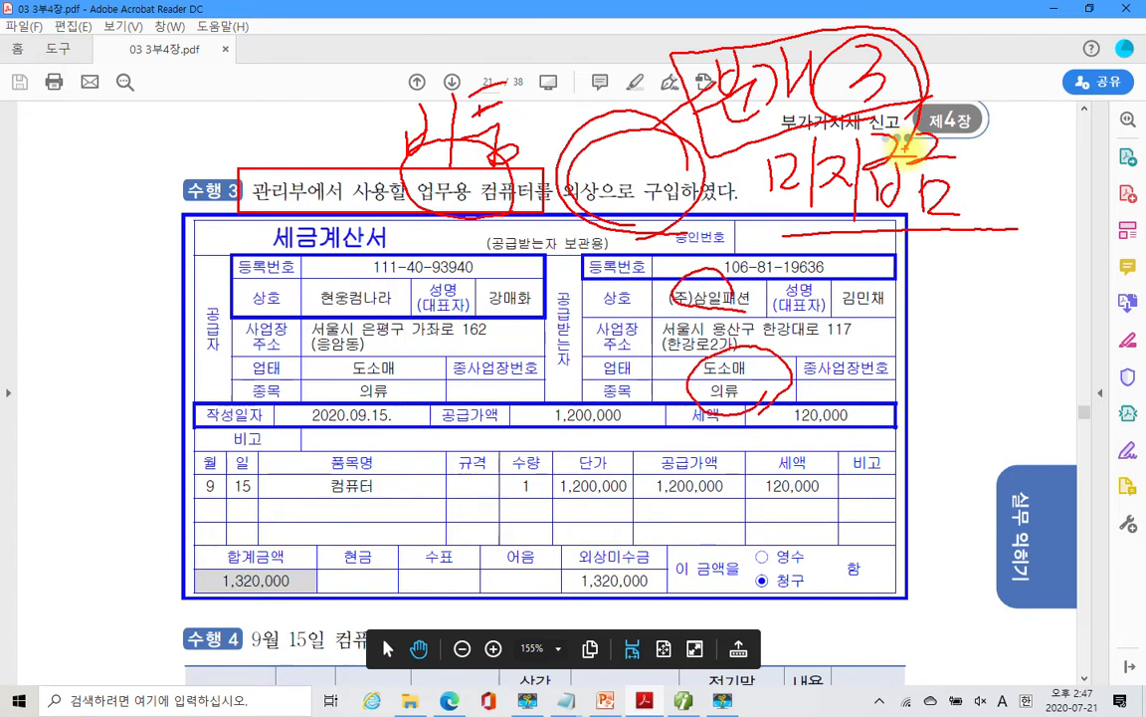
# - Examine the 세금계산서 title and the 세액 of the 컴퓨터 line, marking the missing 전자 with an X
pyautogui.moveTo(229, 255); pyautogui.dragTo(411, 244)
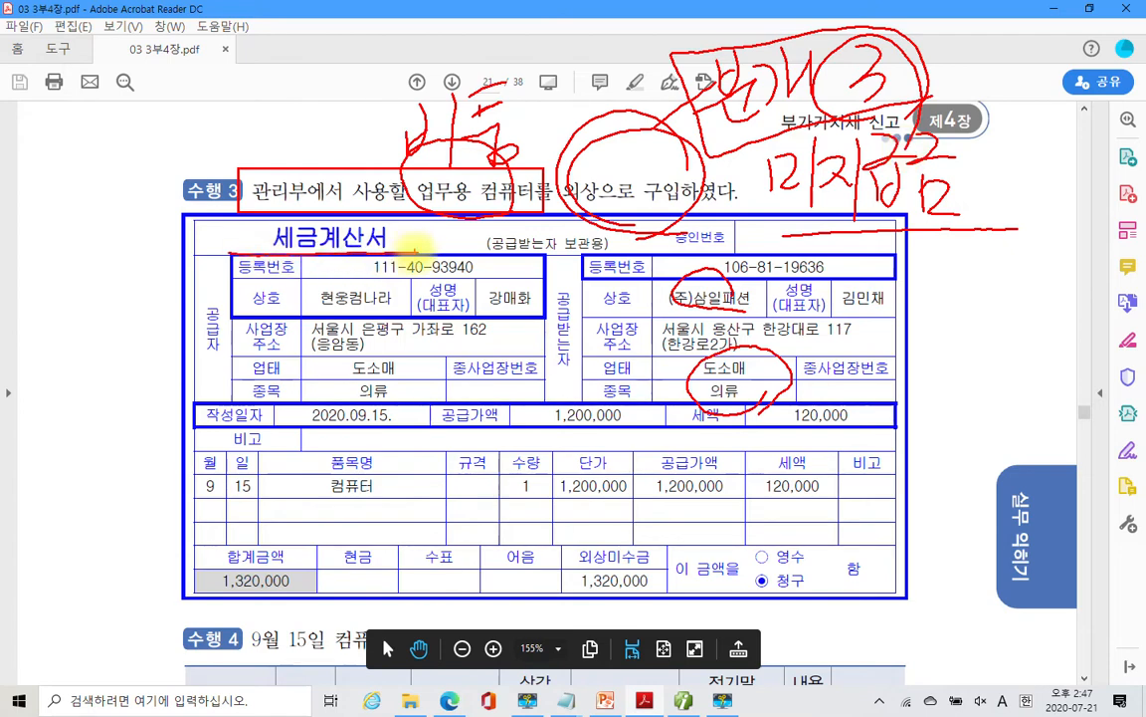
pyautogui.moveTo(275, 219)
pyautogui.mouseDown()
pyautogui.moveTo(217, 235)
pyautogui.moveTo(227, 245)
pyautogui.moveTo(215, 227)
pyautogui.moveTo(213, 251)
pyautogui.moveTo(254, 255)
pyautogui.mouseUp()
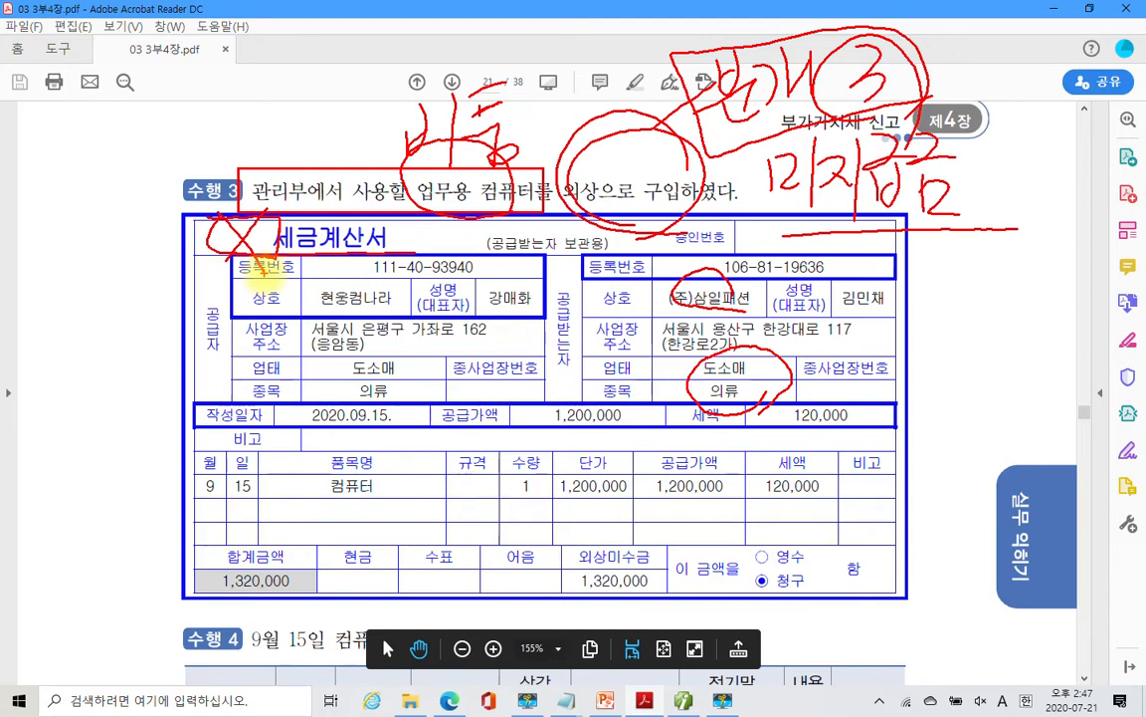
pyautogui.moveTo(805, 531)
pyautogui.mouseDown()
pyautogui.moveTo(769, 515)
pyautogui.moveTo(828, 469)
pyautogui.moveTo(842, 494)
pyautogui.moveTo(818, 522)
pyautogui.mouseUp()
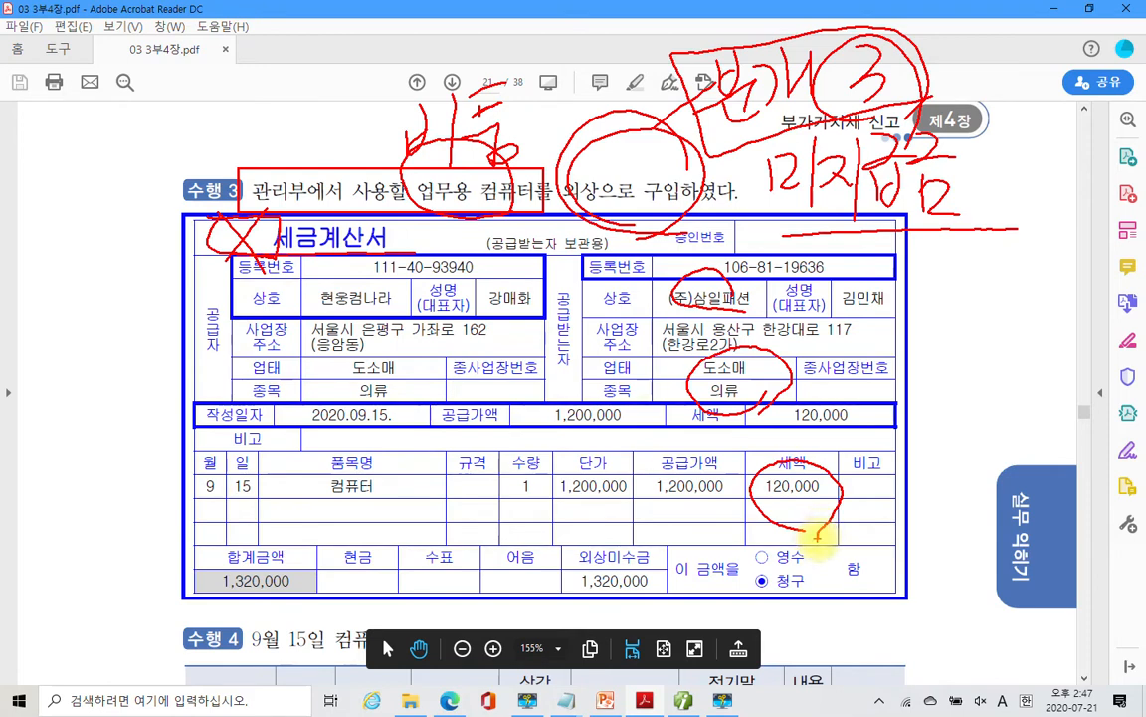
pyautogui.moveTo(386, 250)
pyautogui.mouseDown()
pyautogui.moveTo(261, 228)
pyautogui.moveTo(400, 237)
pyautogui.moveTo(404, 247)
pyautogui.mouseUp()
pyautogui.moveTo(830, 526)
pyautogui.mouseDown()
pyautogui.moveTo(770, 522)
pyautogui.moveTo(839, 452)
pyautogui.moveTo(834, 522)
pyautogui.moveTo(818, 530)
pyautogui.mouseUp()
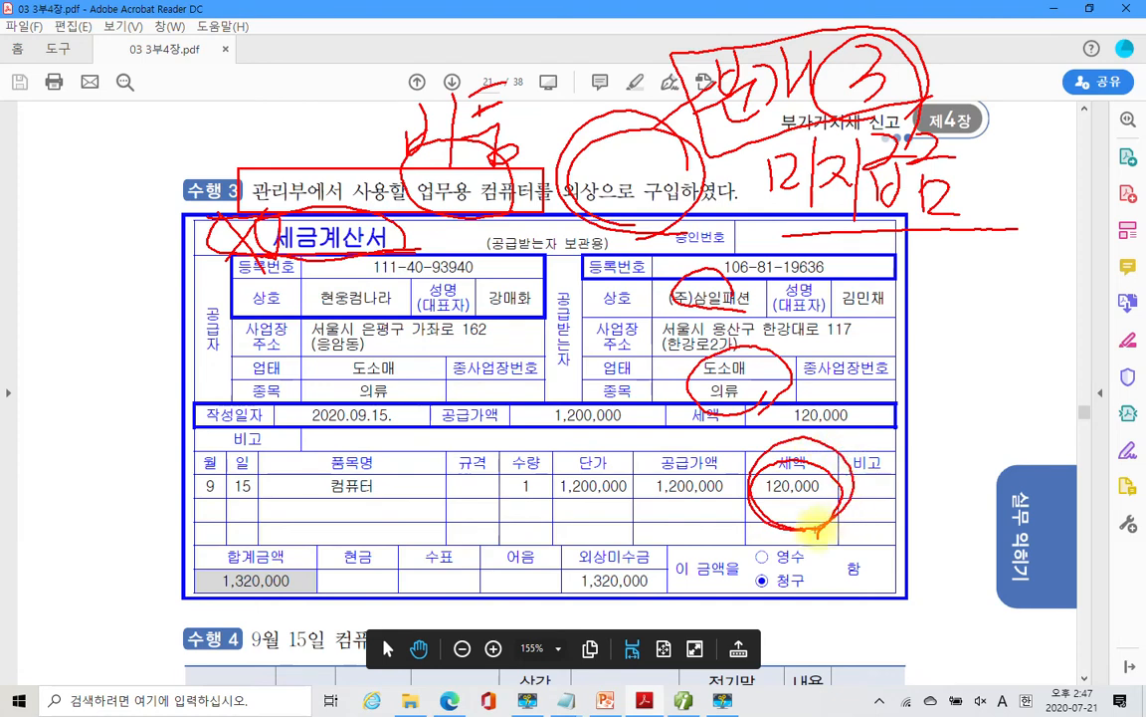
# - Note type 51 beside the 수행 3 invoice and circle its 작성일자, clear the marks, and switch back to SmartA
pyautogui.moveTo(70, 169); pyautogui.dragTo(42, 284)
pyautogui.moveTo(76, 212)
pyautogui.mouseDown()
pyautogui.moveTo(98, 203)
pyautogui.moveTo(118, 293)
pyautogui.mouseUp()
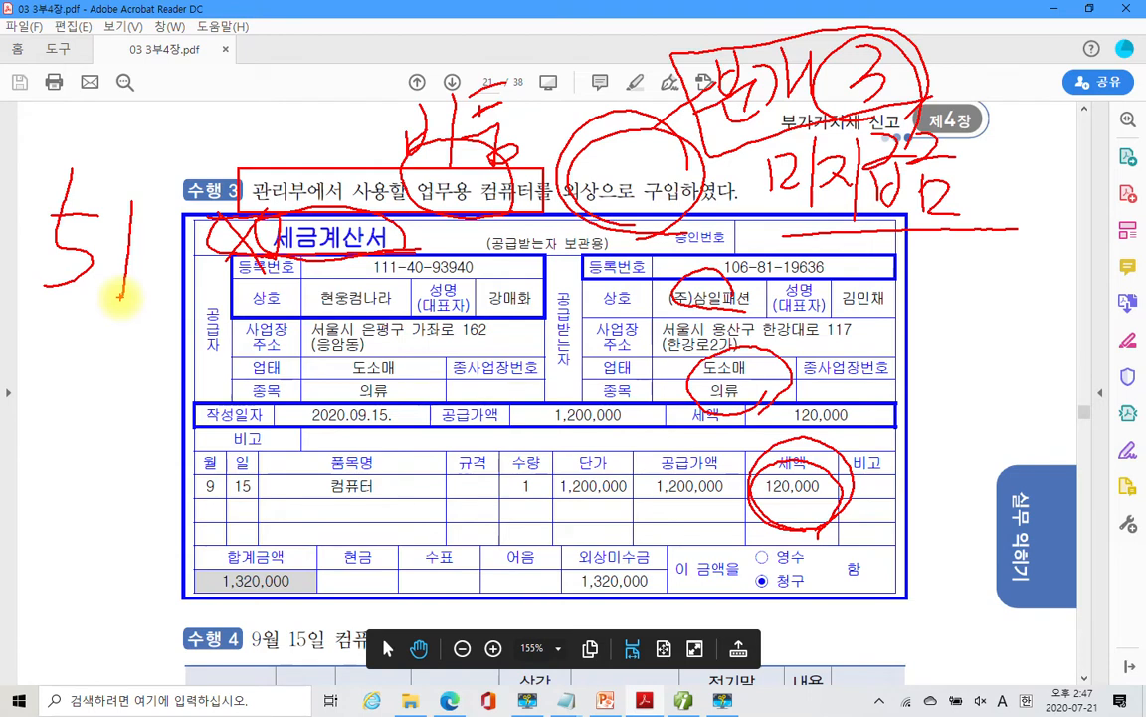
pyautogui.moveTo(194, 396)
pyautogui.mouseDown()
pyautogui.moveTo(408, 398)
pyautogui.moveTo(243, 371)
pyautogui.mouseUp()
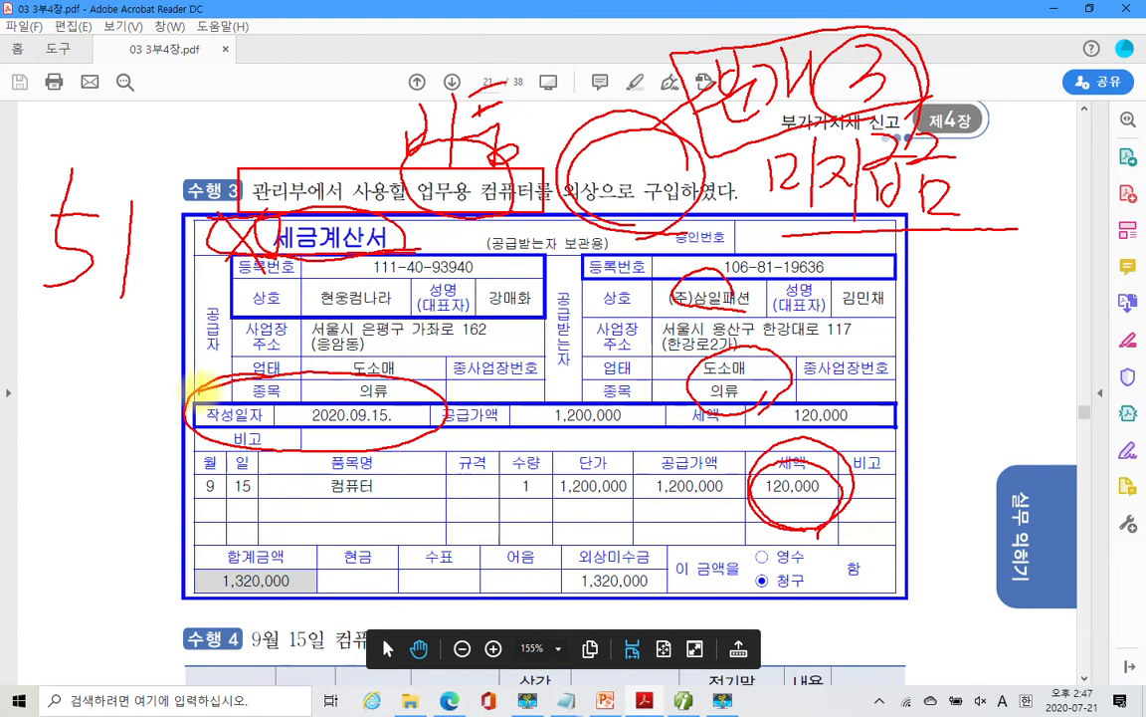
pyautogui.press('Escape')
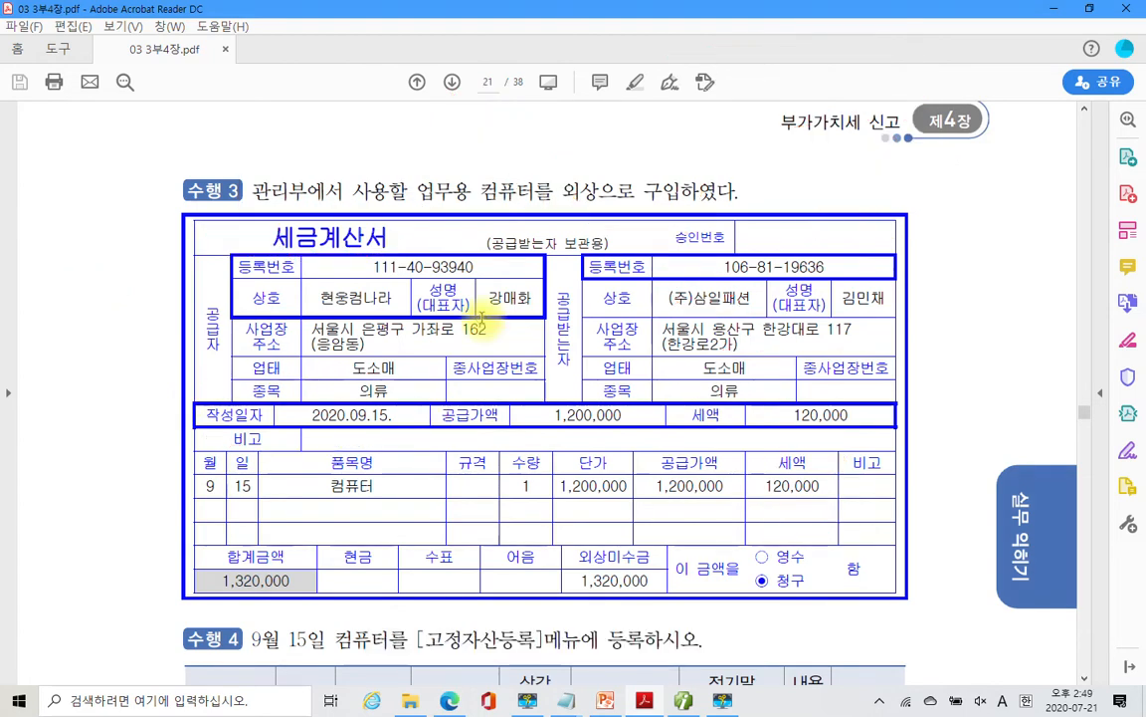
pyautogui.click(699, 702)
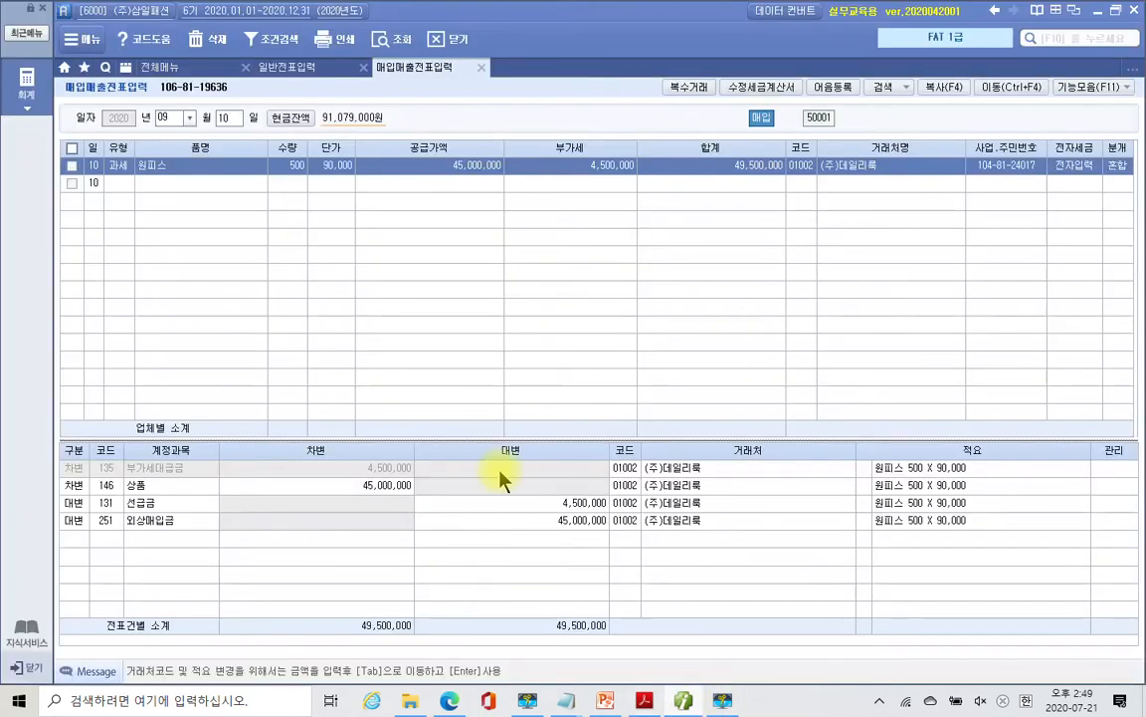
# - Start a new purchase voucher dated September 15 with the tax type 51 과세
pyautogui.click(224, 119)
pyautogui.write('15')
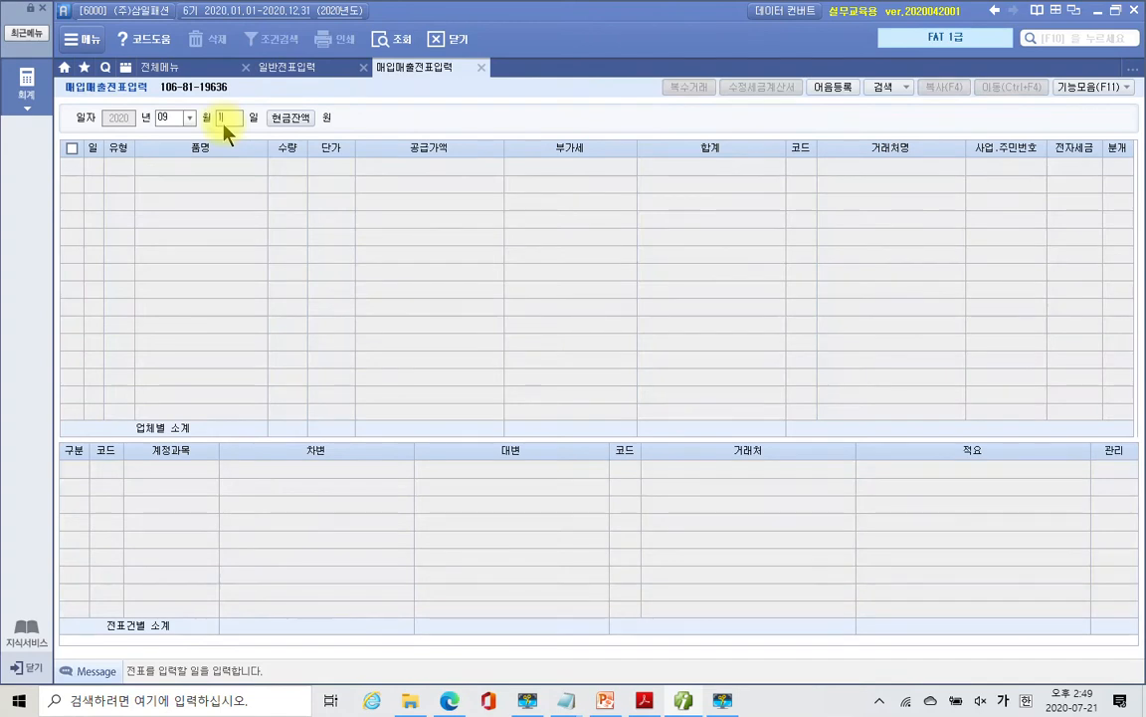
pyautogui.press('Return')
pyautogui.press('Return')
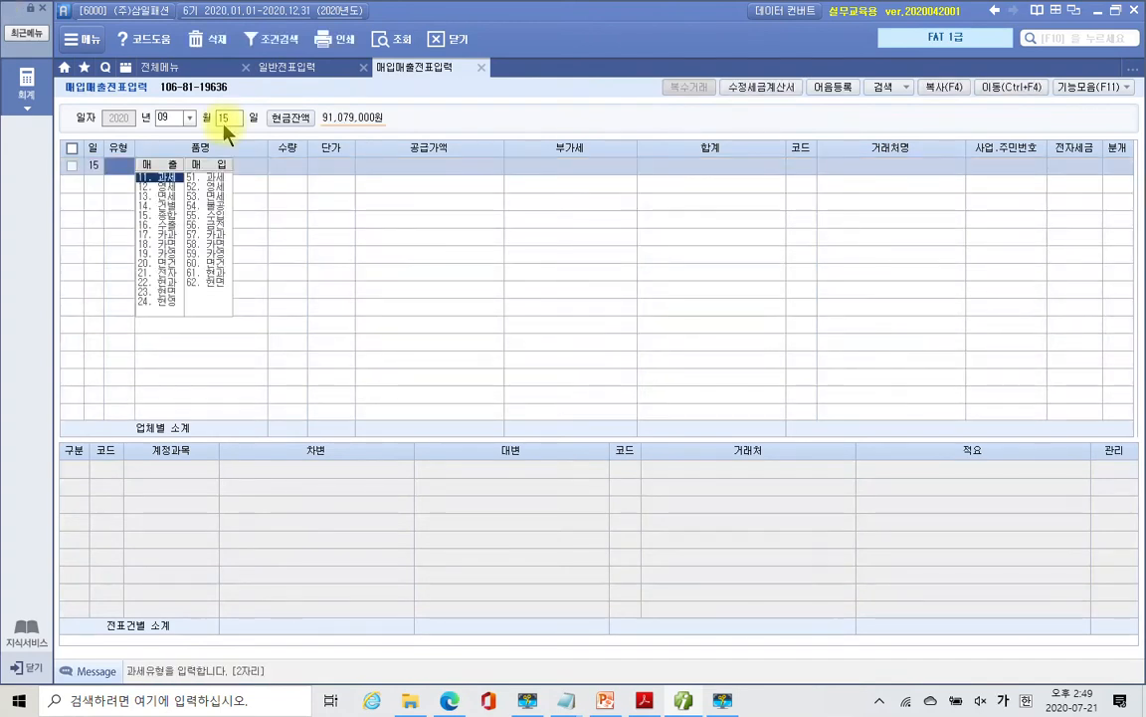
pyautogui.write('11')
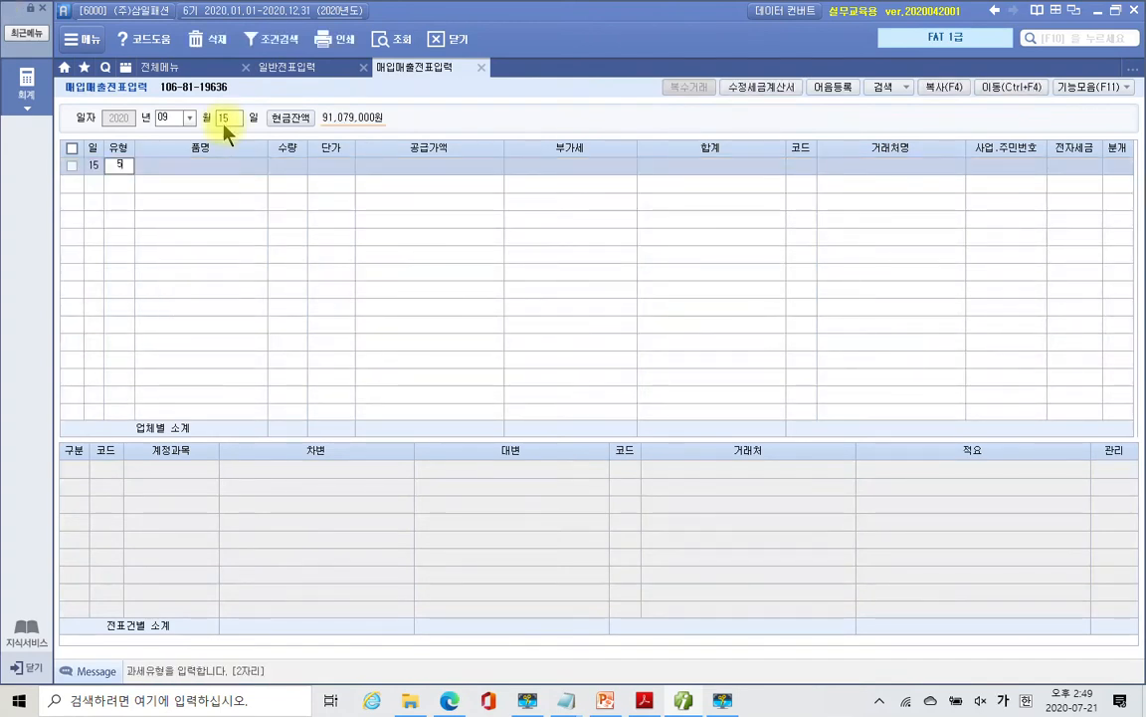
pyautogui.press('Return')
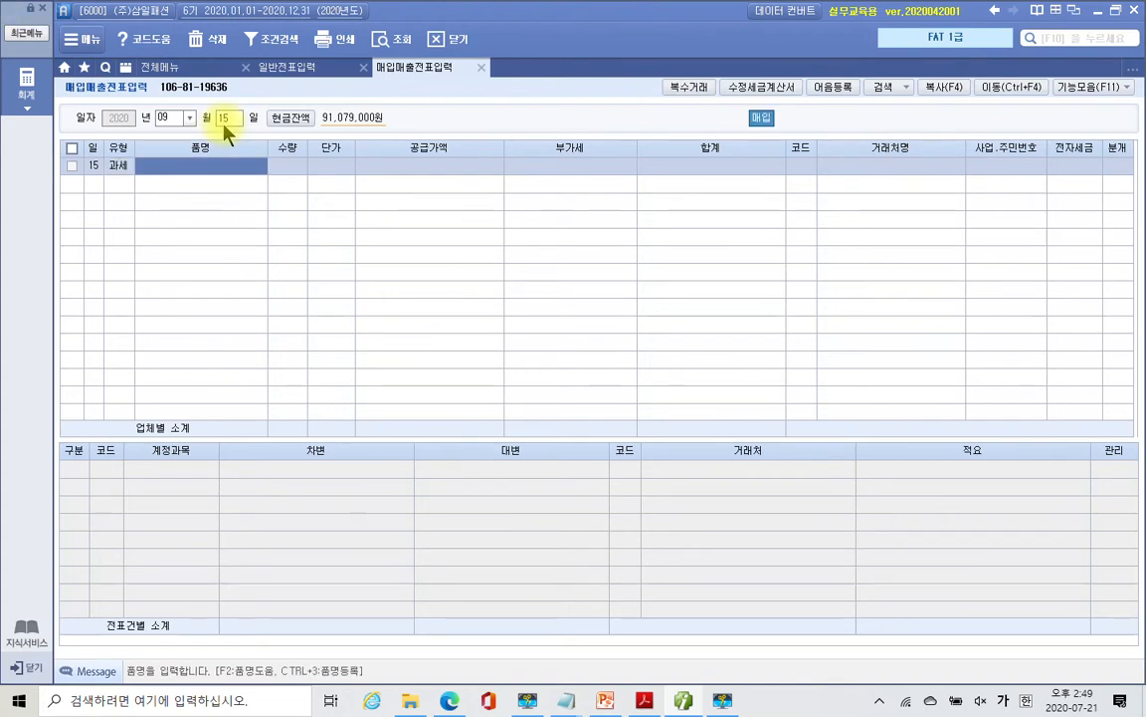
# - Enter the item 컴퓨터 with quantity 1 and unit price 1,200,000, accepting the calculated supply value and VAT
pyautogui.write('컴퓨터')
pyautogui.press('Return')
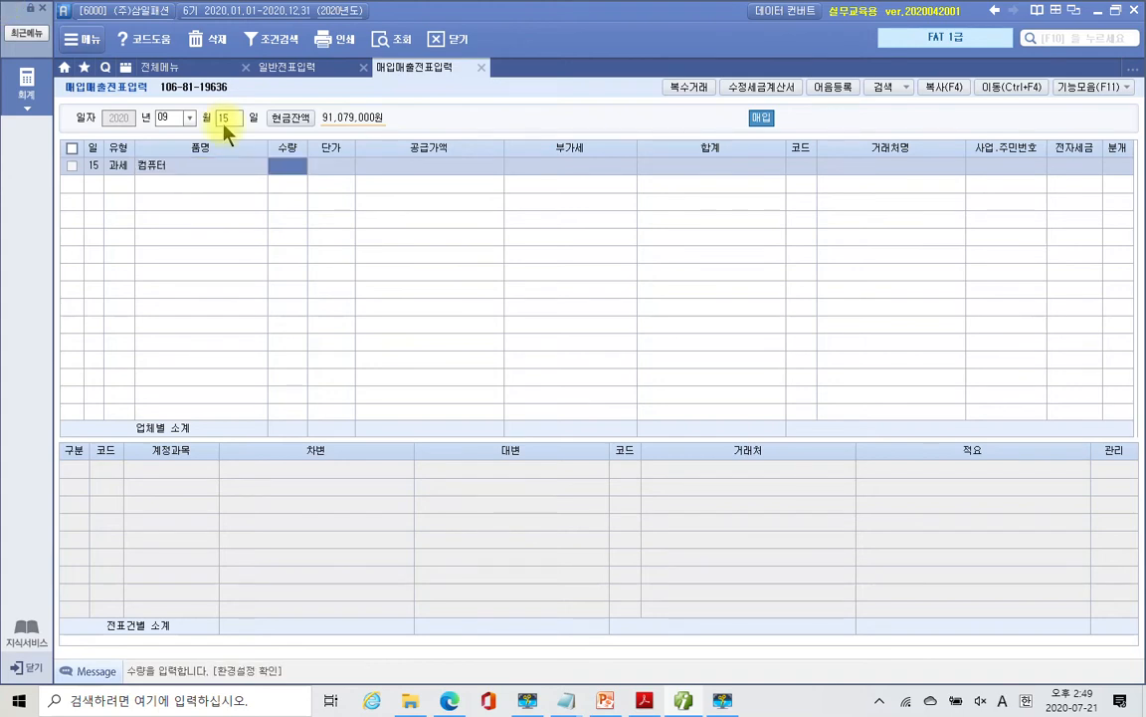
pyautogui.write('1')
pyautogui.press('Return')
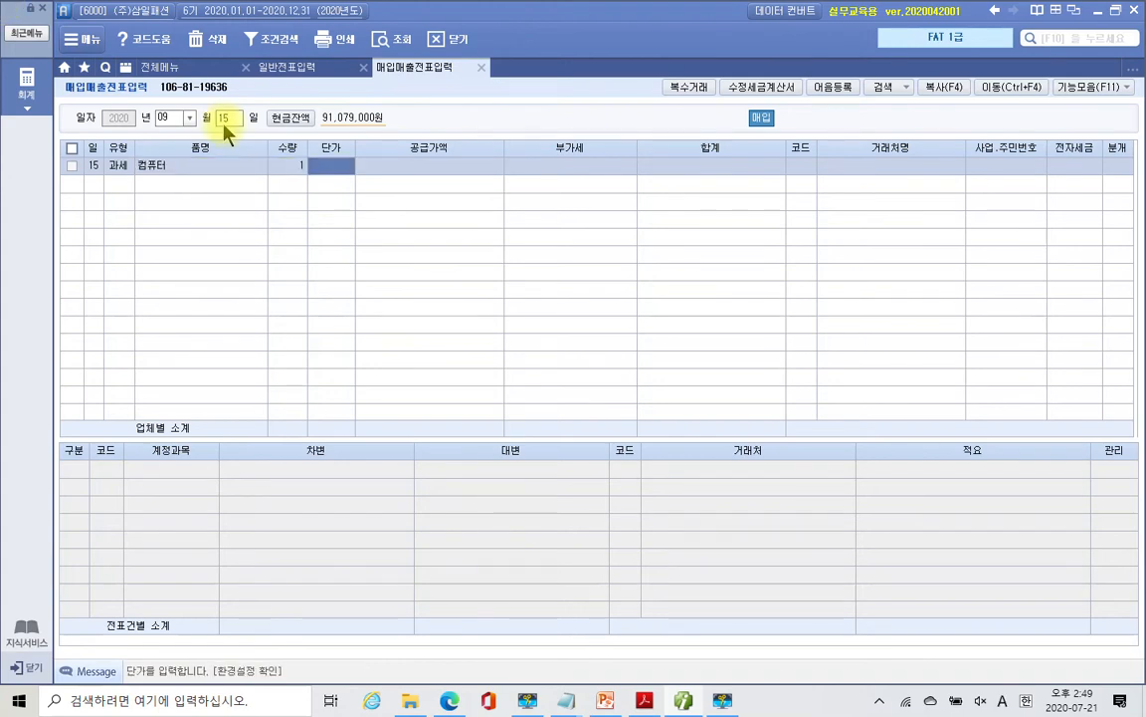
pyautogui.write('1200000')
pyautogui.press('Return')
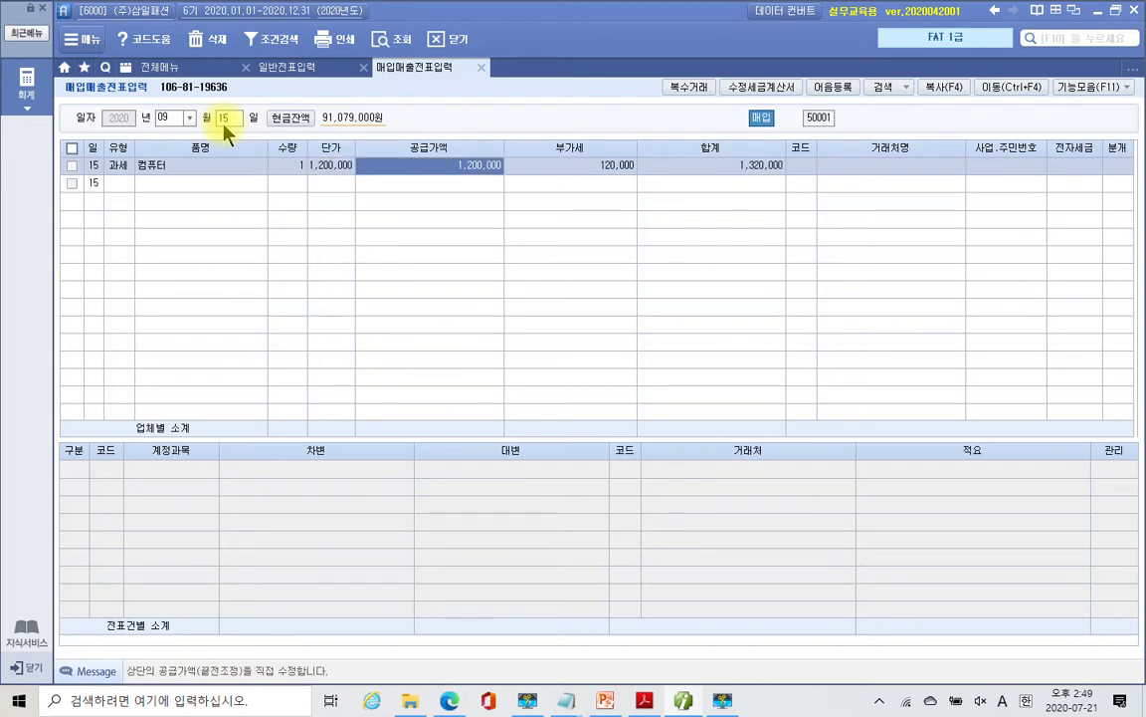
pyautogui.press('Return')
pyautogui.press('Return')
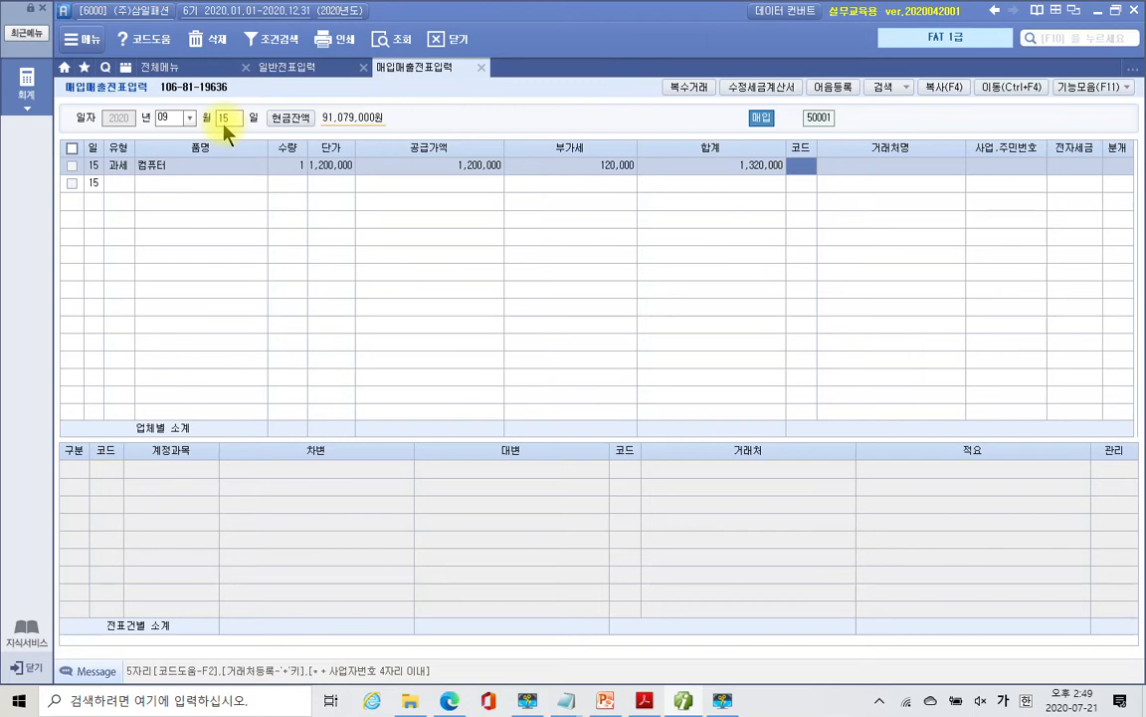
# - Look up 현웅 and assign 현웅컴나라 as the 거래처, leaving the 전자세금 field blank
pyautogui.write('현옹')
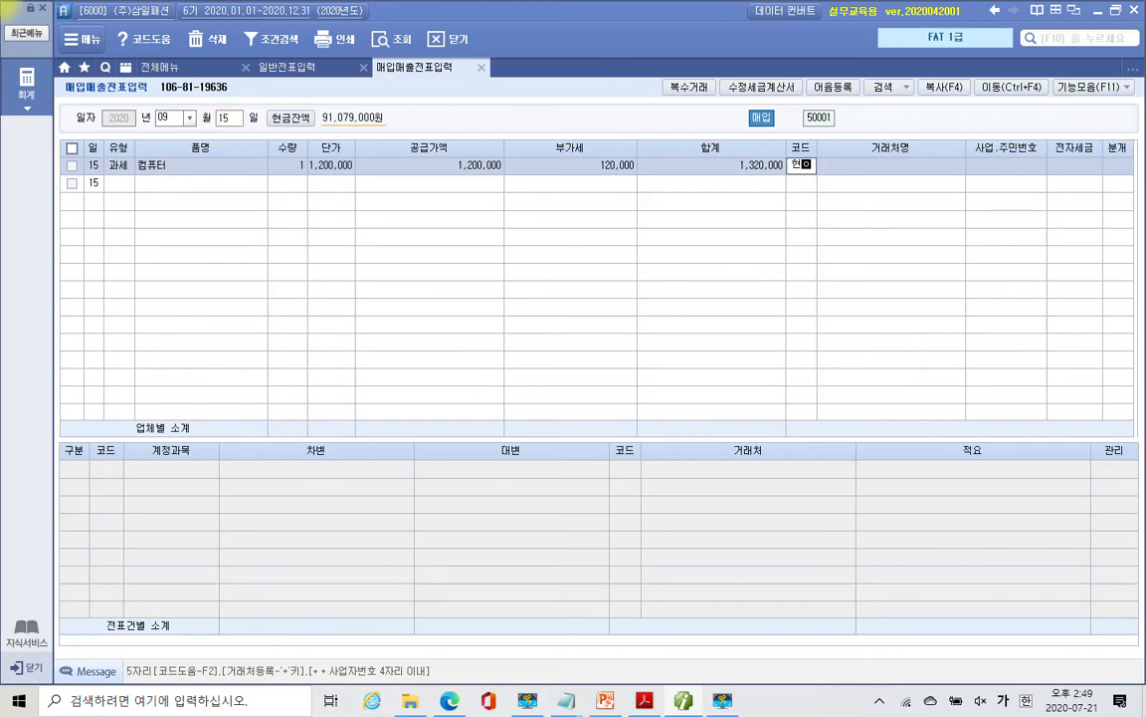
pyautogui.press('Return')
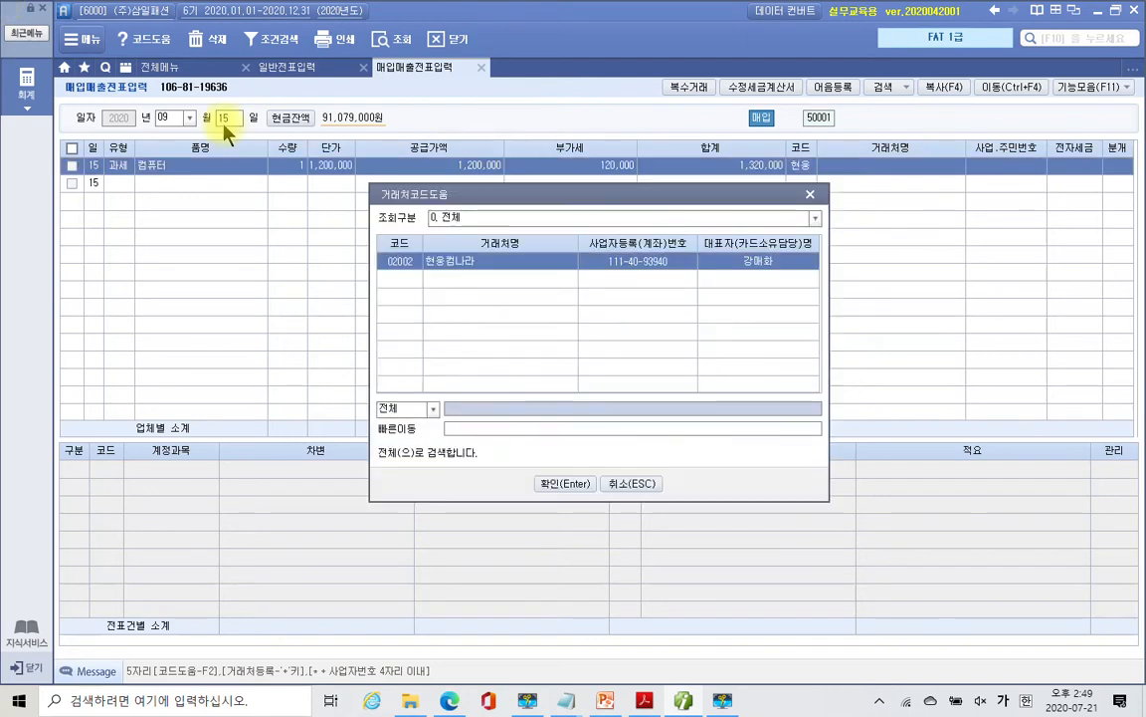
pyautogui.press('Return')
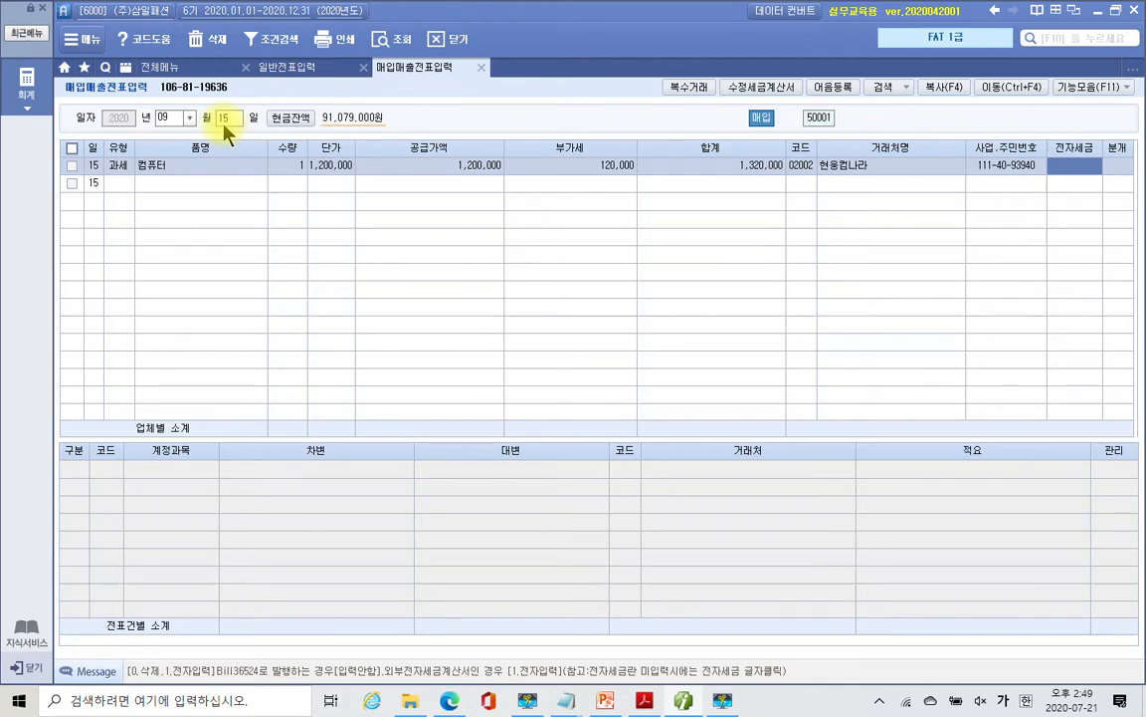
pyautogui.press('Return')
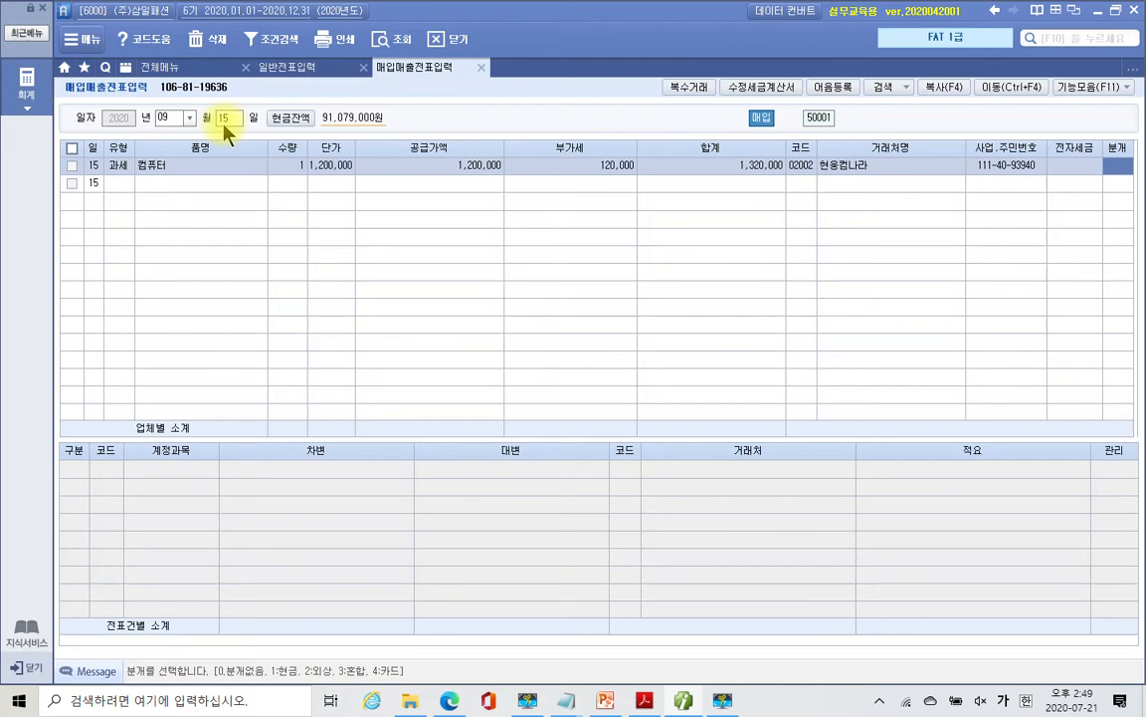
pyautogui.press('Left')
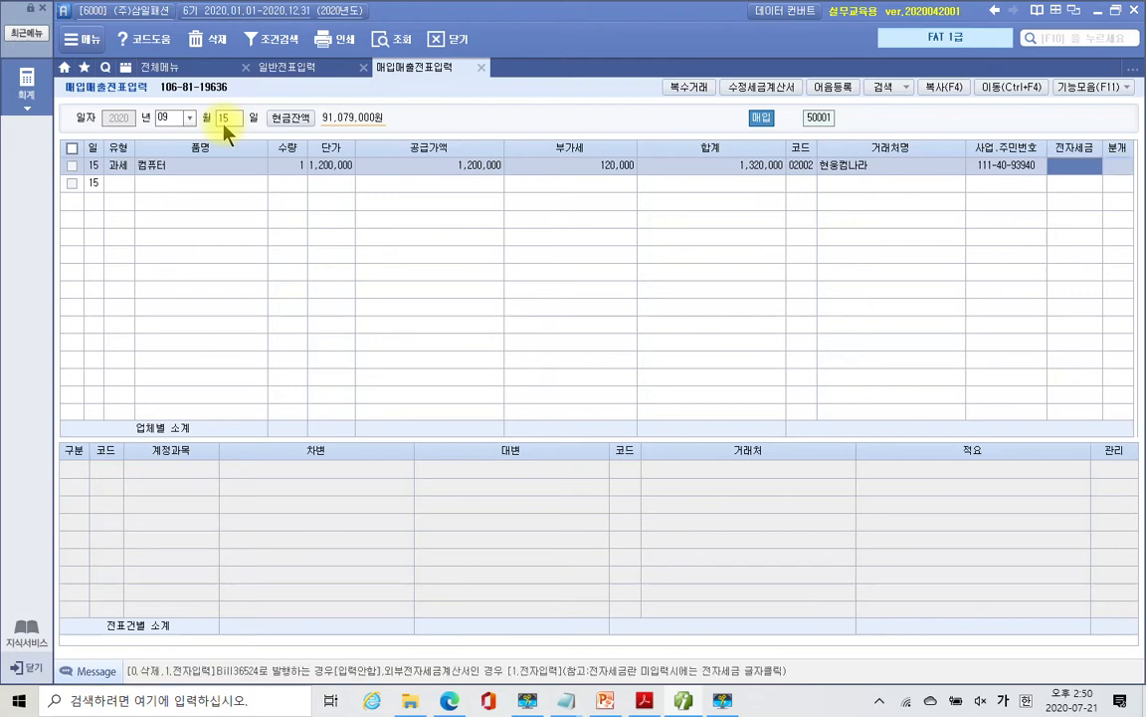
pyautogui.press('Return')
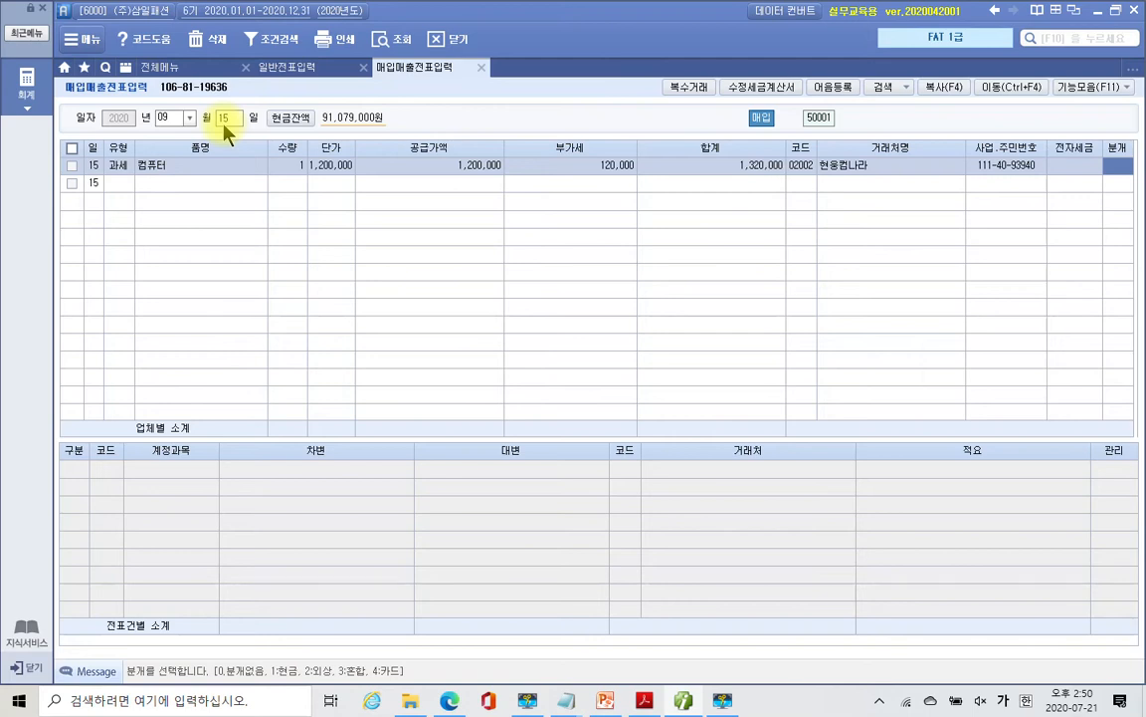
# - Try 2 외상 as the 분개 type of the computer purchase, and change it to 3 혼합
pyautogui.write('2')
pyautogui.press('Return')
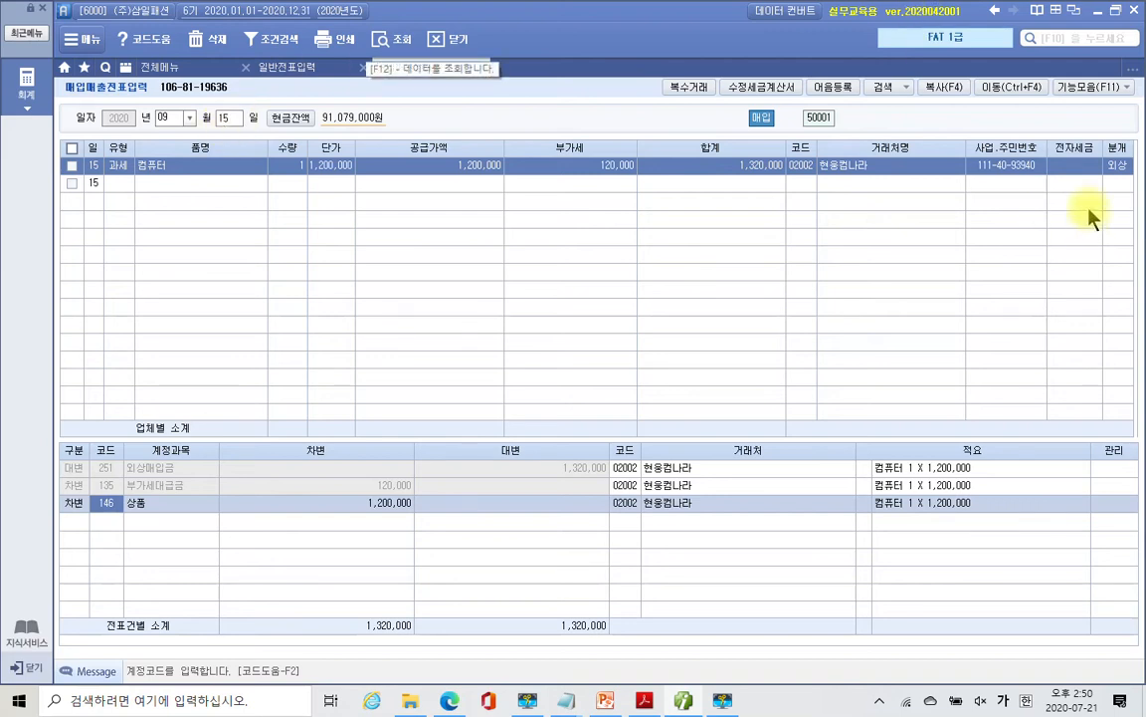
pyautogui.click(1124, 167)
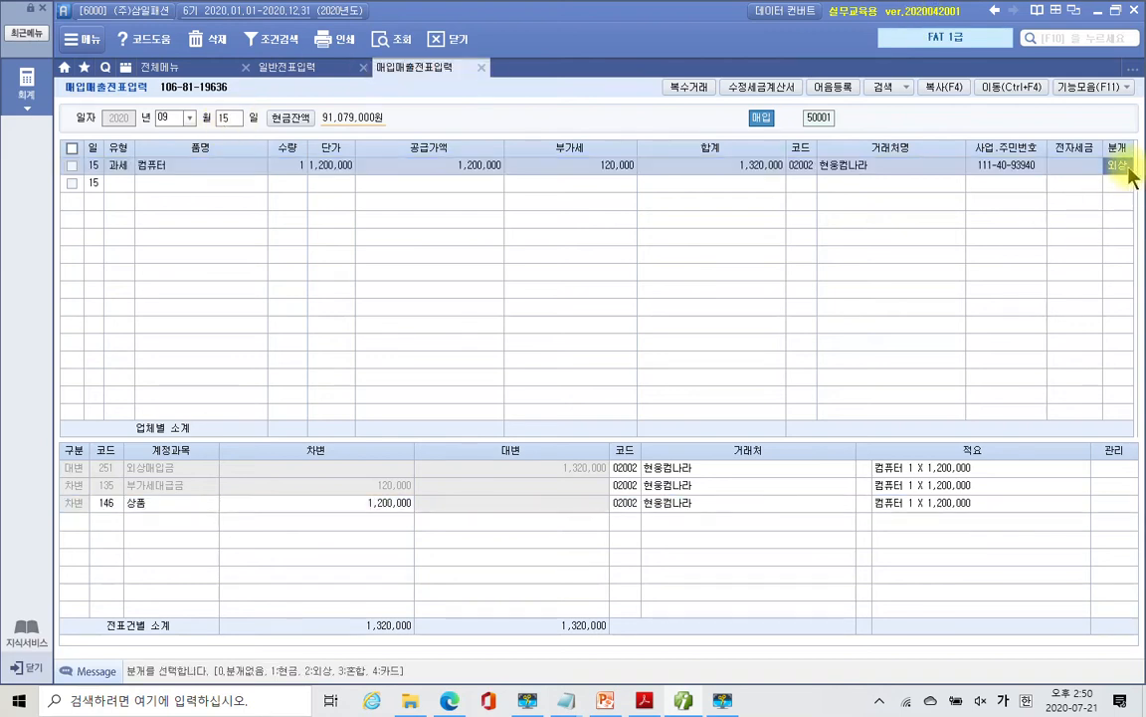
pyautogui.write('3')
pyautogui.press('Return')
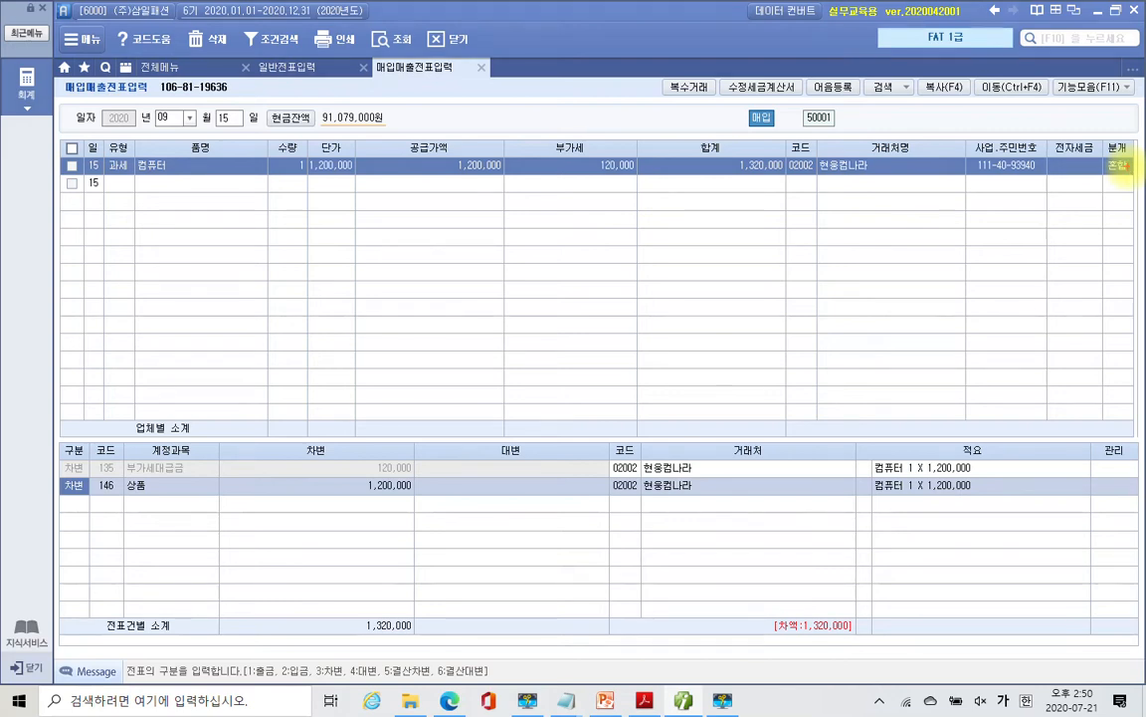
# - Mark the link from 부가세 to 부가세대급금, circle 컴퓨터 and the 상품 account with the note 자산, and clear the marks
pyautogui.moveTo(612, 206)
pyautogui.mouseDown()
pyautogui.moveTo(588, 128)
pyautogui.moveTo(635, 192)
pyautogui.moveTo(629, 202)
pyautogui.mouseUp()
pyautogui.moveTo(79, 474); pyautogui.dragTo(415, 465)
pyautogui.moveTo(586, 232); pyautogui.dragTo(542, 282)
pyautogui.moveTo(487, 335)
pyautogui.mouseDown()
pyautogui.moveTo(360, 460)
pyautogui.moveTo(413, 472)
pyautogui.moveTo(396, 443)
pyautogui.mouseUp()
pyautogui.moveTo(194, 461)
pyautogui.mouseDown()
pyautogui.moveTo(222, 438)
pyautogui.moveTo(256, 435)
pyautogui.mouseUp()
pyautogui.moveTo(261, 390); pyautogui.dragTo(264, 438)
pyautogui.moveTo(292, 378)
pyautogui.mouseDown()
pyautogui.moveTo(283, 413)
pyautogui.moveTo(307, 378)
pyautogui.moveTo(336, 366)
pyautogui.moveTo(325, 417)
pyautogui.mouseUp()
pyautogui.moveTo(195, 139); pyautogui.dragTo(187, 219)
pyautogui.moveTo(174, 506)
pyautogui.mouseDown()
pyautogui.moveTo(151, 508)
pyautogui.moveTo(103, 458)
pyautogui.moveTo(163, 507)
pyautogui.mouseUp()
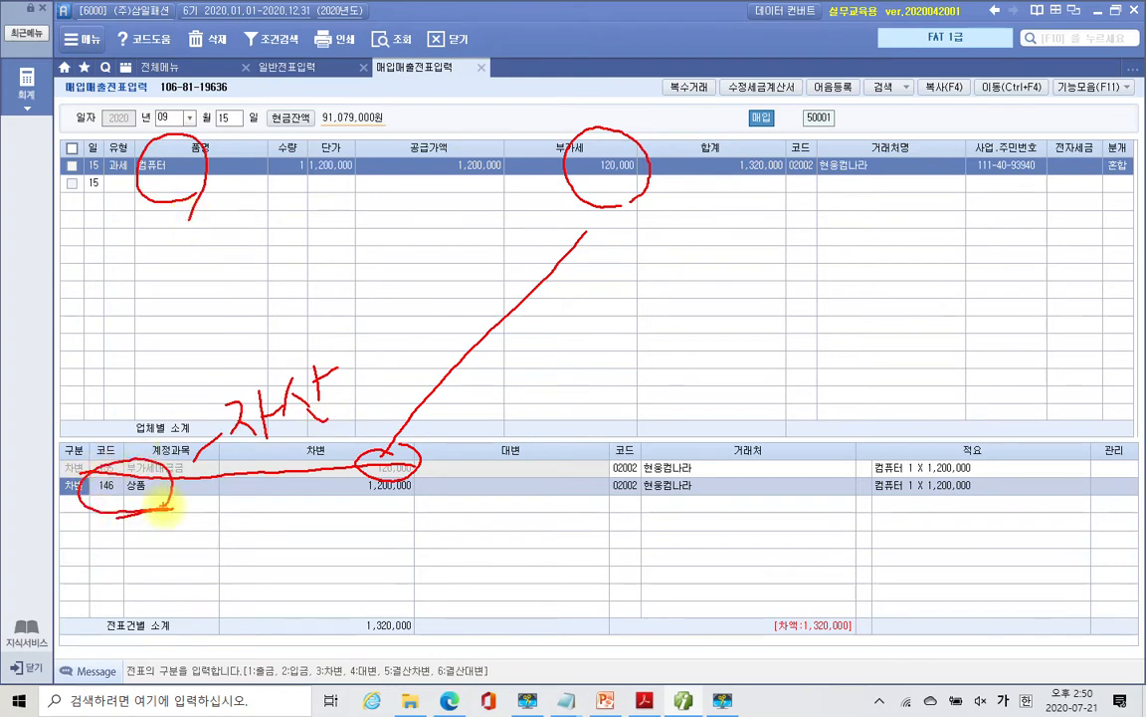
pyautogui.press('Escape')
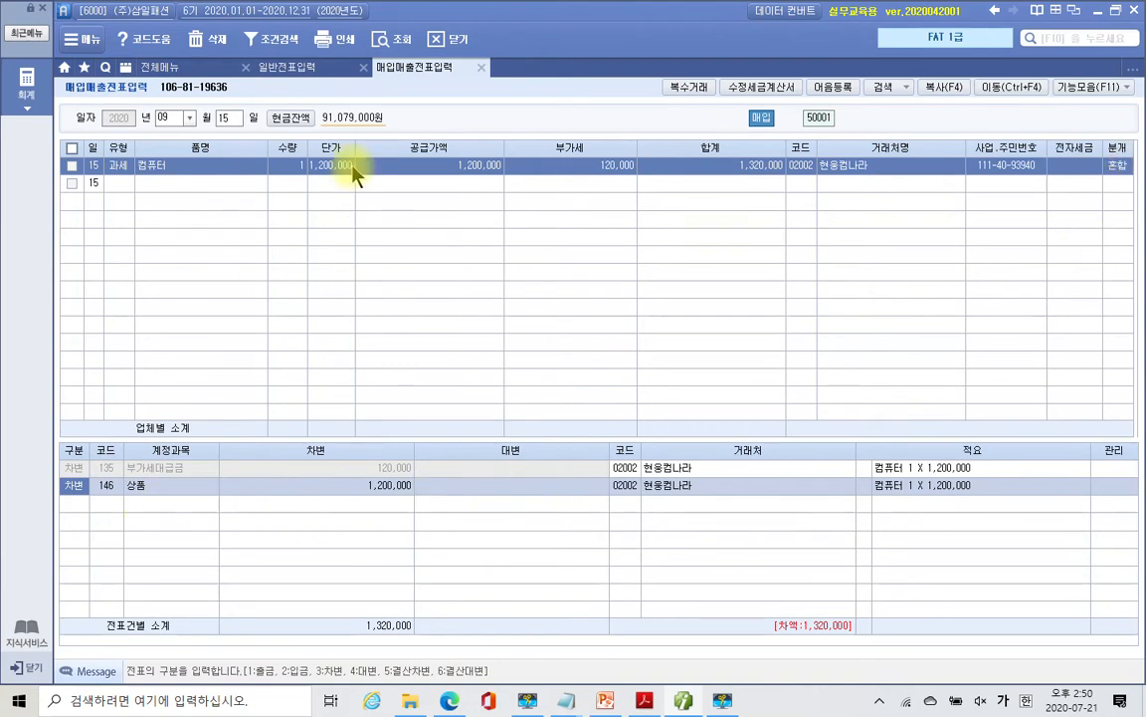
# - Change the account of the 상품 debit line to 비품 and accept its amount
pyautogui.click(106, 485)
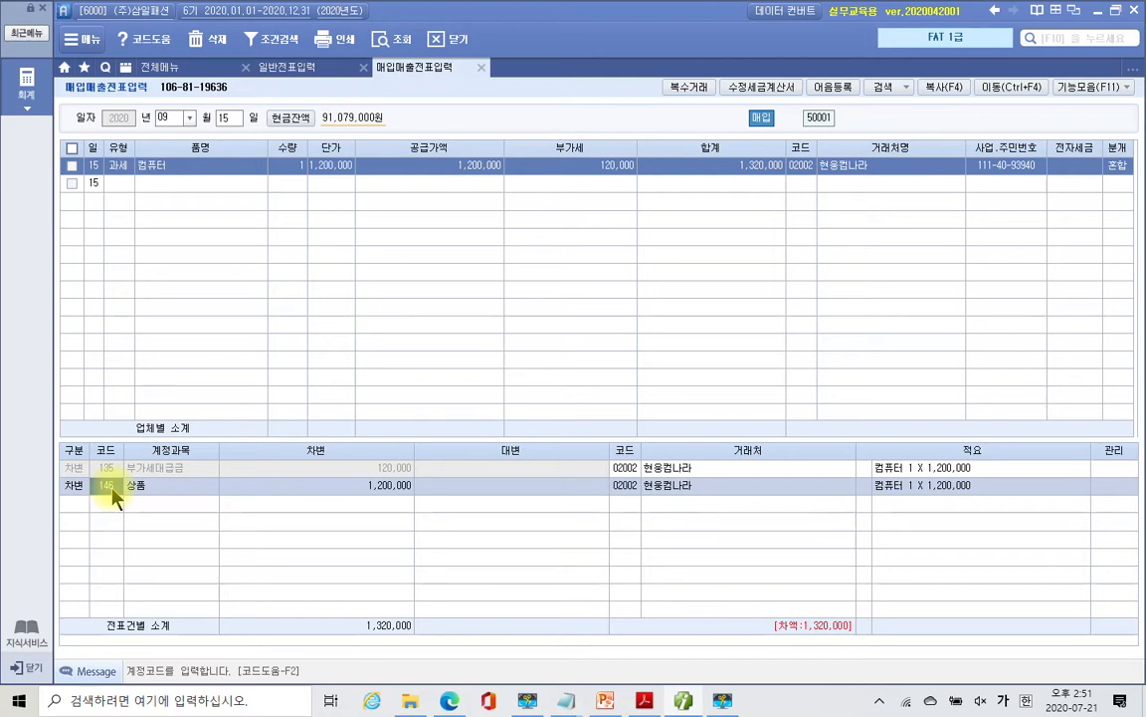
pyautogui.write('비품')
pyautogui.press('Return')
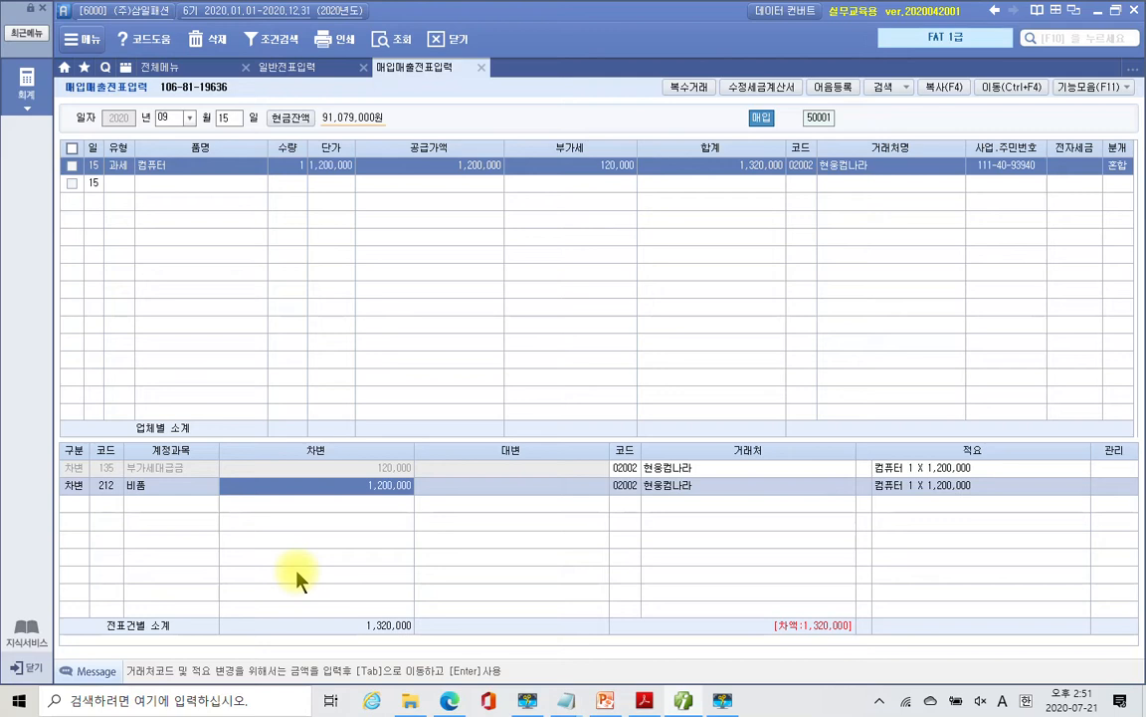
pyautogui.press('Return')
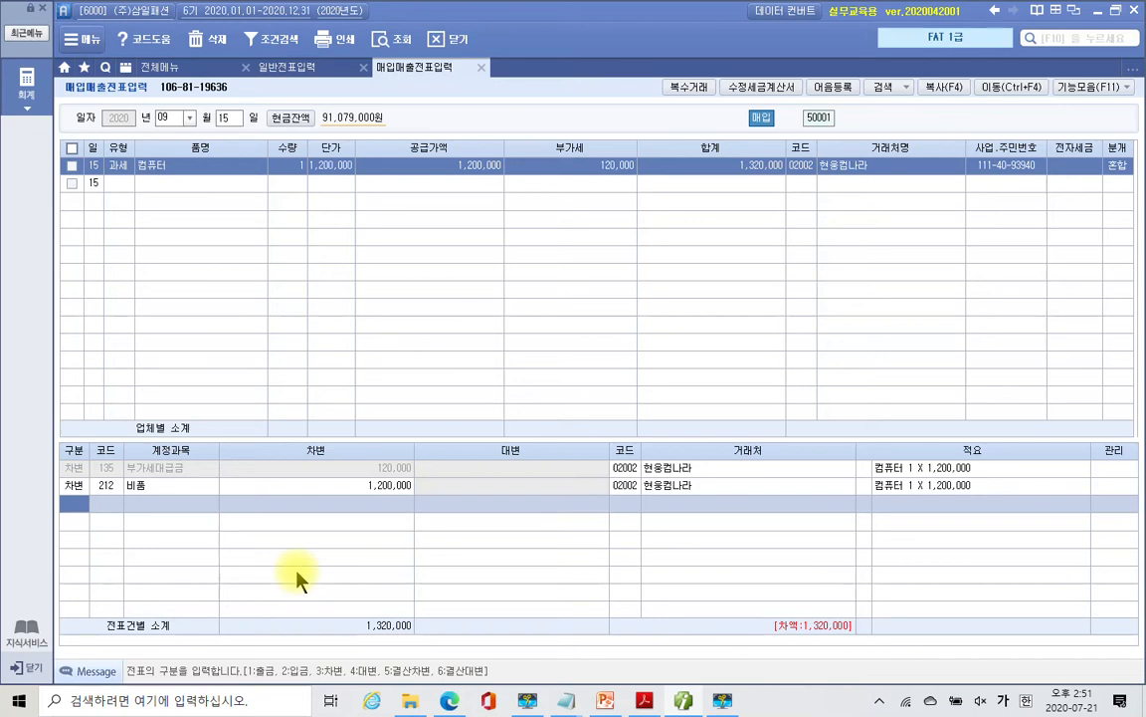
# - Add a 대변 line for account 253 미지급금 with the amount 1,320,000 and complete the computer purchase voucher
pyautogui.write('4')
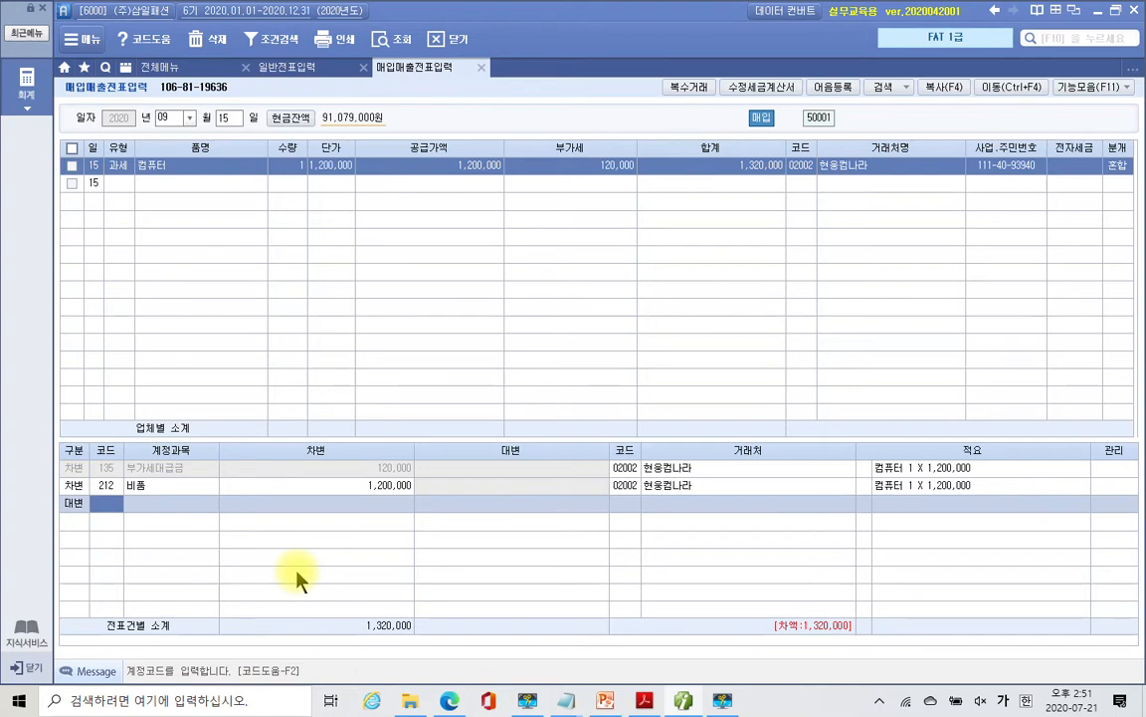
pyautogui.write('253')
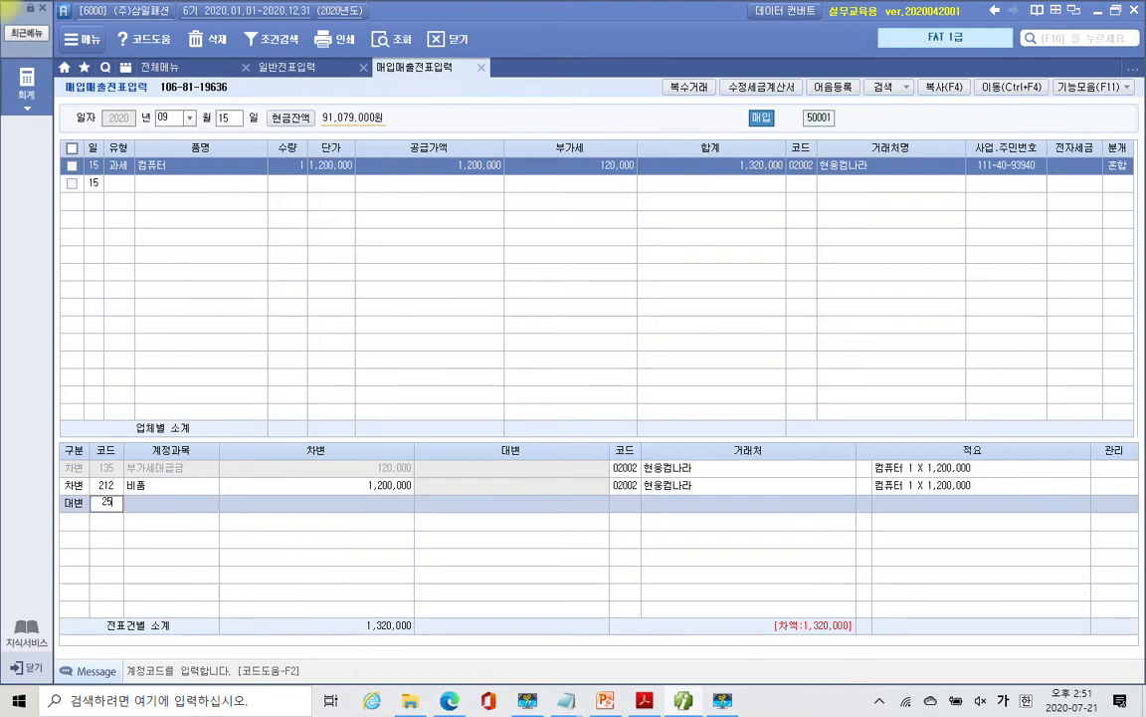
pyautogui.press('Return')
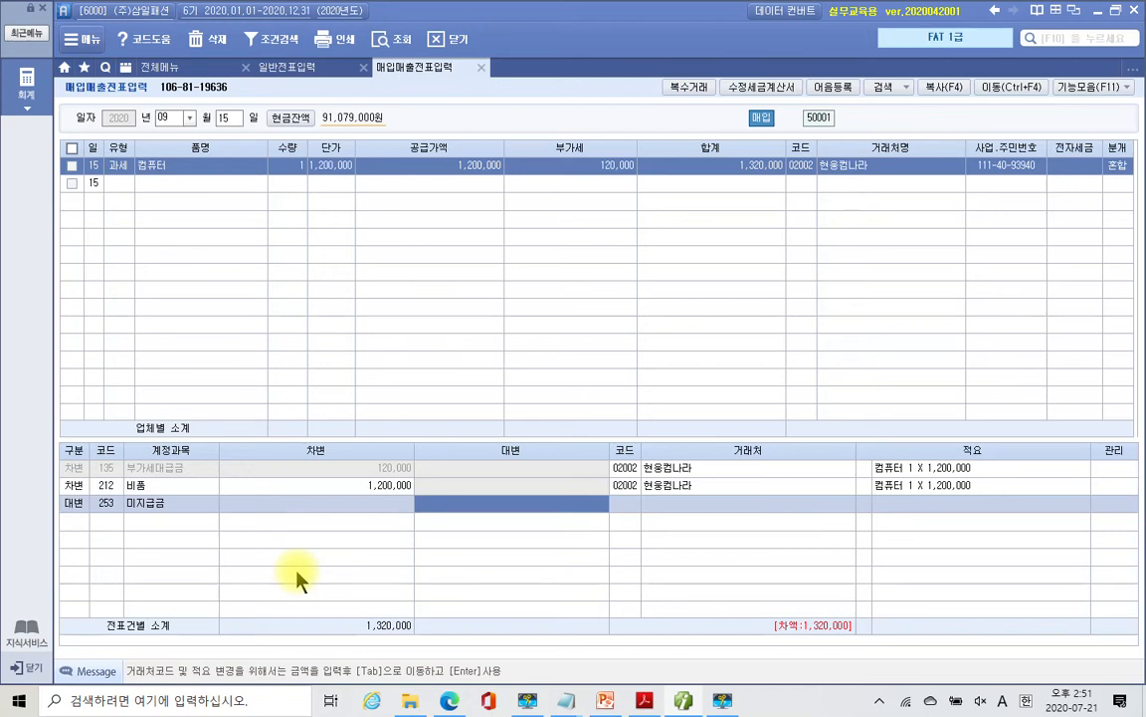
pyautogui.moveTo(876, 654)
pyautogui.mouseDown()
pyautogui.moveTo(742, 622)
pyautogui.moveTo(872, 604)
pyautogui.moveTo(844, 662)
pyautogui.mouseUp()
pyautogui.press('Escape')
pyautogui.write('1320000')
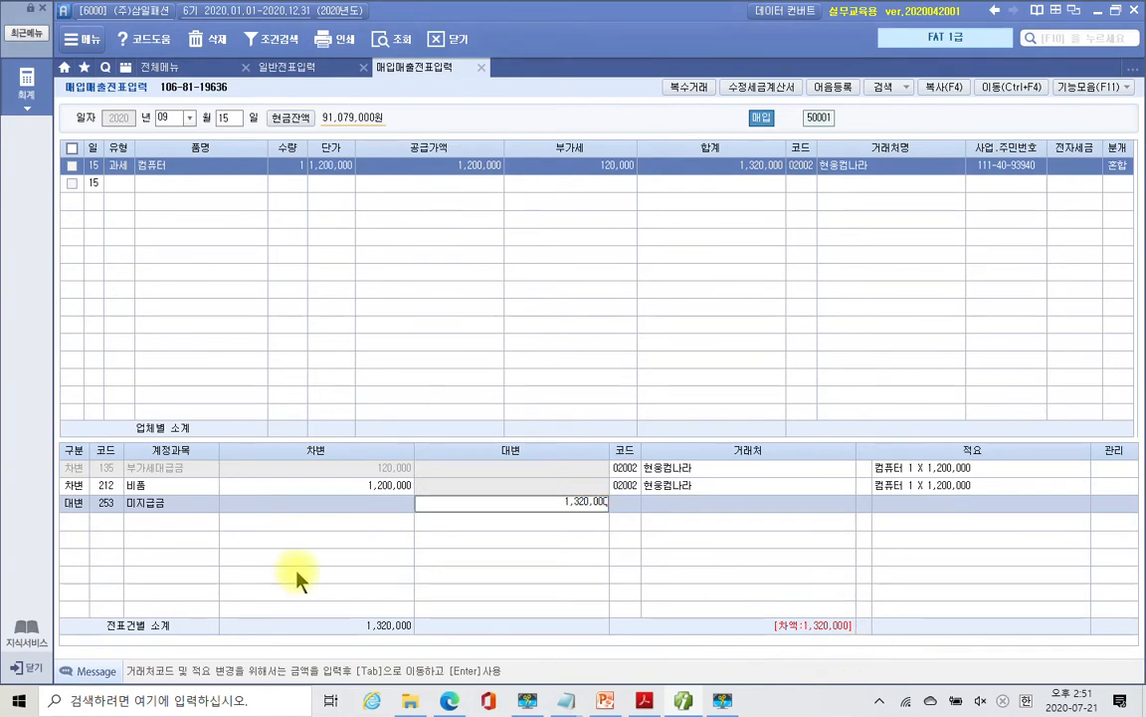
pyautogui.press('Return')
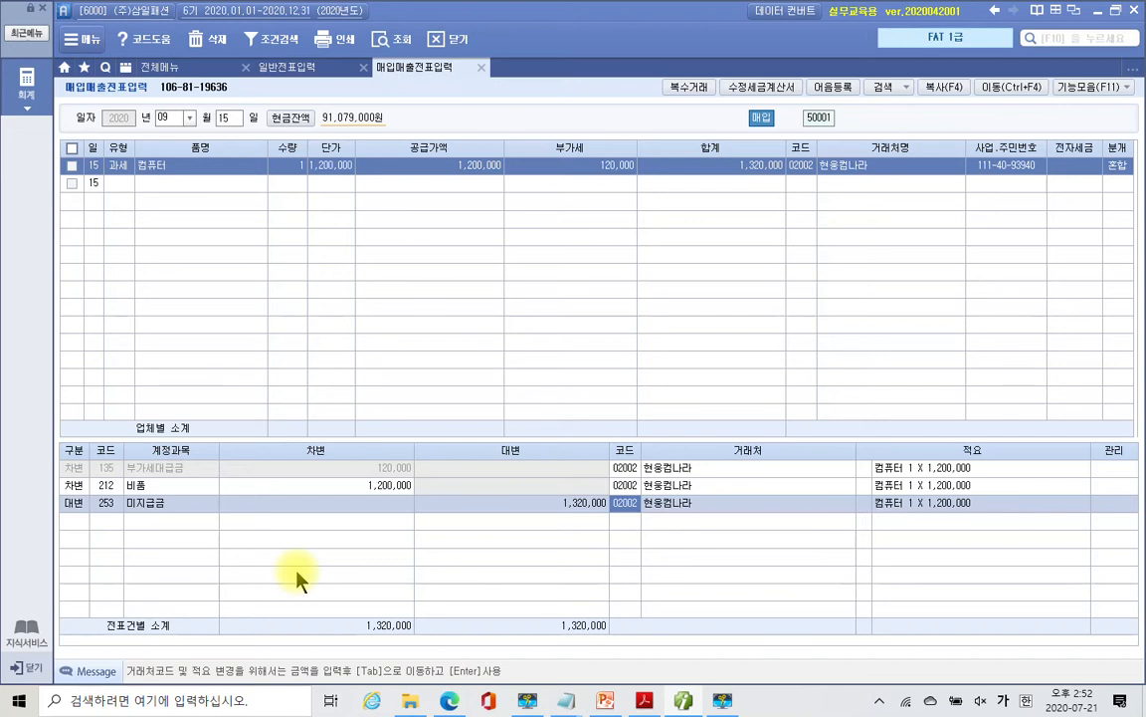
pyautogui.press('Return')
pyautogui.press('Return')
pyautogui.press('Return')
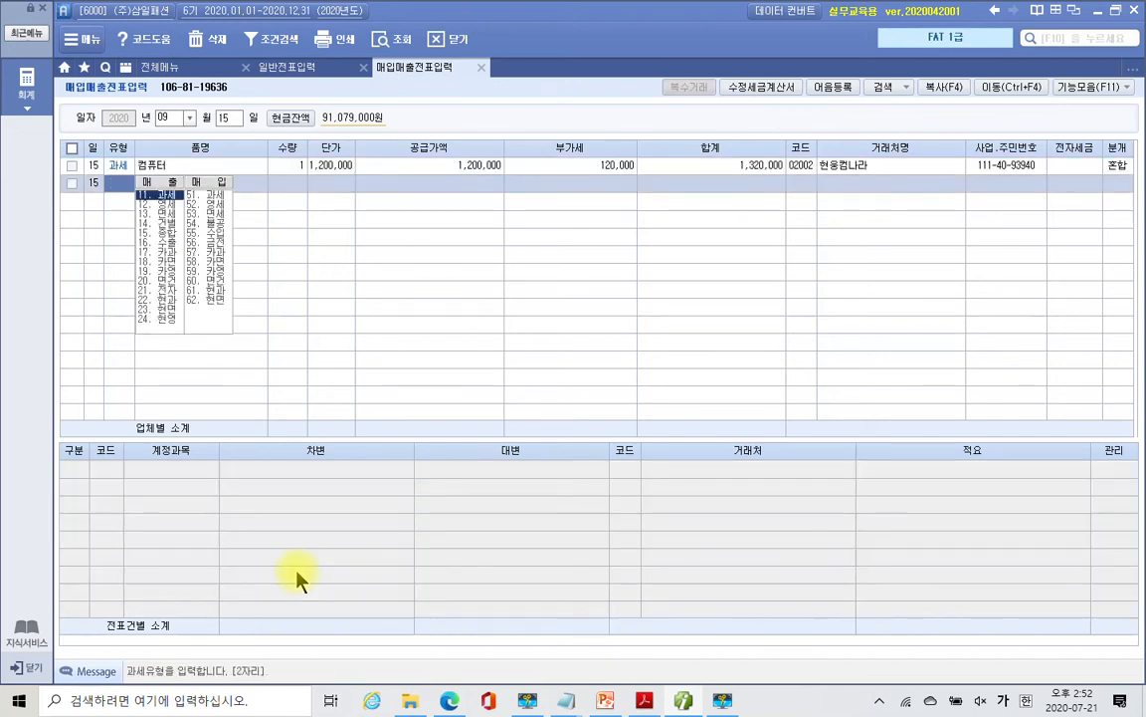
# - Review the computer voucher's journal entry, boxing the 거래처 of its lines and the debit and credit totals
pyautogui.click(1116, 167)
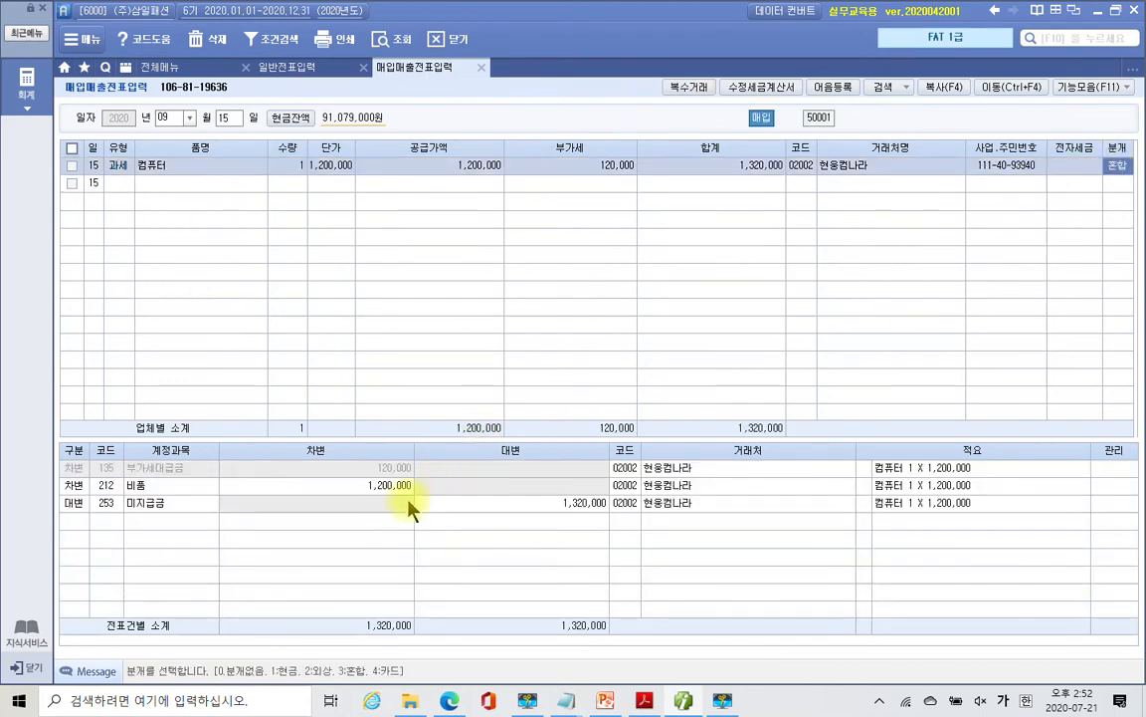
pyautogui.click(391, 506)
pyautogui.click(463, 505)
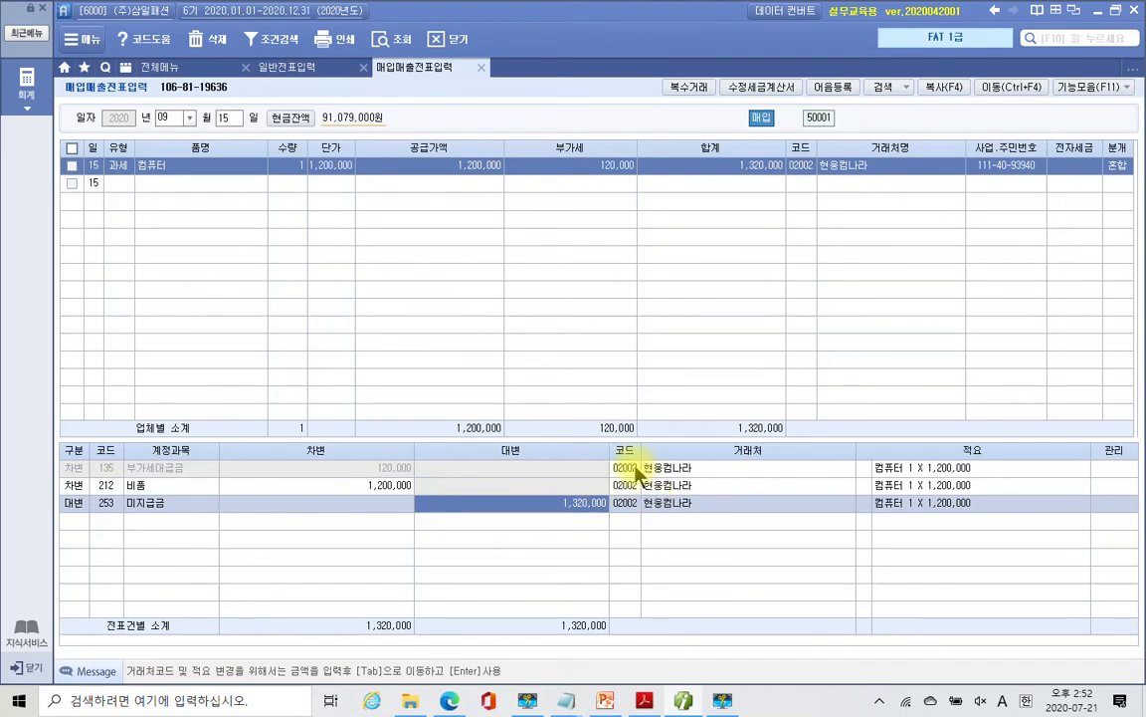
pyautogui.moveTo(611, 457)
pyautogui.mouseDown()
pyautogui.moveTo(675, 525)
pyautogui.moveTo(723, 536)
pyautogui.mouseUp()
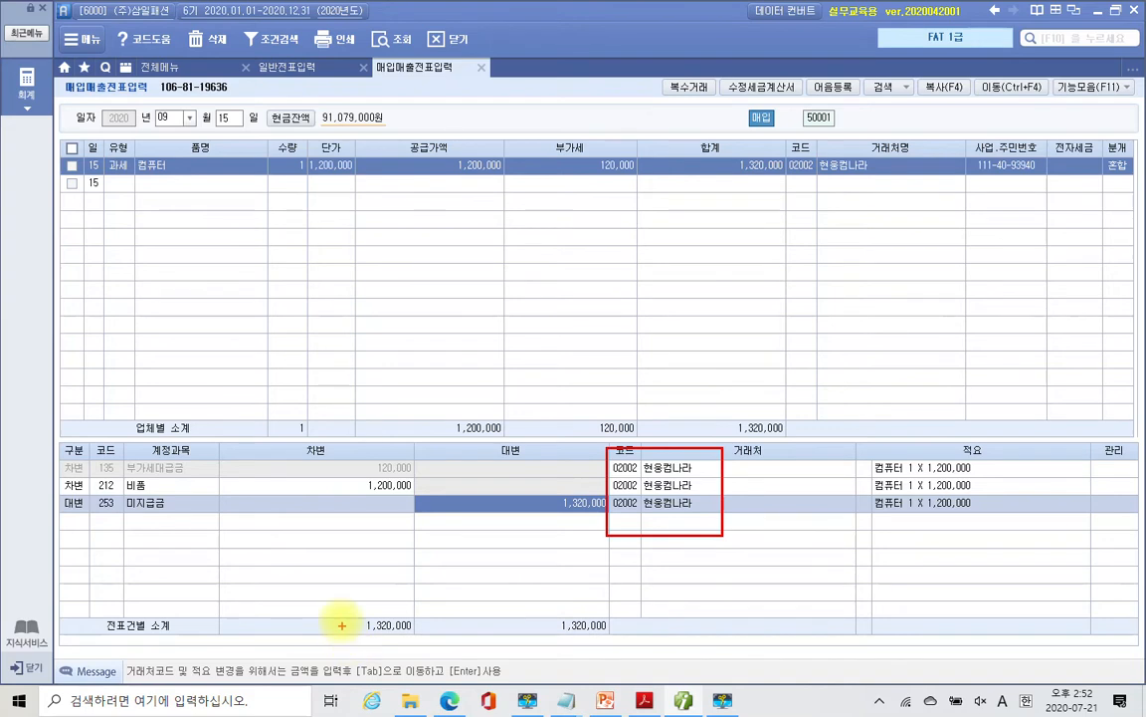
pyautogui.moveTo(338, 608); pyautogui.dragTo(453, 642)
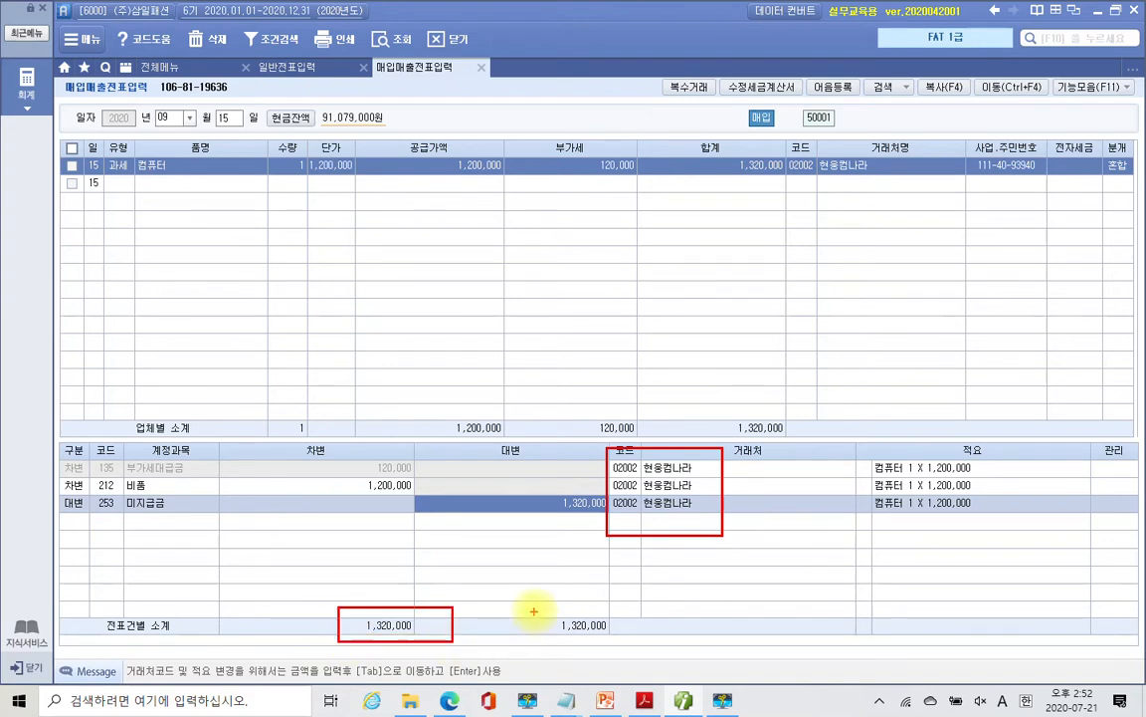
pyautogui.moveTo(533, 610); pyautogui.dragTo(619, 640)
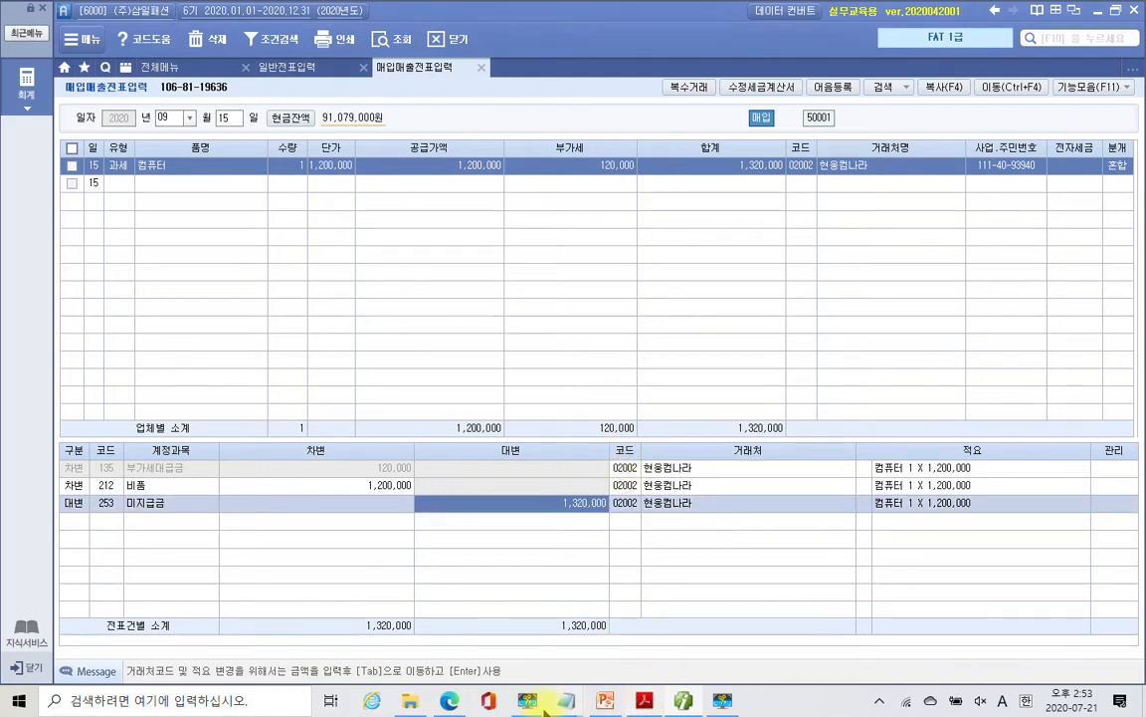
# - Switch to 03 3부4장.pdf in Acrobat Reader and read the 수행 4 task on registering the computer in 고정자산등록
pyautogui.moveTo(531, 702)
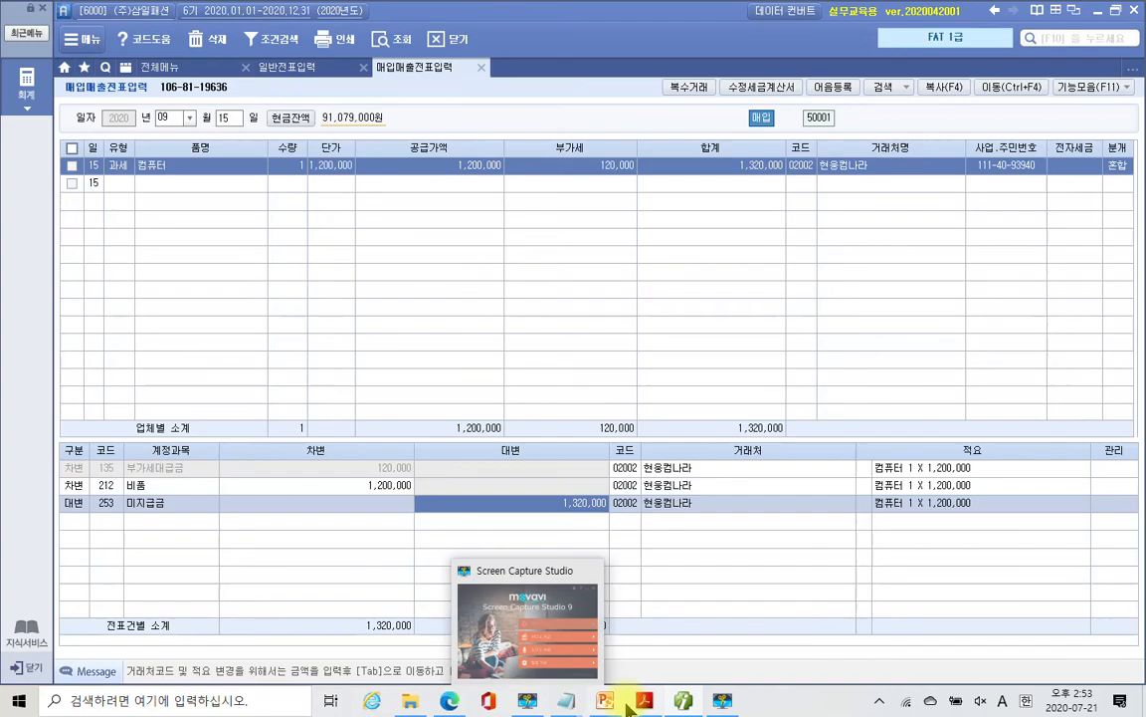
pyautogui.click(589, 642)
pyautogui.scroll(-3, 587, 557)
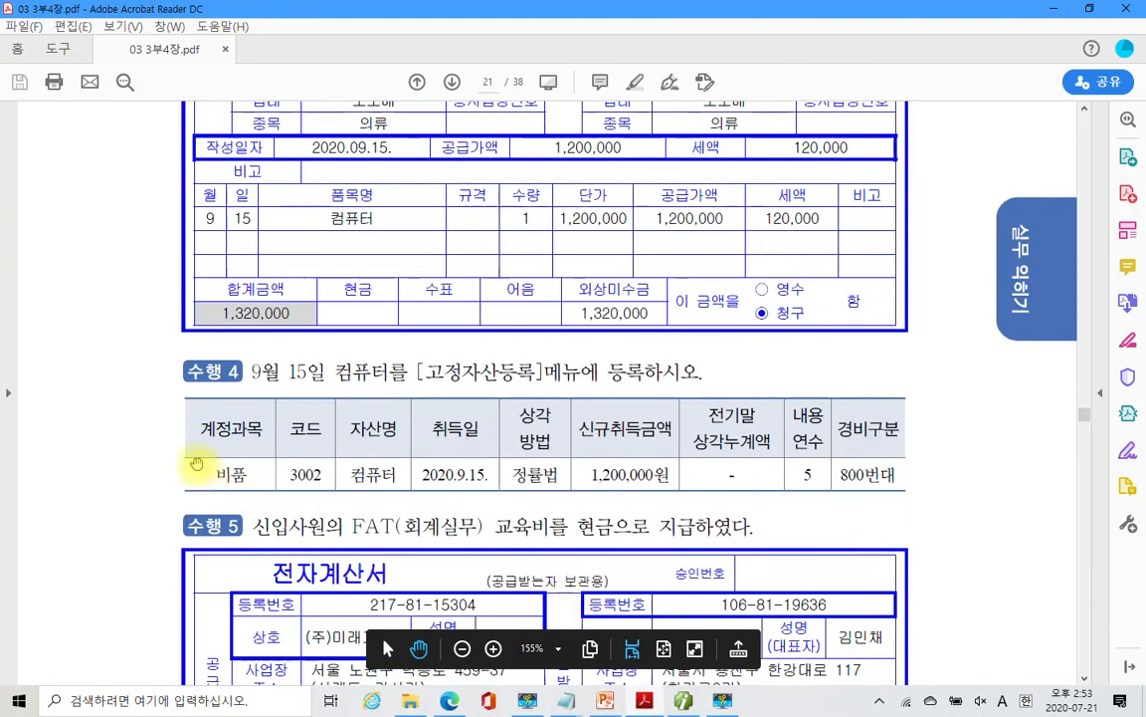
# - Examine the 수행 4 table's account, code, asset name, depreciation method, acquisition amount, useful life and expense category against the September 15 computer invoice
pyautogui.moveTo(159, 348)
pyautogui.mouseDown()
pyautogui.moveTo(374, 381)
pyautogui.moveTo(769, 393)
pyautogui.mouseUp()
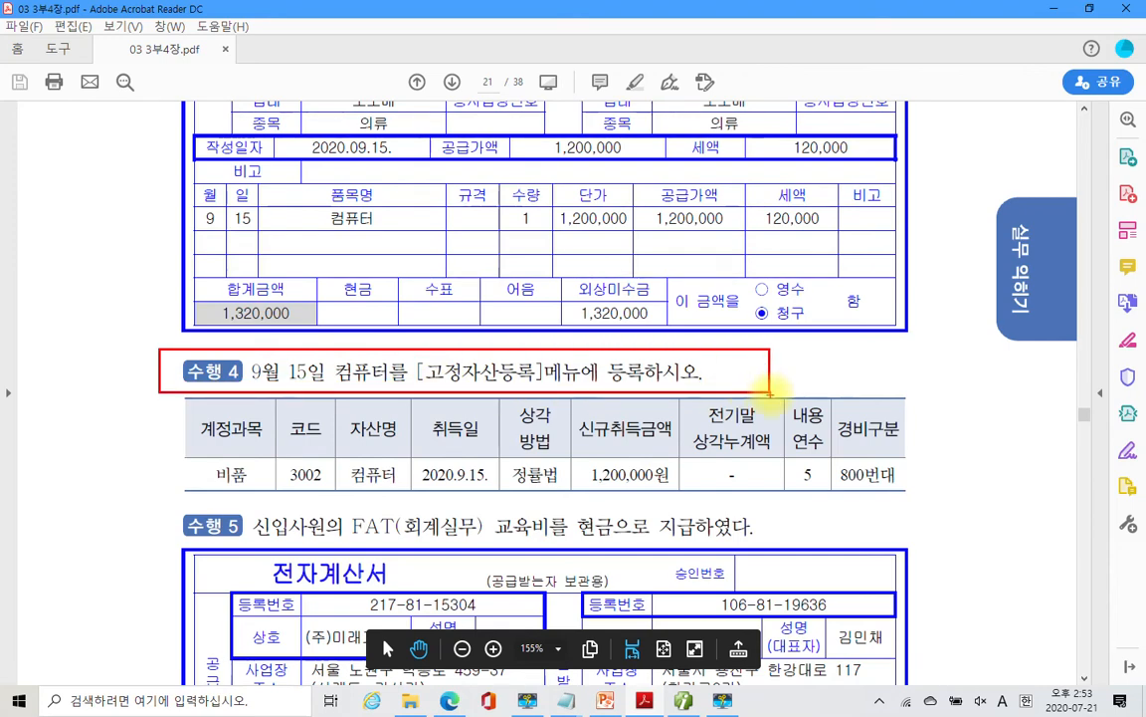
pyautogui.moveTo(333, 109)
pyautogui.mouseDown()
pyautogui.moveTo(383, 174)
pyautogui.moveTo(353, 184)
pyautogui.mouseUp()
pyautogui.moveTo(384, 346); pyautogui.dragTo(386, 399)
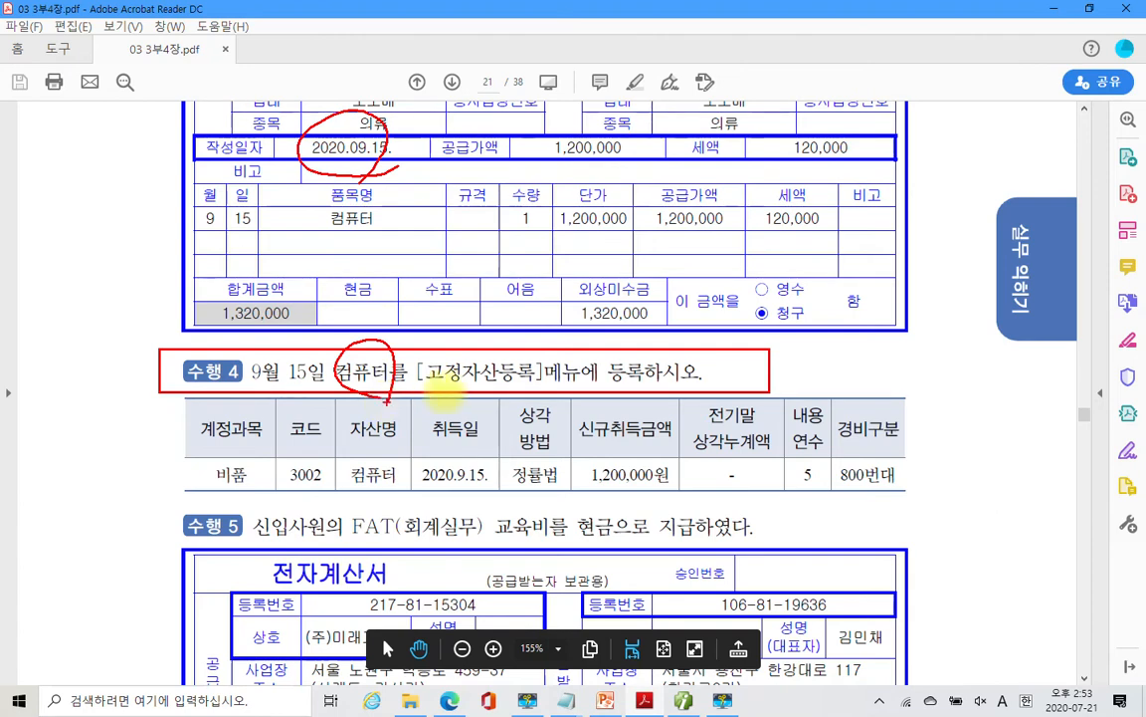
pyautogui.moveTo(692, 378); pyautogui.dragTo(732, 371)
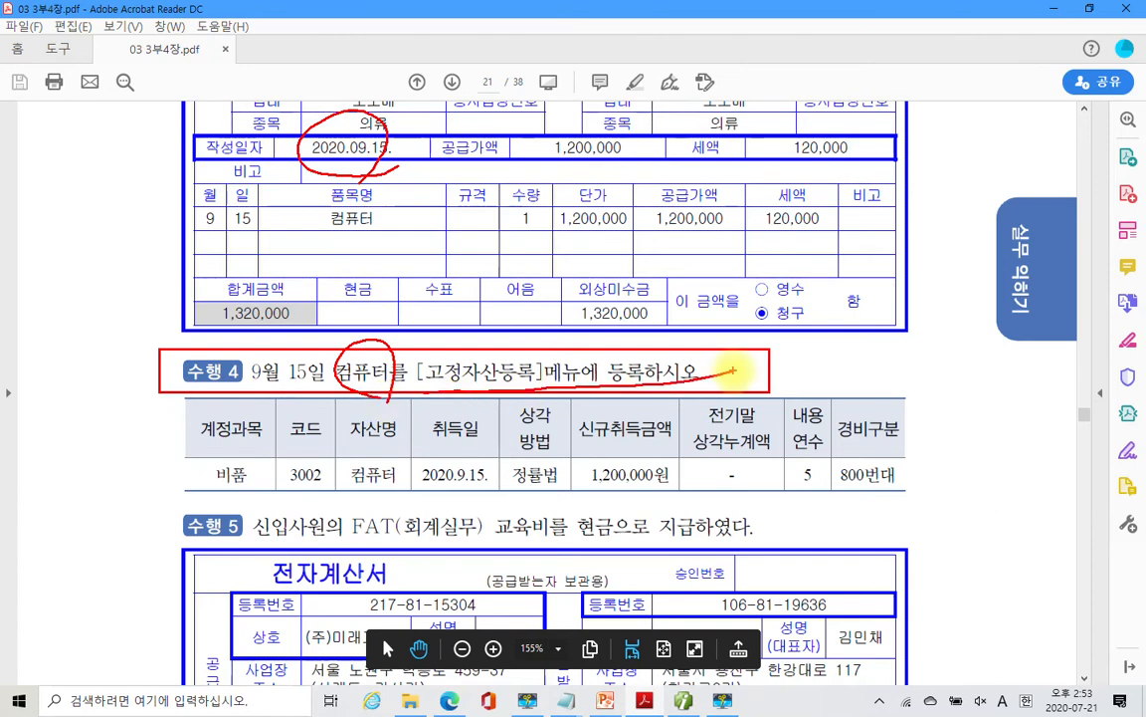
pyautogui.moveTo(184, 463); pyautogui.dragTo(398, 450)
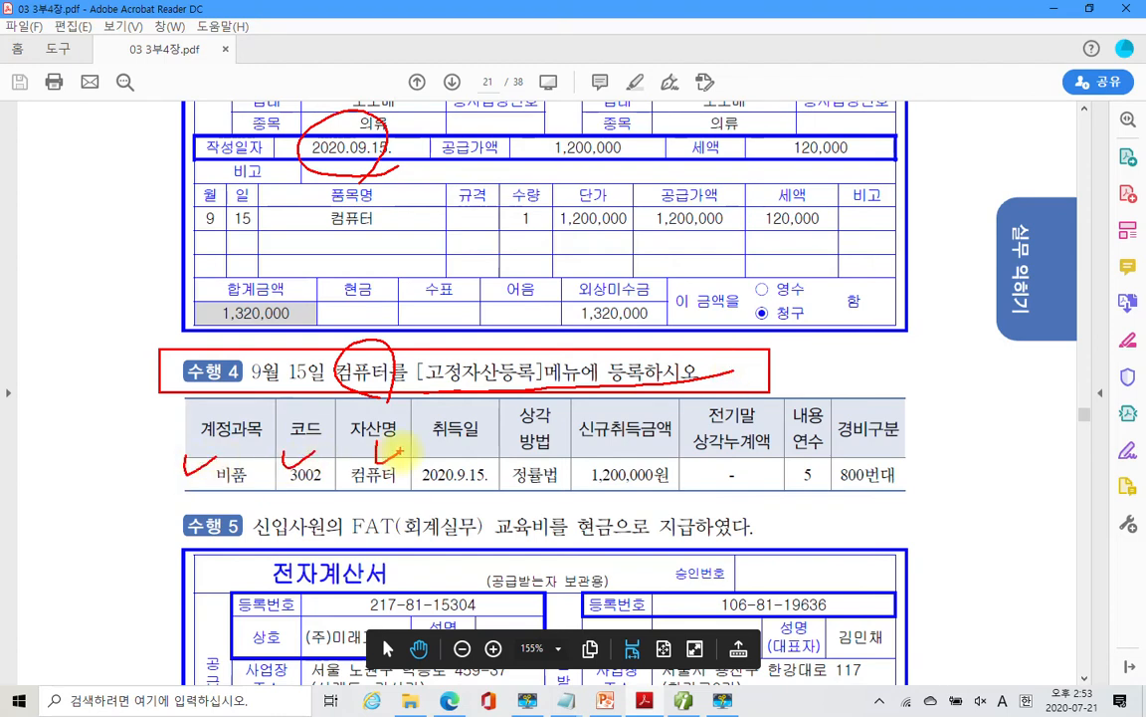
pyautogui.moveTo(515, 448); pyautogui.dragTo(607, 450)
pyautogui.moveTo(687, 194)
pyautogui.mouseDown()
pyautogui.moveTo(725, 247)
pyautogui.moveTo(719, 229)
pyautogui.moveTo(837, 231)
pyautogui.mouseUp()
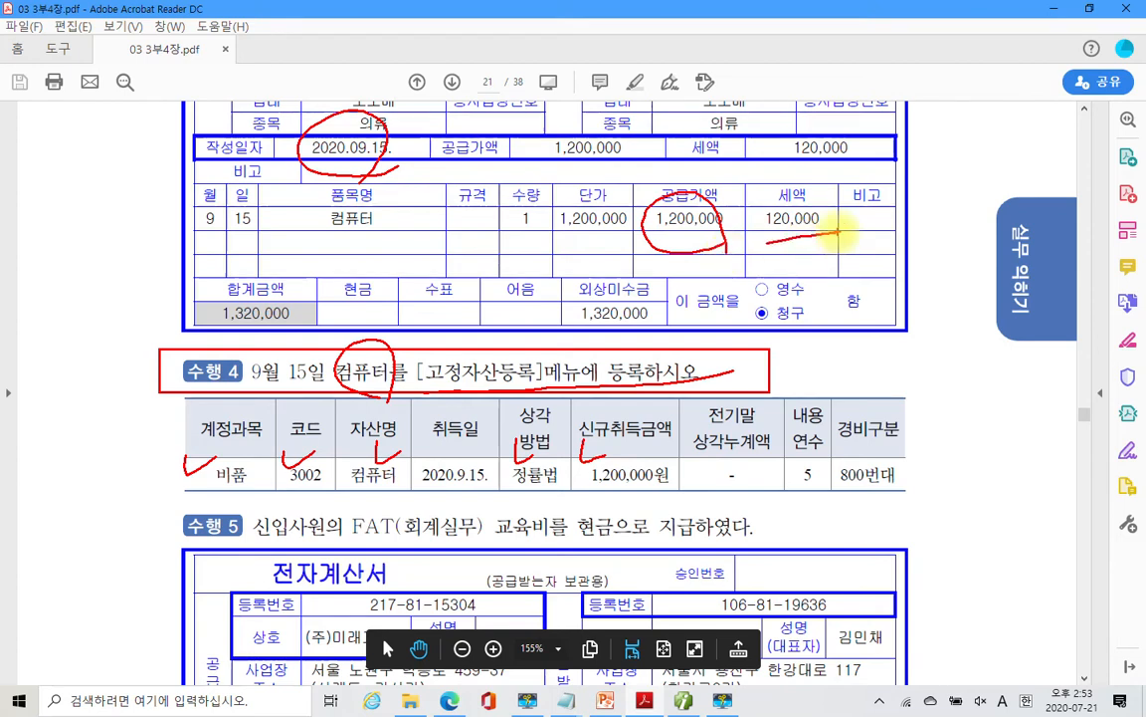
pyautogui.moveTo(647, 254); pyautogui.dragTo(727, 245)
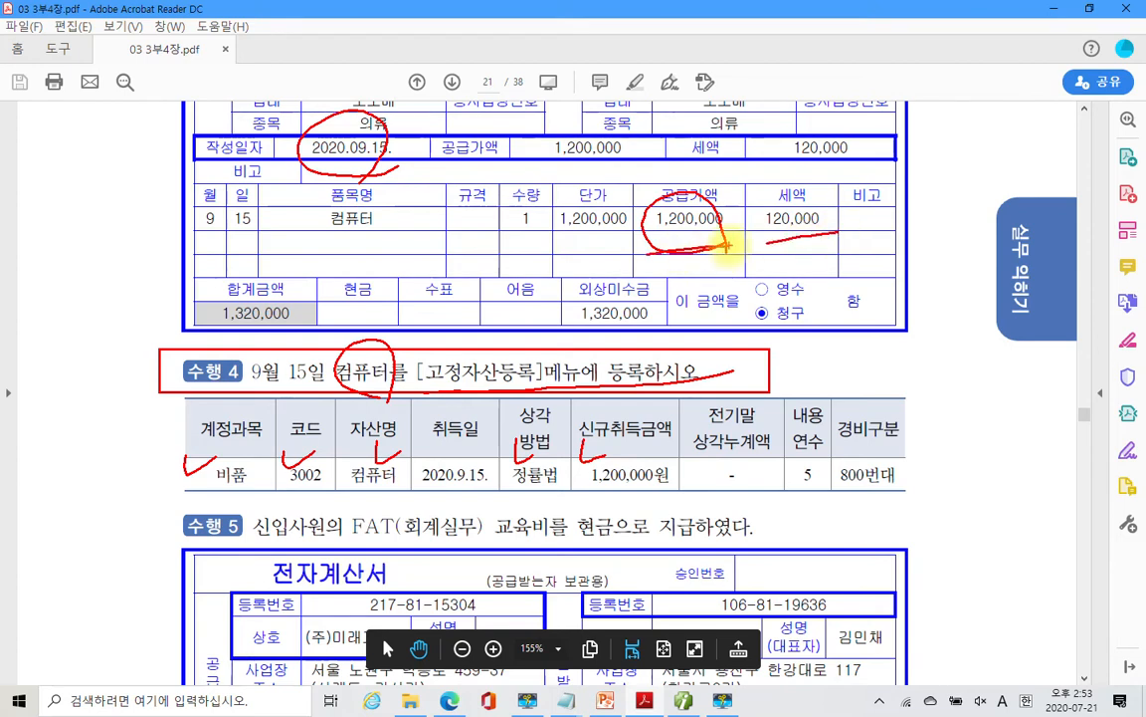
pyautogui.moveTo(595, 488); pyautogui.dragTo(670, 491)
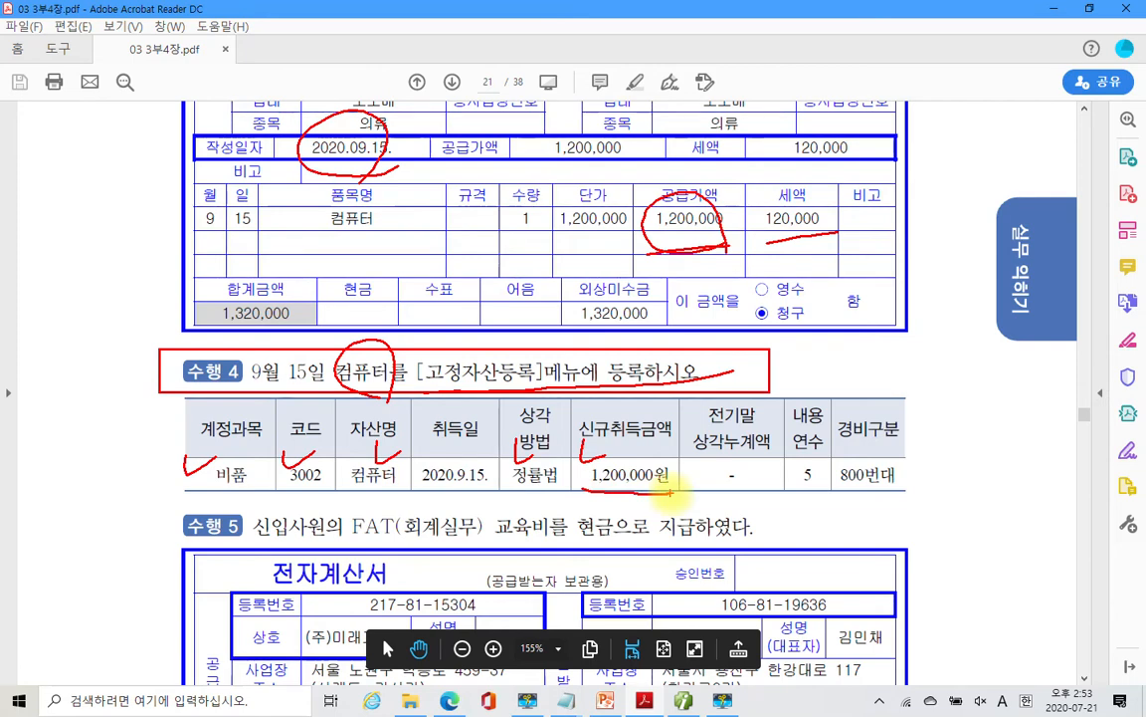
pyautogui.moveTo(721, 473); pyautogui.dragTo(748, 488)
pyautogui.moveTo(747, 469); pyautogui.dragTo(742, 495)
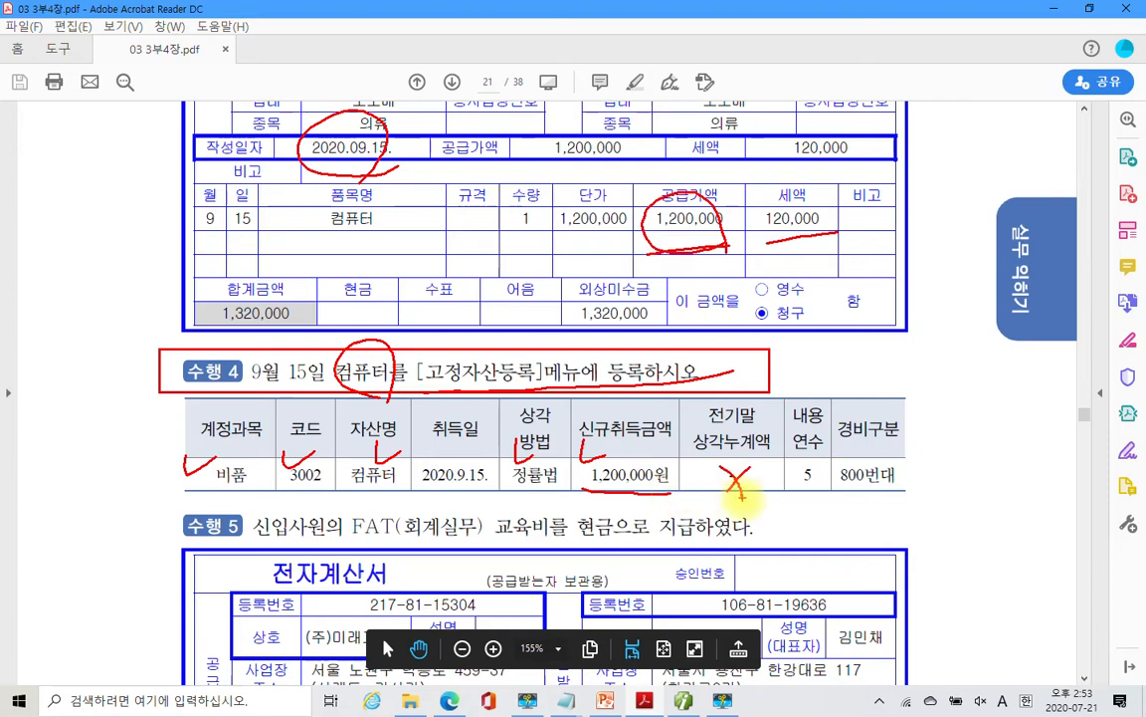
pyautogui.moveTo(808, 460)
pyautogui.mouseDown()
pyautogui.moveTo(818, 494)
pyautogui.moveTo(906, 484)
pyautogui.moveTo(937, 463)
pyautogui.mouseUp()
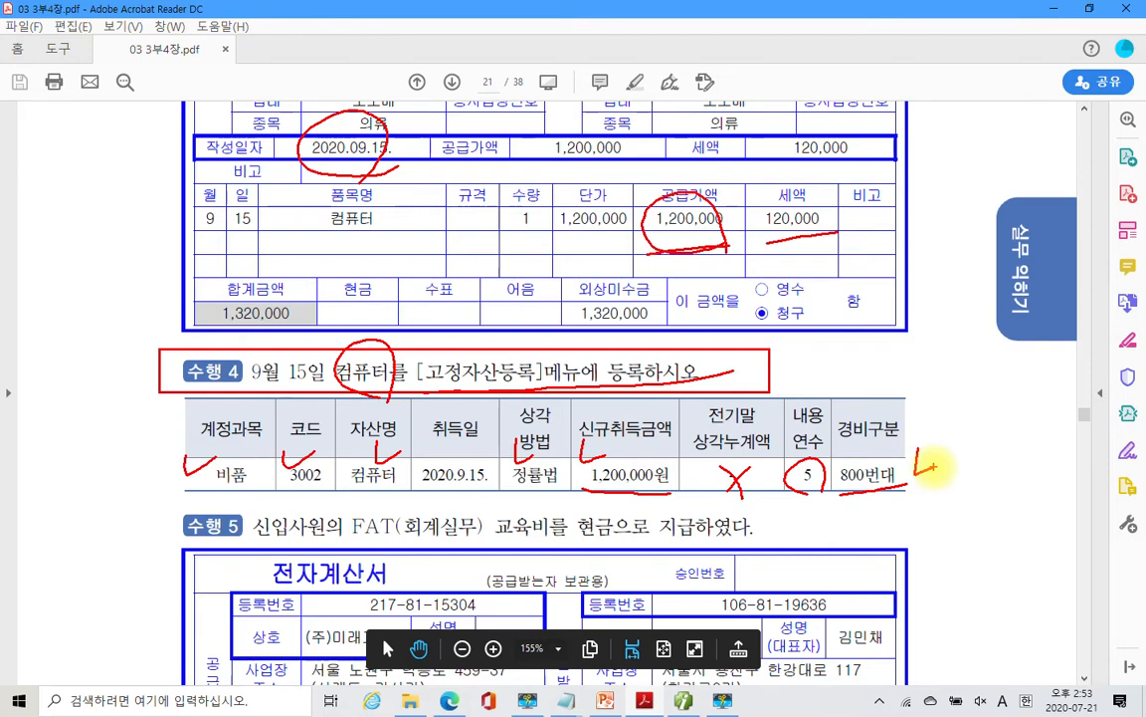
pyautogui.press('Escape')
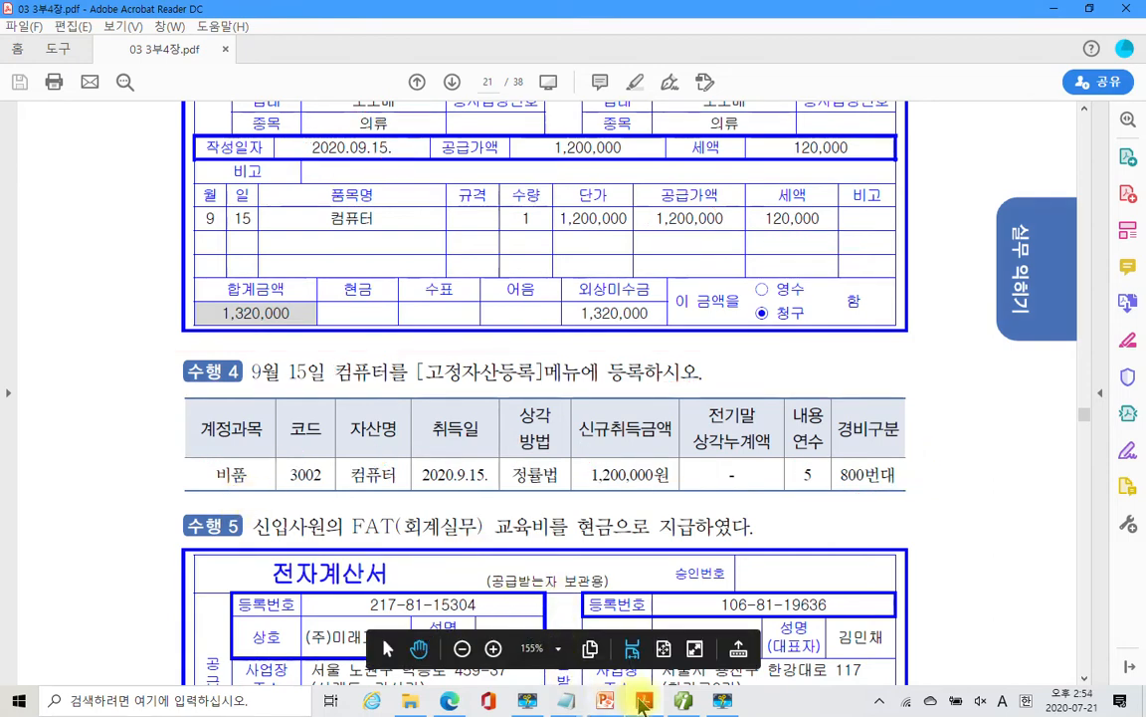
# - Switch to SmartA, open 고정자산등록 and list the assets with all accounts, asset types and depreciation methods included
pyautogui.click(642, 703)
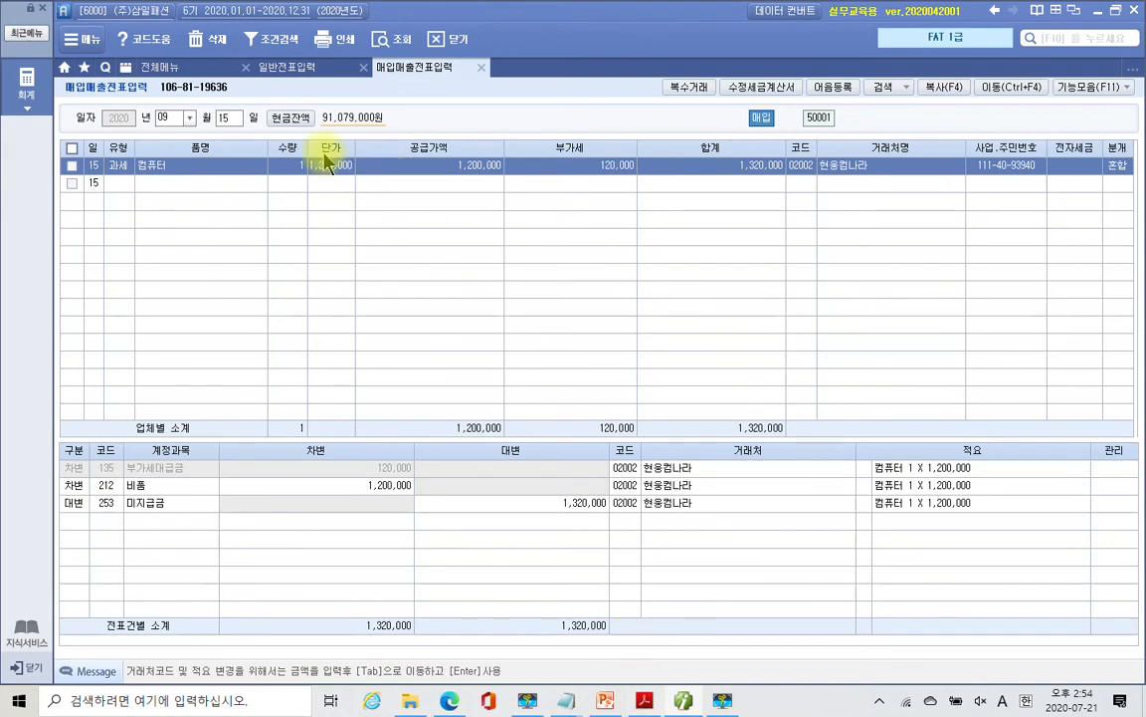
pyautogui.click(149, 67)
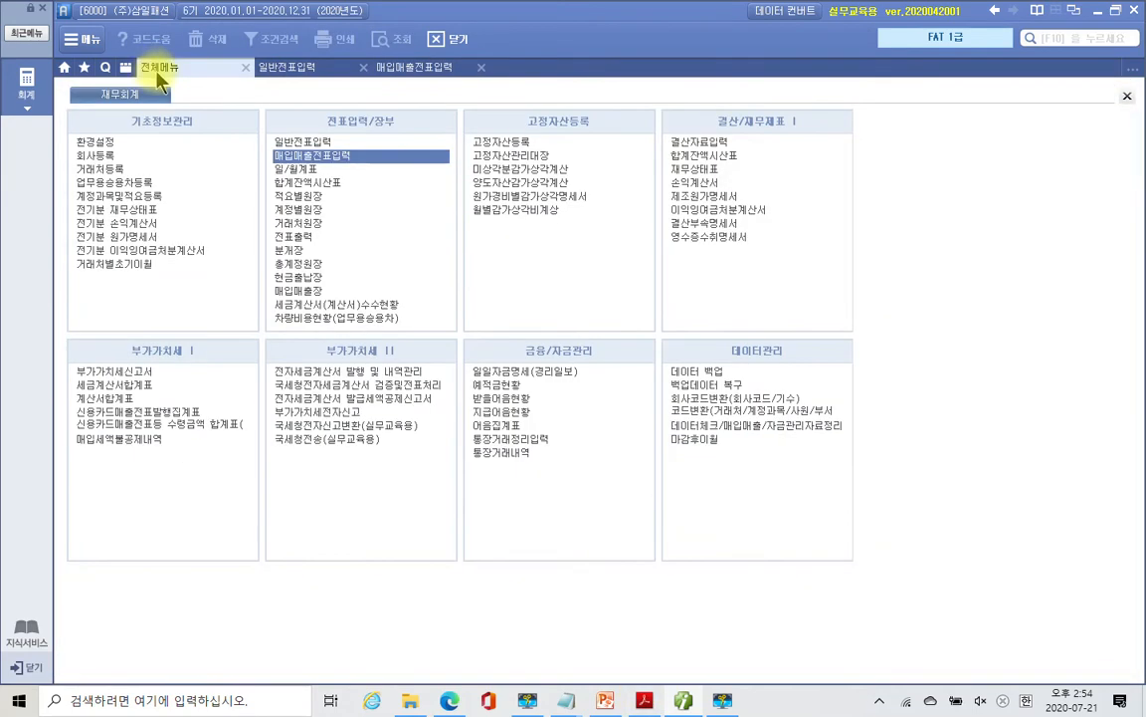
pyautogui.moveTo(462, 133); pyautogui.dragTo(562, 158)
pyautogui.press('Escape')
pyautogui.click(517, 144)
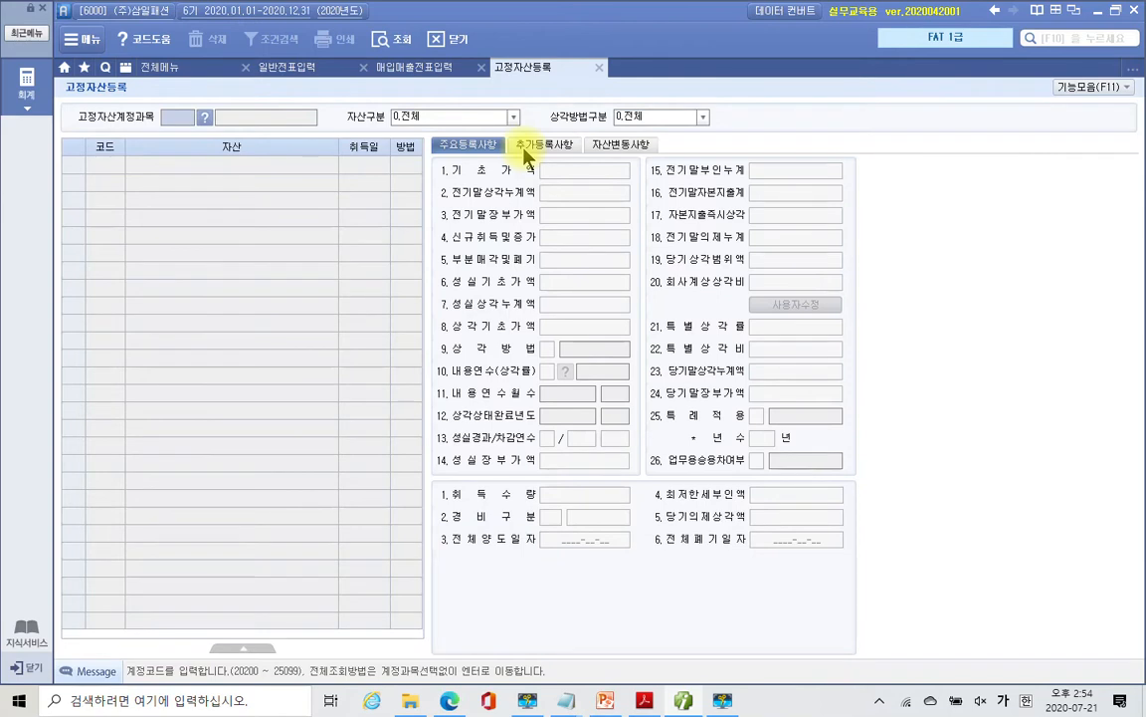
pyautogui.press('Return')
pyautogui.press('Return')
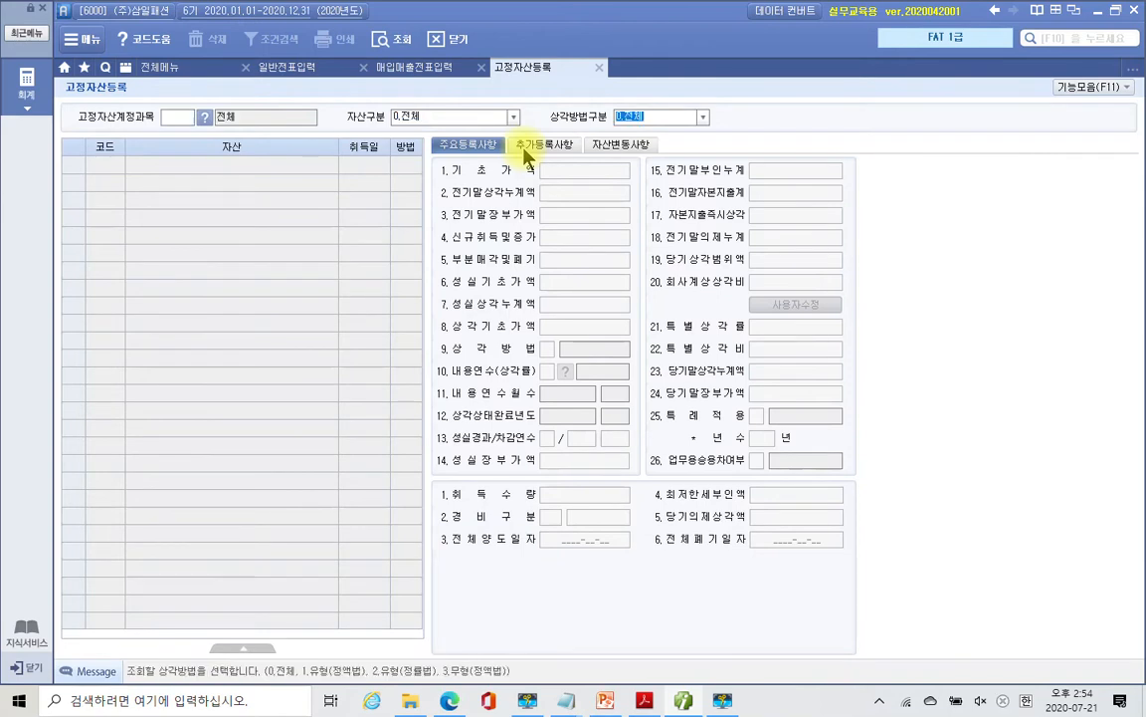
pyautogui.press('Return')
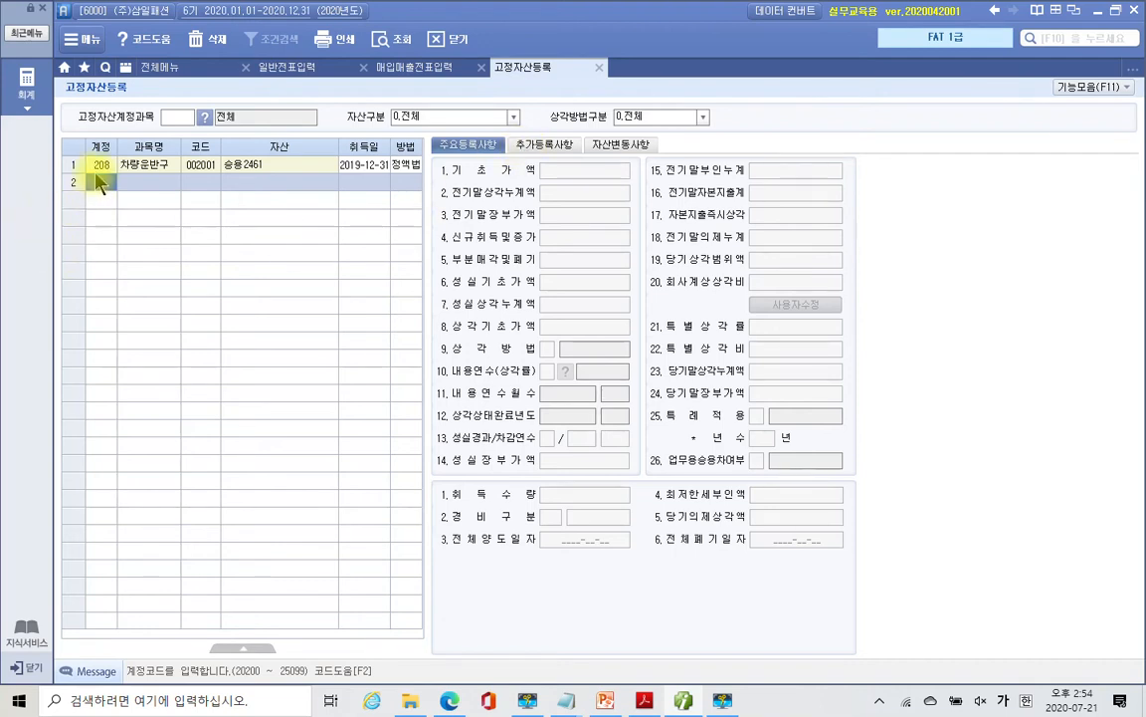
# - Set the account of the new asset row below 승용2461 to 212 비품
pyautogui.moveTo(98, 98); pyautogui.dragTo(331, 127)
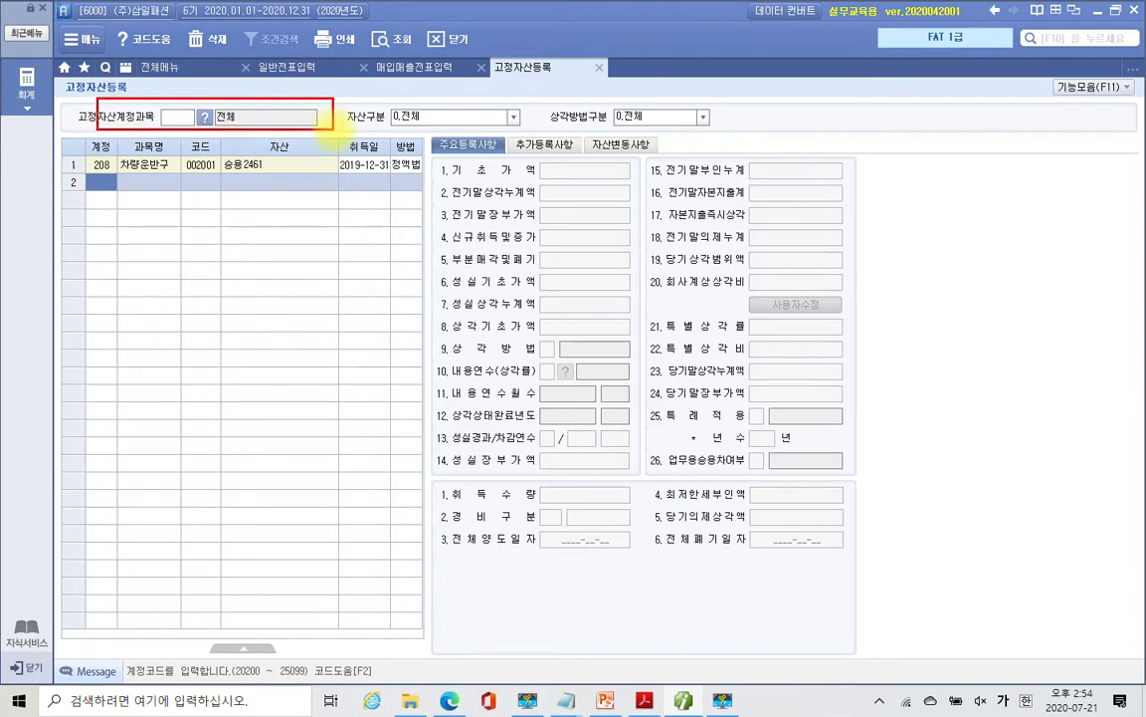
pyautogui.moveTo(65, 168); pyautogui.dragTo(155, 214)
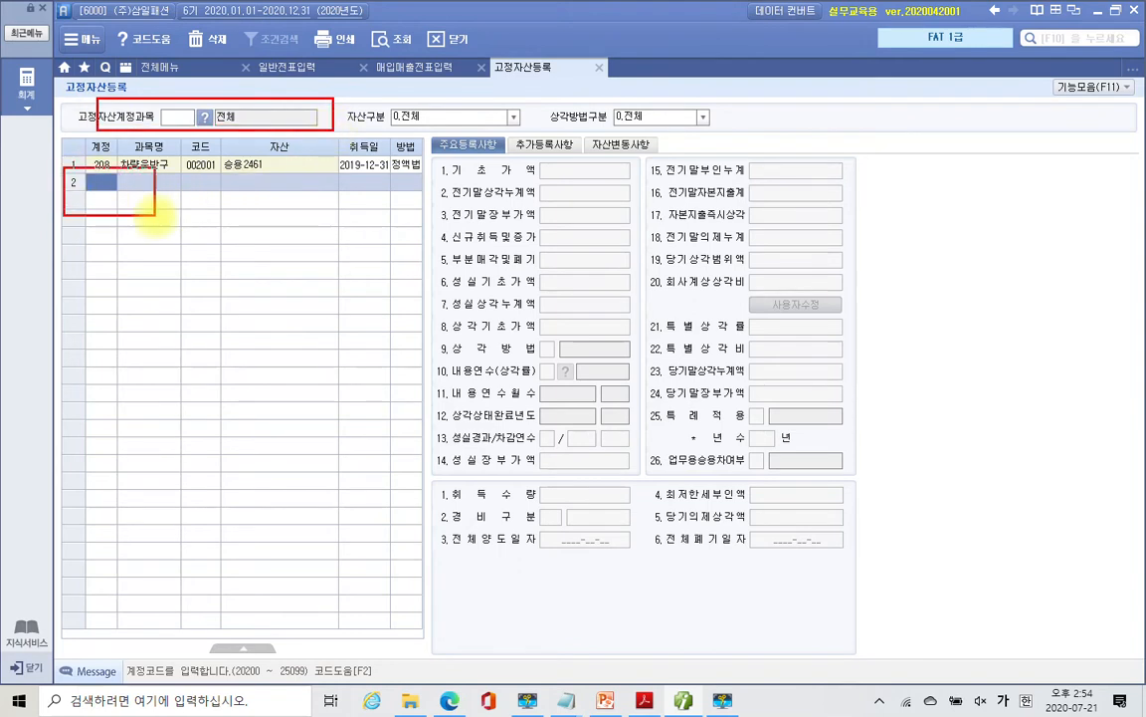
pyautogui.press('Escape')
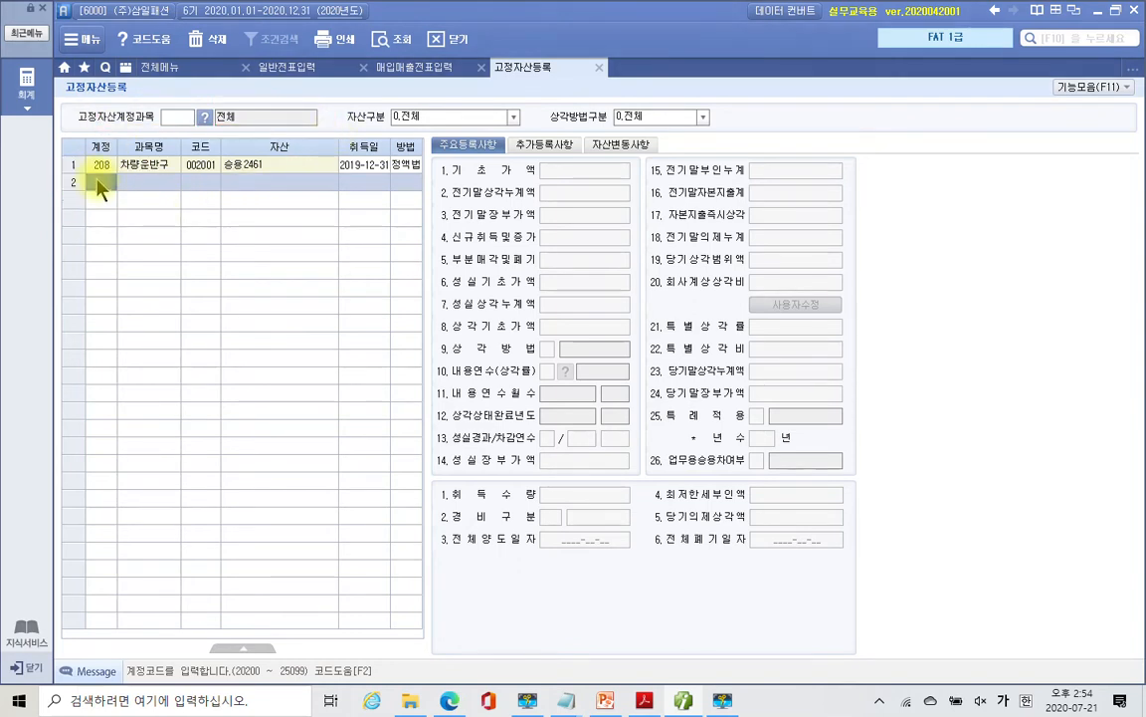
pyautogui.press('F2')
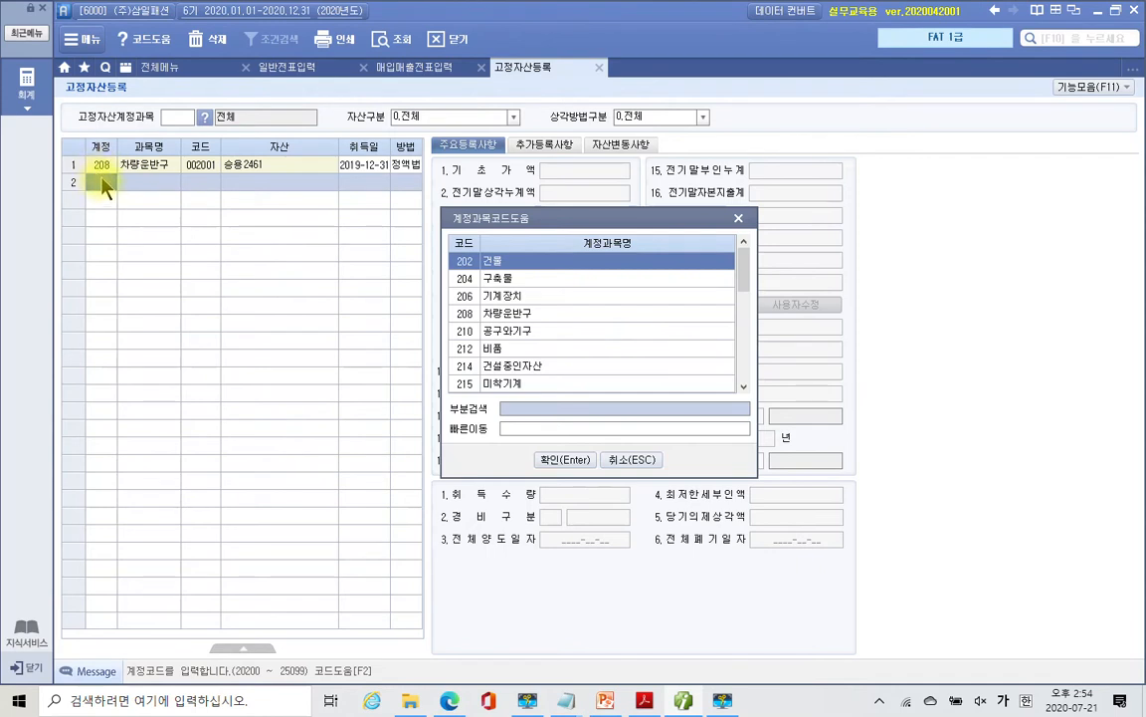
pyautogui.click(462, 353)
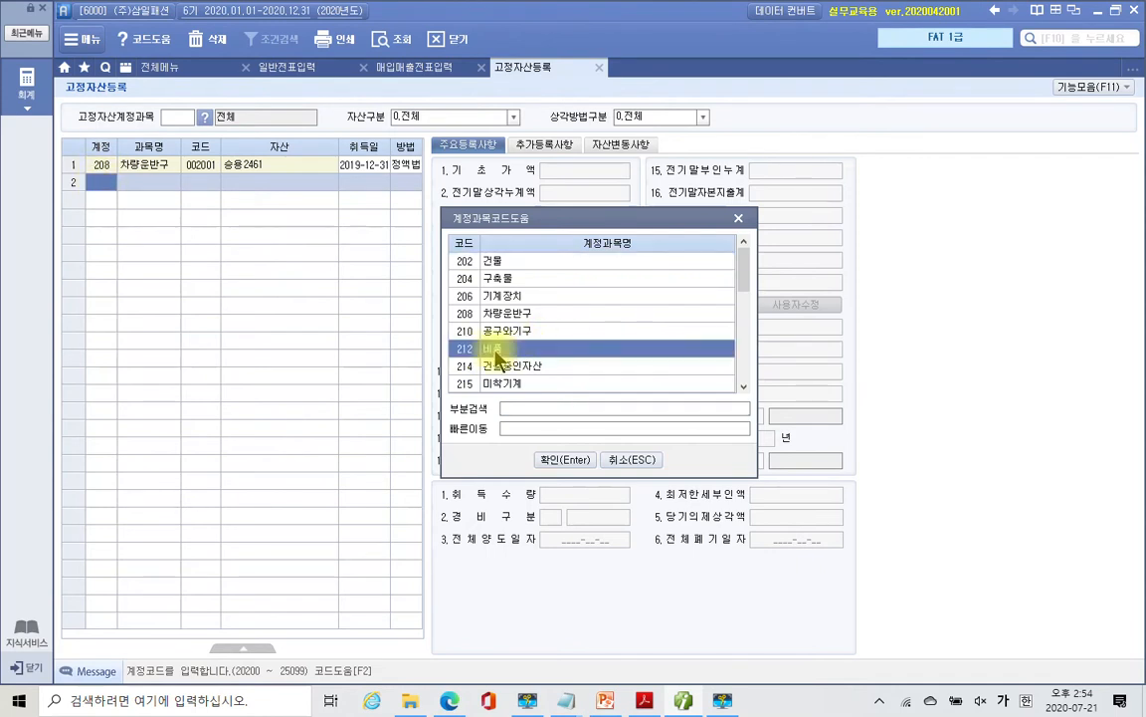
pyautogui.click(569, 456)
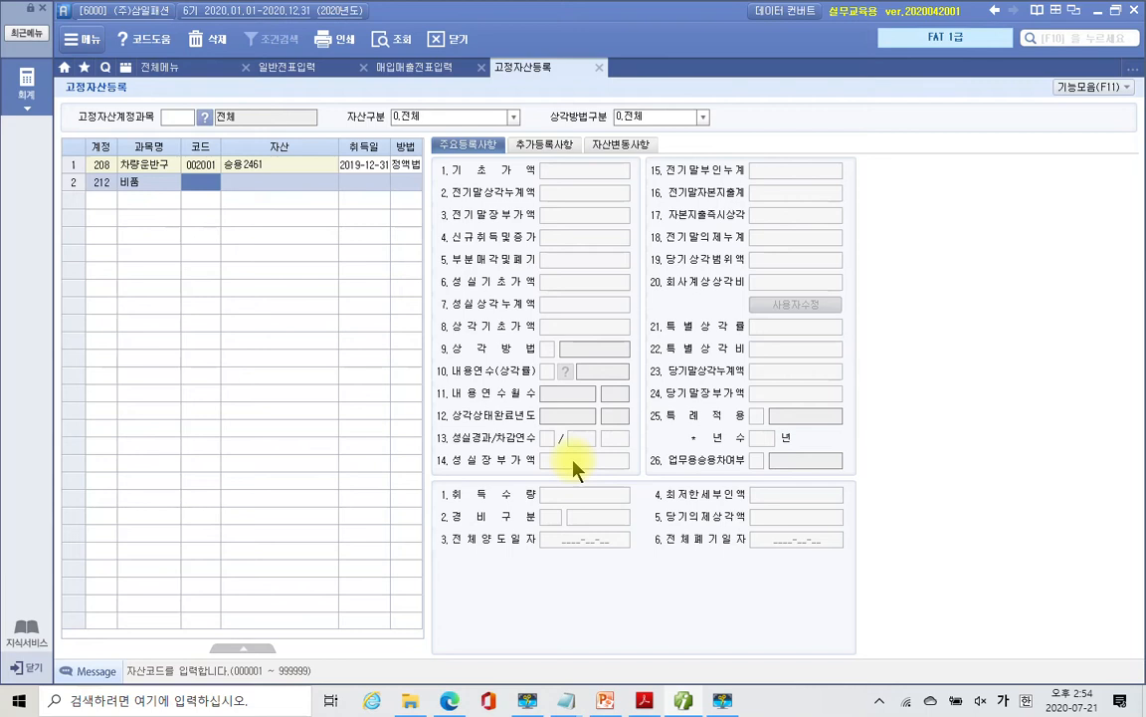
# - Enter asset code 3002, asset name 컴퓨터 and 취득일 2020-09-15 for the 비품 row
pyautogui.write('3002')
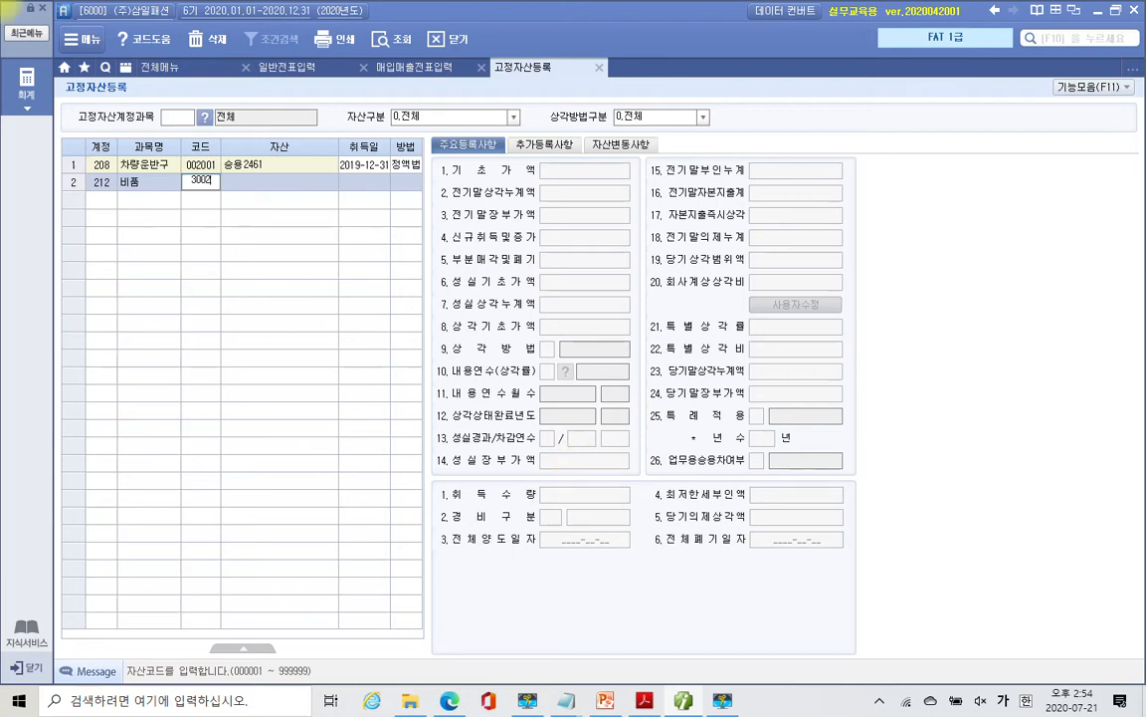
pyautogui.press('Return')
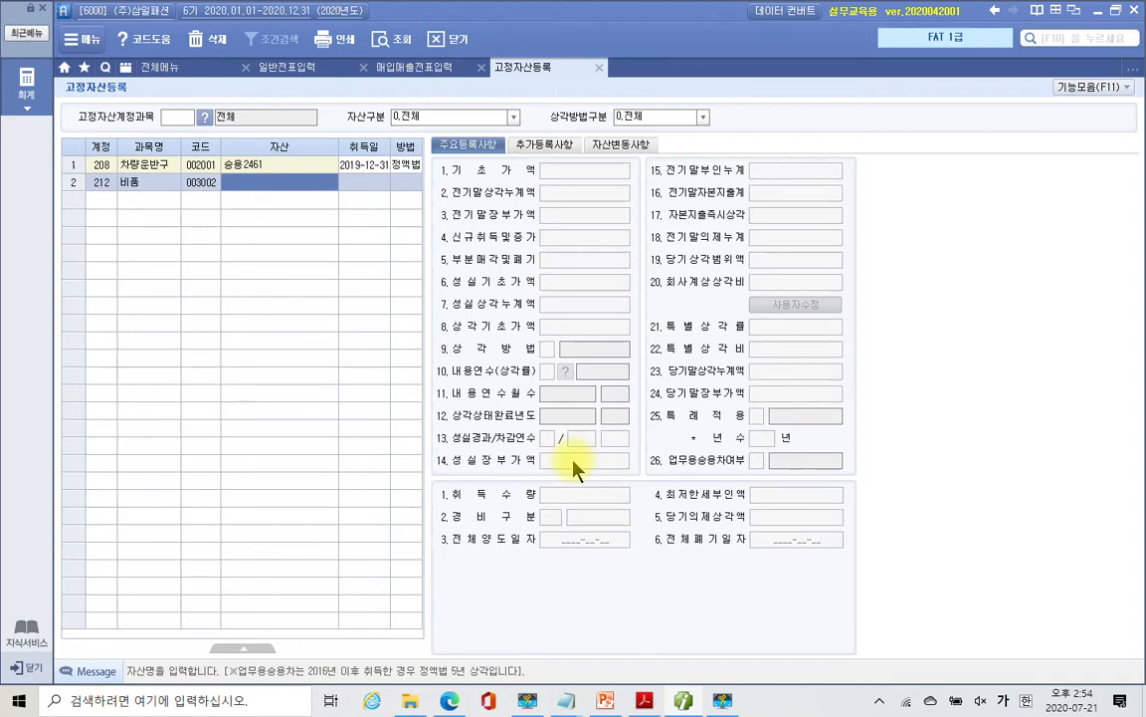
pyautogui.write('컴퓨터')
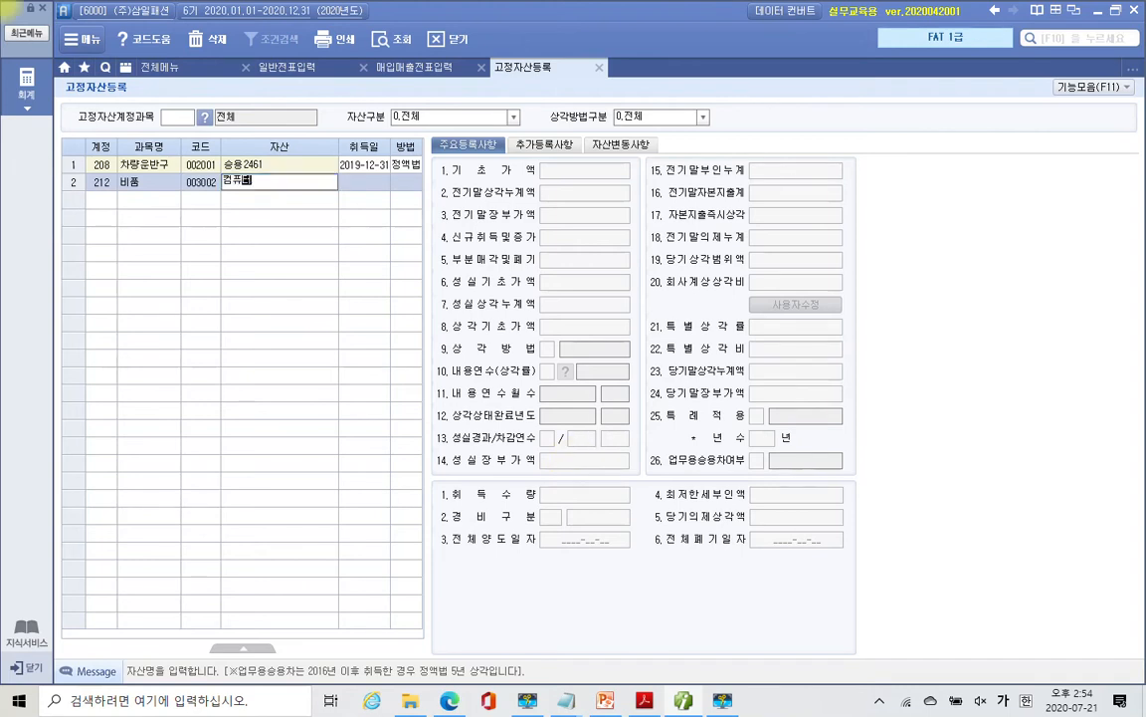
pyautogui.press('Return')
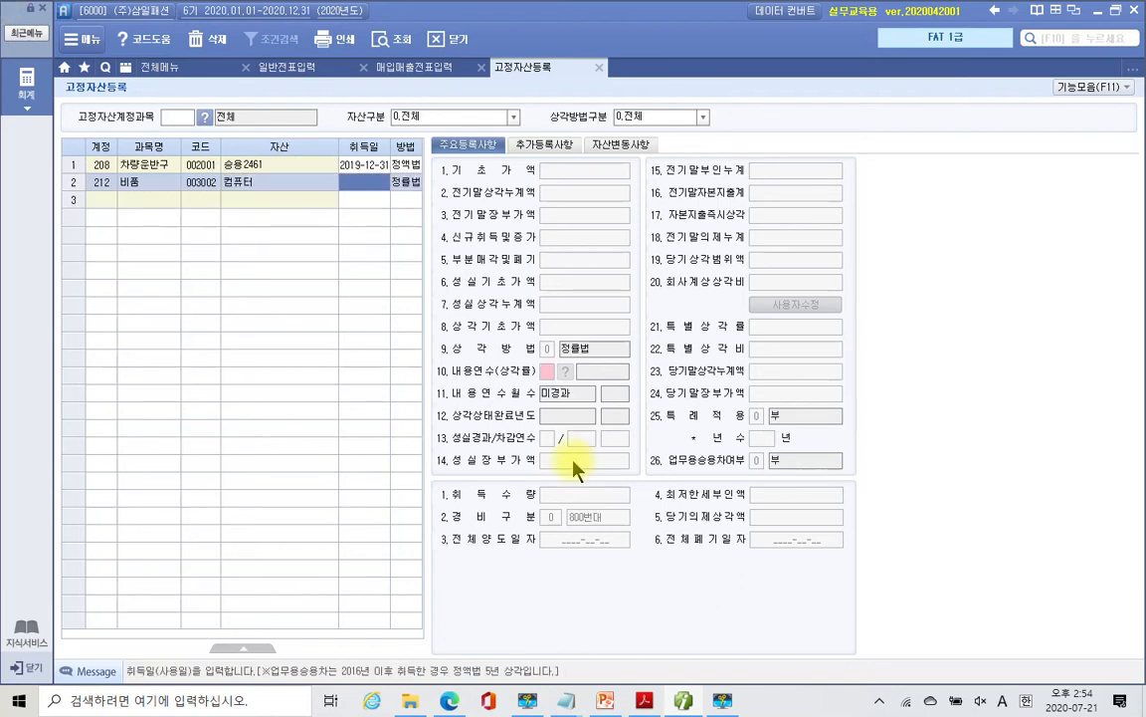
pyautogui.write('202')
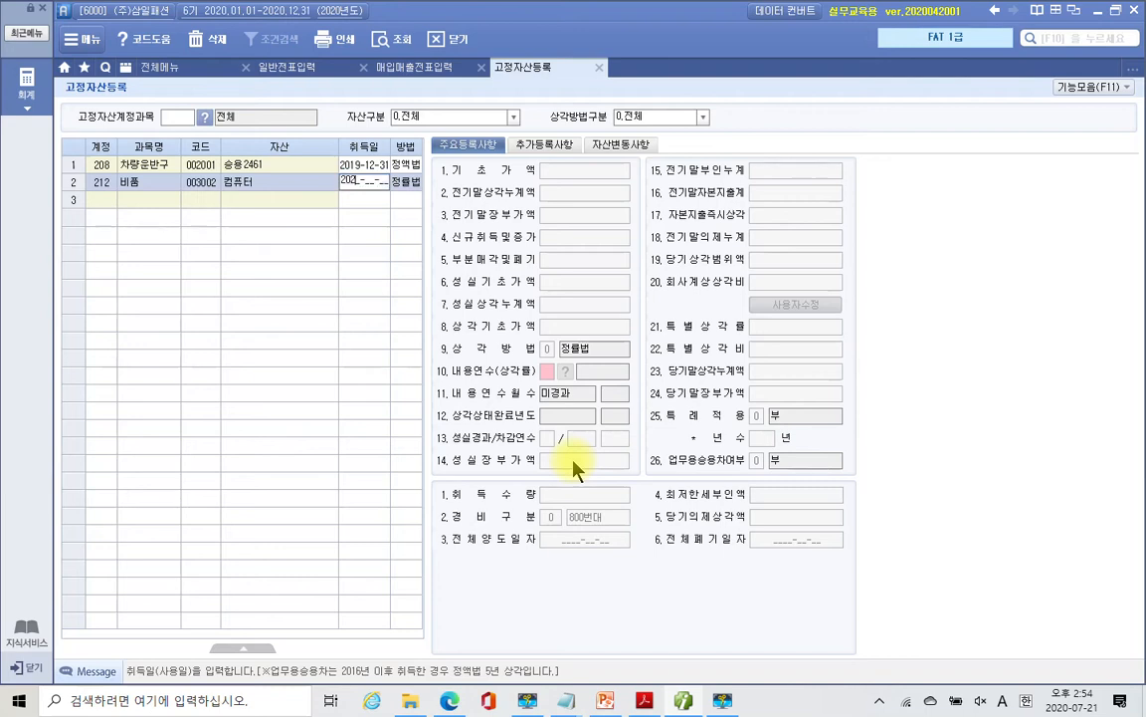
pyautogui.write('0-09-15')
pyautogui.press('Return')
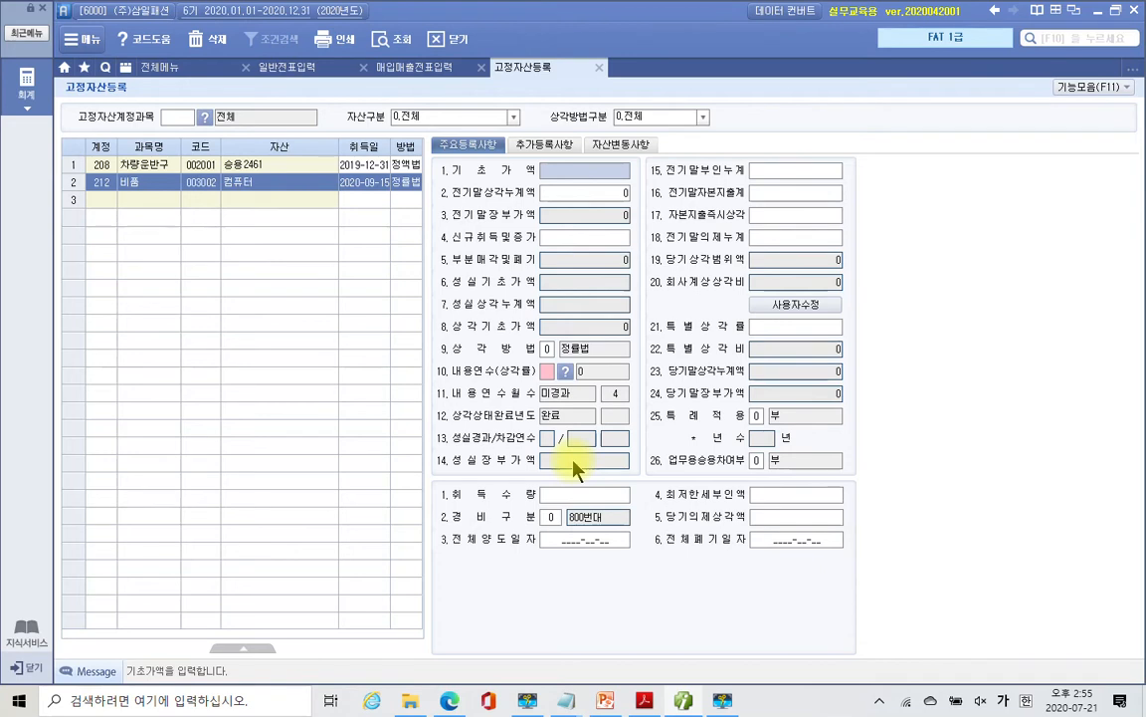
# - Compare the computer's 취득일, 기초가액 and 신규취득및증가 fields with the main registration details of the 승용2461 asset
pyautogui.press('Return')
pyautogui.press('Return')
pyautogui.press('Return')
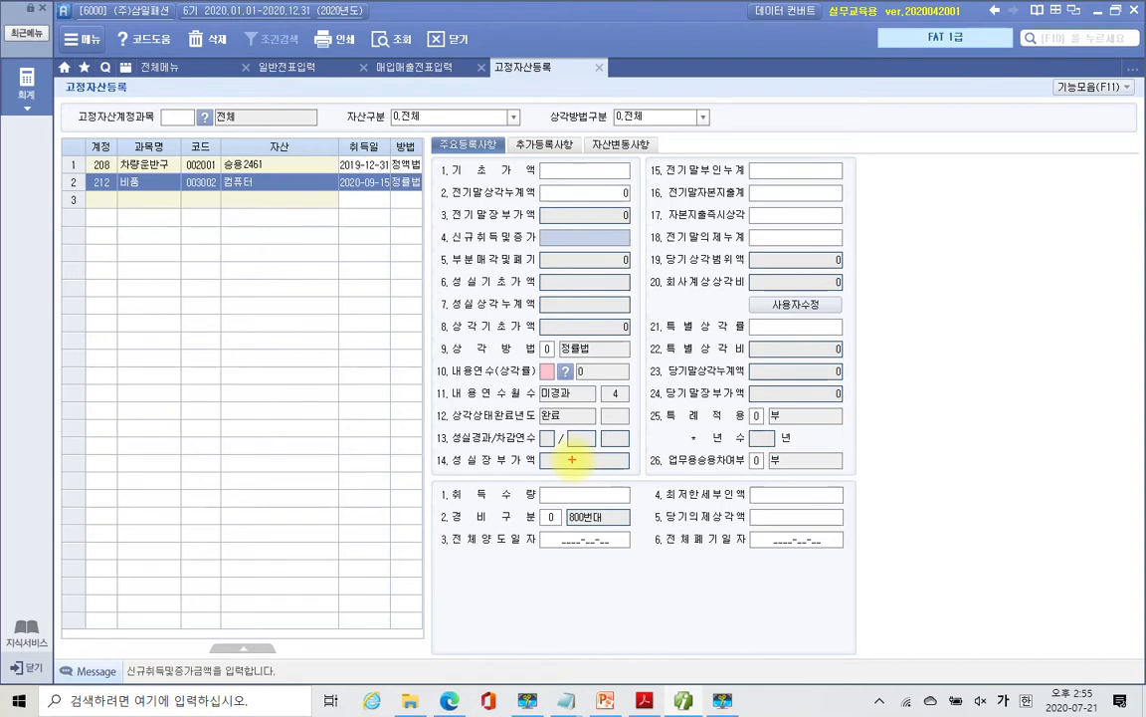
pyautogui.moveTo(388, 186)
pyautogui.mouseDown()
pyautogui.moveTo(360, 207)
pyautogui.moveTo(390, 180)
pyautogui.moveTo(358, 228)
pyautogui.moveTo(428, 246)
pyautogui.mouseUp()
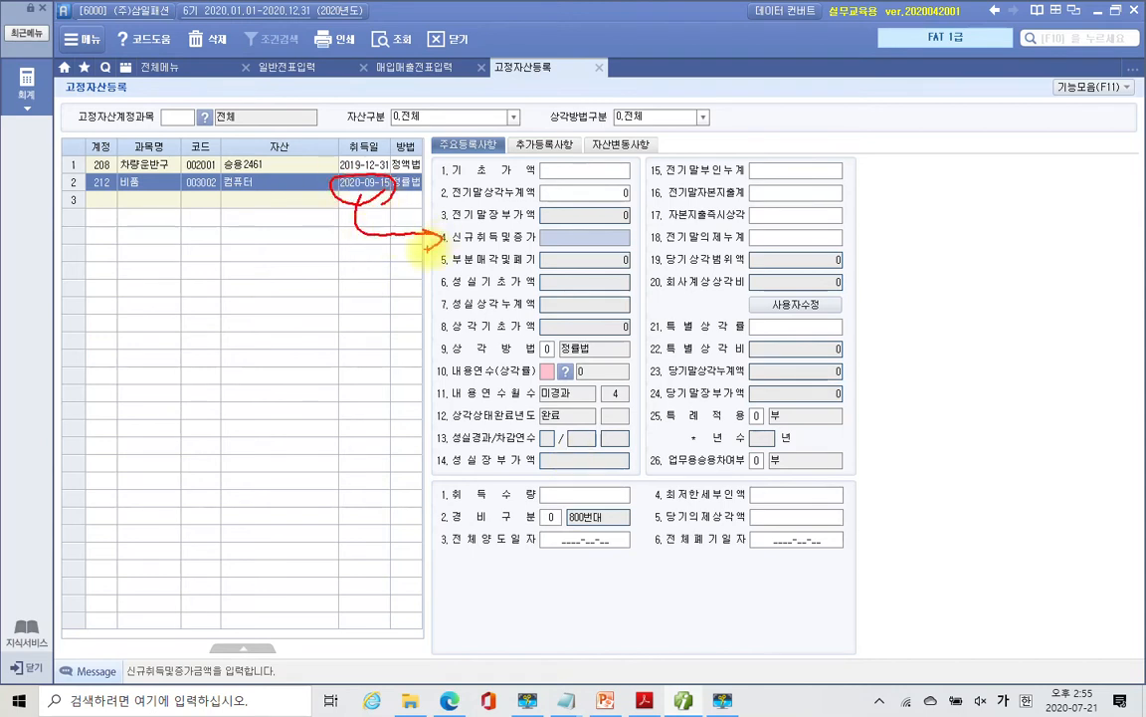
pyautogui.moveTo(441, 182); pyautogui.dragTo(576, 180)
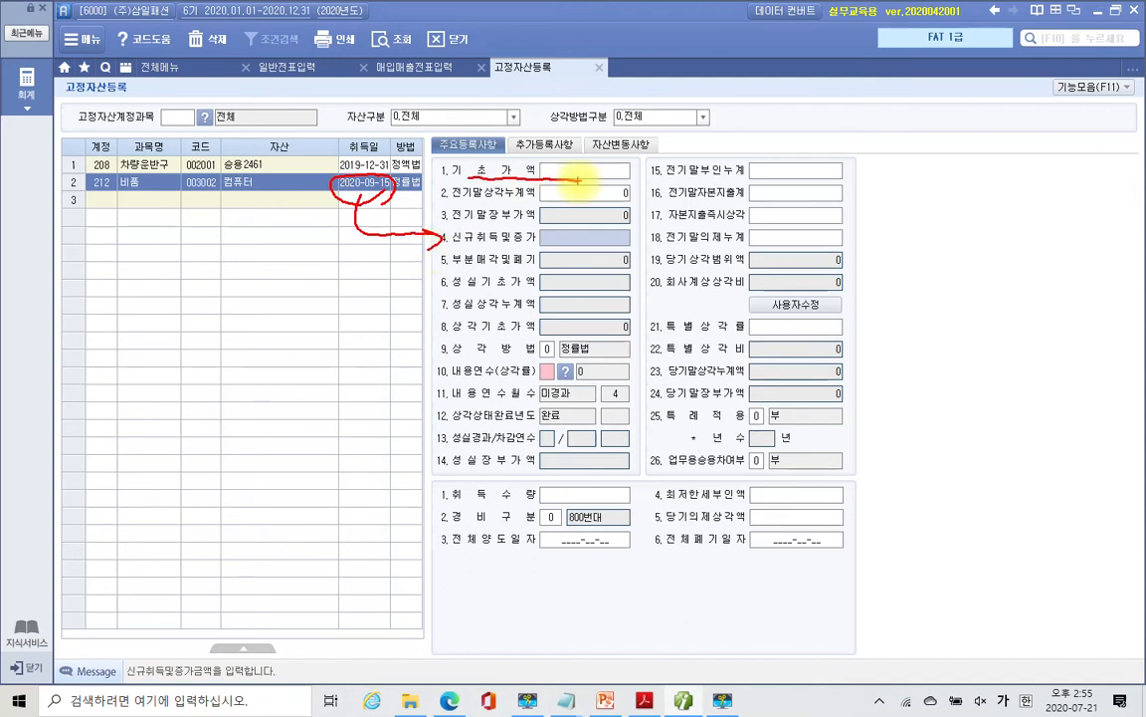
pyautogui.press('Escape')
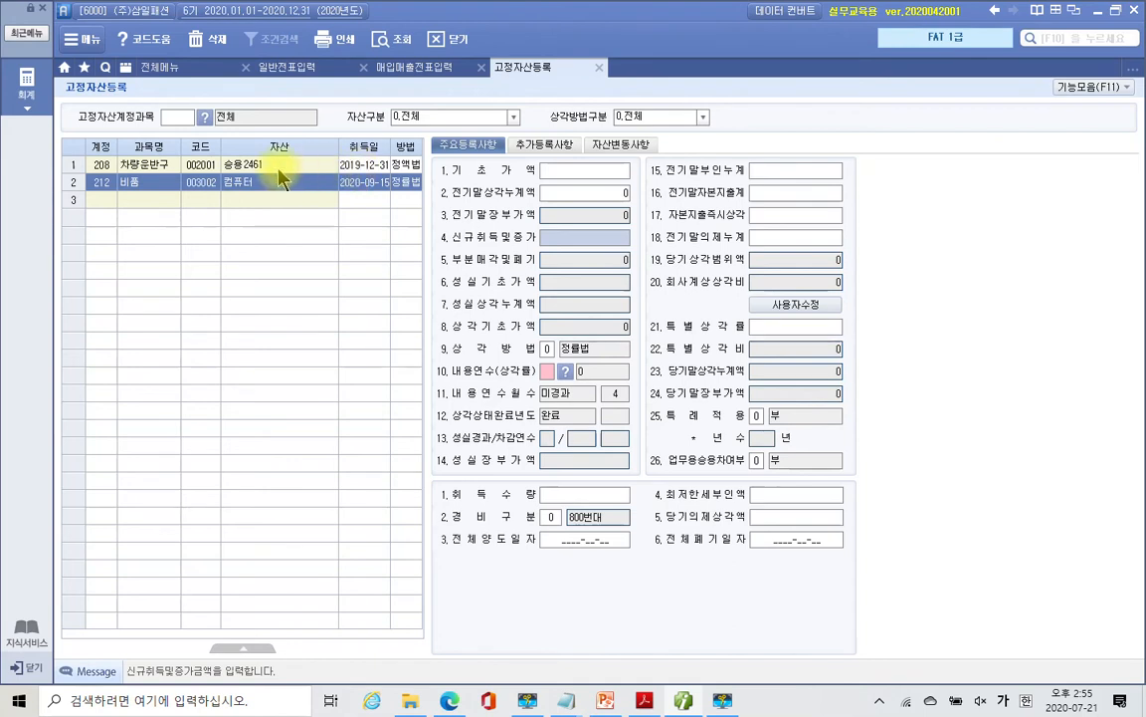
pyautogui.click(322, 170)
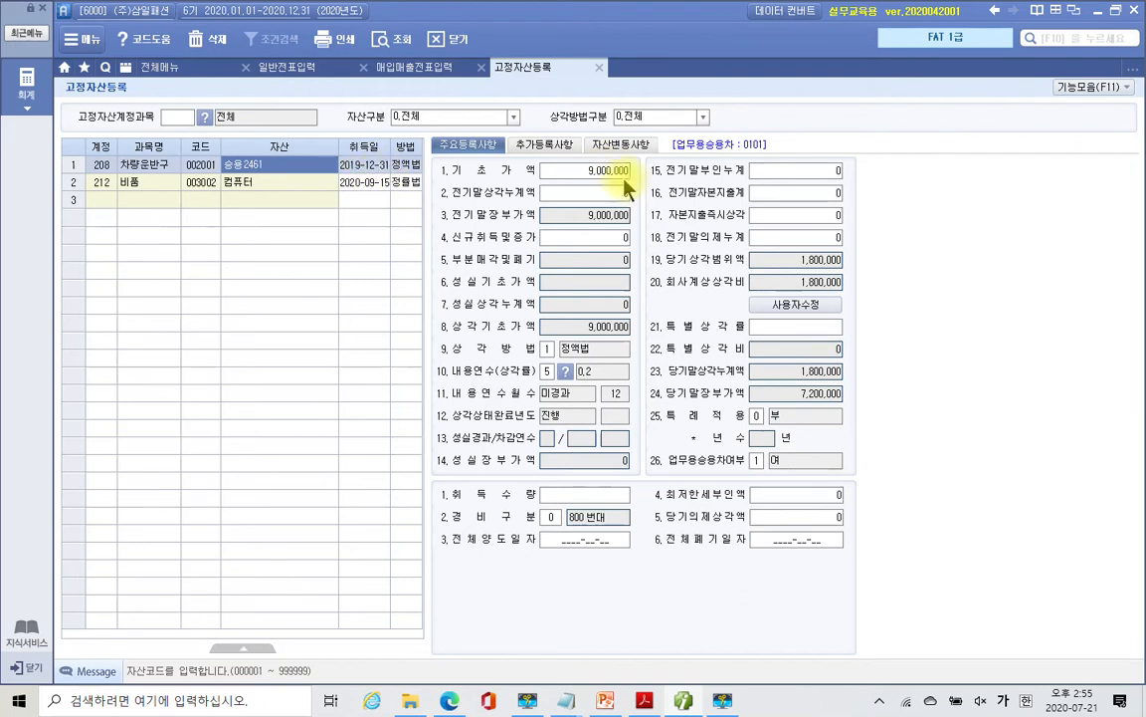
pyautogui.click(361, 185)
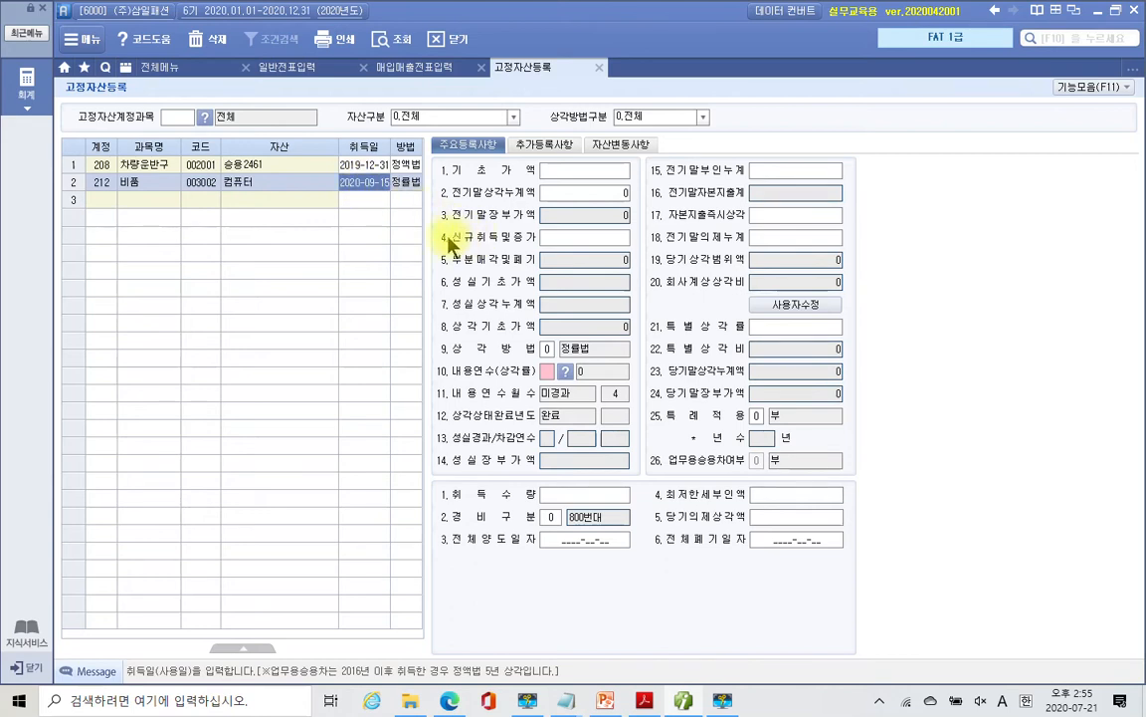
# - Enter 1,200,000 as the computer's 신규취득및증가 amount
pyautogui.moveTo(428, 227); pyautogui.dragTo(663, 259)
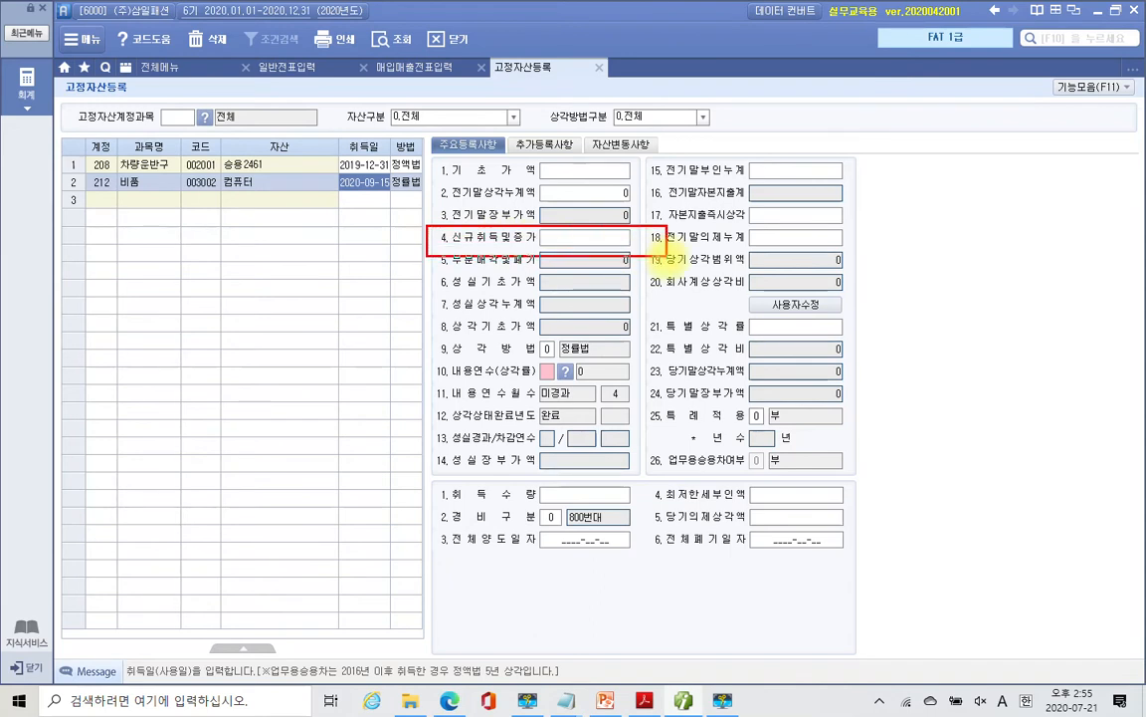
pyautogui.press('Escape')
pyautogui.click(582, 245)
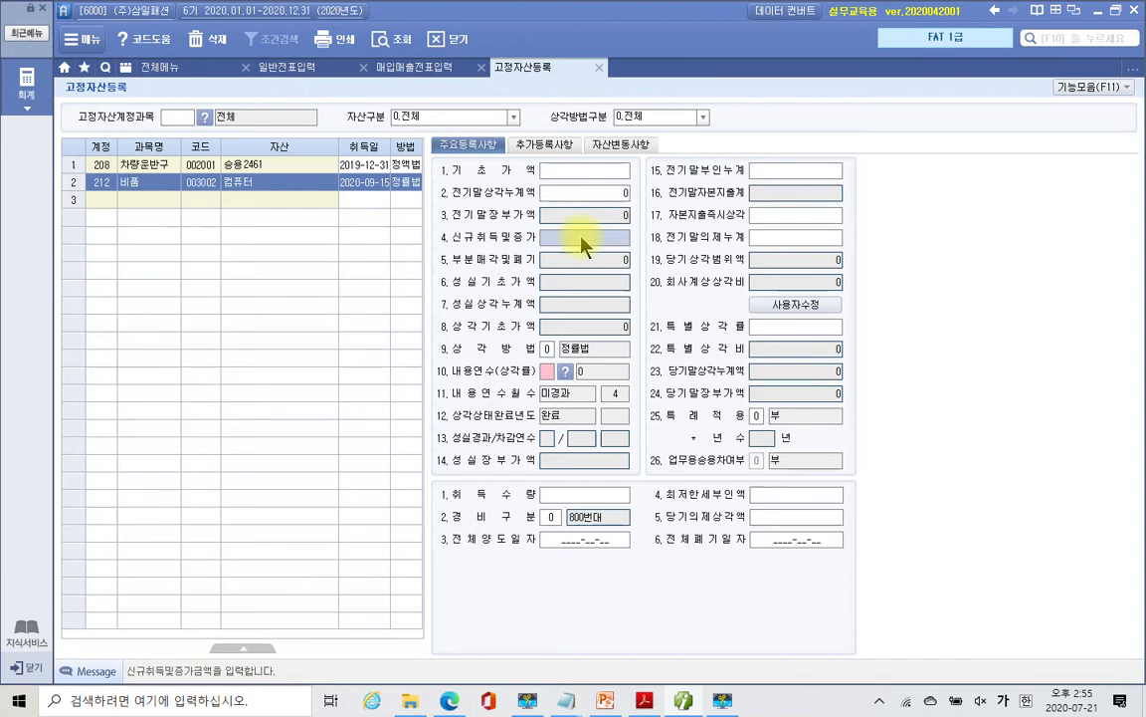
pyautogui.write('1,200')
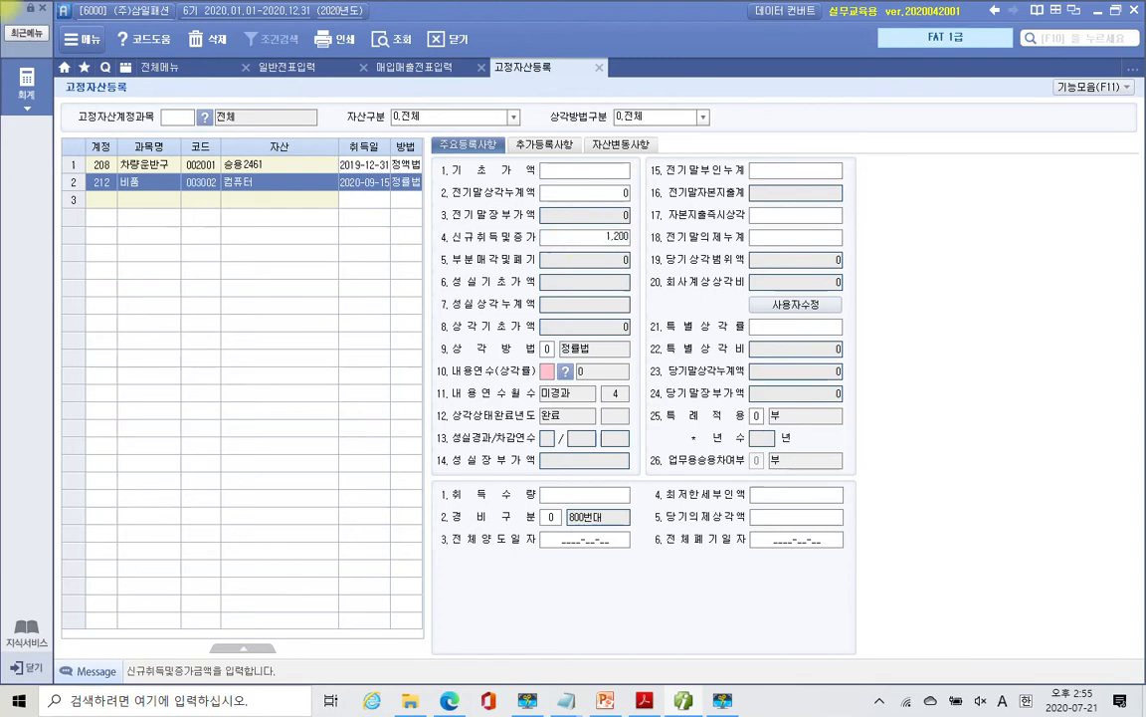
pyautogui.write(',000')
pyautogui.press('Return')
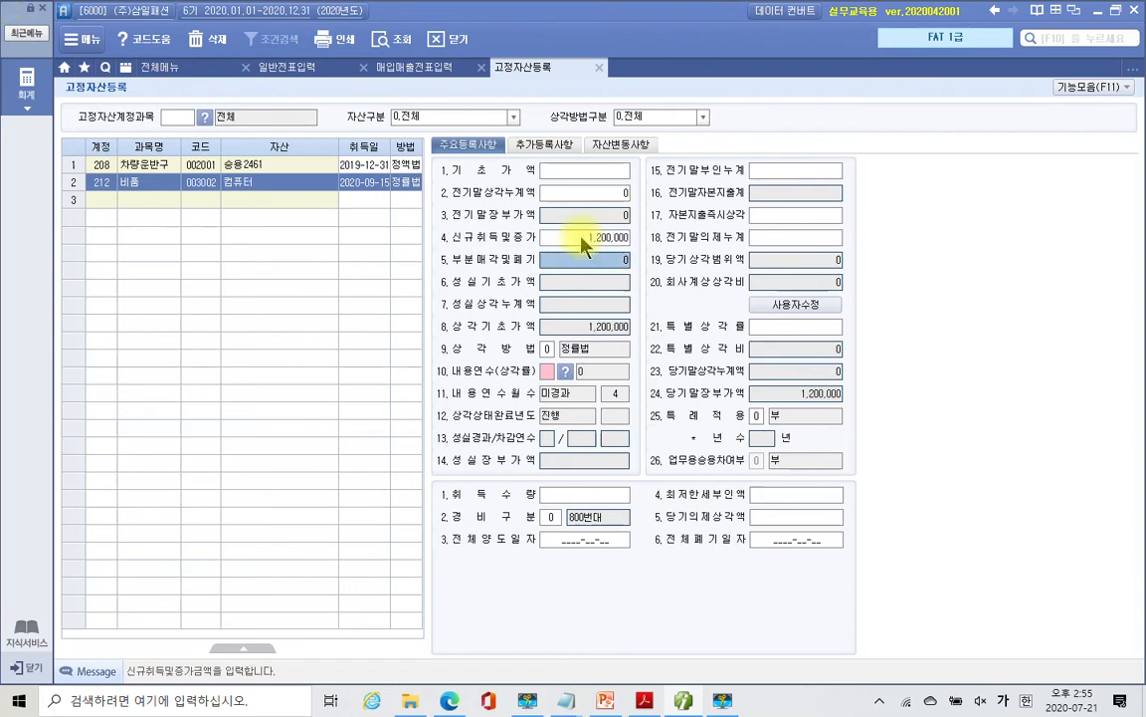
# - Keep the computer's 상각방법 at 0 정률법 and set its 내용연수 to 5 years
pyautogui.press('Return')
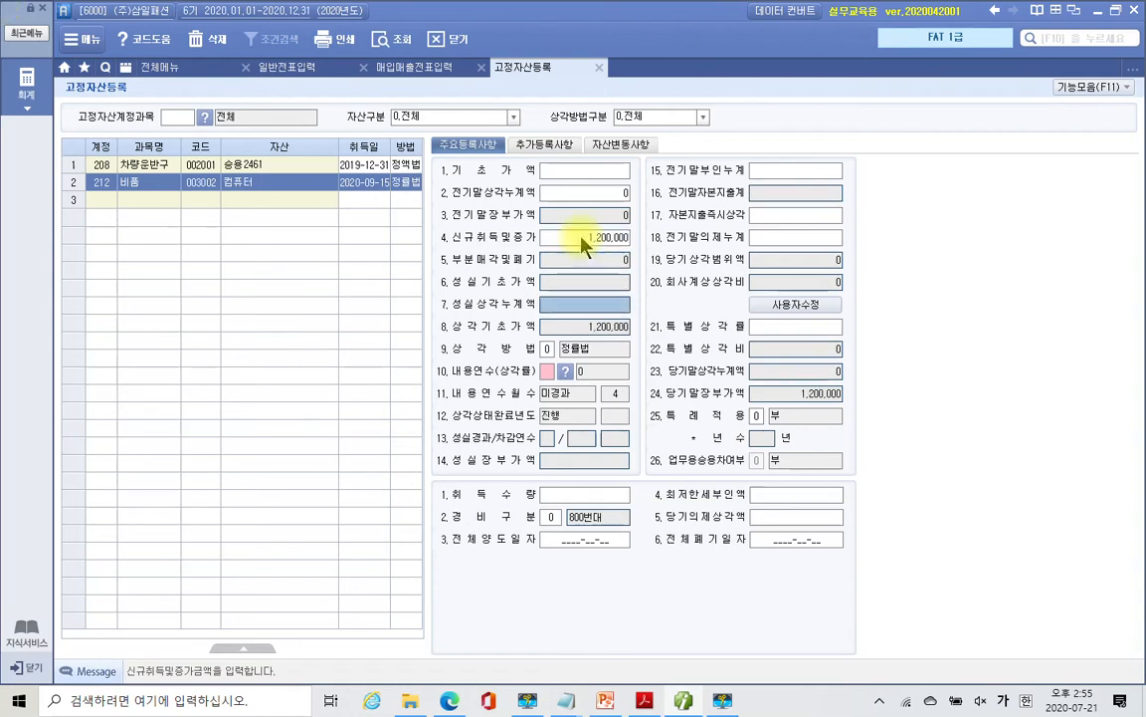
pyautogui.press('Return')
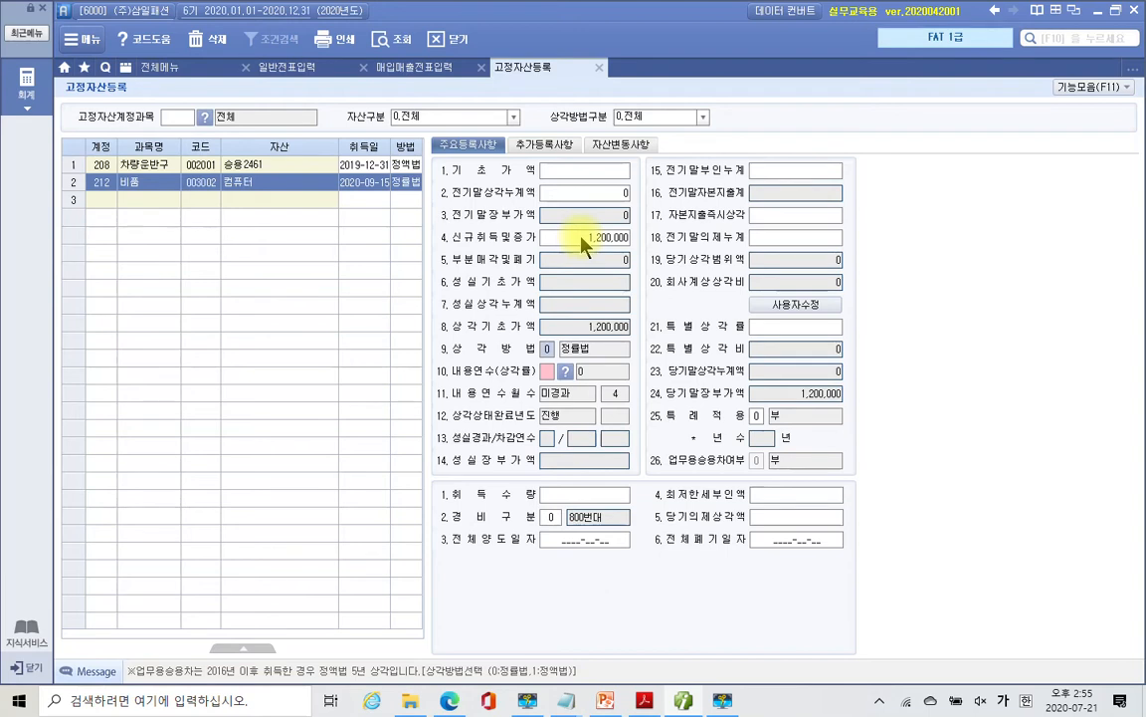
pyautogui.press('Return')
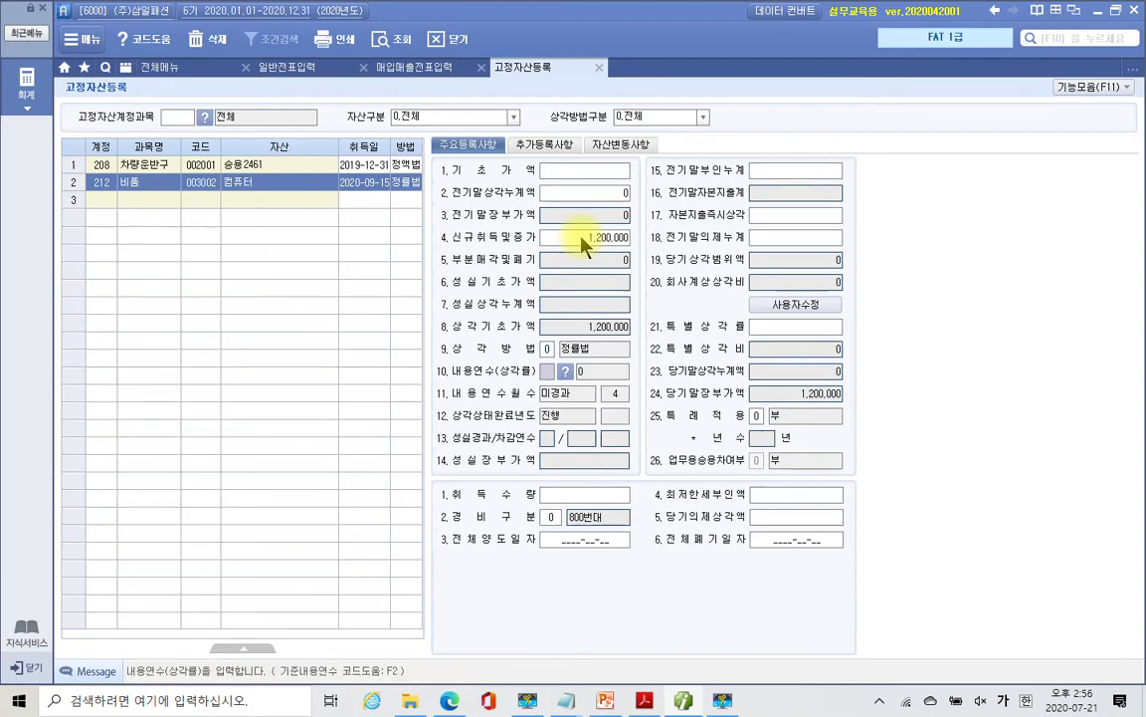
pyautogui.moveTo(570, 391)
pyautogui.mouseDown()
pyautogui.moveTo(520, 375)
pyautogui.moveTo(568, 393)
pyautogui.mouseUp()
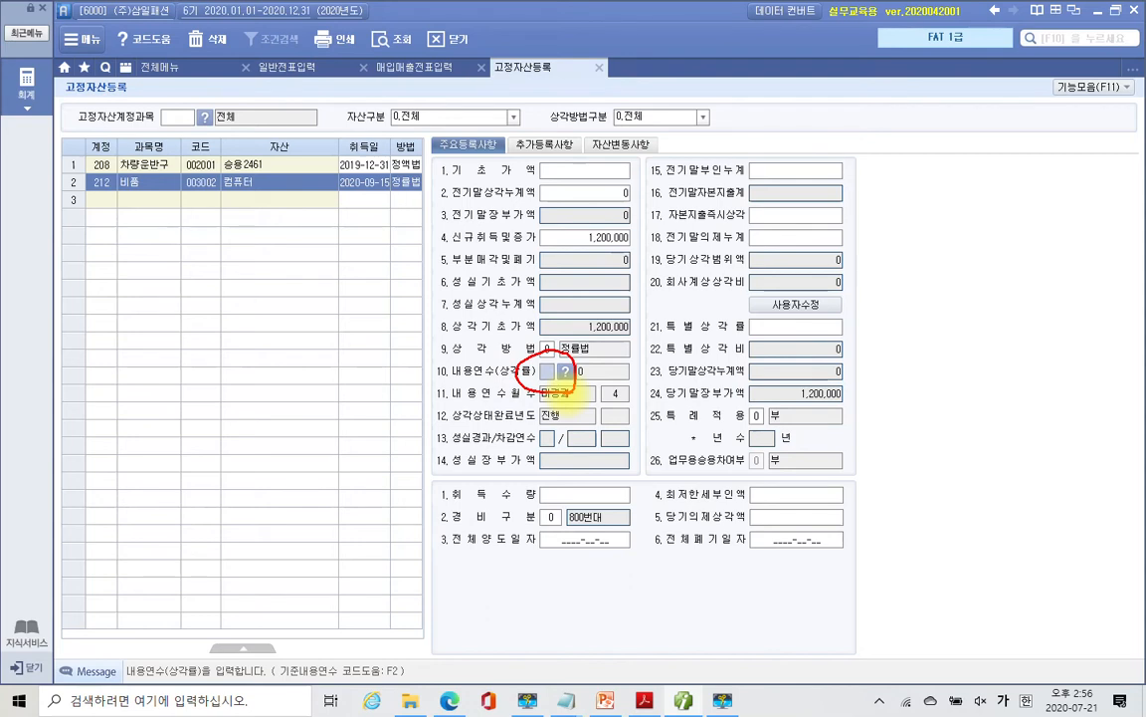
pyautogui.press('Escape')
pyautogui.write('5')
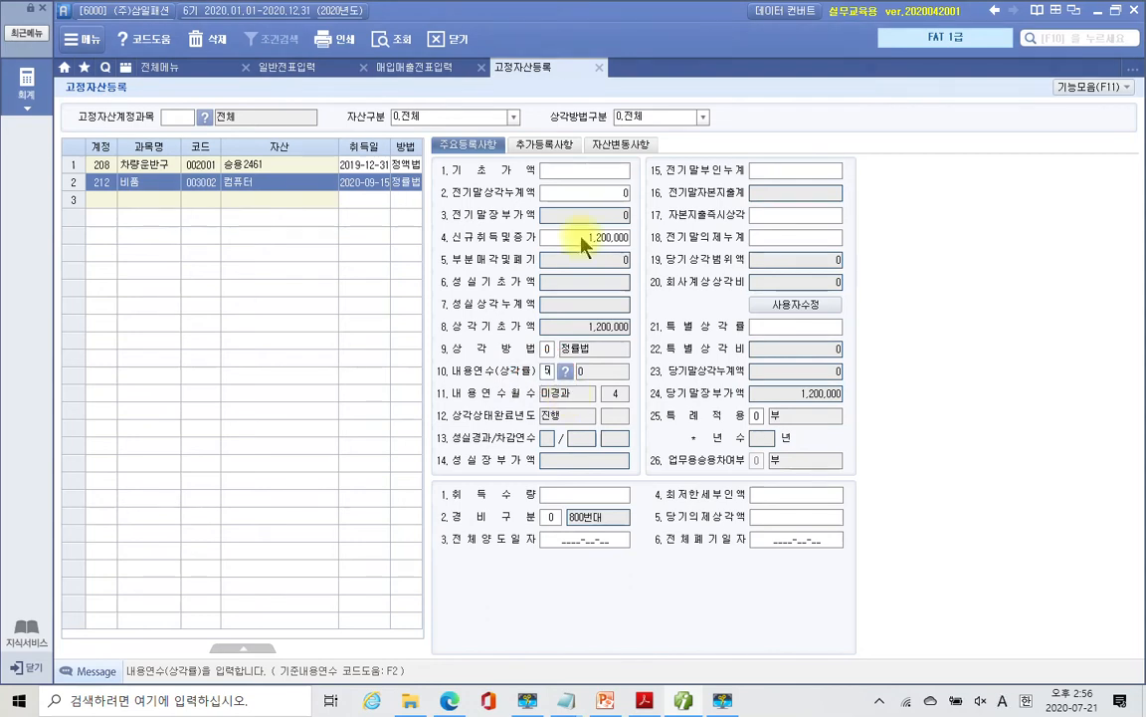
pyautogui.press('Return')
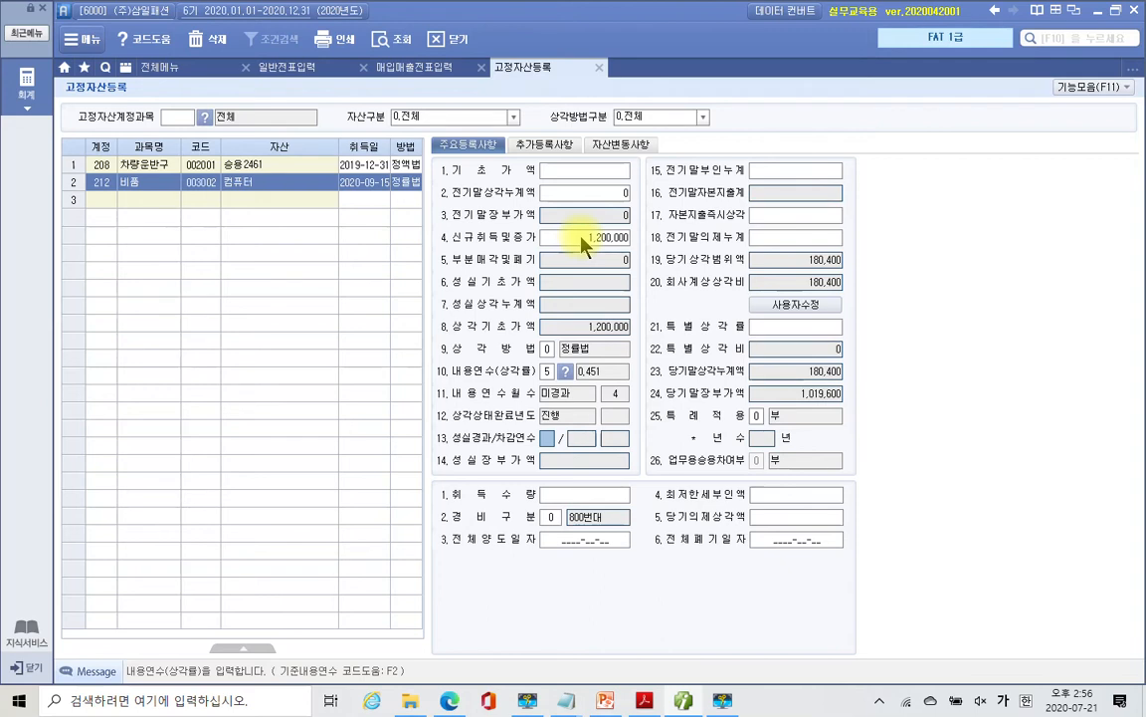
# - Set the computer's 경비구분 to 0.800번대
pyautogui.hotkey('ctrl', '2')
pyautogui.moveTo(450, 495)
pyautogui.mouseDown()
pyautogui.moveTo(448, 543)
pyautogui.moveTo(656, 510)
pyautogui.moveTo(513, 487)
pyautogui.moveTo(438, 513)
pyautogui.mouseUp()
pyautogui.moveTo(597, 501)
pyautogui.mouseDown()
pyautogui.moveTo(576, 527)
pyautogui.moveTo(614, 545)
pyautogui.mouseUp()
pyautogui.press('Escape')
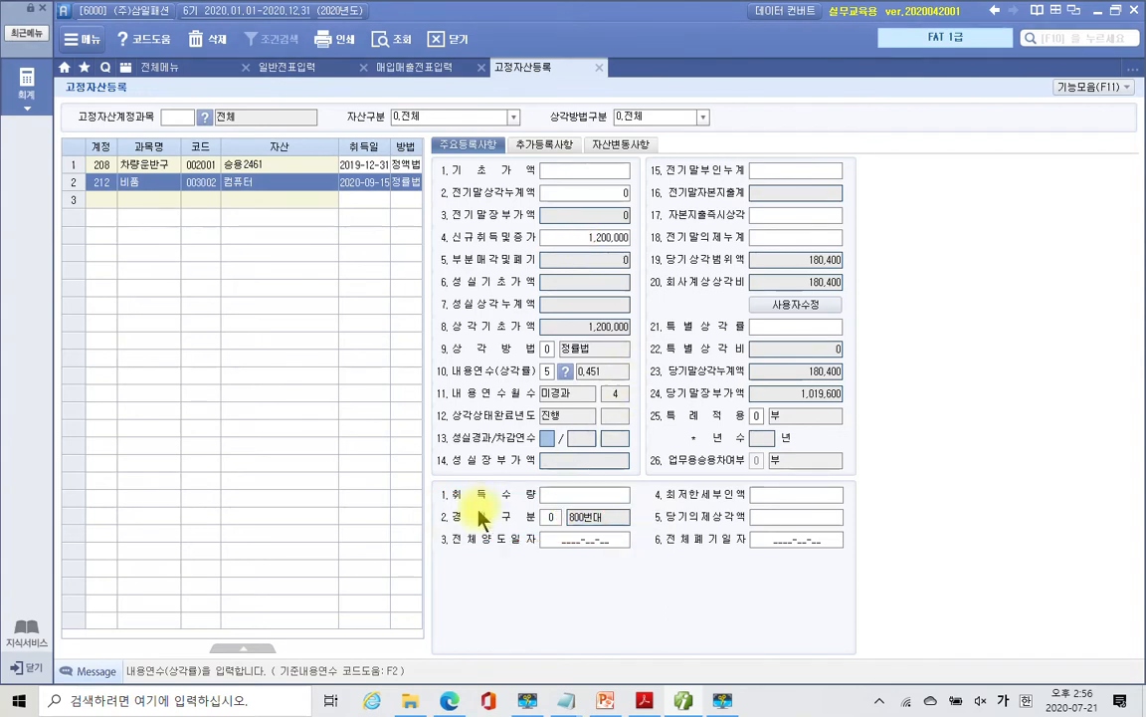
pyautogui.click(549, 520)
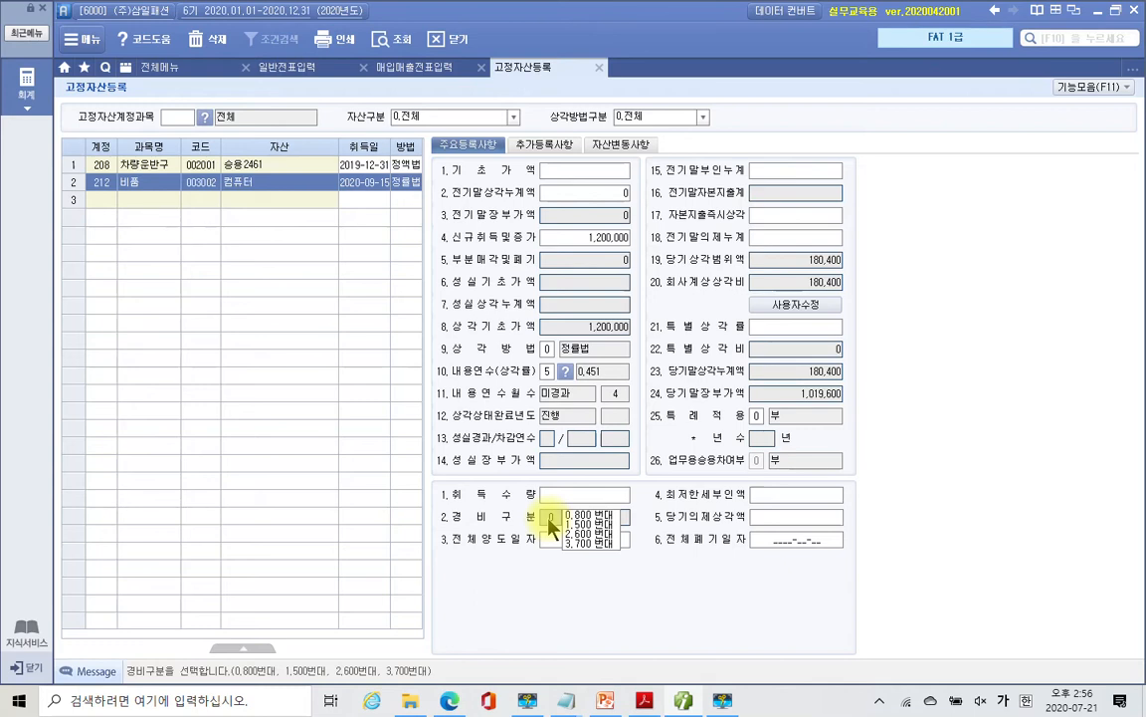
pyautogui.click(585, 517)
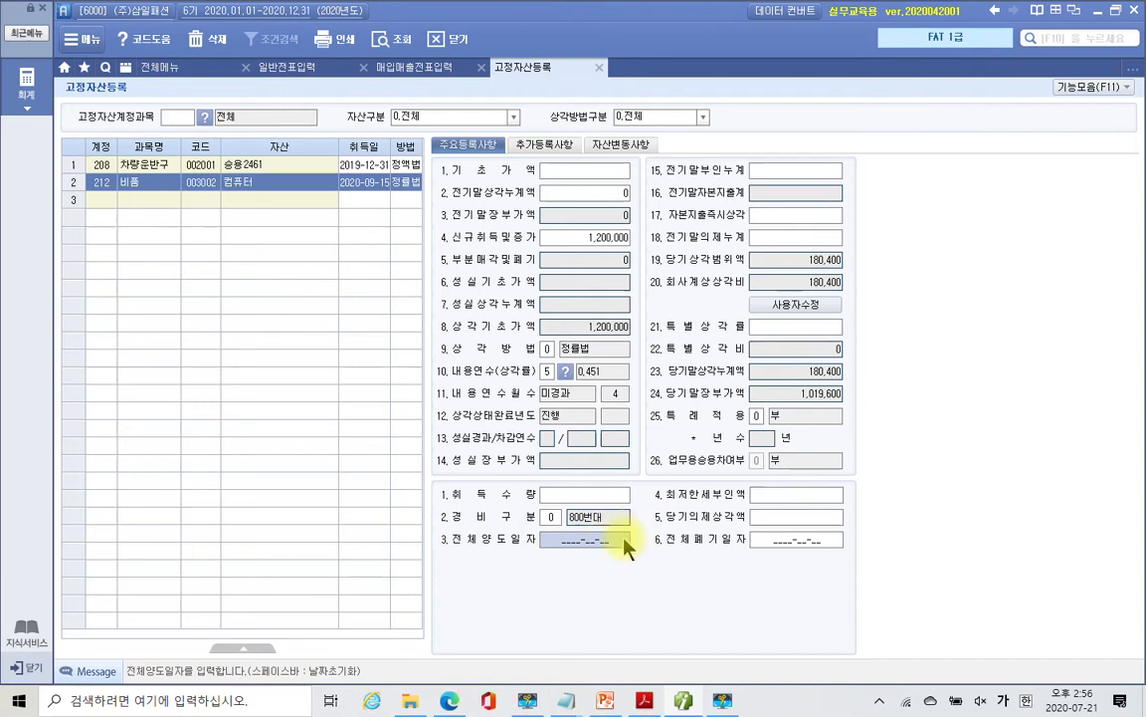
# - Examine the computer's 회사계상상각비 against its 내용연수월수, 취득일, 신규취득및증가 and 상각률
pyautogui.moveTo(645, 274); pyautogui.dragTo(866, 297)
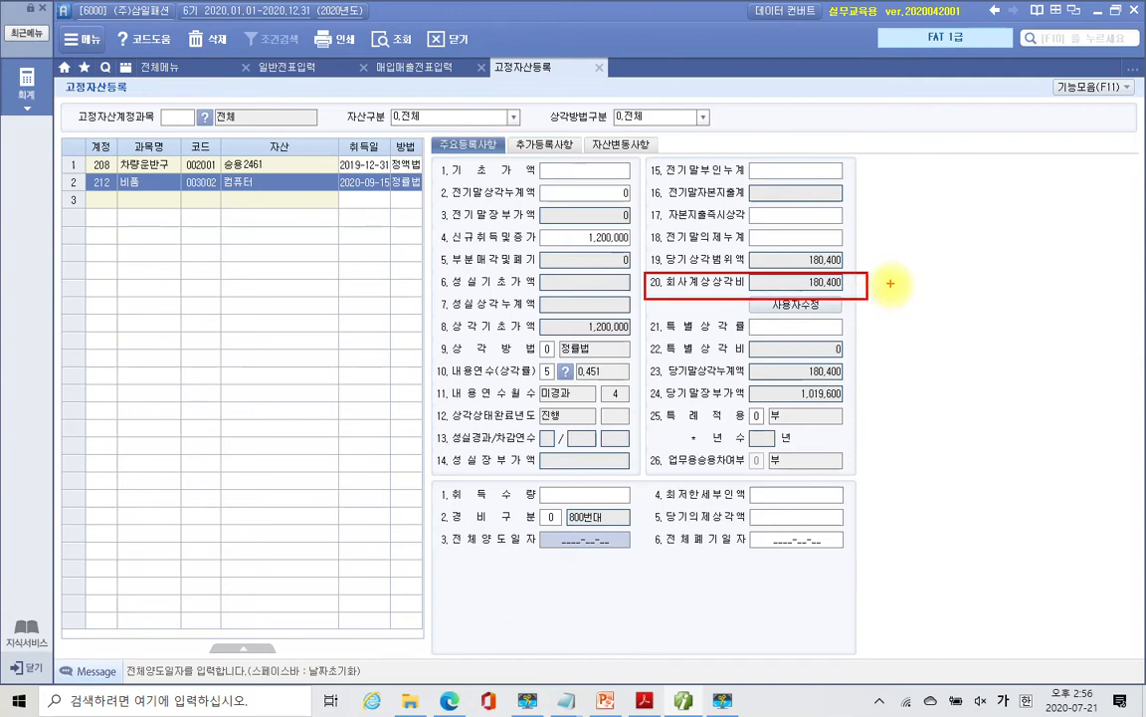
pyautogui.moveTo(902, 277)
pyautogui.mouseDown()
pyautogui.moveTo(898, 296)
pyautogui.moveTo(939, 282)
pyautogui.mouseUp()
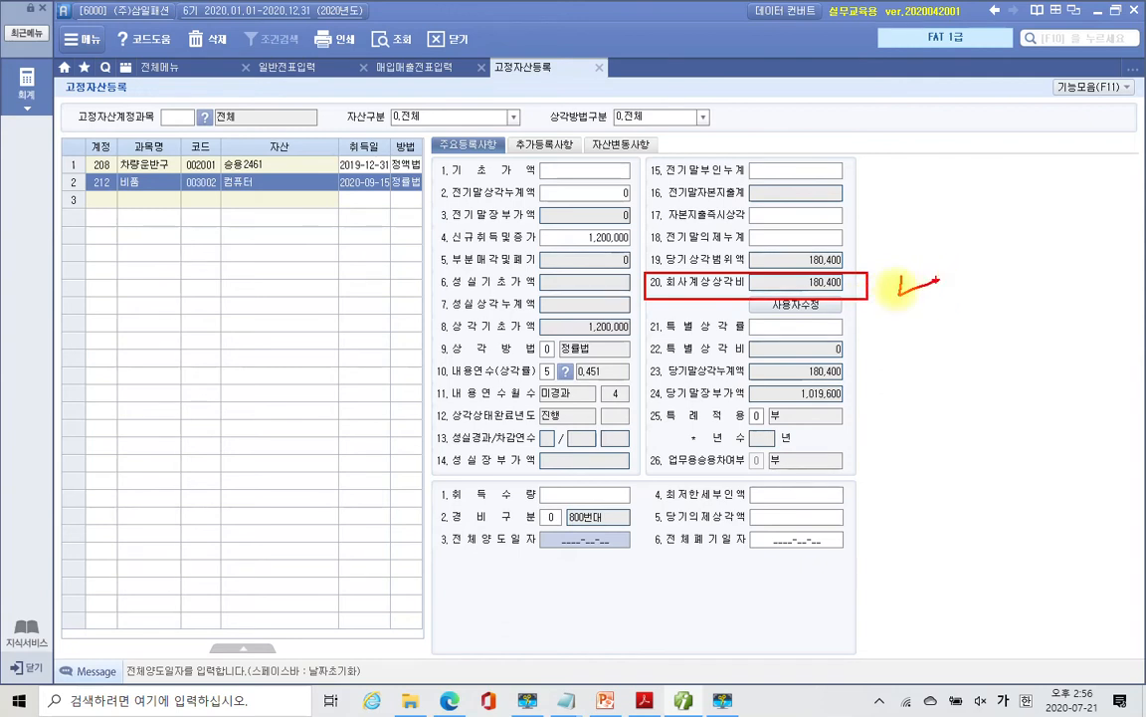
pyautogui.moveTo(600, 384); pyautogui.dragTo(630, 403)
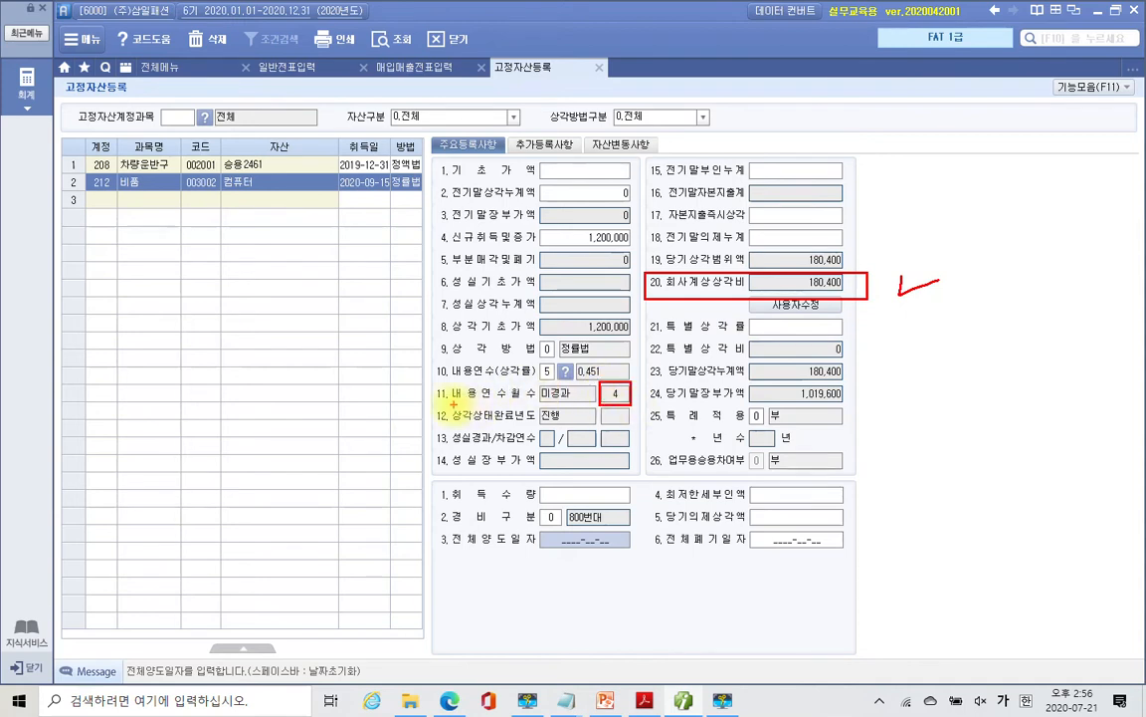
pyautogui.moveTo(456, 402); pyautogui.dragTo(537, 402)
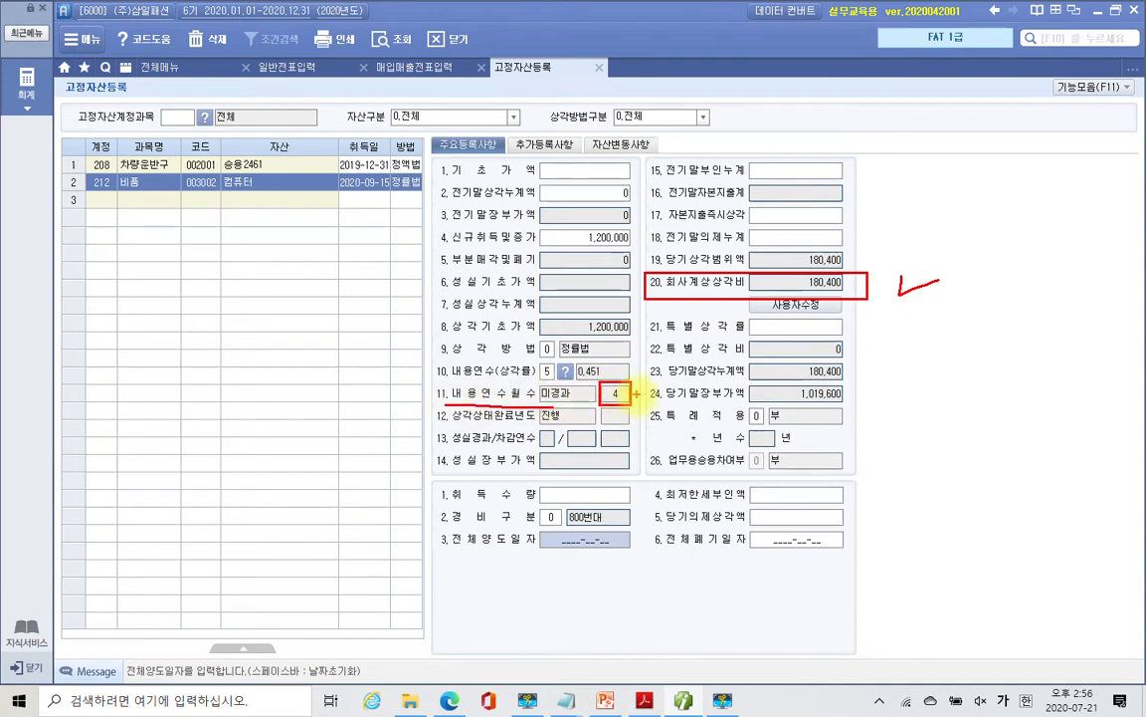
pyautogui.hotkey('ctrl', 'z')
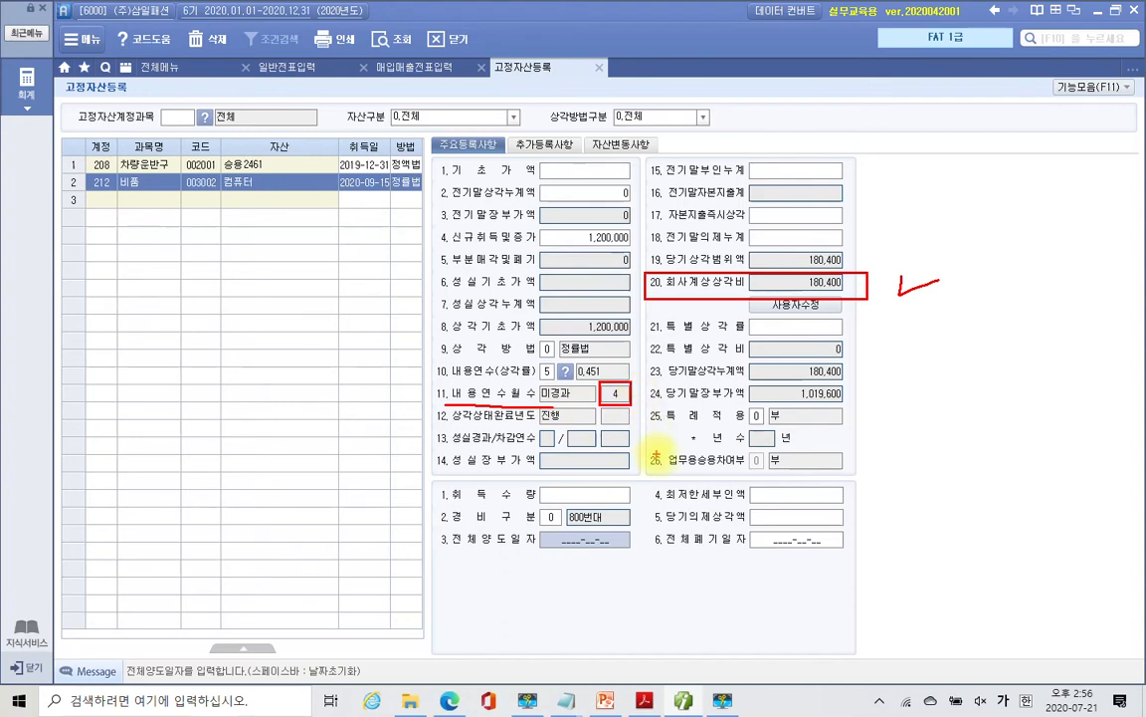
pyautogui.moveTo(370, 167)
pyautogui.mouseDown()
pyautogui.moveTo(343, 194)
pyautogui.moveTo(381, 222)
pyautogui.mouseUp()
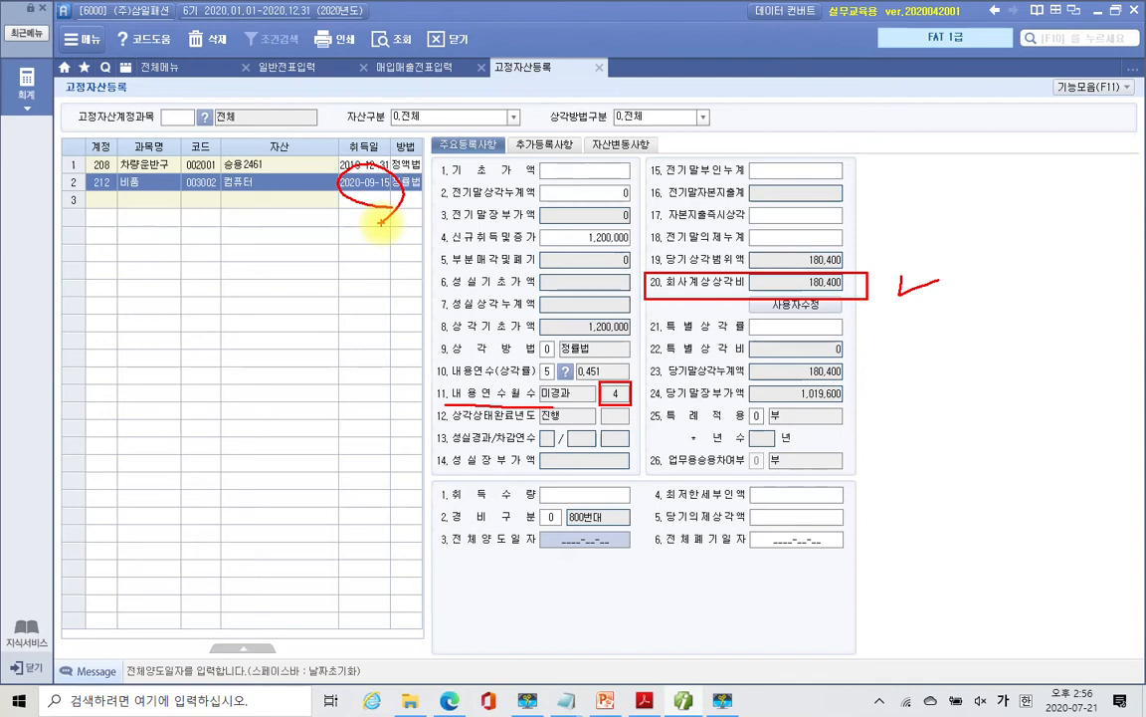
pyautogui.moveTo(841, 271); pyautogui.dragTo(852, 320)
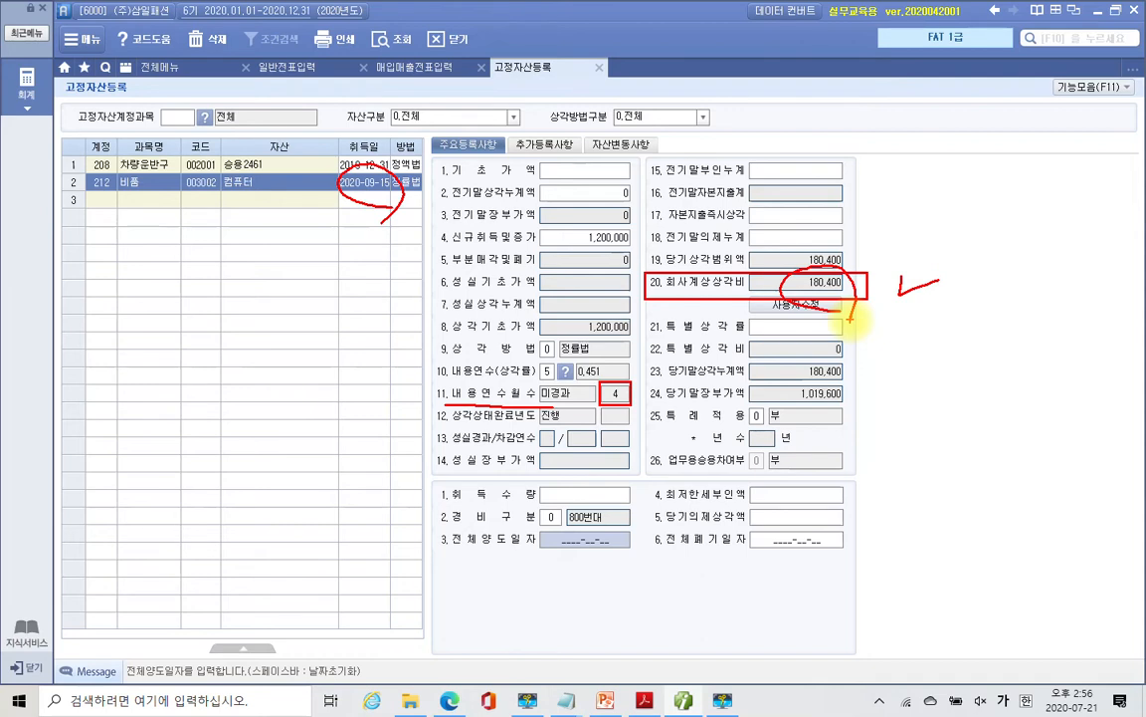
pyautogui.moveTo(565, 231); pyautogui.dragTo(595, 267)
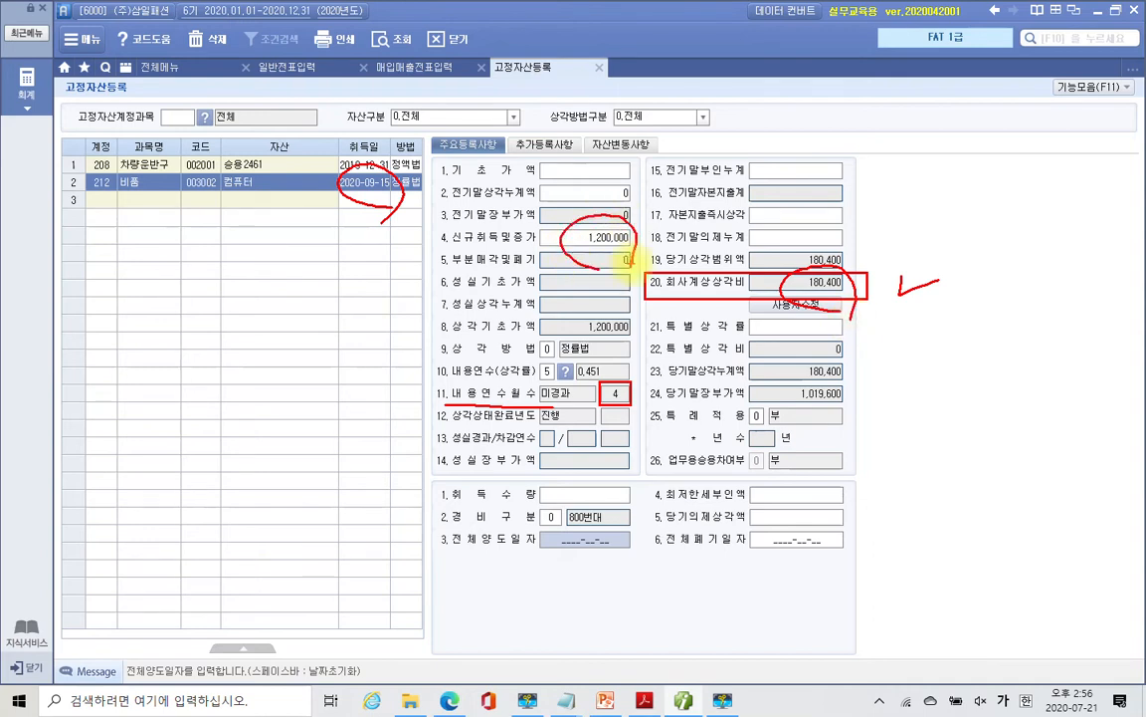
pyautogui.moveTo(565, 371); pyautogui.dragTo(609, 391)
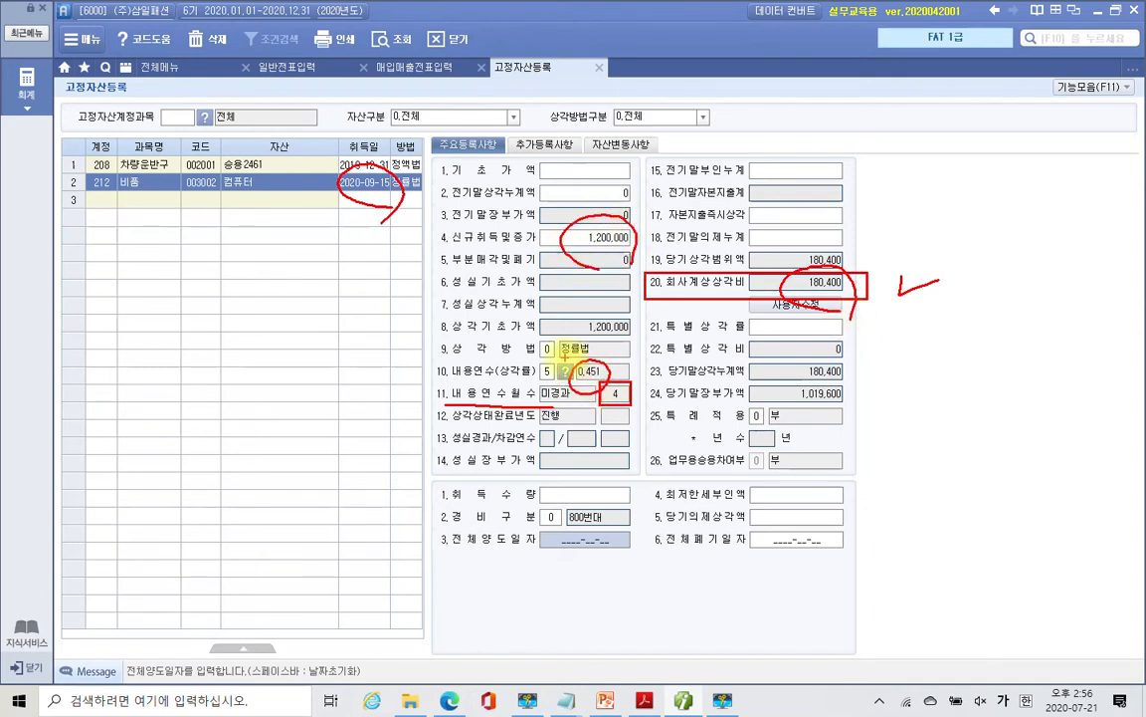
pyautogui.press('Escape')
# - Switch to the Windows calculator and multiply the acquisition amount 1,200,000 by the depreciation rate 0.451
pyautogui.click(19, 701)
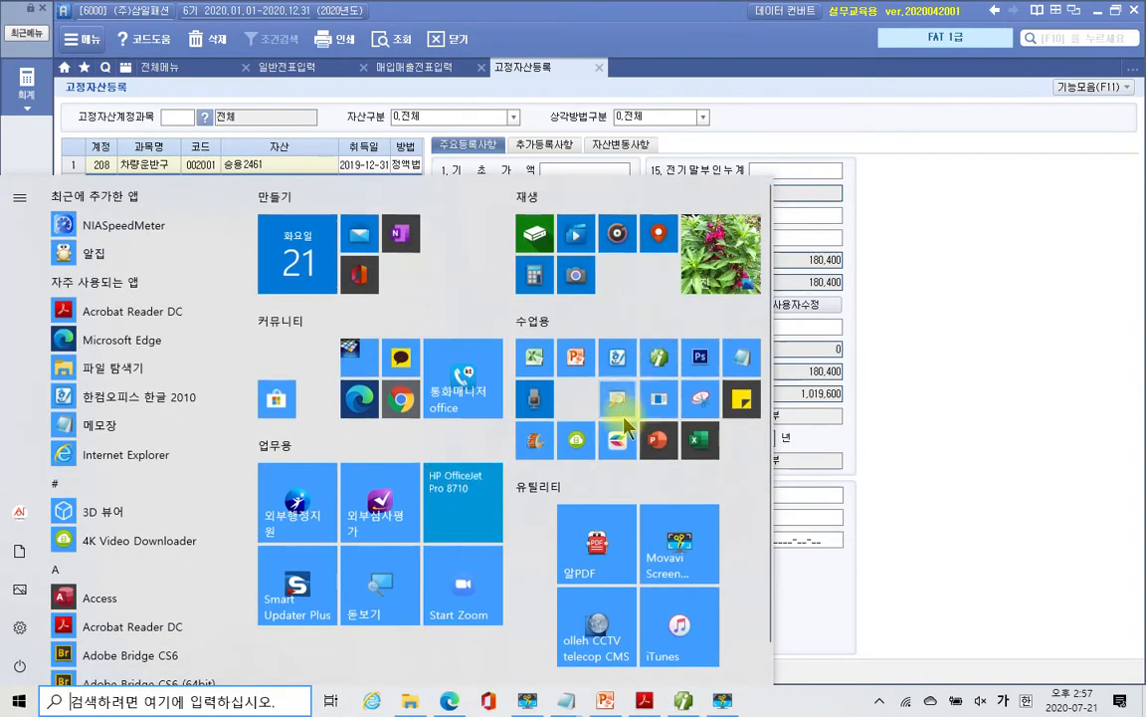
pyautogui.click(532, 272)
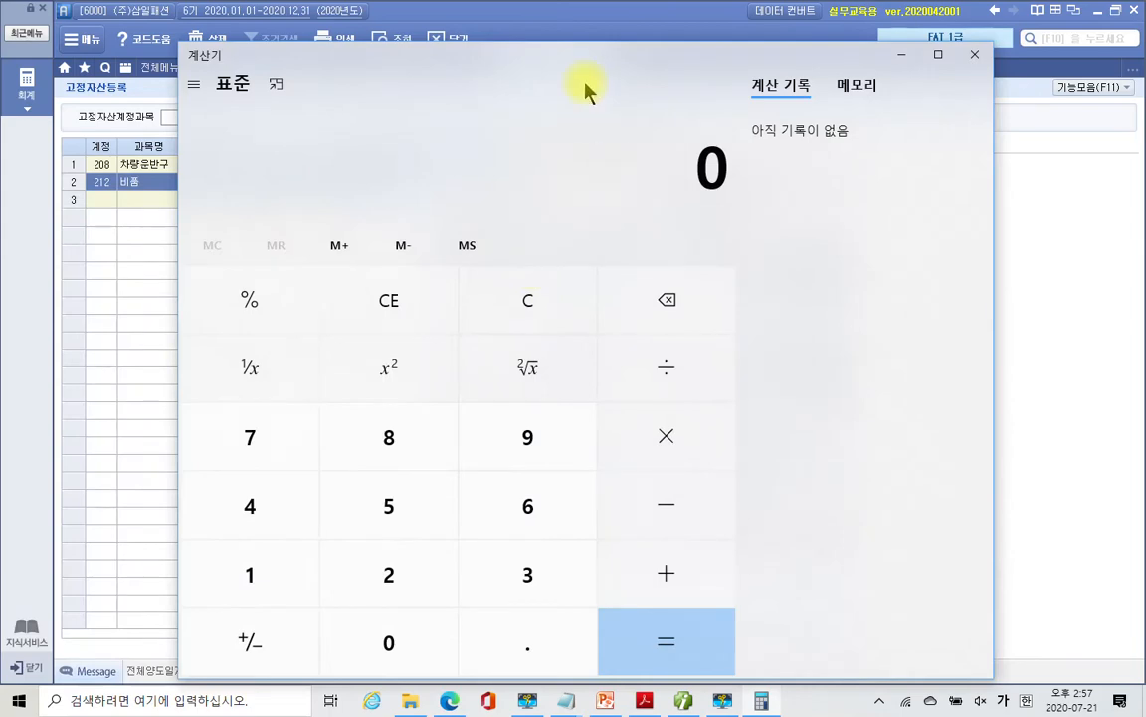
pyautogui.moveTo(582, 87); pyautogui.dragTo(640, 63)
pyautogui.write('1200000')
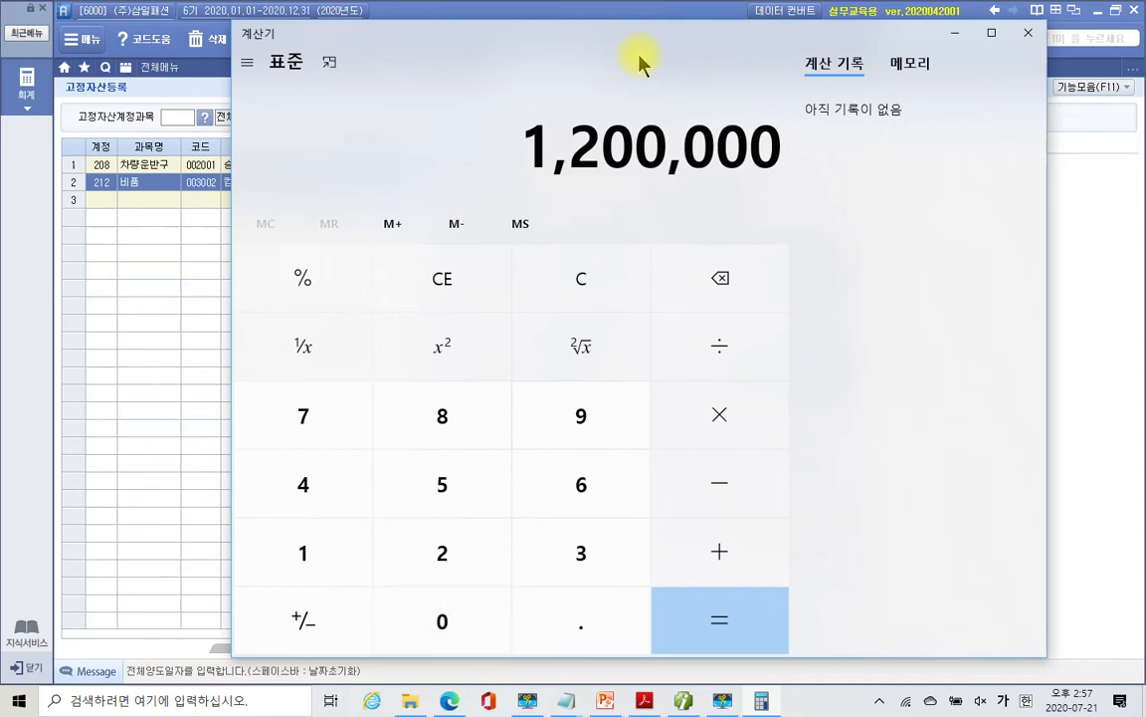
pyautogui.press('*')
pyautogui.write('0.5')
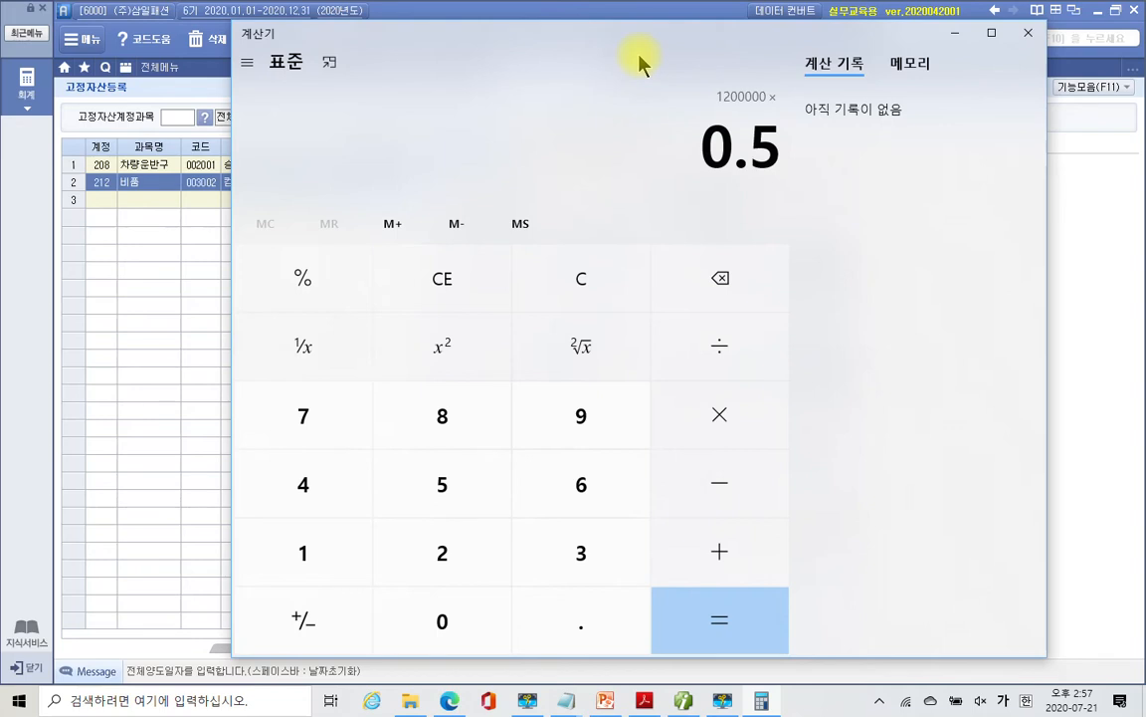
pyautogui.press('BackSpace')
pyautogui.write('451')
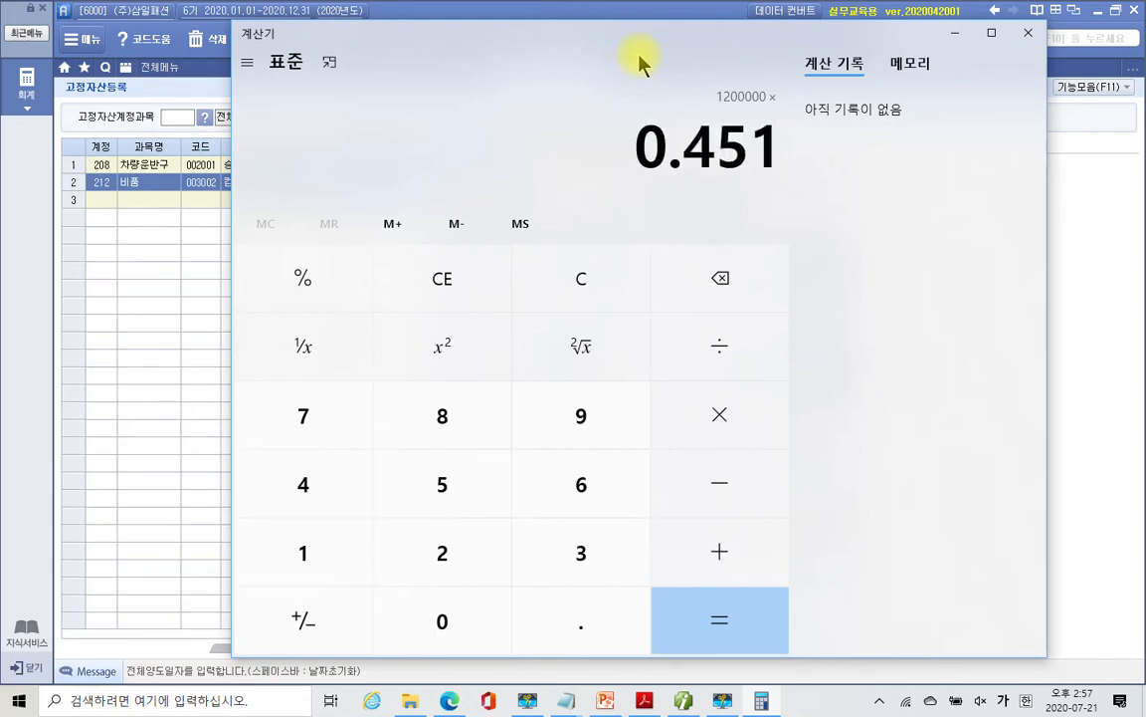
pyautogui.press('Return')
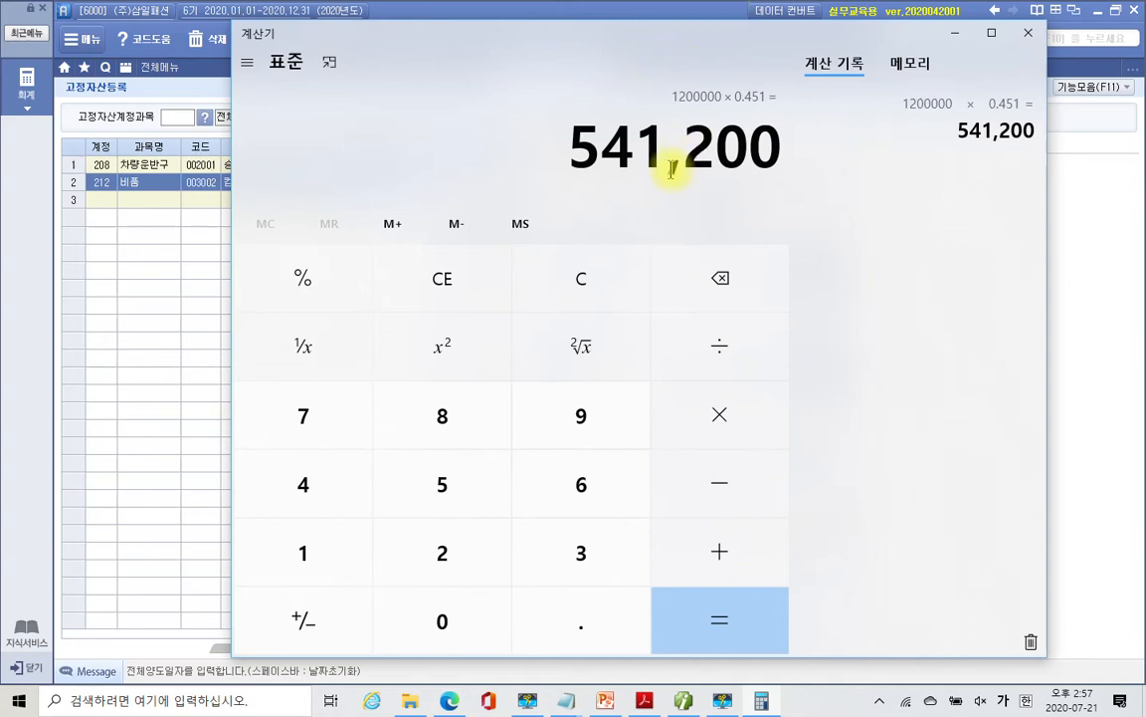
pyautogui.moveTo(686, 211)
pyautogui.mouseDown()
pyautogui.moveTo(635, 84)
pyautogui.moveTo(773, 189)
pyautogui.moveTo(767, 210)
pyautogui.mouseUp()
pyautogui.moveTo(840, 111); pyautogui.dragTo(841, 175)
pyautogui.moveTo(883, 154)
pyautogui.mouseDown()
pyautogui.moveTo(914, 146)
pyautogui.moveTo(903, 171)
pyautogui.moveTo(925, 176)
pyautogui.mouseUp()
pyautogui.moveTo(834, 226); pyautogui.dragTo(834, 296)
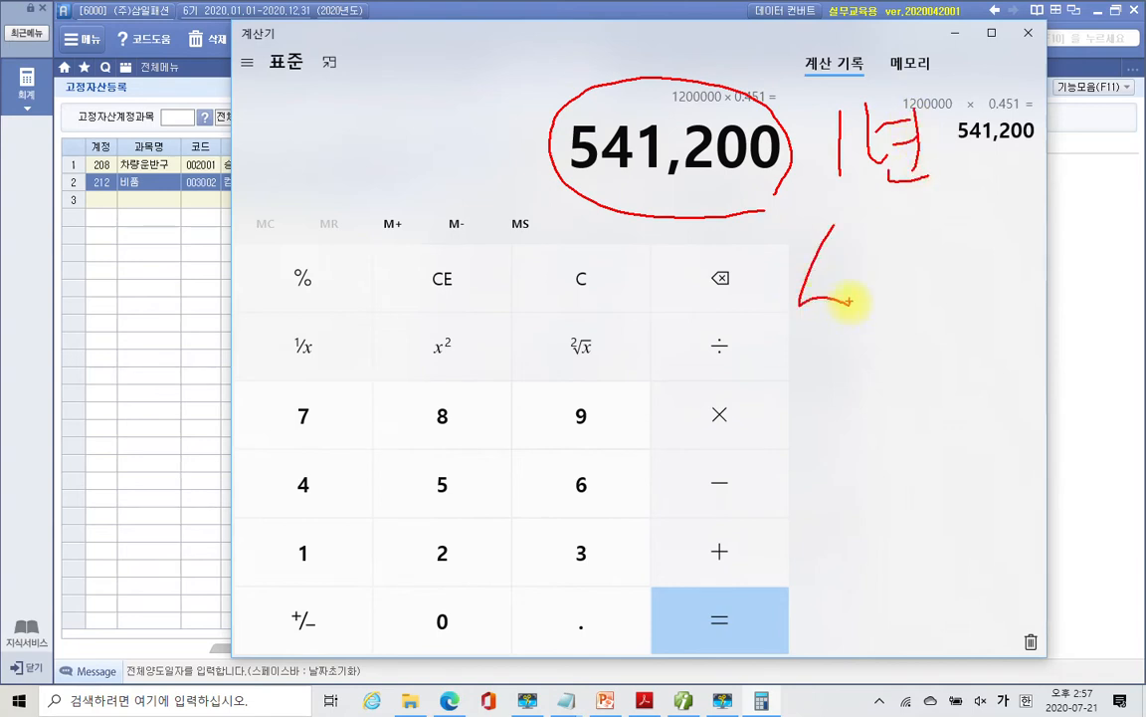
pyautogui.moveTo(843, 249); pyautogui.dragTo(818, 300)
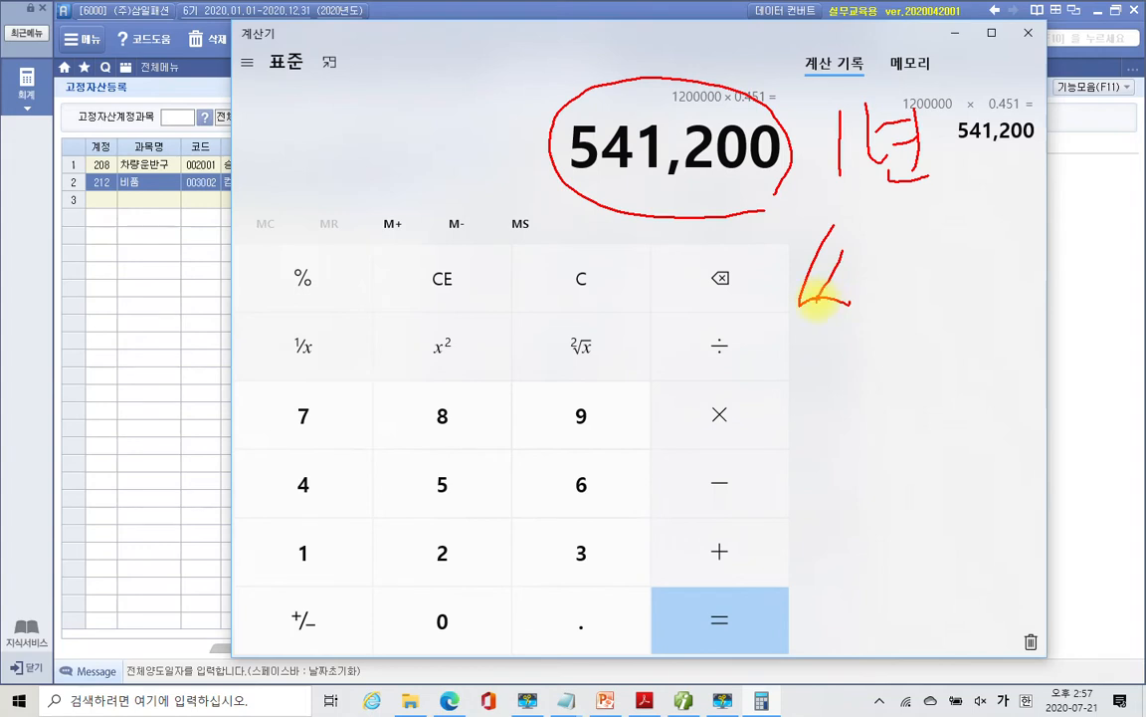
pyautogui.moveTo(757, 211); pyautogui.dragTo(711, 251)
pyautogui.moveTo(713, 207); pyautogui.dragTo(742, 249)
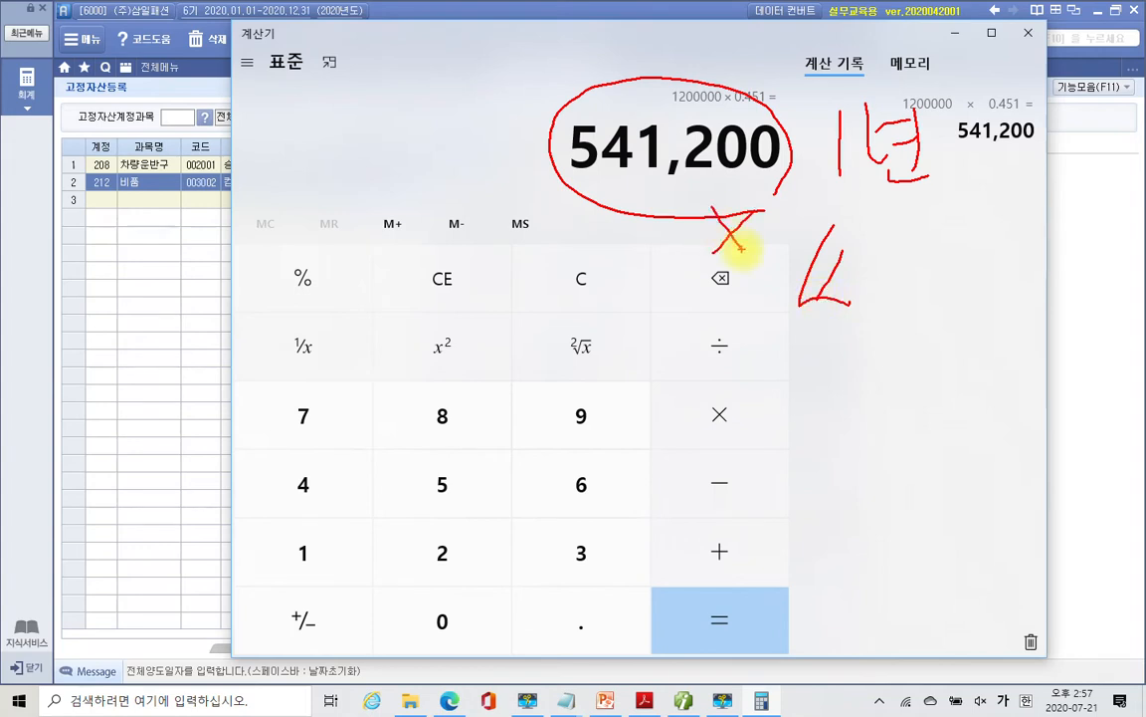
pyautogui.moveTo(897, 262); pyautogui.dragTo(864, 321)
pyautogui.moveTo(933, 240); pyautogui.dragTo(919, 318)
pyautogui.moveTo(955, 274)
pyautogui.mouseDown()
pyautogui.moveTo(955, 318)
pyautogui.moveTo(984, 325)
pyautogui.mouseUp()
pyautogui.moveTo(814, 302)
pyautogui.mouseDown()
pyautogui.moveTo(796, 232)
pyautogui.moveTo(826, 336)
pyautogui.mouseUp()
pyautogui.press('Escape')
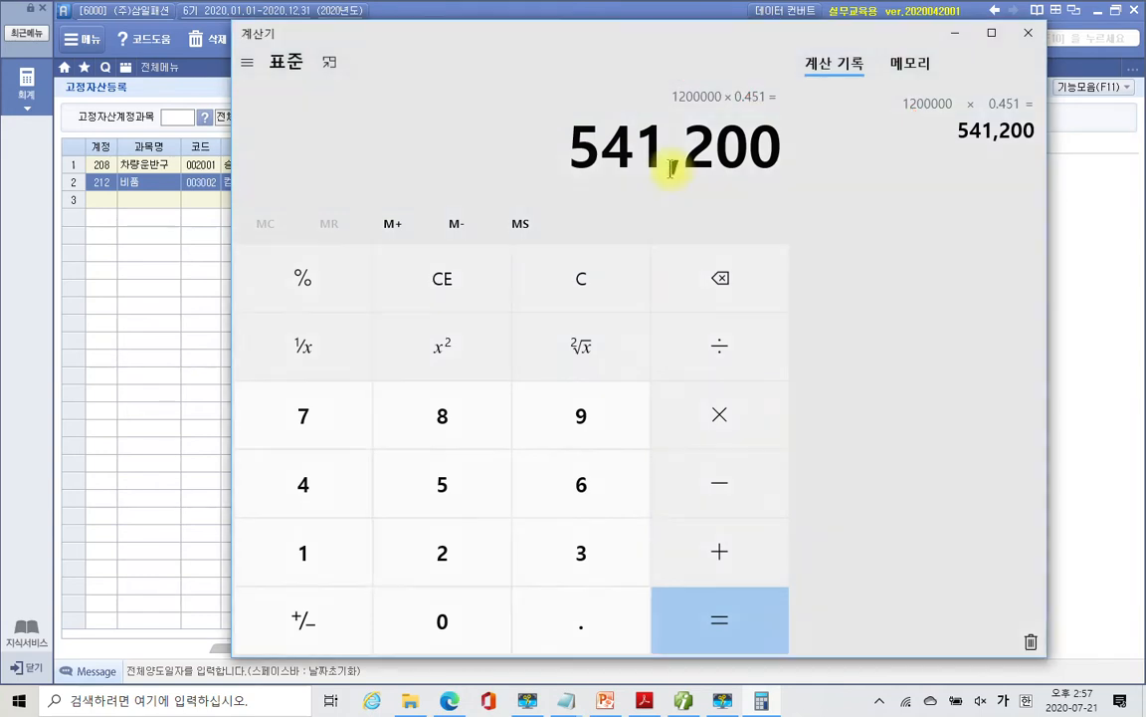
# - Prorate the calculated annual depreciation for the months in use by multiplying it by 4 and dividing by 12
pyautogui.click(718, 416)
pyautogui.write('4')
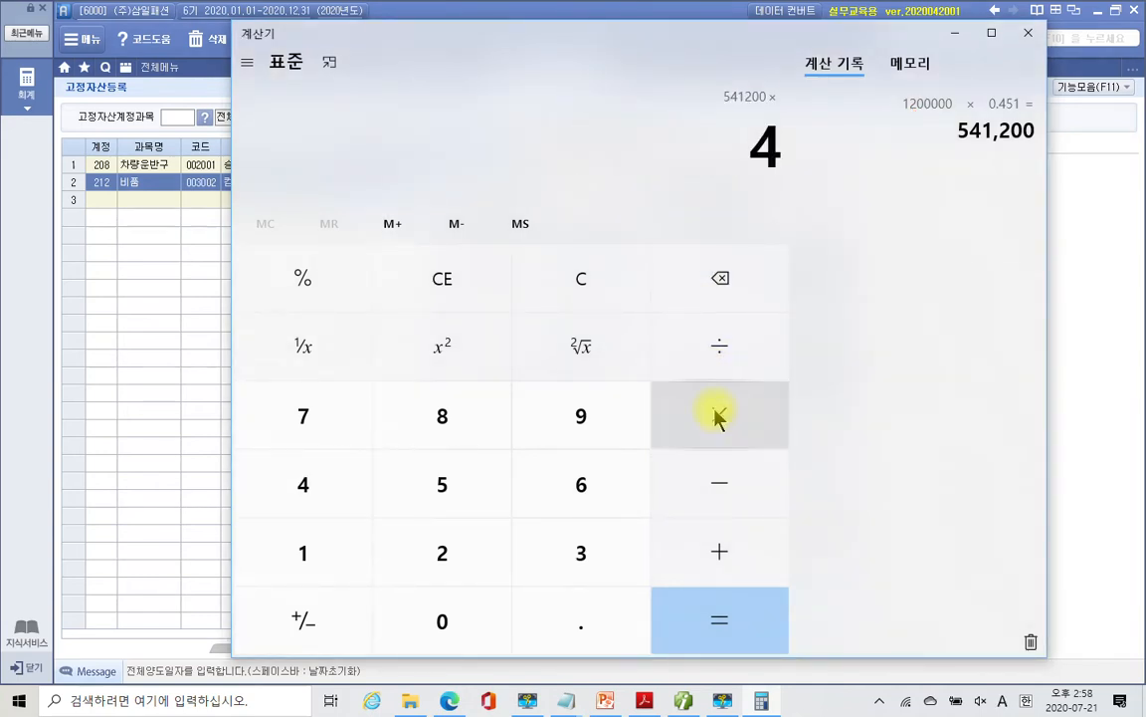
pyautogui.press('/')
pyautogui.write('12')
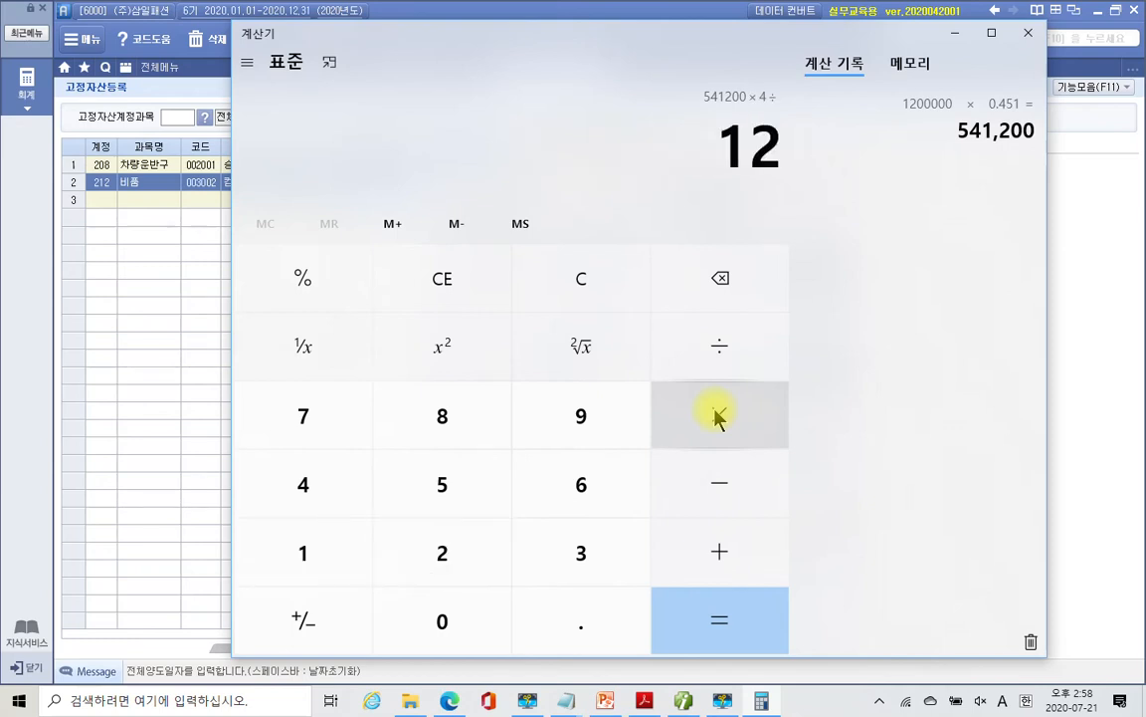
pyautogui.press('Return')
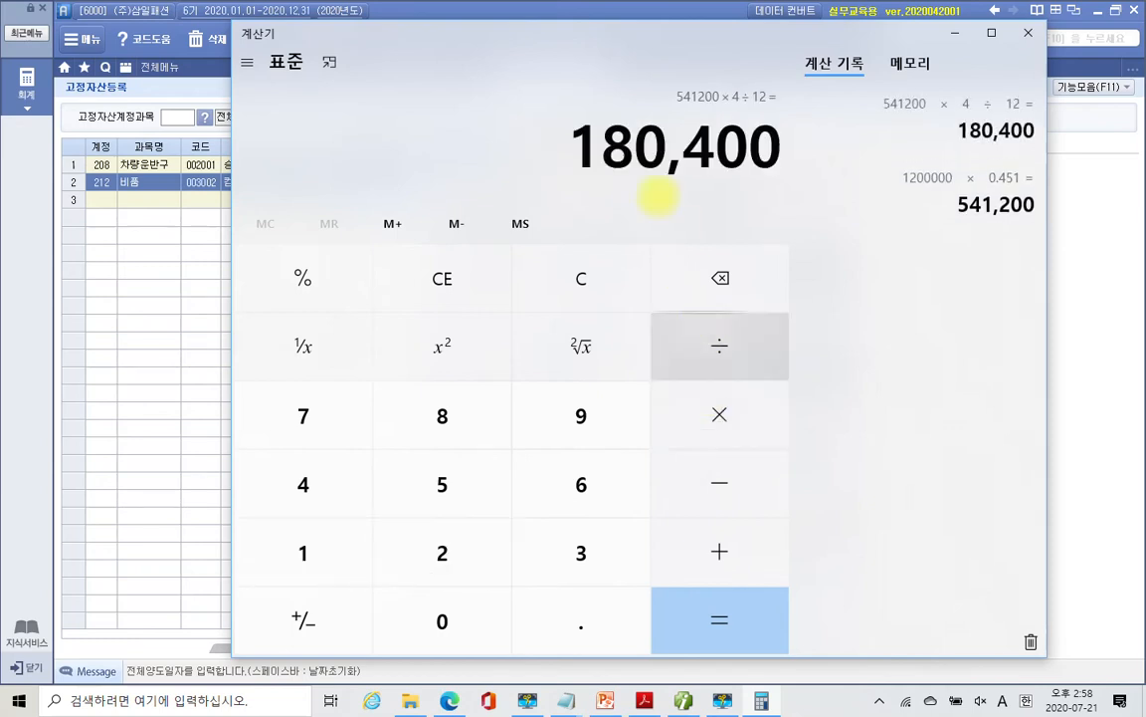
# - Compare the calculator result with the computer's 회사계상상각비 in 고정자산등록, checking 신규취득및증가, 상각률 and 내용연수월수
pyautogui.moveTo(539, 100); pyautogui.dragTo(796, 190)
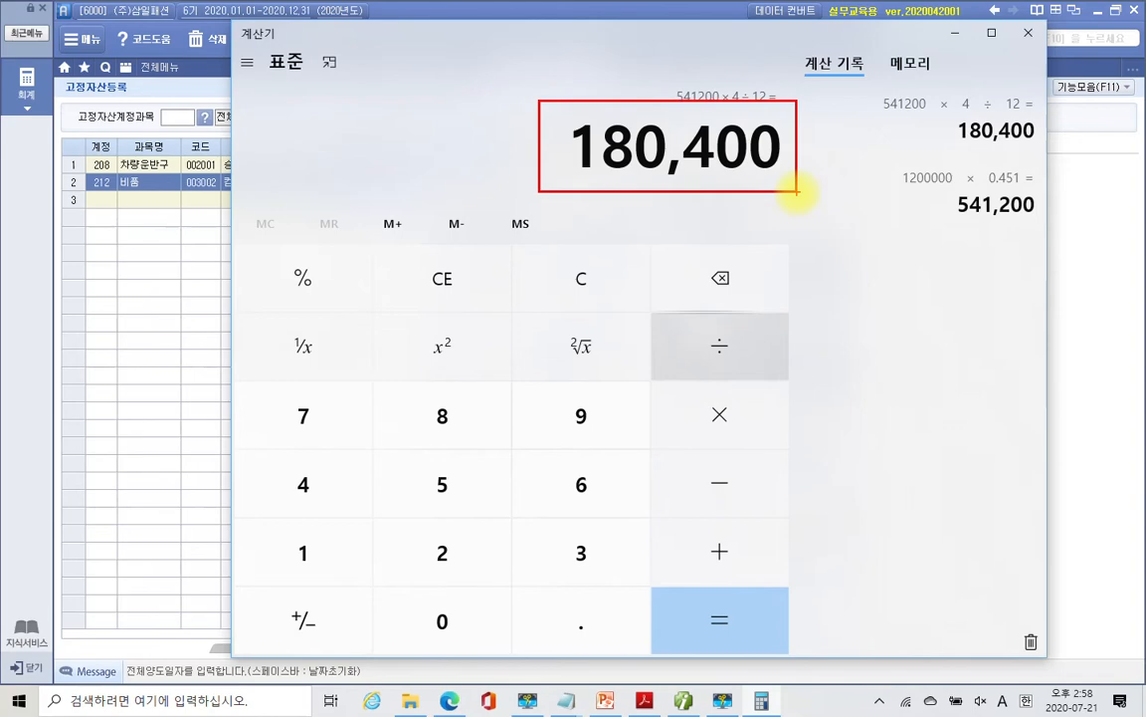
pyautogui.click(187, 422)
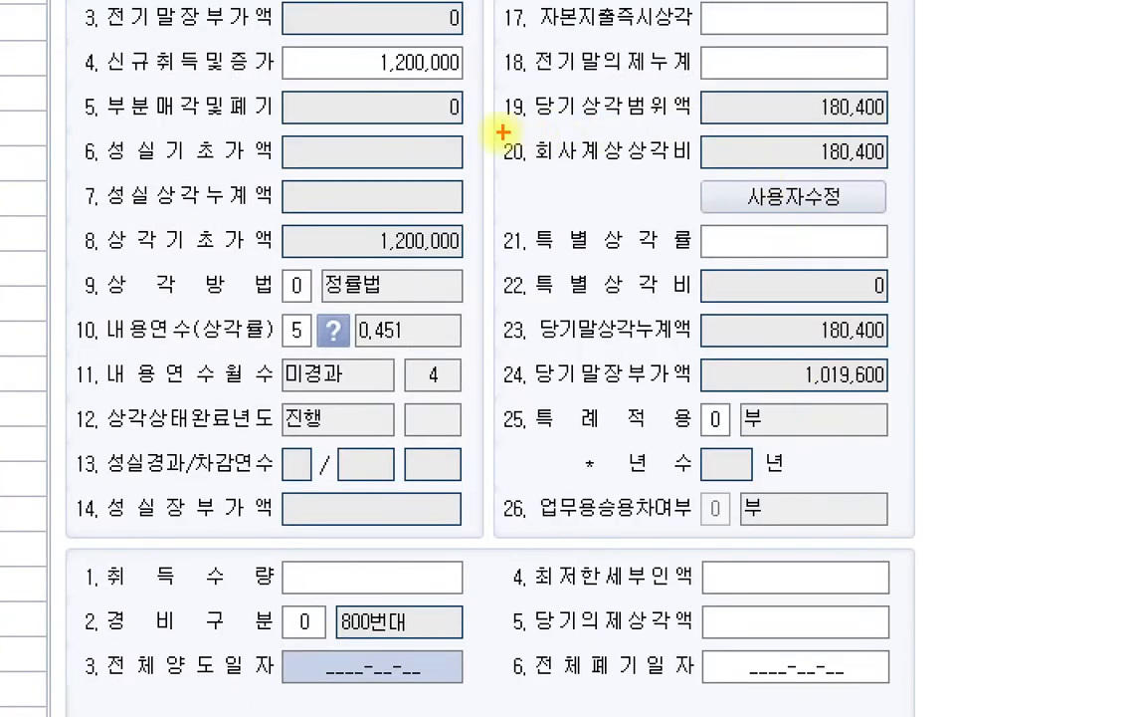
pyautogui.moveTo(648, 273); pyautogui.dragTo(853, 287)
pyautogui.moveTo(925, 165)
pyautogui.mouseDown()
pyautogui.moveTo(926, 175)
pyautogui.moveTo(958, 130)
pyautogui.mouseUp()
pyautogui.moveTo(460, 369); pyautogui.dragTo(453, 398)
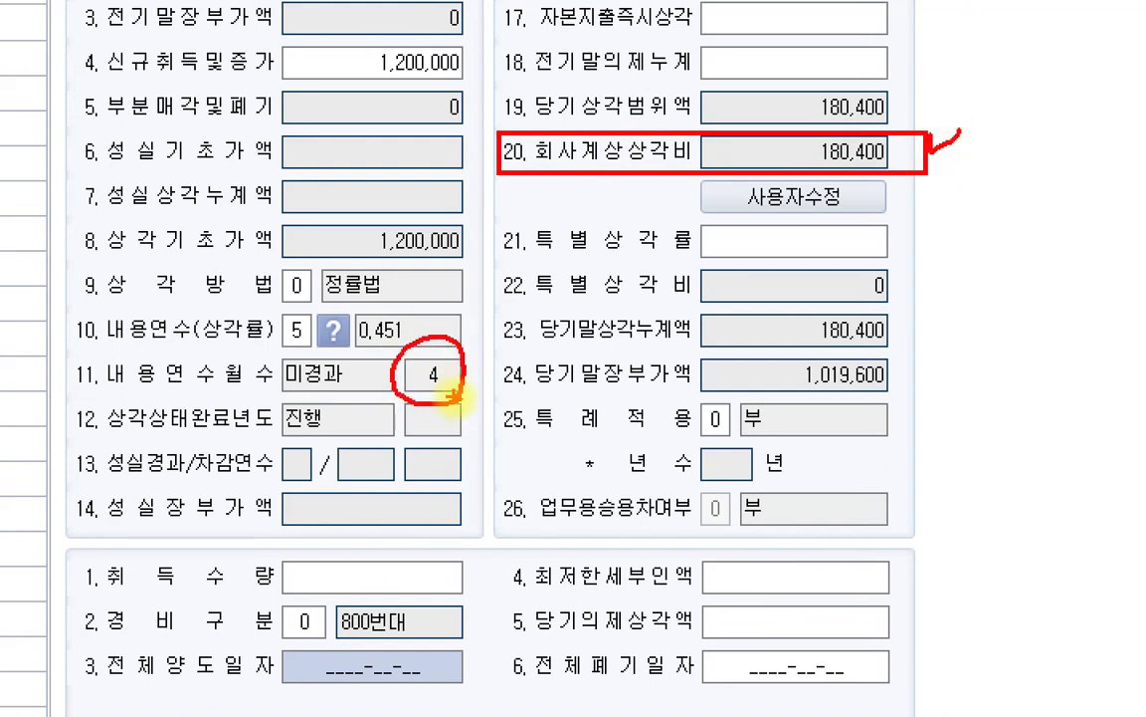
pyautogui.moveTo(465, 48); pyautogui.dragTo(459, 91)
pyautogui.moveTo(410, 308)
pyautogui.mouseDown()
pyautogui.moveTo(370, 303)
pyautogui.moveTo(403, 347)
pyautogui.moveTo(443, 303)
pyautogui.moveTo(491, 403)
pyautogui.mouseUp()
pyautogui.moveTo(554, 383)
pyautogui.mouseDown()
pyautogui.moveTo(580, 358)
pyautogui.moveTo(605, 382)
pyautogui.mouseUp()
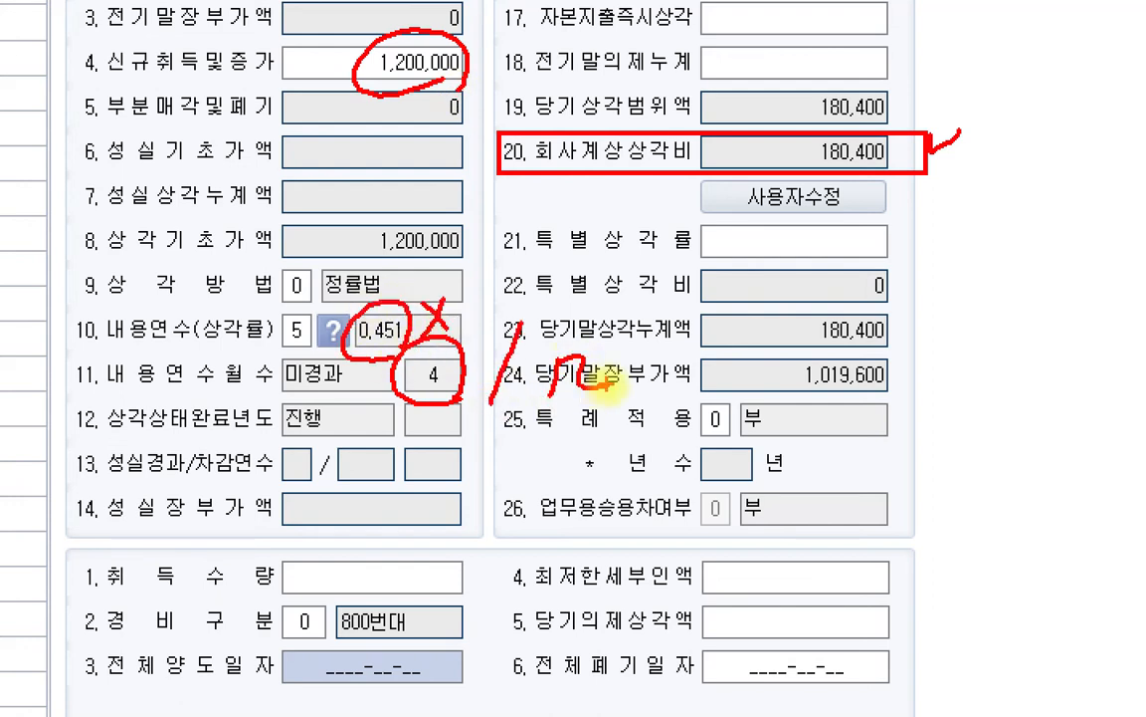
pyautogui.press('Escape')
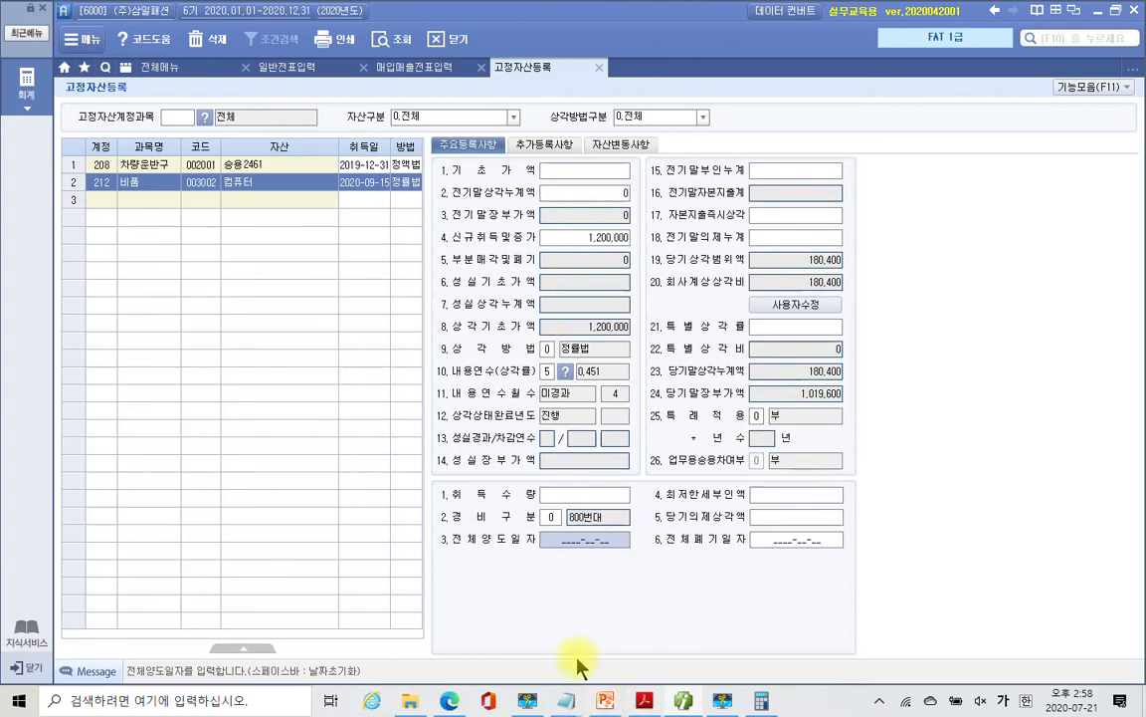
# - Switch to 03 3부4장.pdf in Acrobat Reader and examine 수행 5's 교육비 transaction, its payment method and the 전자계산서 for the voucher type
pyautogui.hotkey('alt', 'Tab')
pyautogui.scroll(-3, 550, 410)
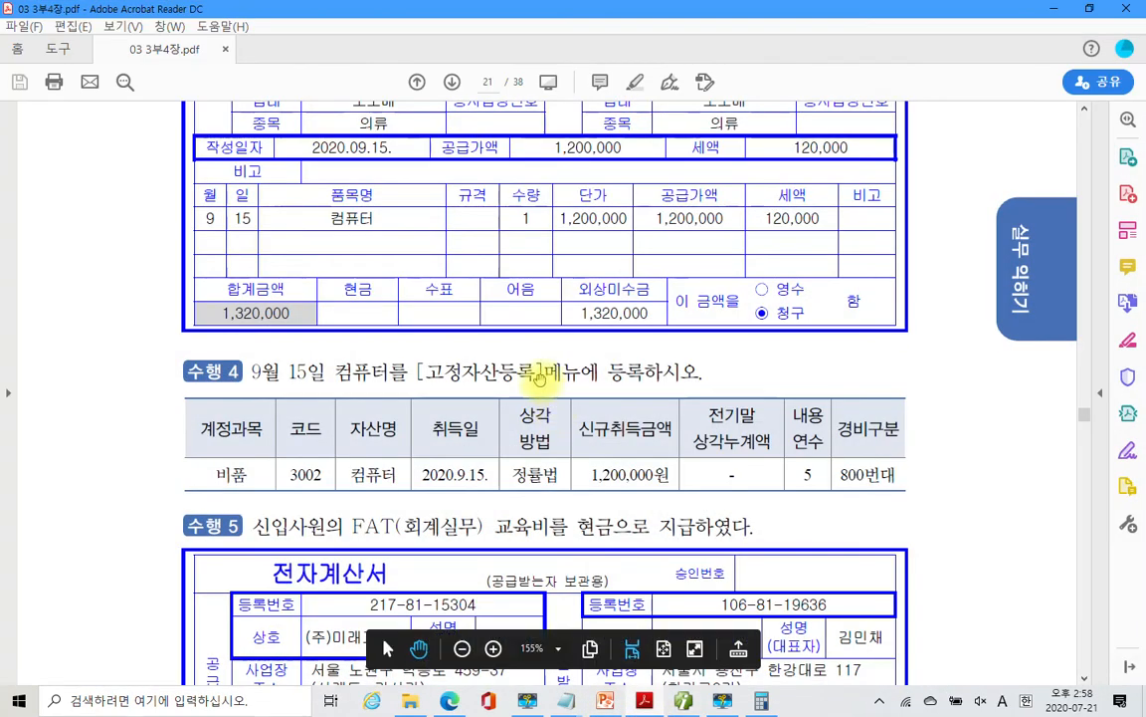
pyautogui.scroll(-4, 206, 308)
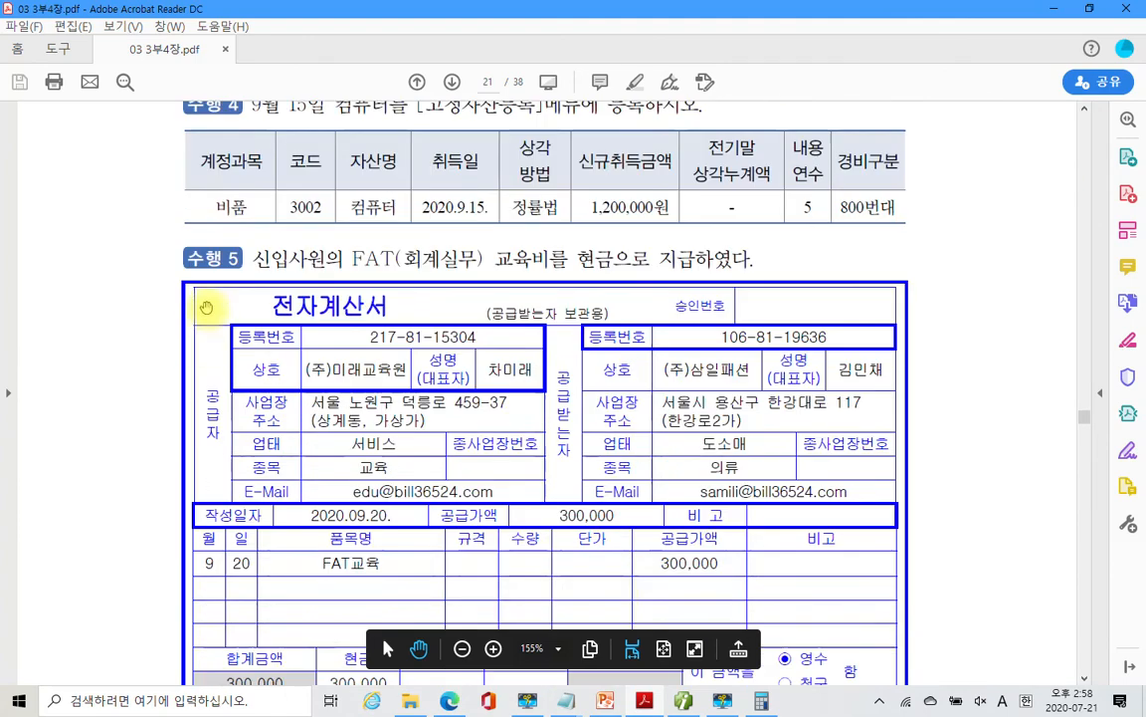
pyautogui.scroll(-4, 207, 311)
pyautogui.scroll(-6, 209, 309)
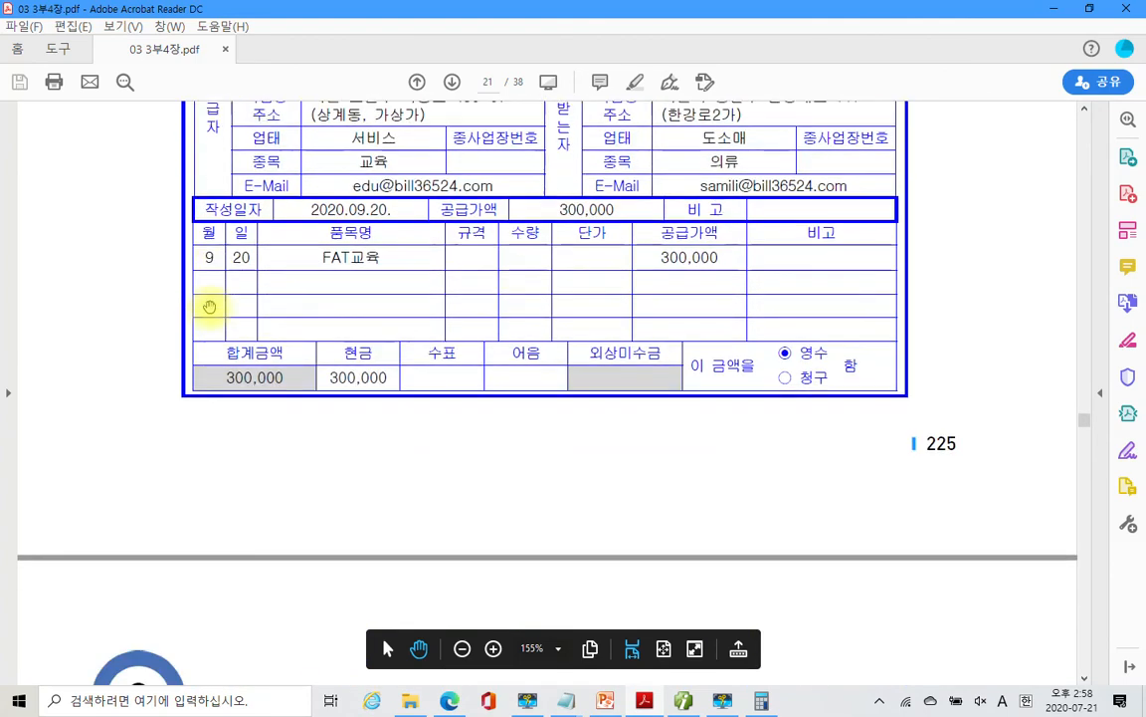
pyautogui.scroll(10, 209, 308)
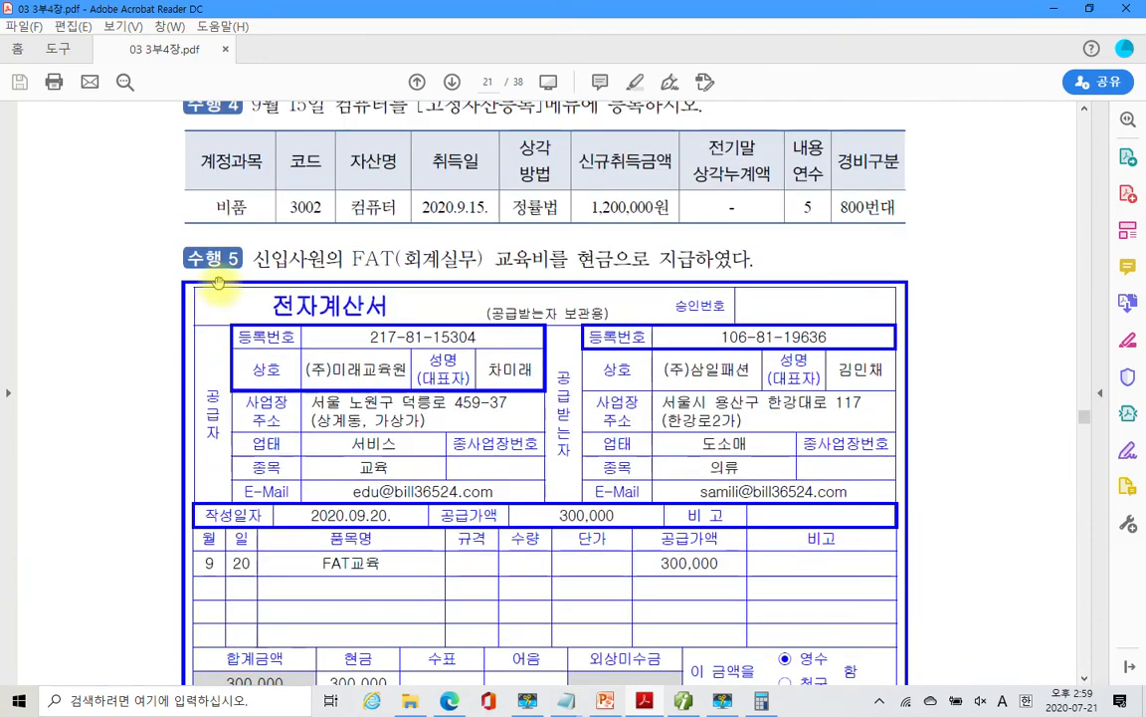
pyautogui.moveTo(252, 246)
pyautogui.mouseDown()
pyautogui.moveTo(267, 264)
pyautogui.moveTo(491, 279)
pyautogui.moveTo(482, 278)
pyautogui.moveTo(714, 277)
pyautogui.mouseUp()
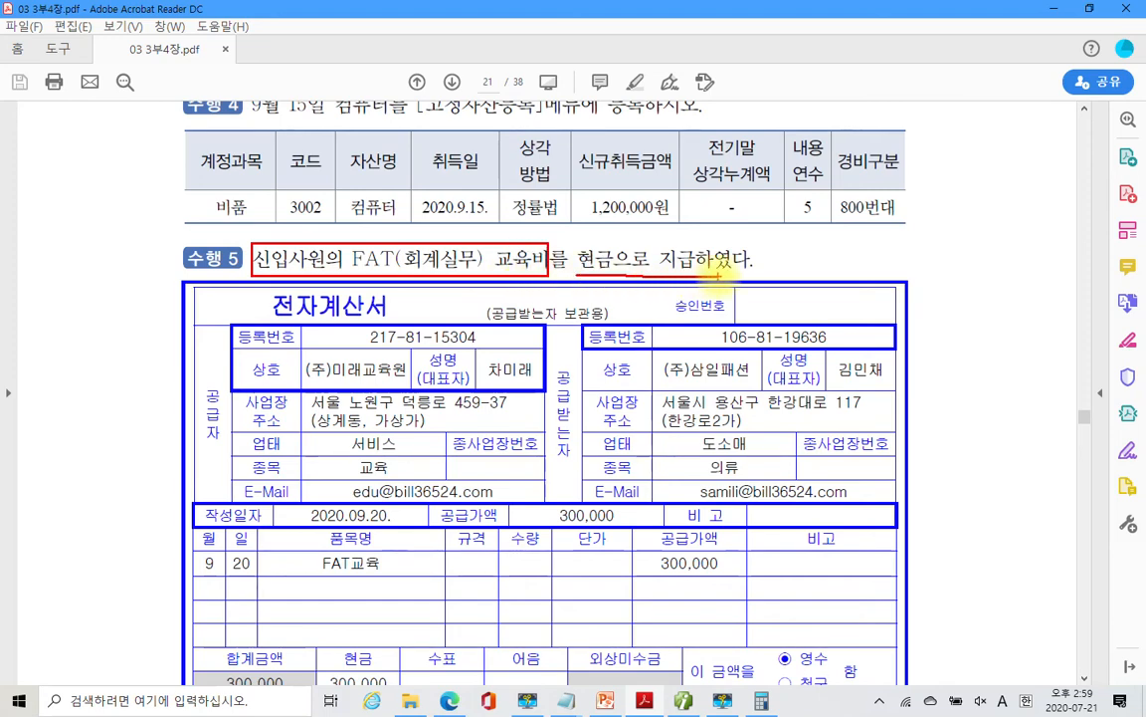
pyautogui.moveTo(341, 273); pyautogui.dragTo(383, 299)
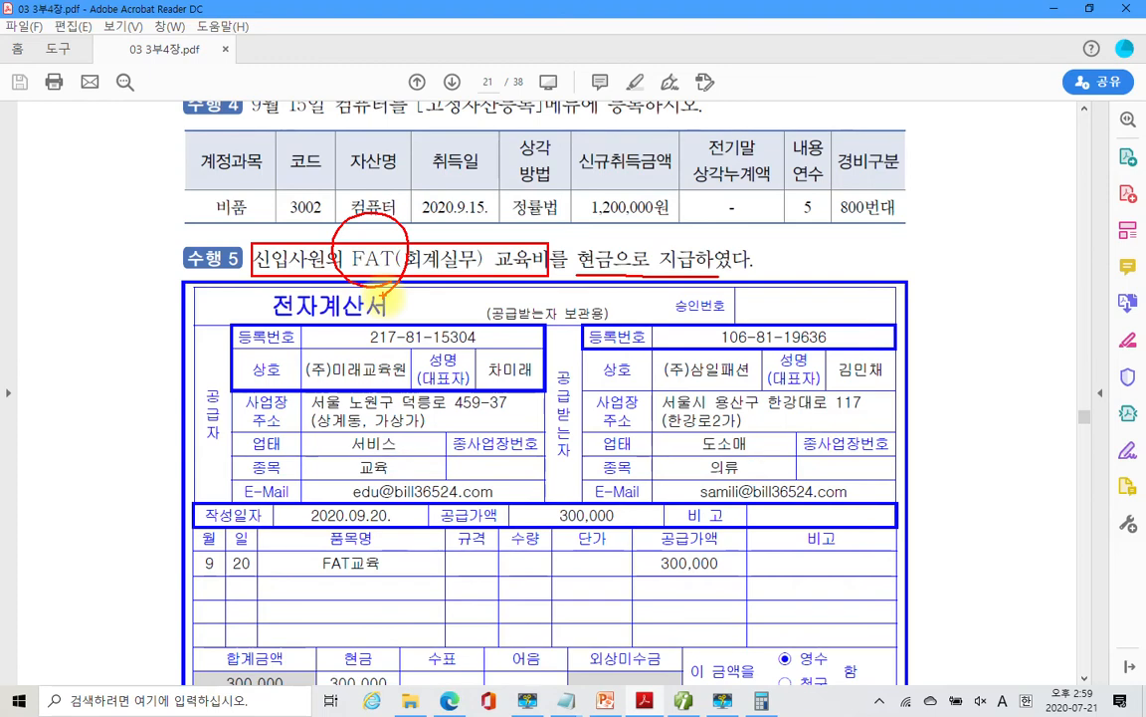
pyautogui.moveTo(271, 319)
pyautogui.mouseDown()
pyautogui.moveTo(385, 324)
pyautogui.moveTo(271, 316)
pyautogui.mouseUp()
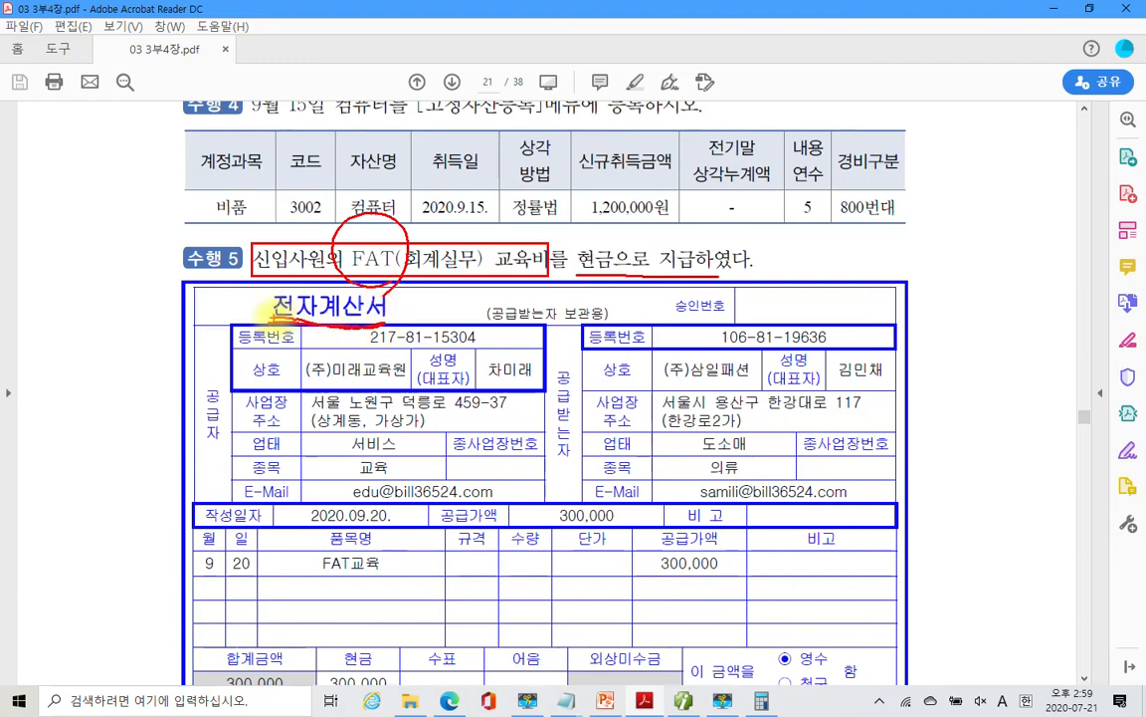
pyautogui.moveTo(508, 489)
pyautogui.mouseDown()
pyautogui.moveTo(587, 529)
pyautogui.moveTo(505, 488)
pyautogui.mouseUp()
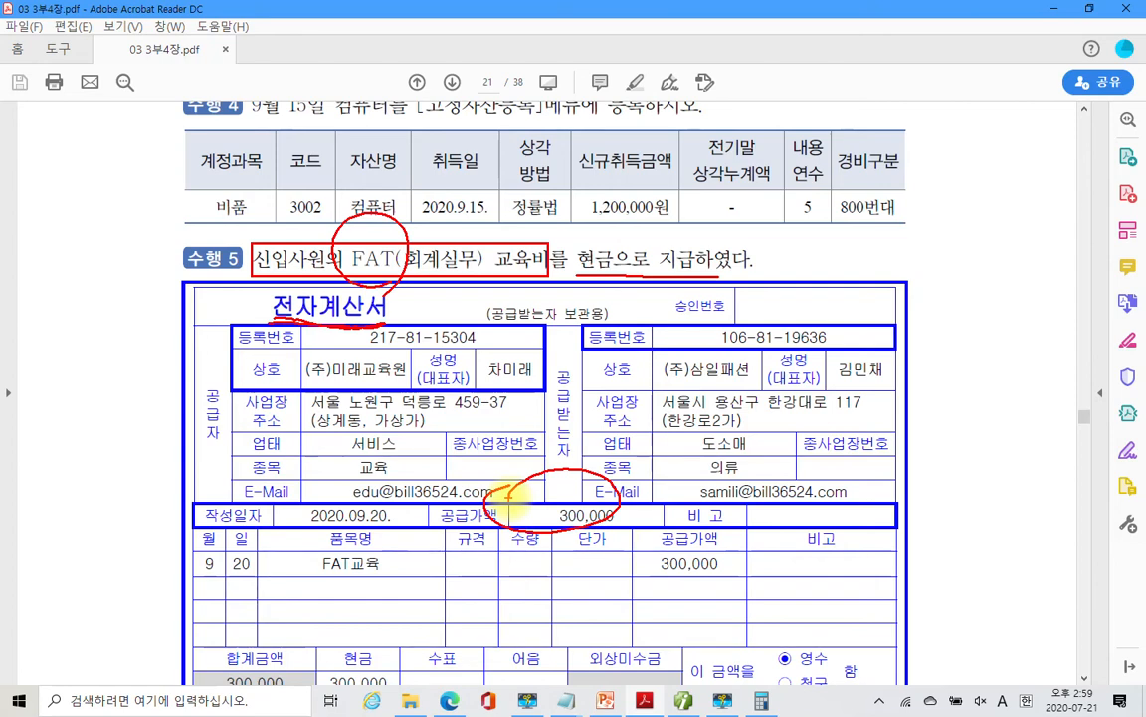
pyautogui.moveTo(91, 315); pyautogui.dragTo(75, 412)
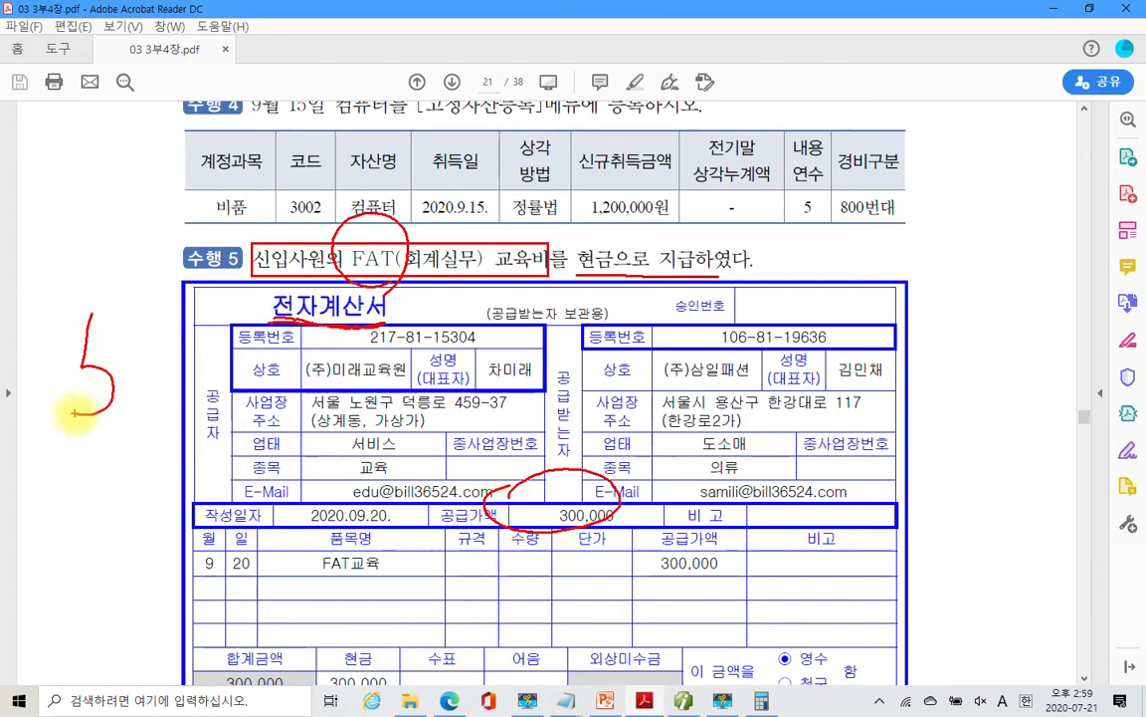
pyautogui.moveTo(127, 340)
pyautogui.mouseDown()
pyautogui.moveTo(162, 396)
pyautogui.moveTo(143, 418)
pyautogui.mouseUp()
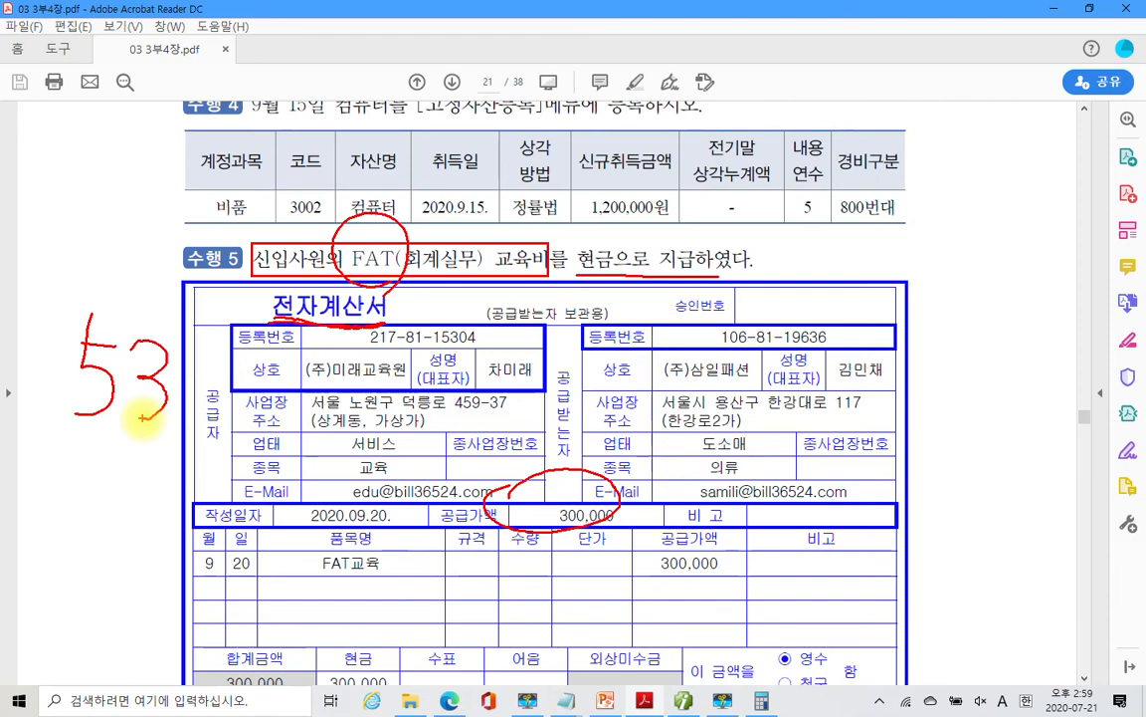
pyautogui.moveTo(90, 343); pyautogui.dragTo(145, 410)
pyautogui.moveTo(60, 418)
pyautogui.mouseDown()
pyautogui.moveTo(169, 416)
pyautogui.moveTo(155, 449)
pyautogui.mouseUp()
pyautogui.moveTo(329, 286)
pyautogui.mouseDown()
pyautogui.moveTo(271, 314)
pyautogui.moveTo(383, 297)
pyautogui.moveTo(398, 326)
pyautogui.mouseUp()
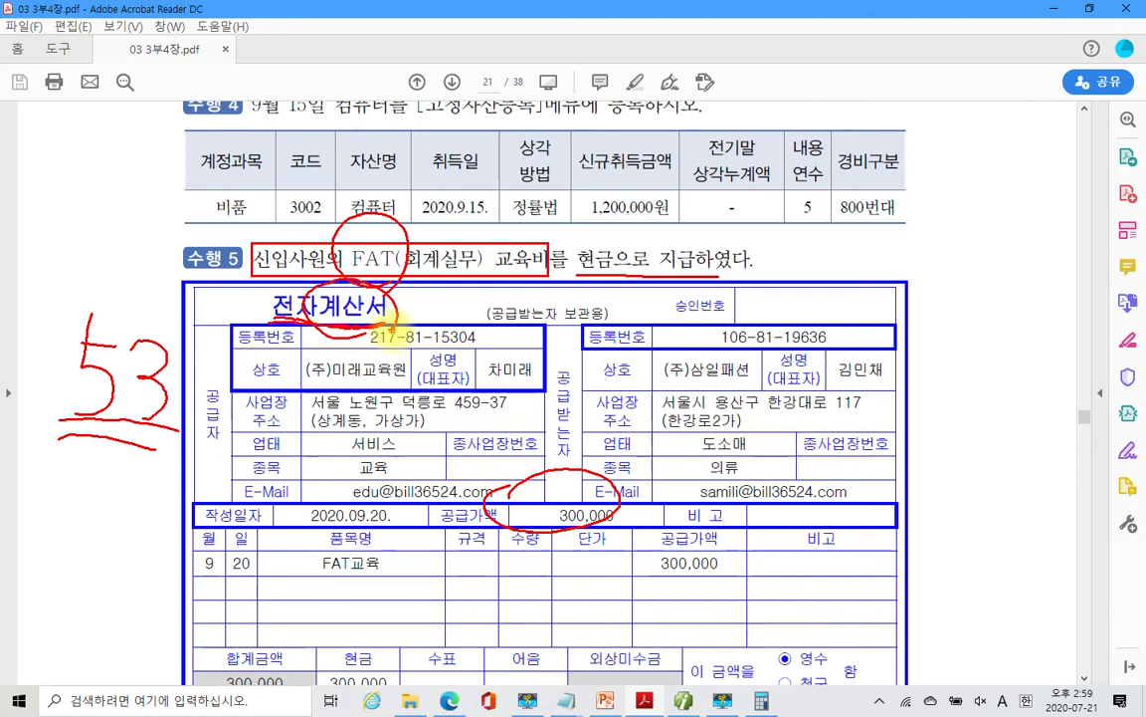
pyautogui.moveTo(550, 290); pyautogui.dragTo(541, 251)
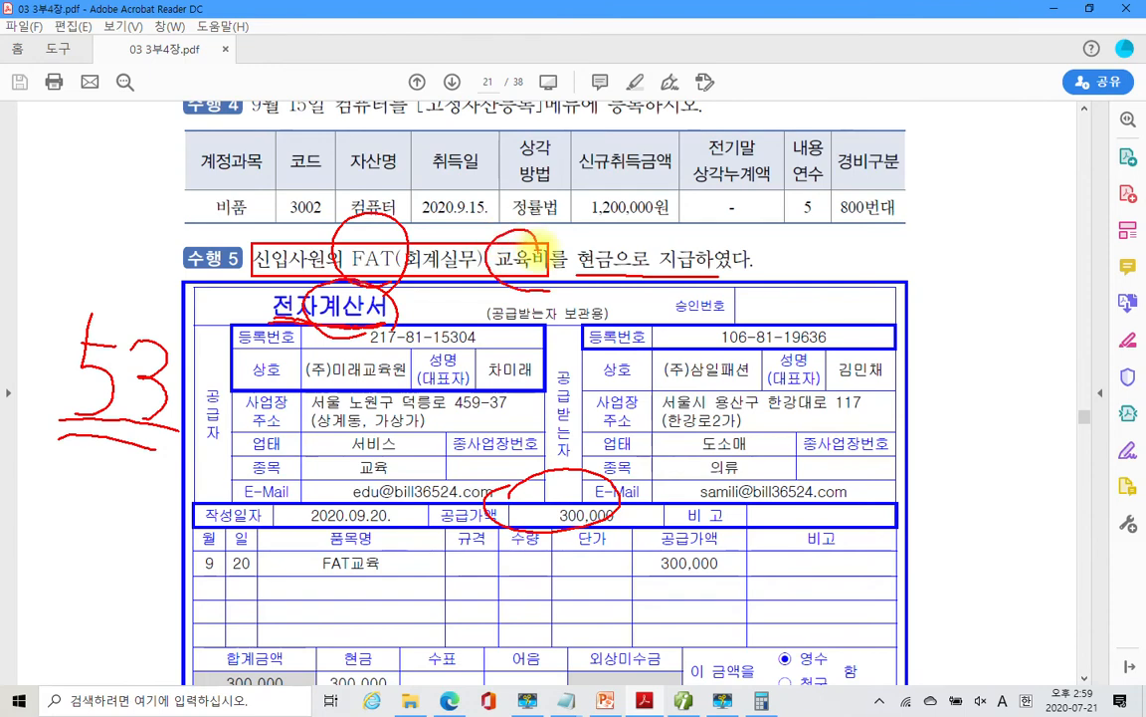
pyautogui.moveTo(603, 281)
pyautogui.mouseDown()
pyautogui.moveTo(604, 220)
pyautogui.moveTo(613, 283)
pyautogui.mouseUp()
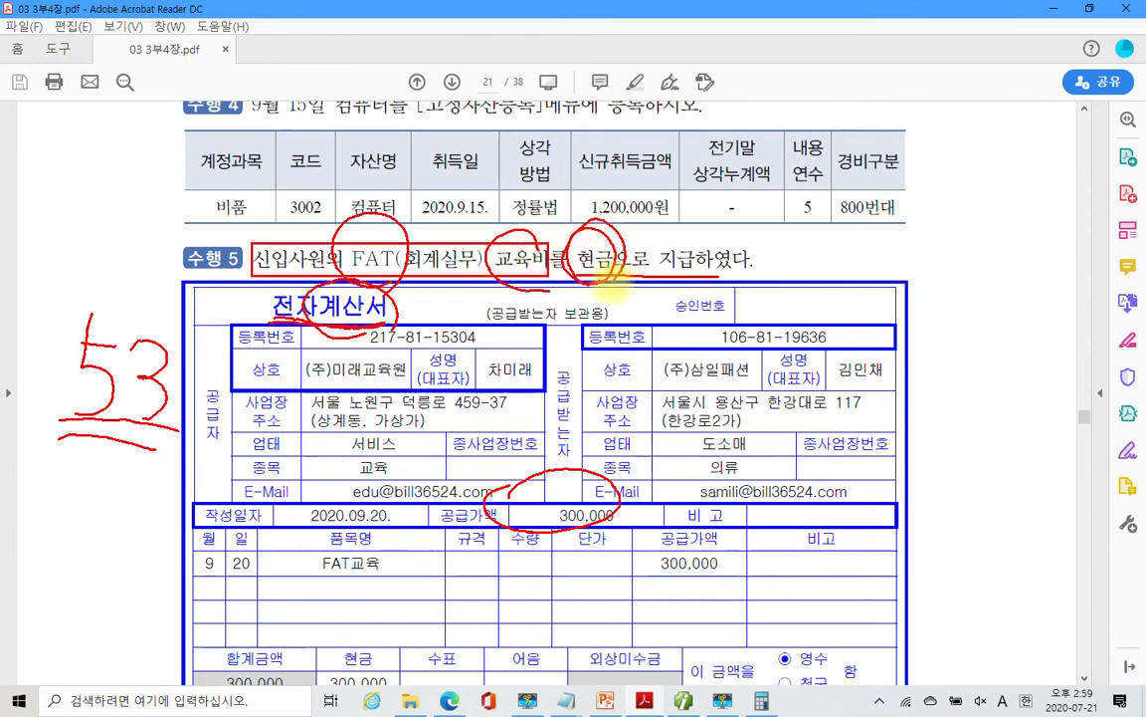
# - Examine the 전자계산서's 품목명 and 작성일자 to work out the journal type and expense account for 수행 5
pyautogui.moveTo(832, 234)
pyautogui.mouseDown()
pyautogui.moveTo(831, 282)
pyautogui.moveTo(853, 275)
pyautogui.mouseUp()
pyautogui.moveTo(883, 227)
pyautogui.mouseDown()
pyautogui.moveTo(871, 261)
pyautogui.moveTo(901, 257)
pyautogui.moveTo(910, 296)
pyautogui.mouseUp()
pyautogui.moveTo(956, 225); pyautogui.dragTo(954, 264)
pyautogui.moveTo(975, 205); pyautogui.dragTo(983, 245)
pyautogui.moveTo(930, 279); pyautogui.dragTo(986, 266)
pyautogui.moveTo(964, 274)
pyautogui.mouseDown()
pyautogui.moveTo(967, 300)
pyautogui.moveTo(986, 295)
pyautogui.mouseUp()
pyautogui.moveTo(1000, 255); pyautogui.dragTo(1013, 281)
pyautogui.moveTo(1040, 238); pyautogui.dragTo(1041, 289)
pyautogui.moveTo(1059, 215)
pyautogui.mouseDown()
pyautogui.moveTo(1061, 295)
pyautogui.moveTo(792, 307)
pyautogui.moveTo(1100, 296)
pyautogui.mouseUp()
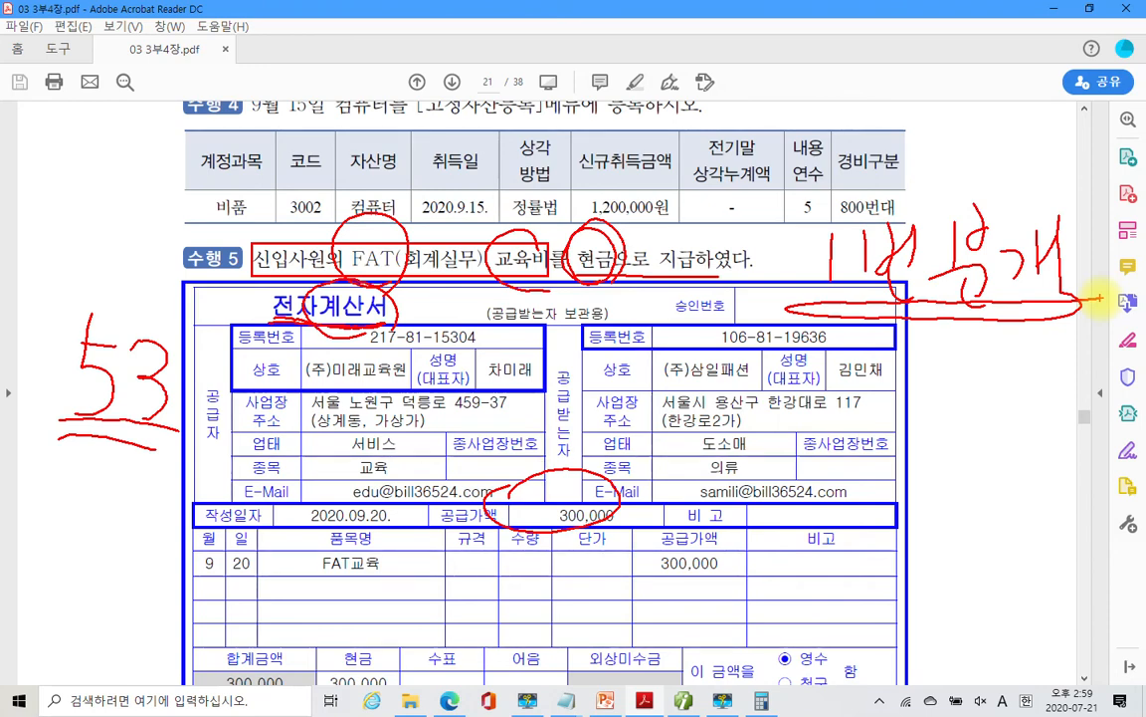
pyautogui.moveTo(332, 609)
pyautogui.mouseDown()
pyautogui.moveTo(368, 519)
pyautogui.moveTo(396, 617)
pyautogui.mouseUp()
pyautogui.moveTo(428, 578); pyautogui.dragTo(501, 576)
pyautogui.moveTo(576, 538)
pyautogui.mouseDown()
pyautogui.moveTo(553, 557)
pyautogui.moveTo(550, 587)
pyautogui.moveTo(577, 572)
pyautogui.moveTo(597, 595)
pyautogui.moveTo(652, 597)
pyautogui.mouseUp()
pyautogui.moveTo(617, 447)
pyautogui.mouseDown()
pyautogui.moveTo(637, 538)
pyautogui.moveTo(687, 478)
pyautogui.moveTo(746, 508)
pyautogui.moveTo(782, 418)
pyautogui.moveTo(842, 494)
pyautogui.moveTo(831, 557)
pyautogui.mouseUp()
pyautogui.moveTo(951, 545); pyautogui.dragTo(593, 614)
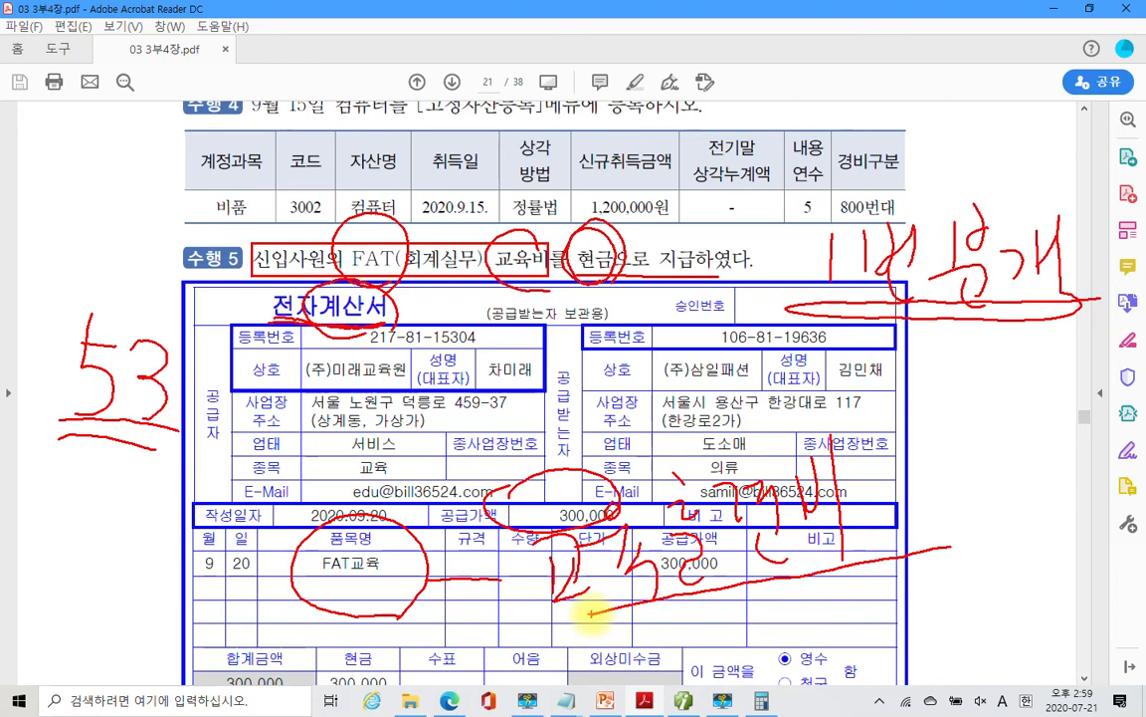
pyautogui.moveTo(338, 464)
pyautogui.mouseDown()
pyautogui.moveTo(279, 512)
pyautogui.moveTo(423, 493)
pyautogui.moveTo(329, 543)
pyautogui.mouseUp()
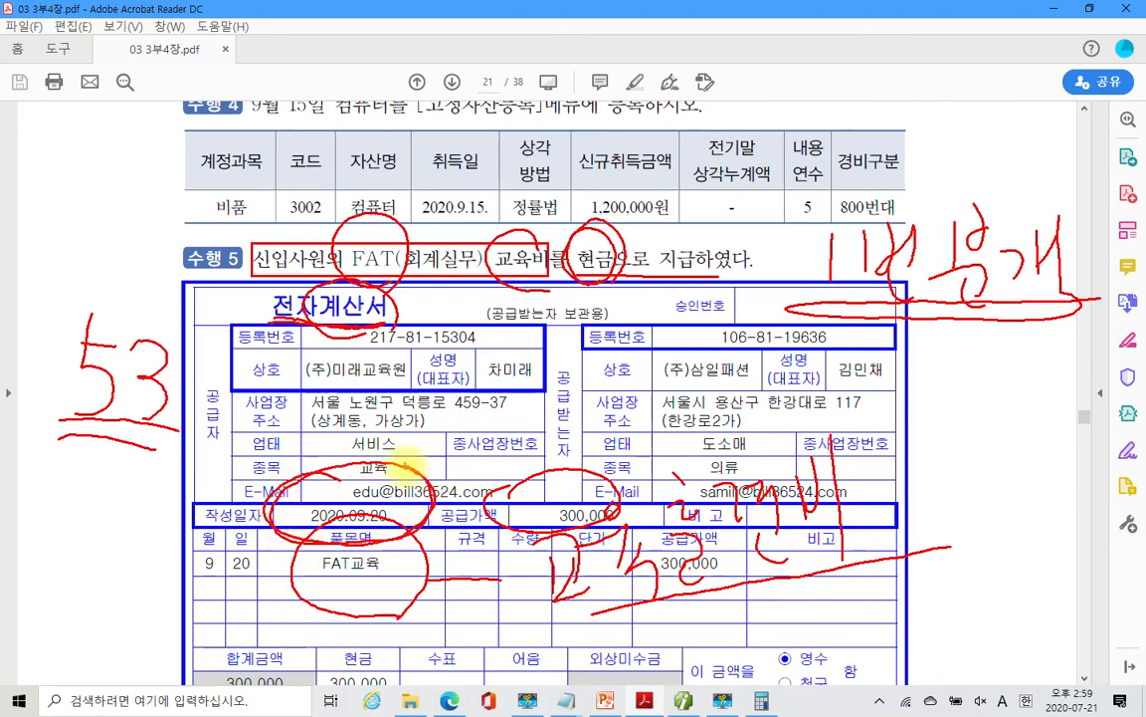
pyautogui.press('Escape')
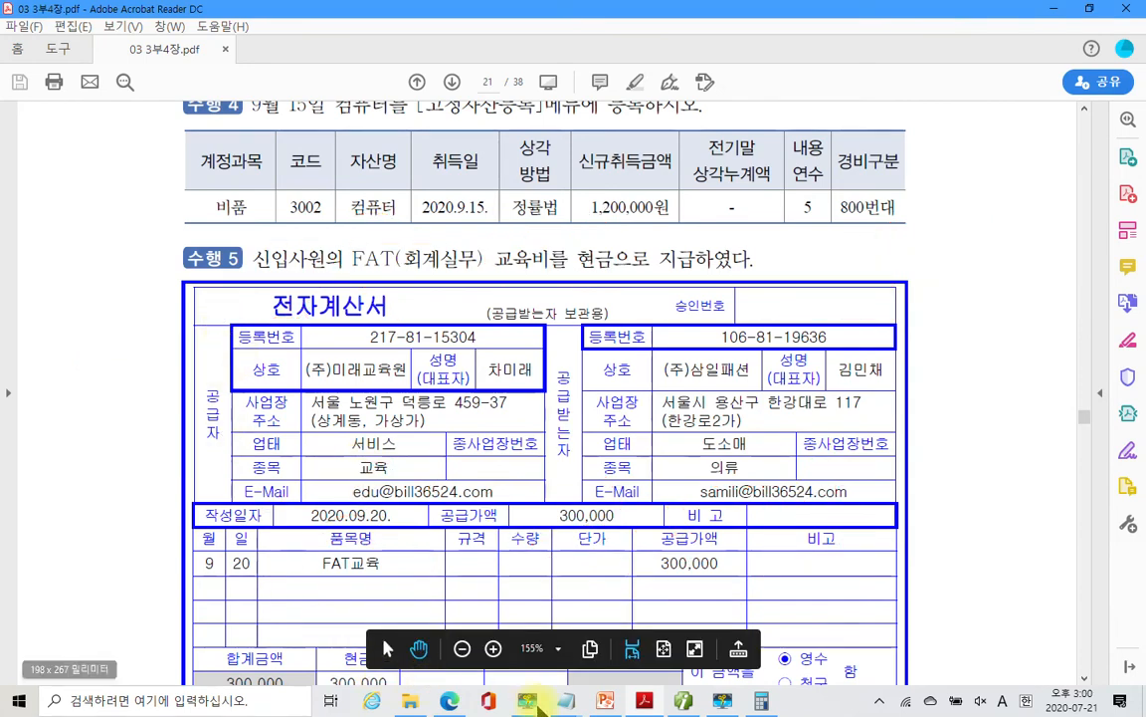
# - Switch back to SmartA and start a September 20 voucher in 매입매출전표입력 with 유형 53 (면세)
pyautogui.click(683, 702)
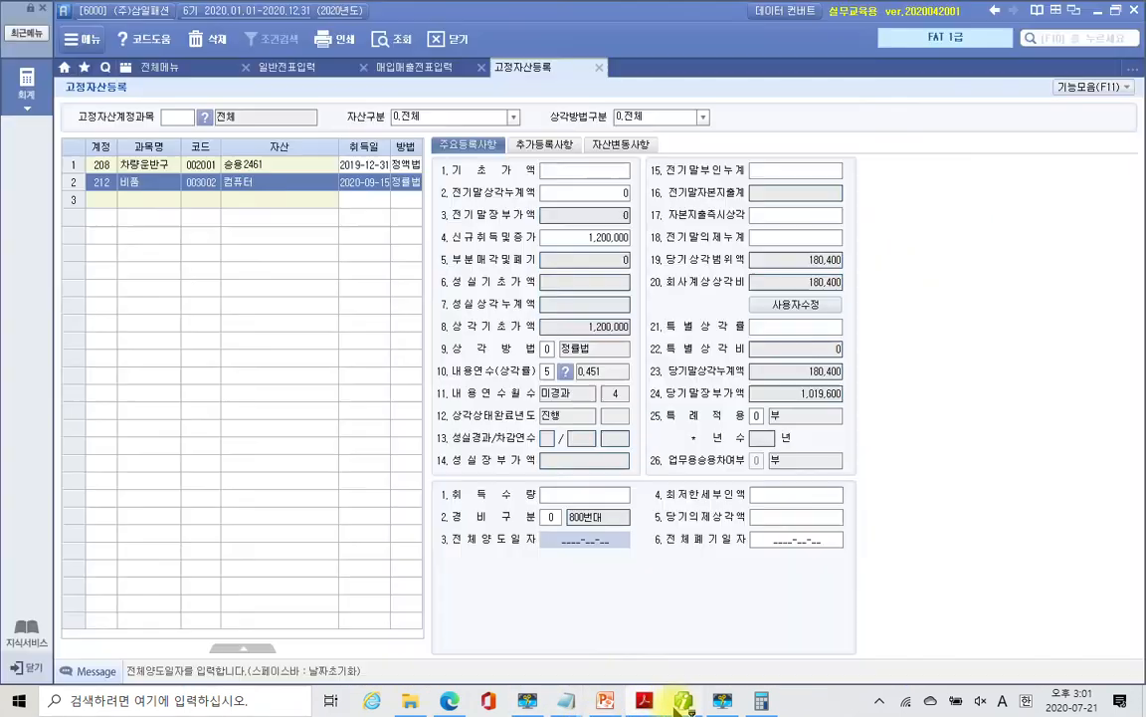
pyautogui.click(396, 72)
pyautogui.click(229, 119)
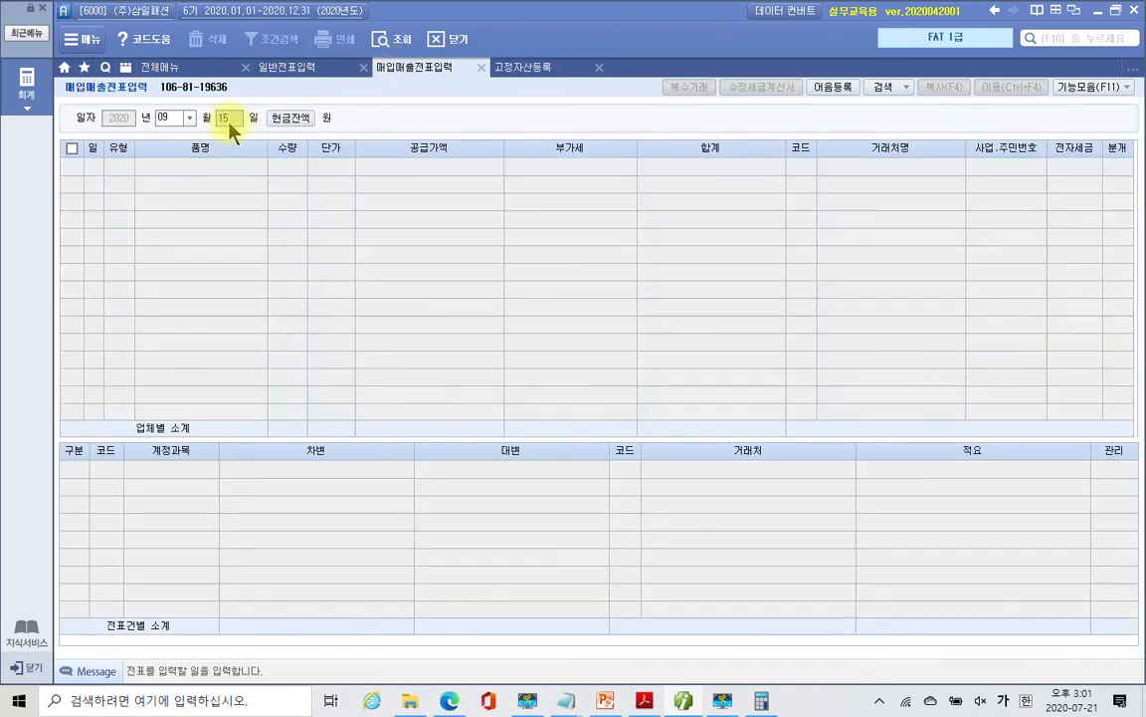
pyautogui.write('20')
pyautogui.press('Return')
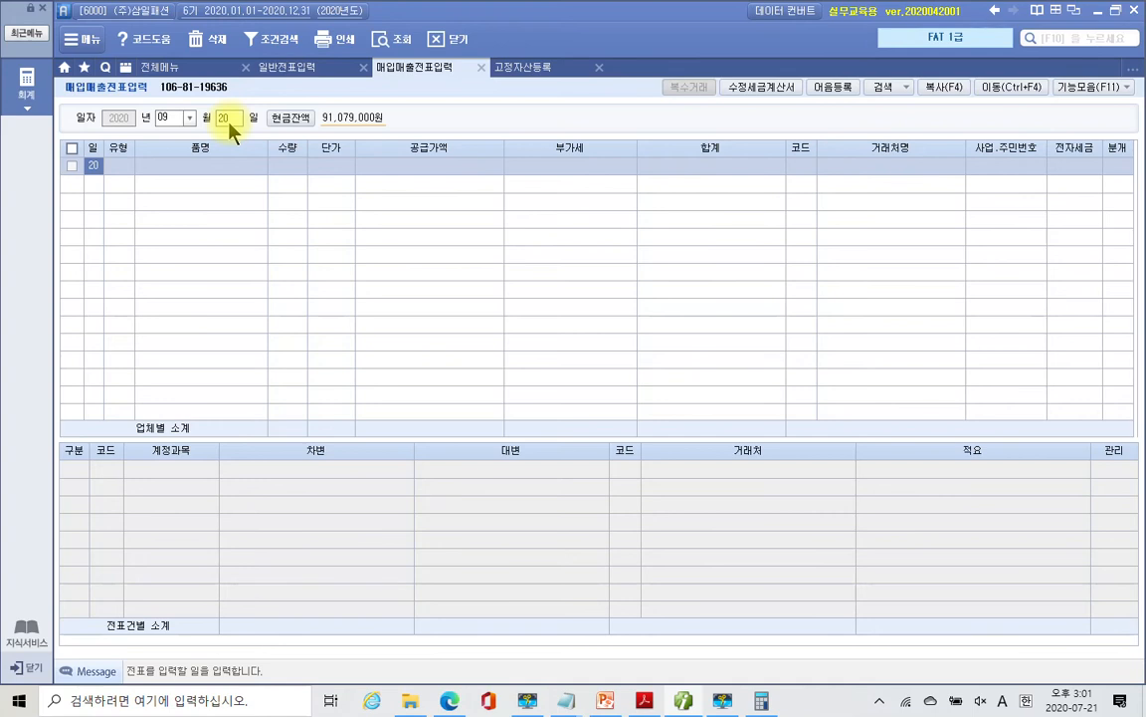
pyautogui.press('Return')
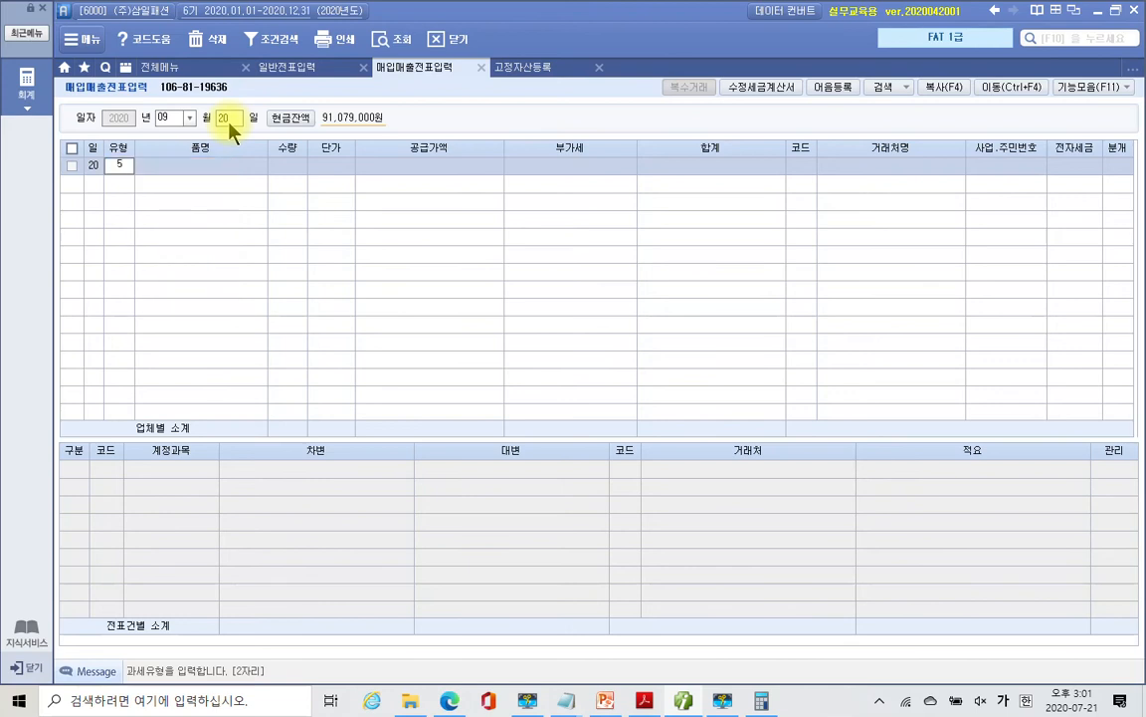
pyautogui.press('Return')
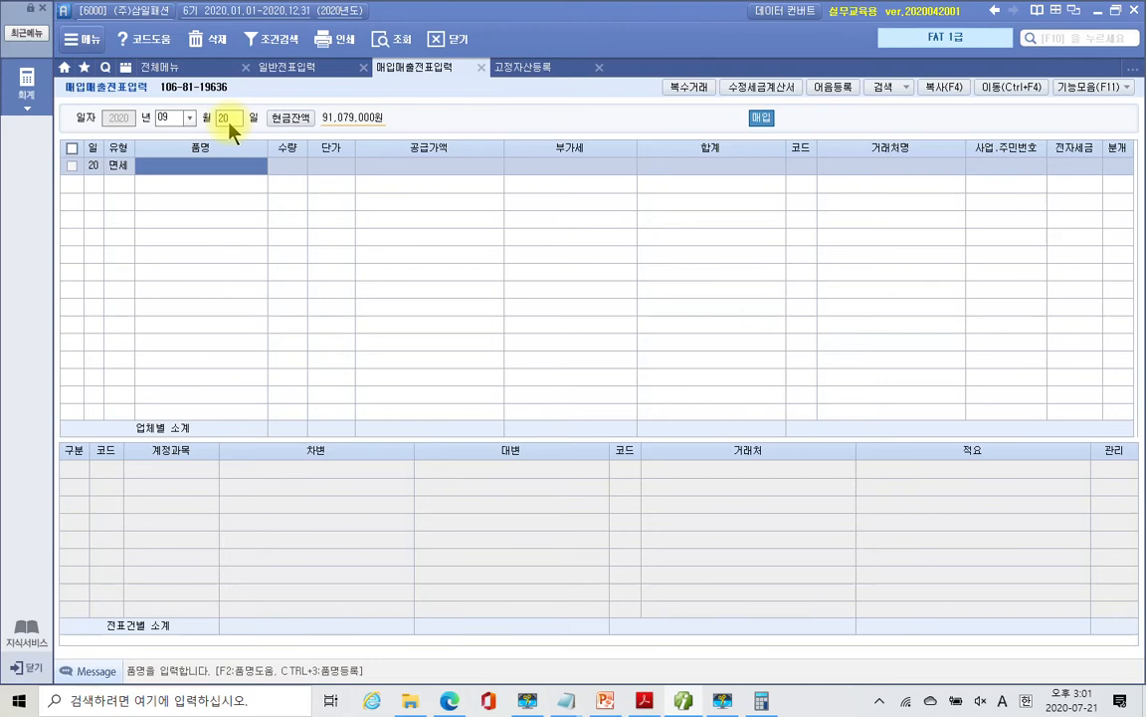
# - Enter FAT교육 as the 품명 and 300,000 as the 공급가액, leaving 수량 and 단가 empty
pyautogui.write('FATㄱ')
pyautogui.write('교육')
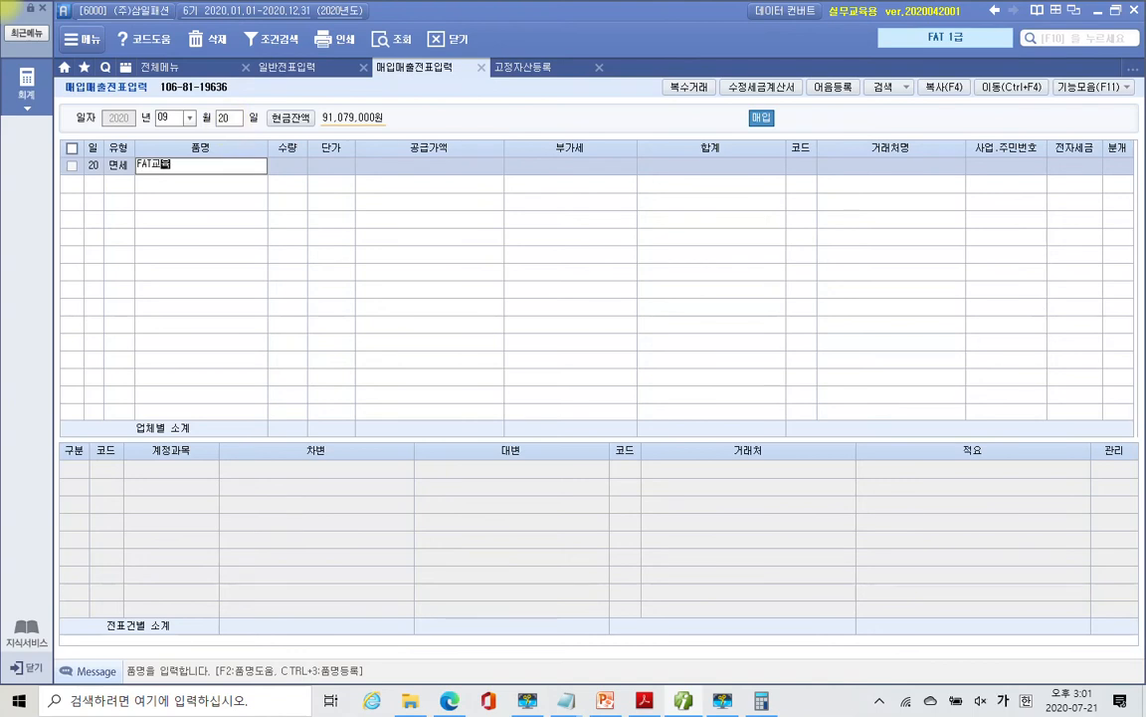
pyautogui.press('Return')
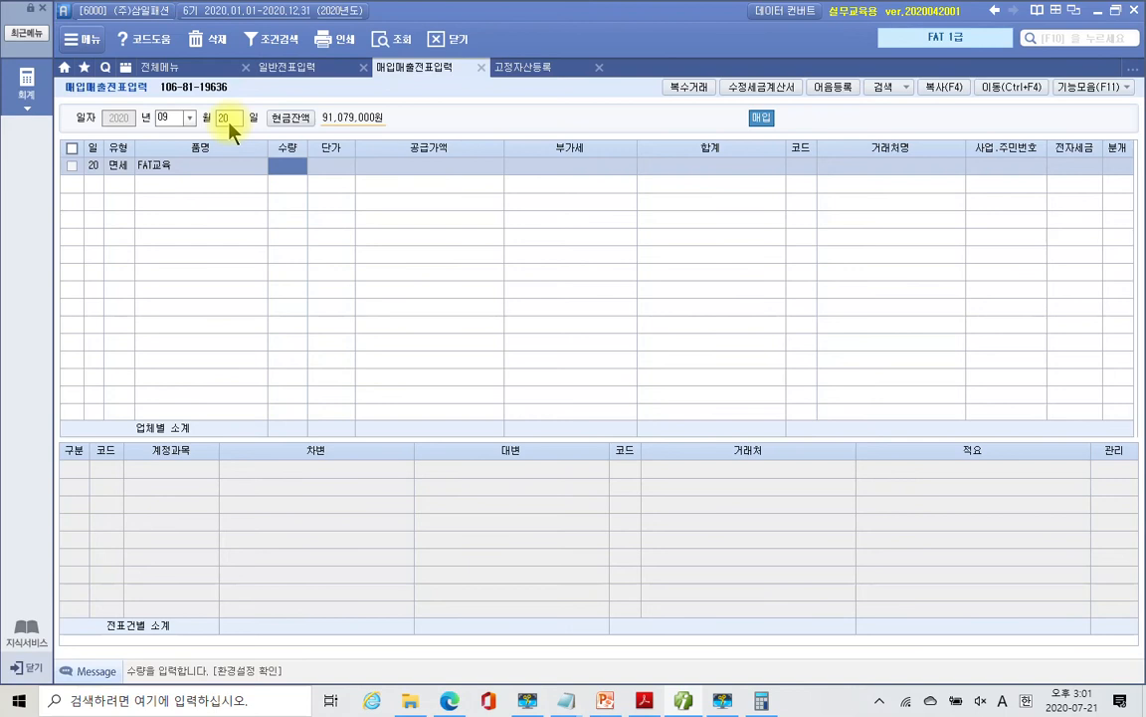
pyautogui.press('Return')
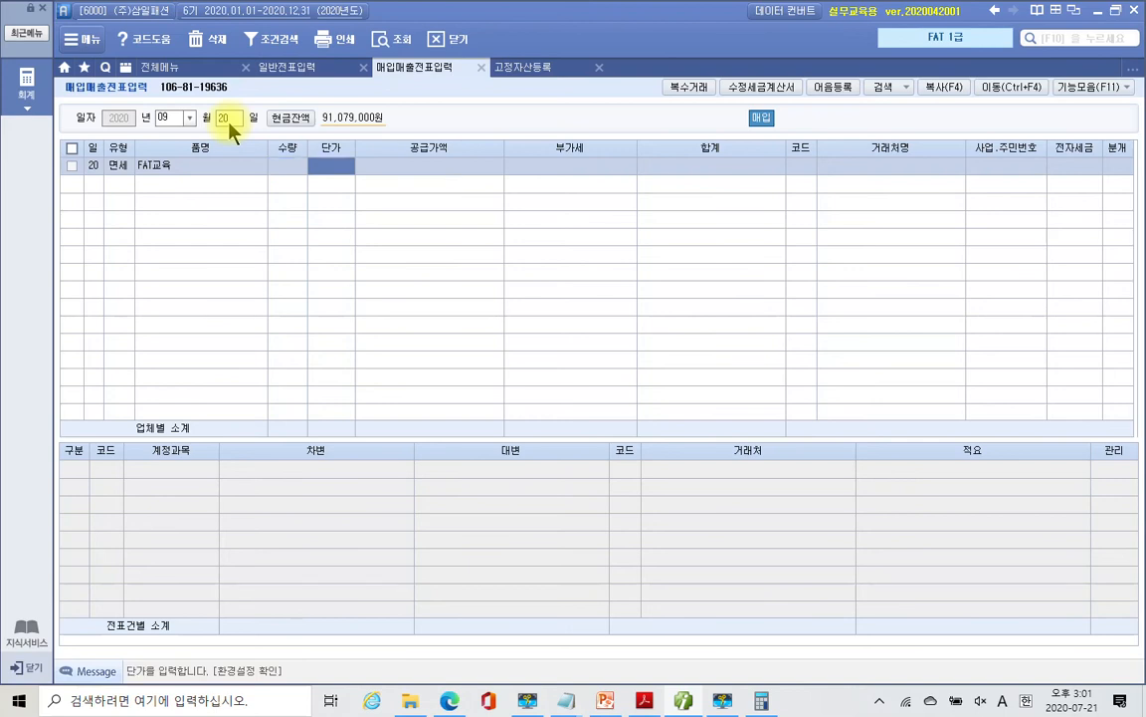
pyautogui.press('Return')
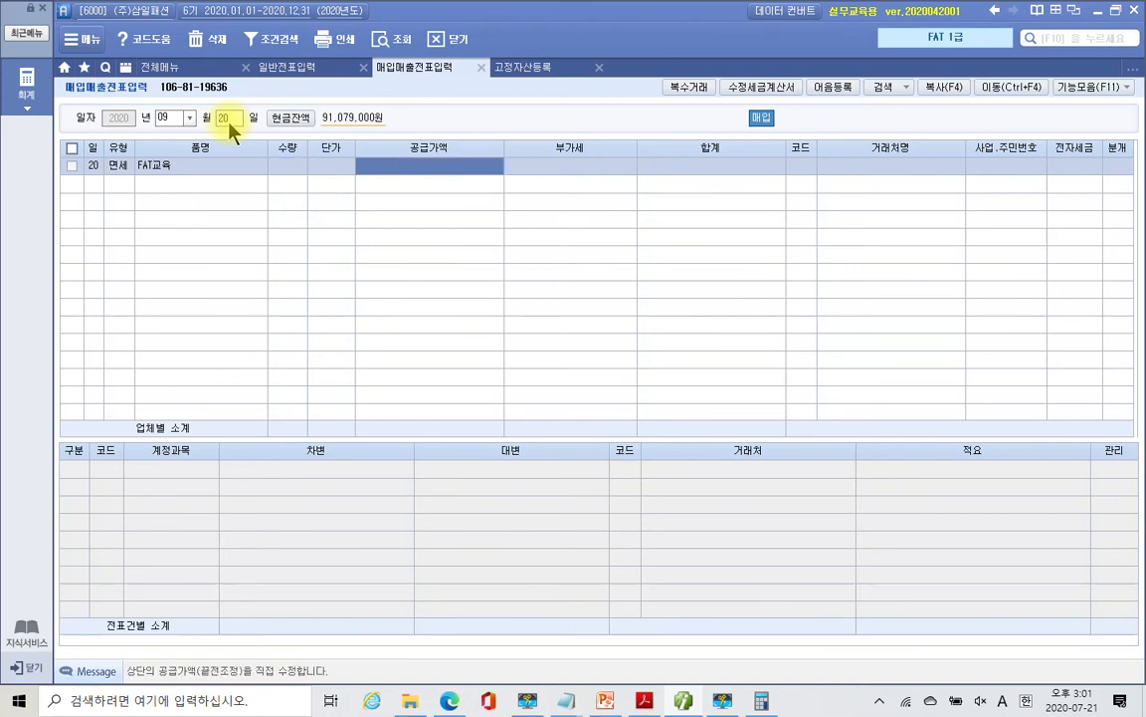
pyautogui.write('3000000')
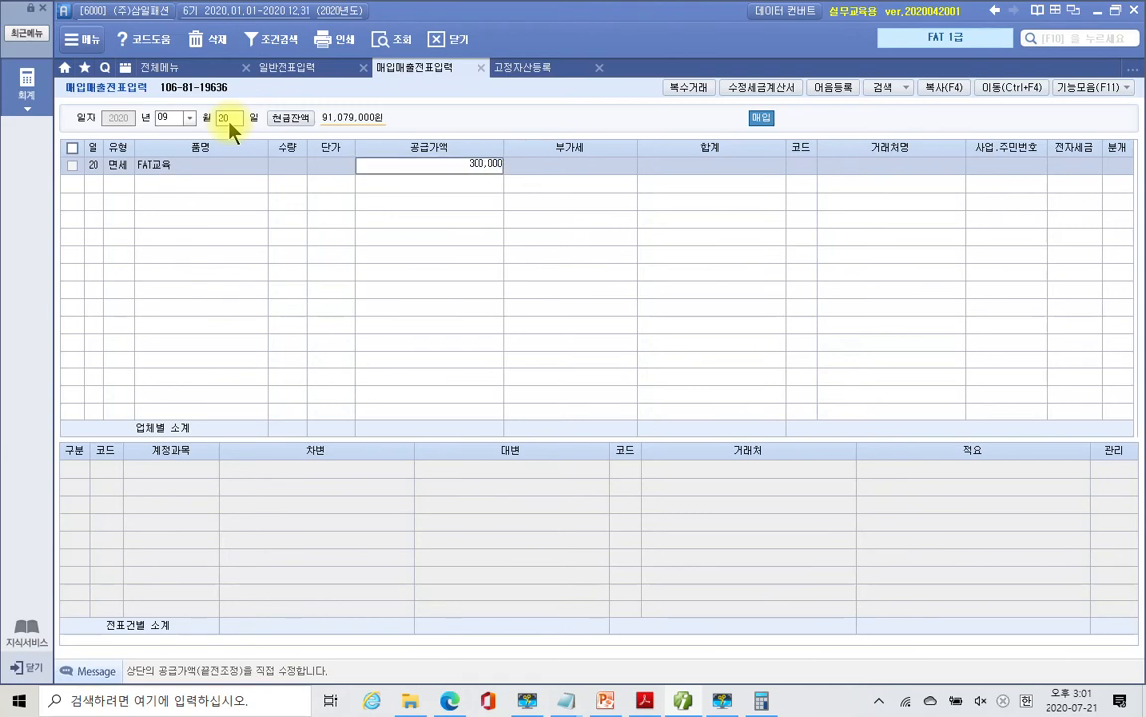
pyautogui.press('Return')
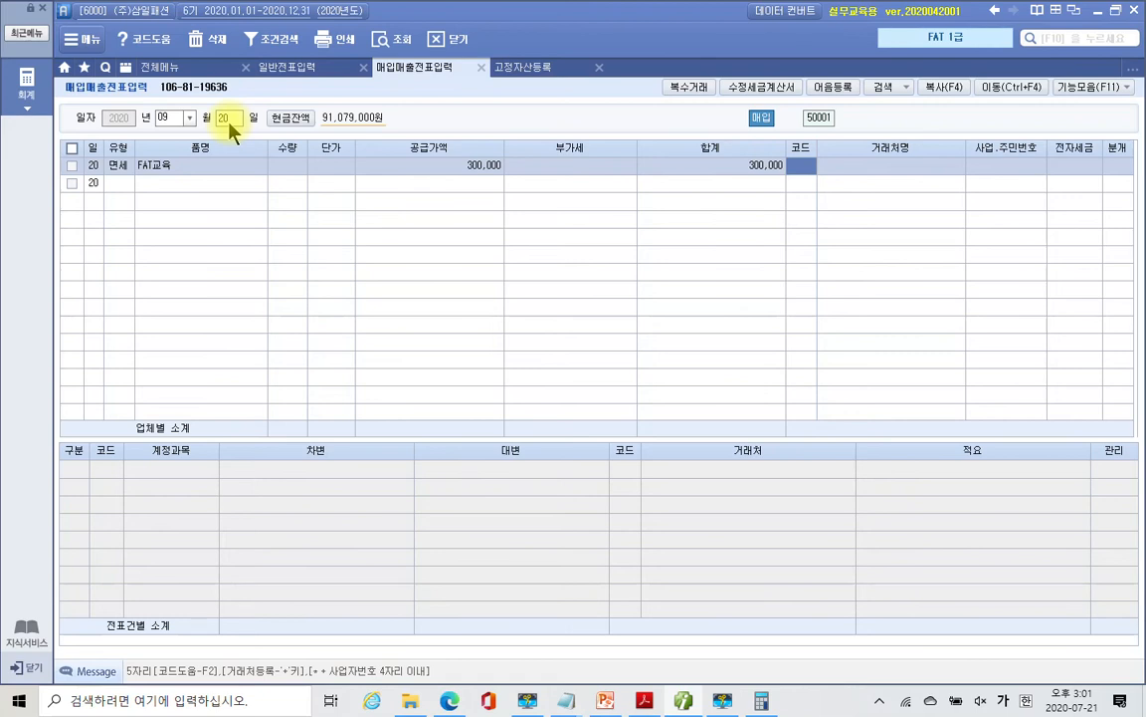
# - Assign (주)미래교육원 as the 거래처 of the FAT교육 voucher and set its 전자세금 to 전자입력
pyautogui.write('미래')
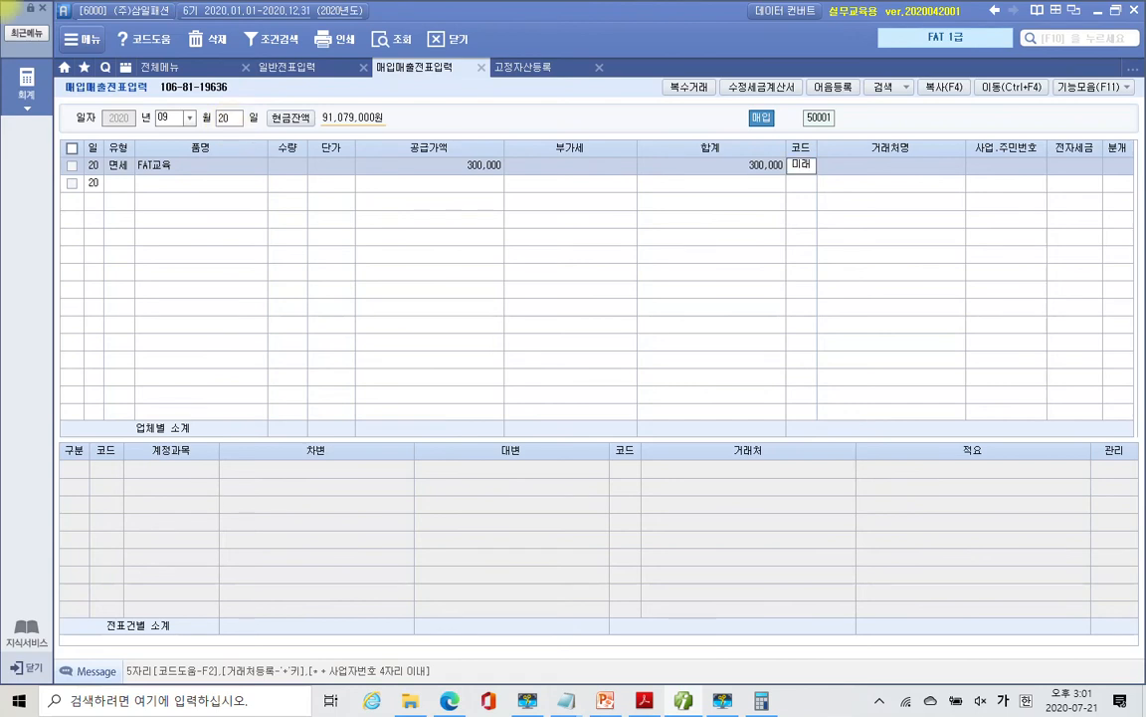
pyautogui.press('Return')
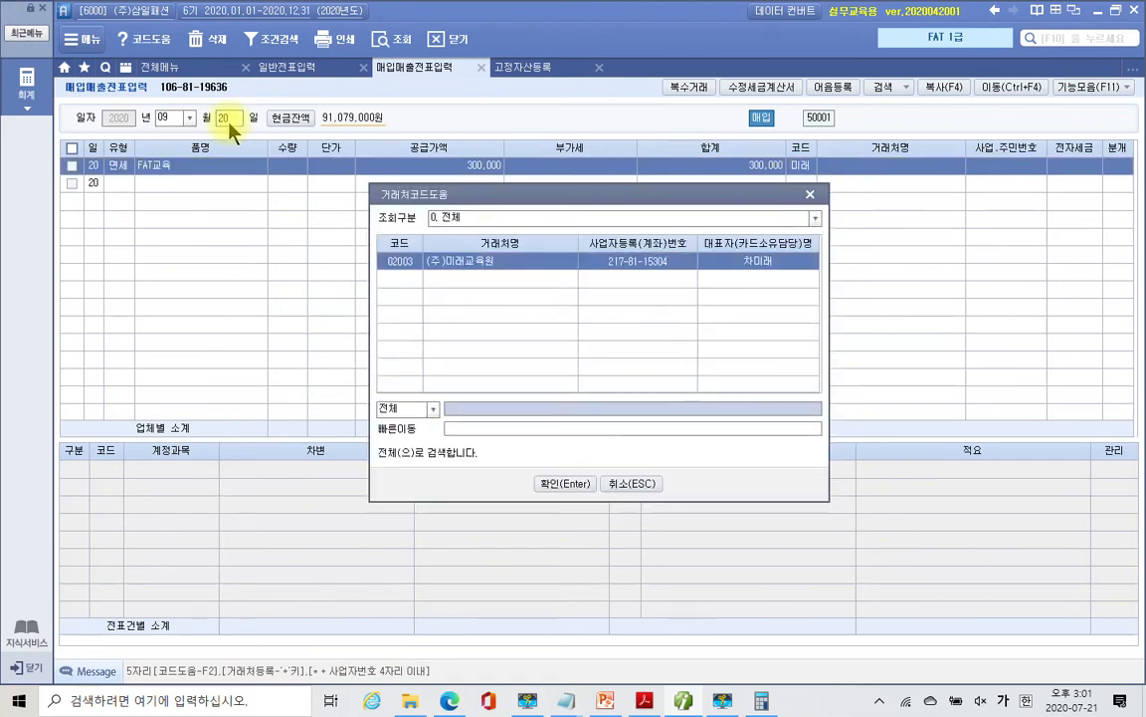
pyautogui.press('Return')
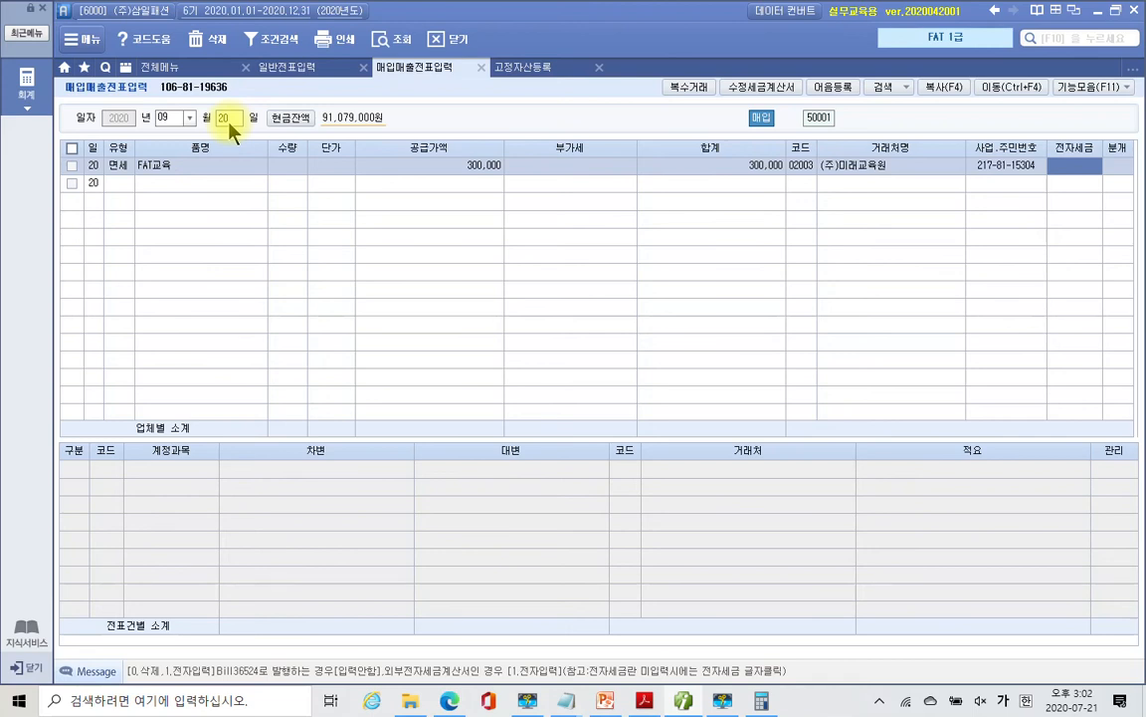
pyautogui.press('1')
pyautogui.press('Return')
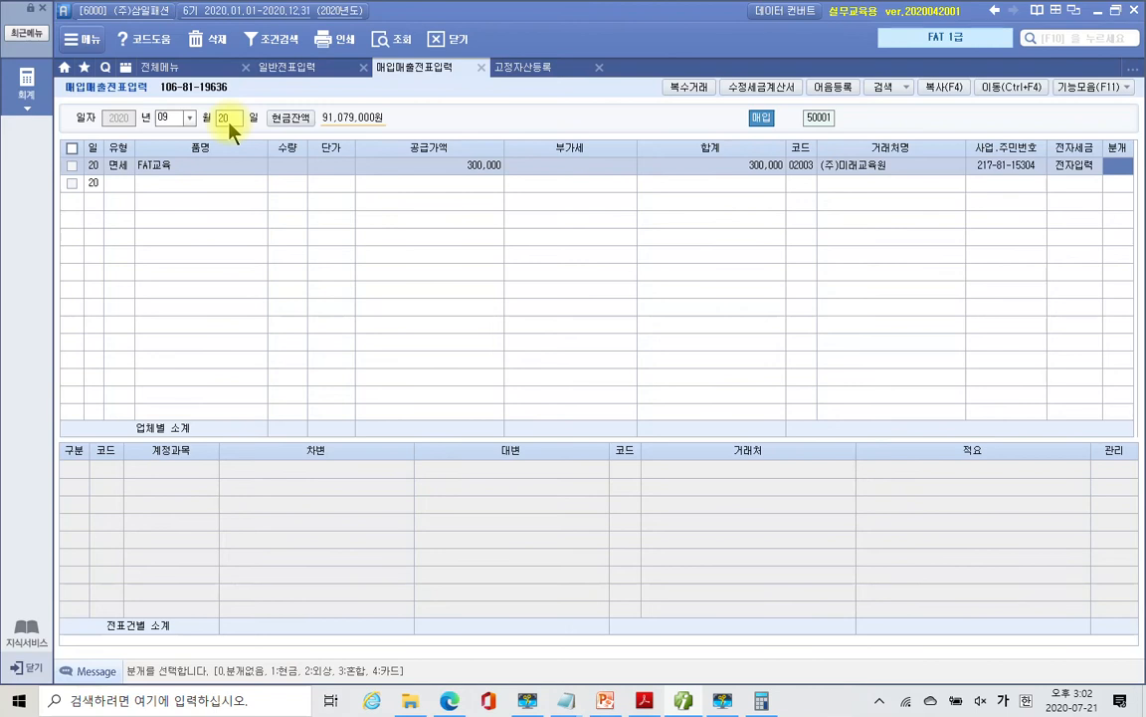
# - Set the voucher's 분개 to 현금 and change the debit account to 825 교육훈련비
pyautogui.write('1')
pyautogui.press('Return')
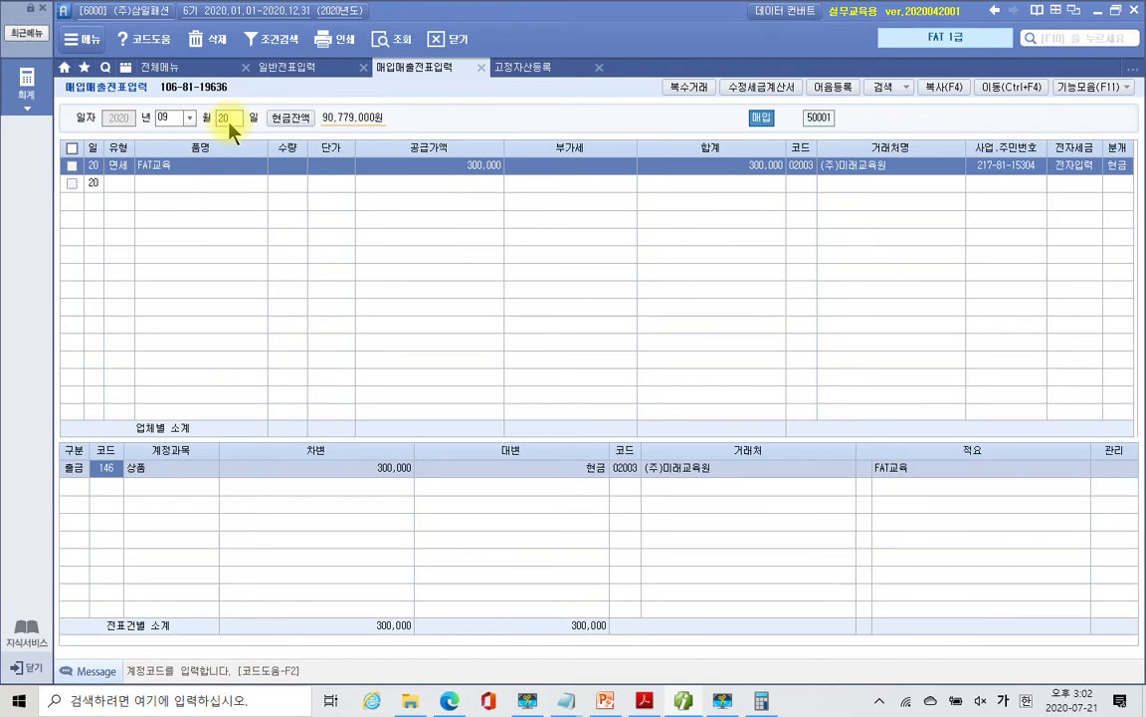
pyautogui.write('교육')
pyautogui.press('Return')
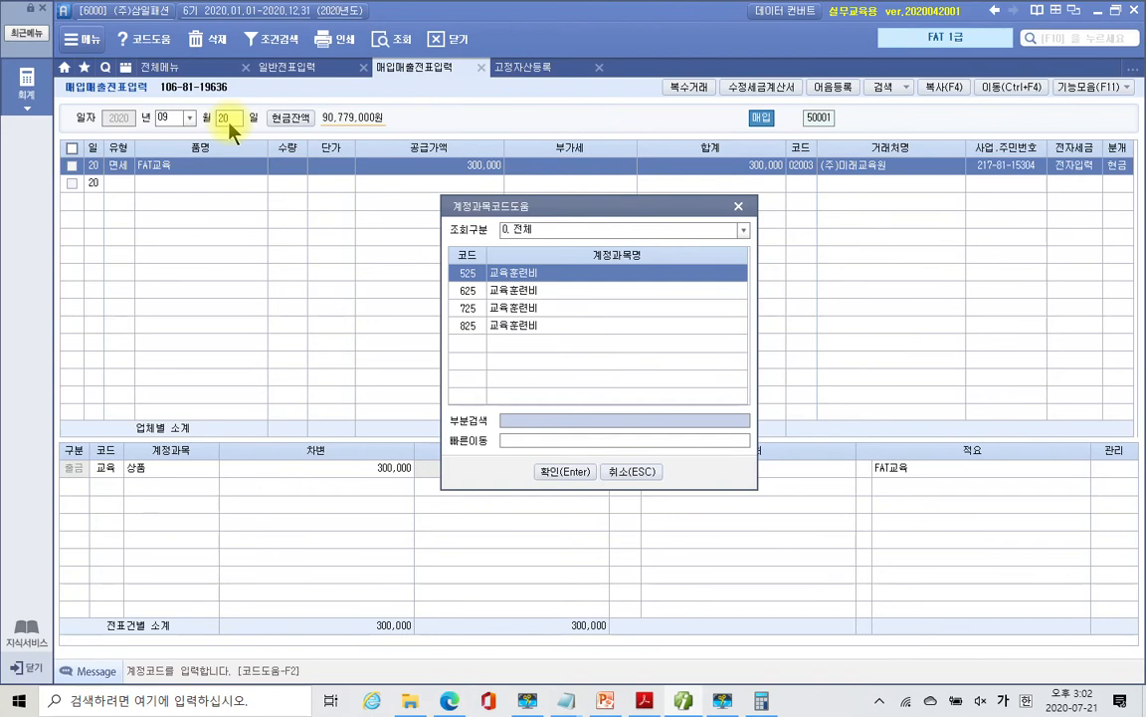
pyautogui.press('Down')
pyautogui.press('Down')
pyautogui.press('Down')
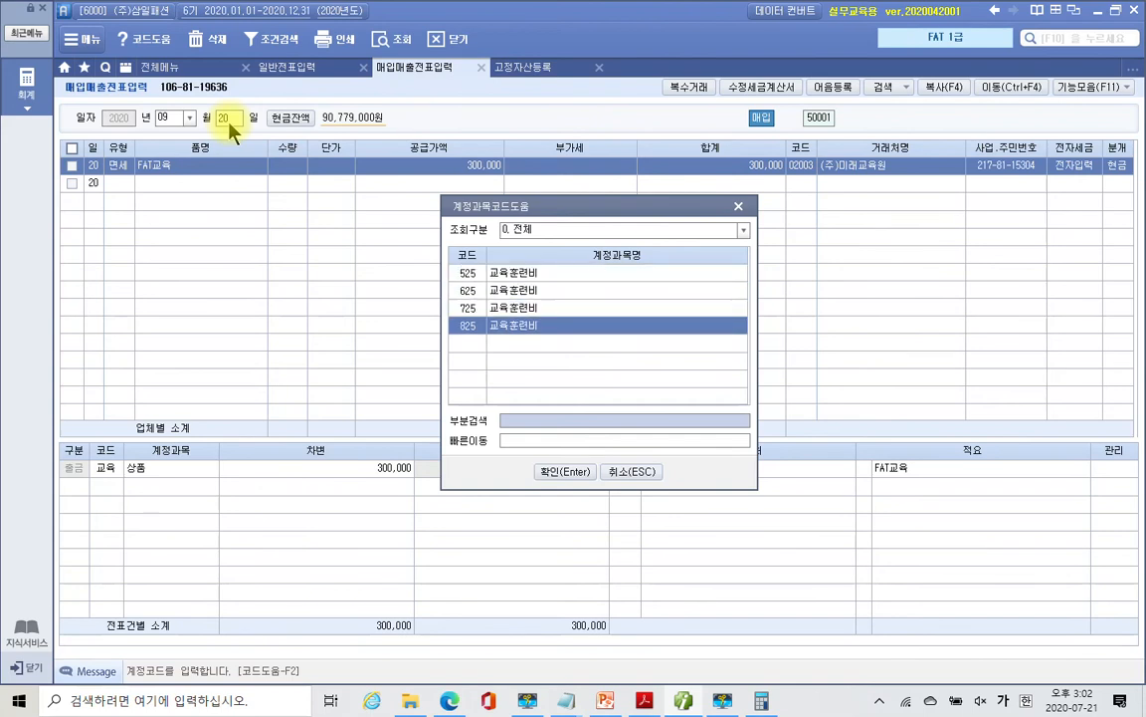
pyautogui.press('Return')
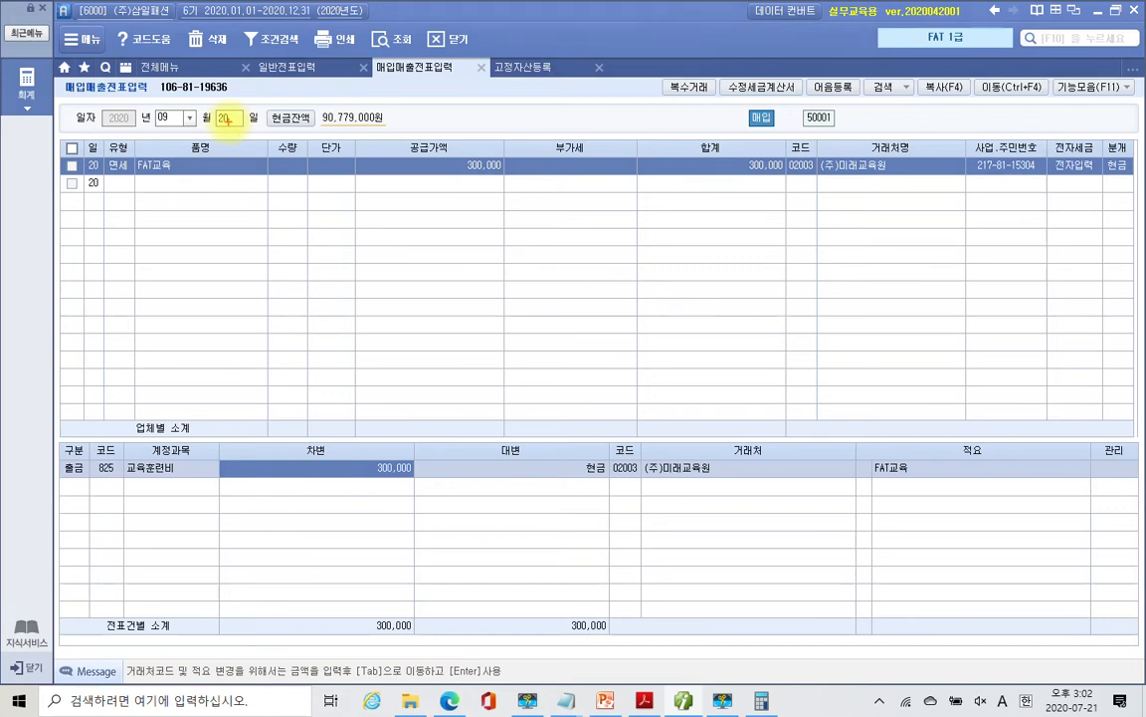
# - Review the 유형, 분개 and 계정과목 of the September 20 FAT교육 voucher
pyautogui.moveTo(195, 503)
pyautogui.mouseDown()
pyautogui.moveTo(198, 448)
pyautogui.moveTo(181, 499)
pyautogui.mouseUp()
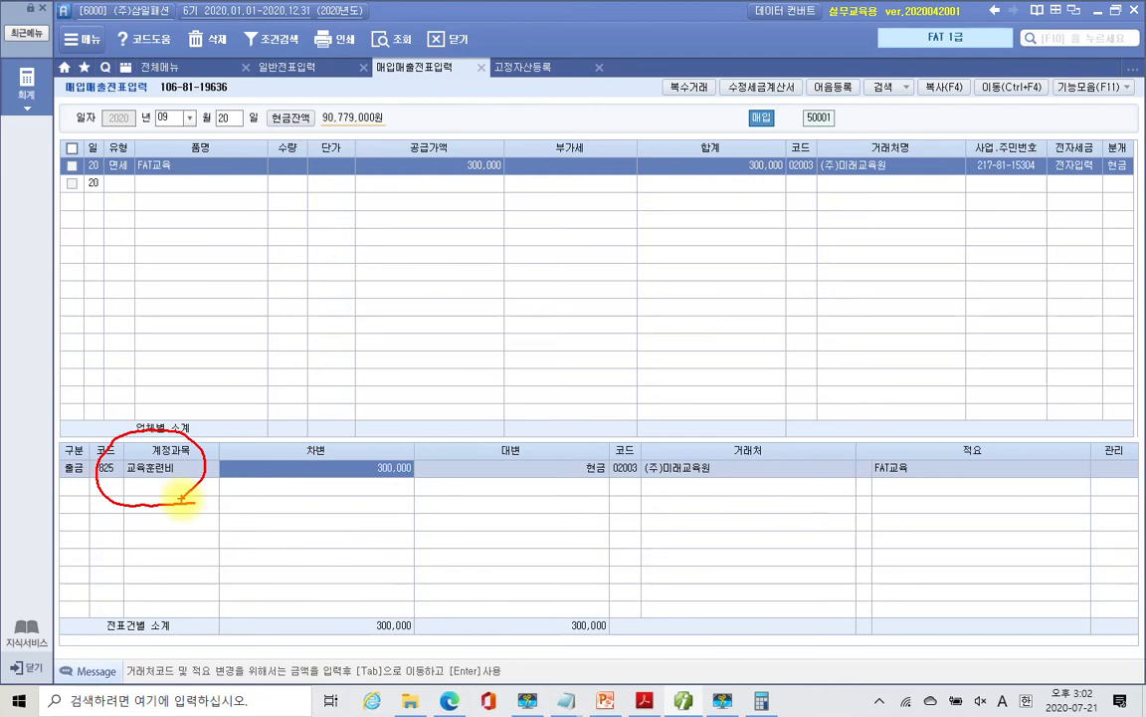
pyautogui.moveTo(129, 136)
pyautogui.mouseDown()
pyautogui.moveTo(87, 199)
pyautogui.moveTo(141, 212)
pyautogui.moveTo(153, 277)
pyautogui.moveTo(191, 231)
pyautogui.moveTo(205, 274)
pyautogui.mouseUp()
pyautogui.moveTo(204, 320)
pyautogui.mouseDown()
pyautogui.moveTo(228, 322)
pyautogui.moveTo(221, 316)
pyautogui.mouseUp()
pyautogui.moveTo(125, 209)
pyautogui.mouseDown()
pyautogui.moveTo(89, 179)
pyautogui.moveTo(106, 190)
pyautogui.mouseUp()
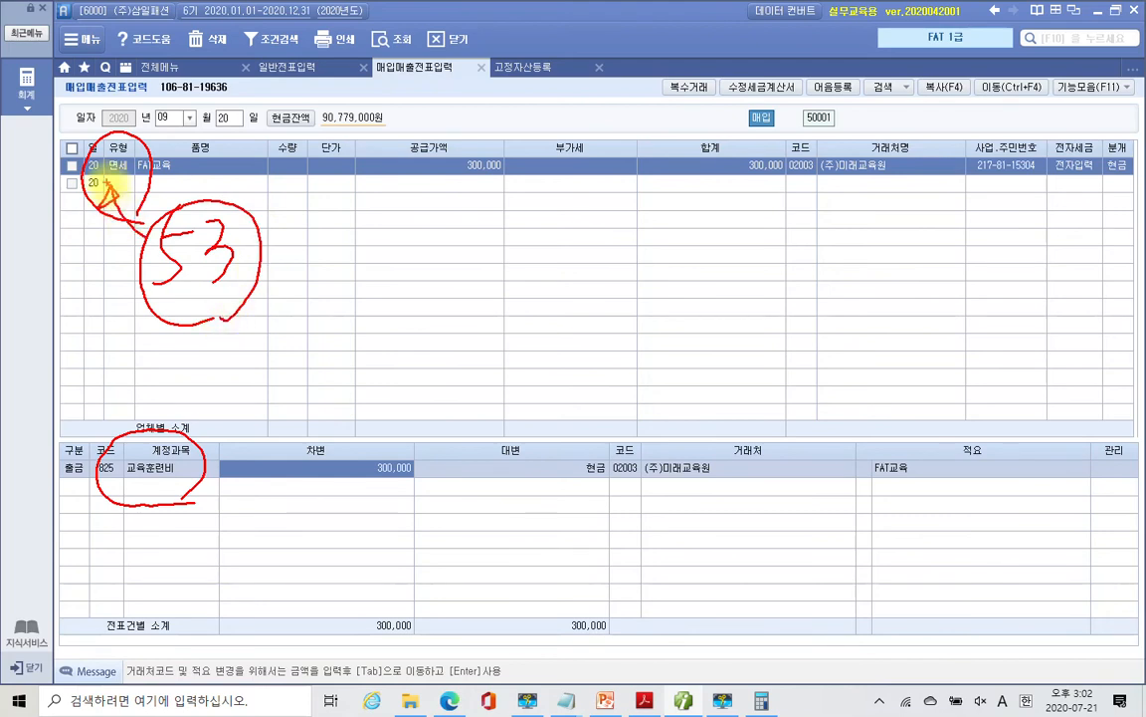
pyautogui.moveTo(1135, 194)
pyautogui.mouseDown()
pyautogui.moveTo(1101, 146)
pyautogui.moveTo(1085, 199)
pyautogui.moveTo(1130, 207)
pyautogui.mouseUp()
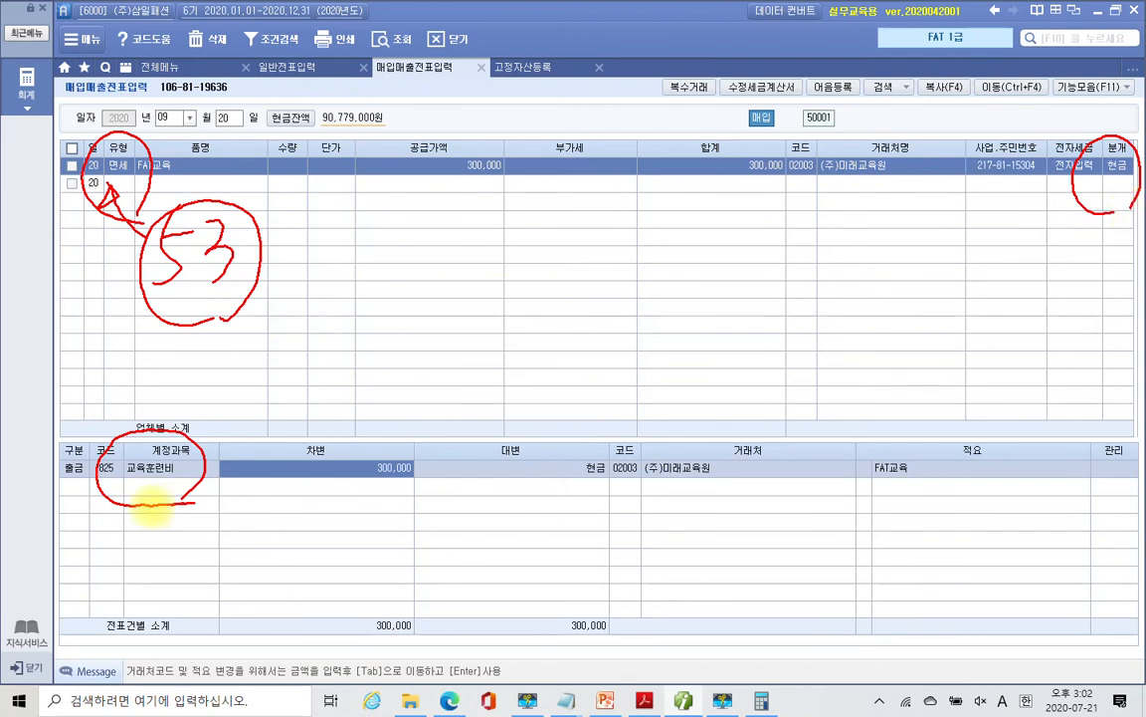
pyautogui.moveTo(122, 440)
pyautogui.mouseDown()
pyautogui.moveTo(194, 443)
pyautogui.moveTo(110, 493)
pyautogui.moveTo(89, 432)
pyautogui.moveTo(245, 486)
pyautogui.moveTo(349, 565)
pyautogui.moveTo(358, 545)
pyautogui.mouseUp()
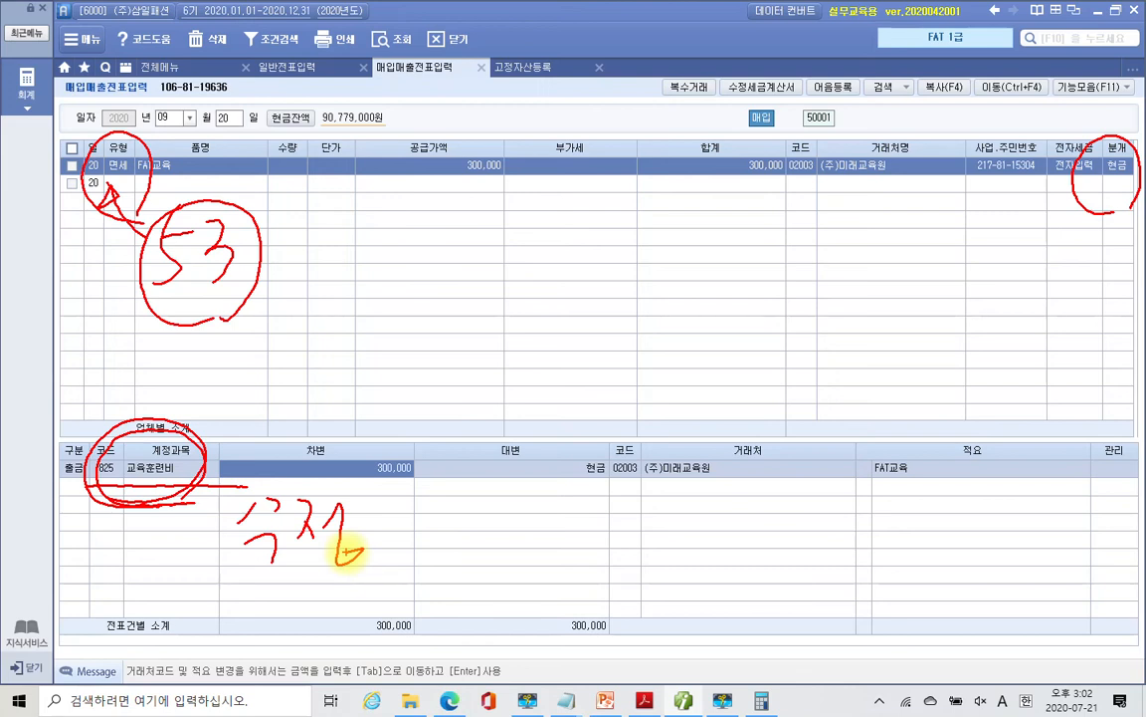
pyautogui.press('Escape')
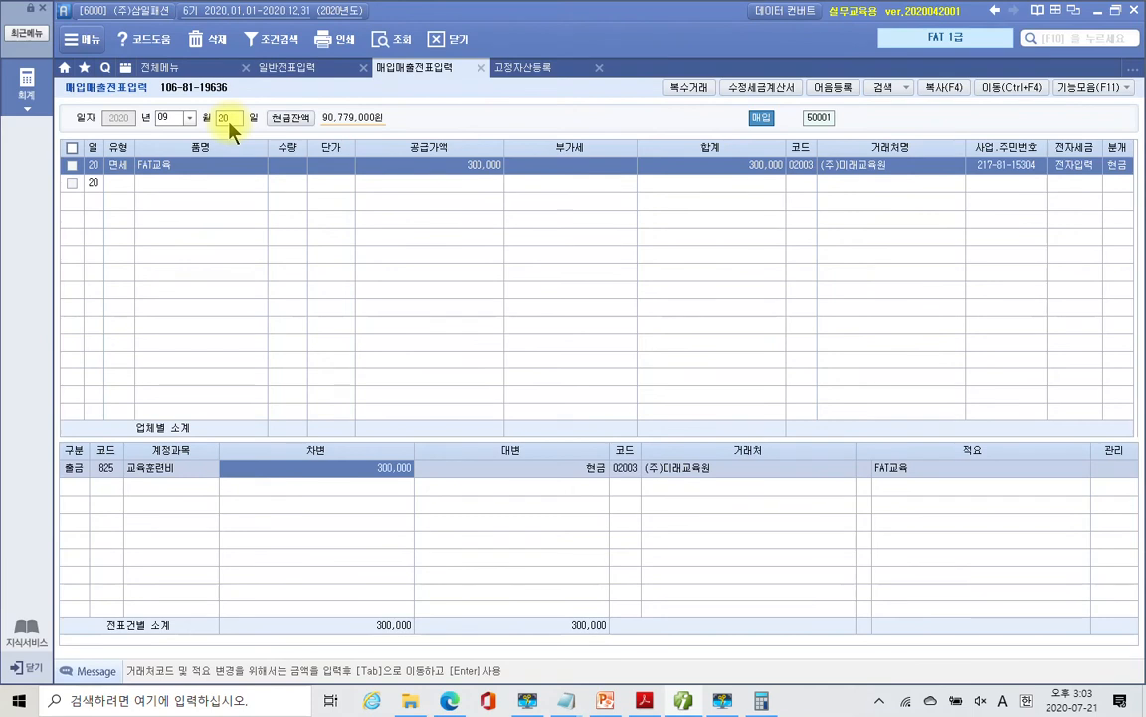
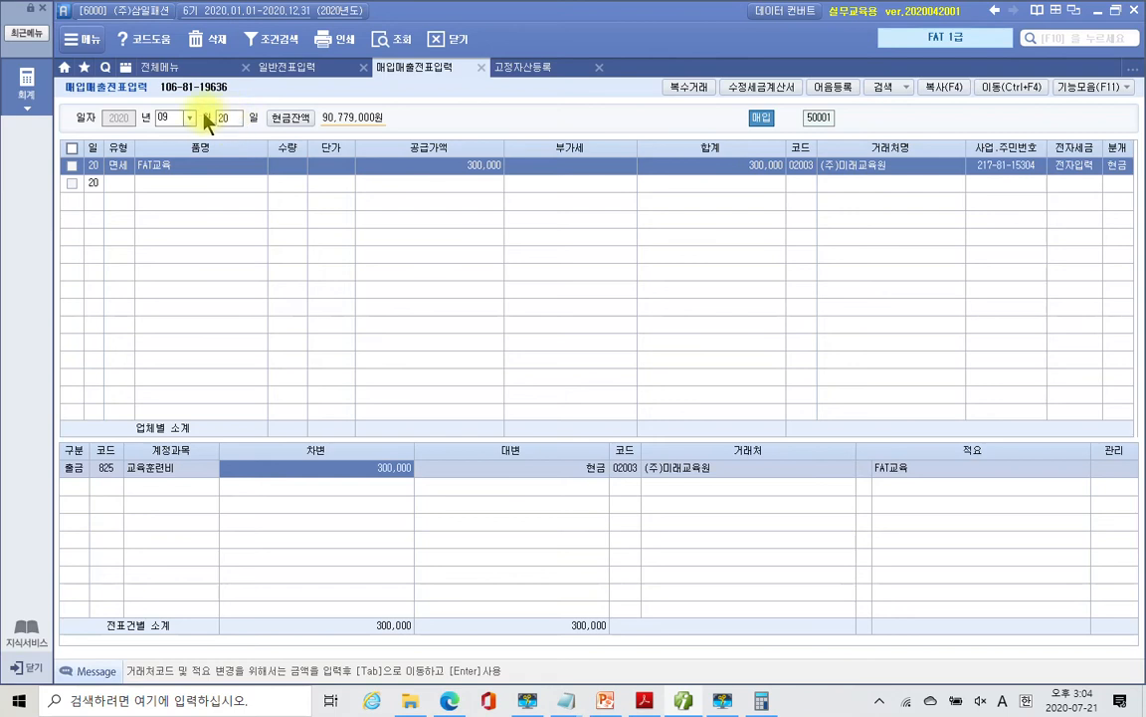
# - Open 계산서합계표 and query the period from July to September 2020 as 1.정기
pyautogui.click(162, 69)
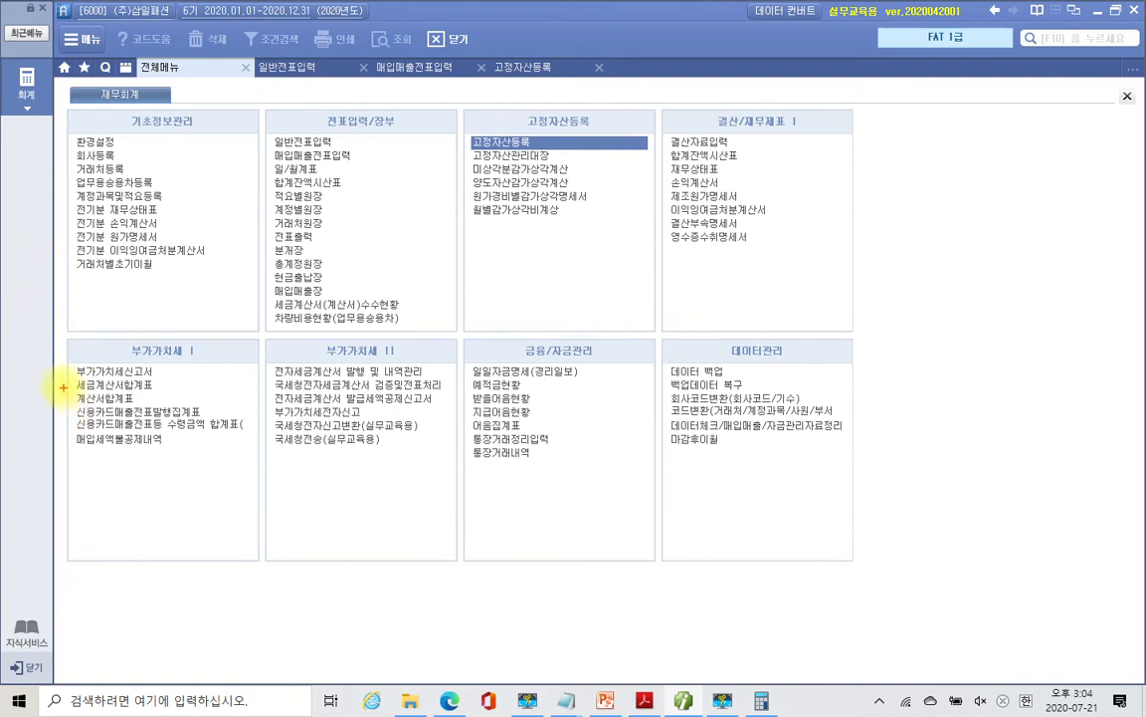
pyautogui.moveTo(61, 386); pyautogui.dragTo(212, 405)
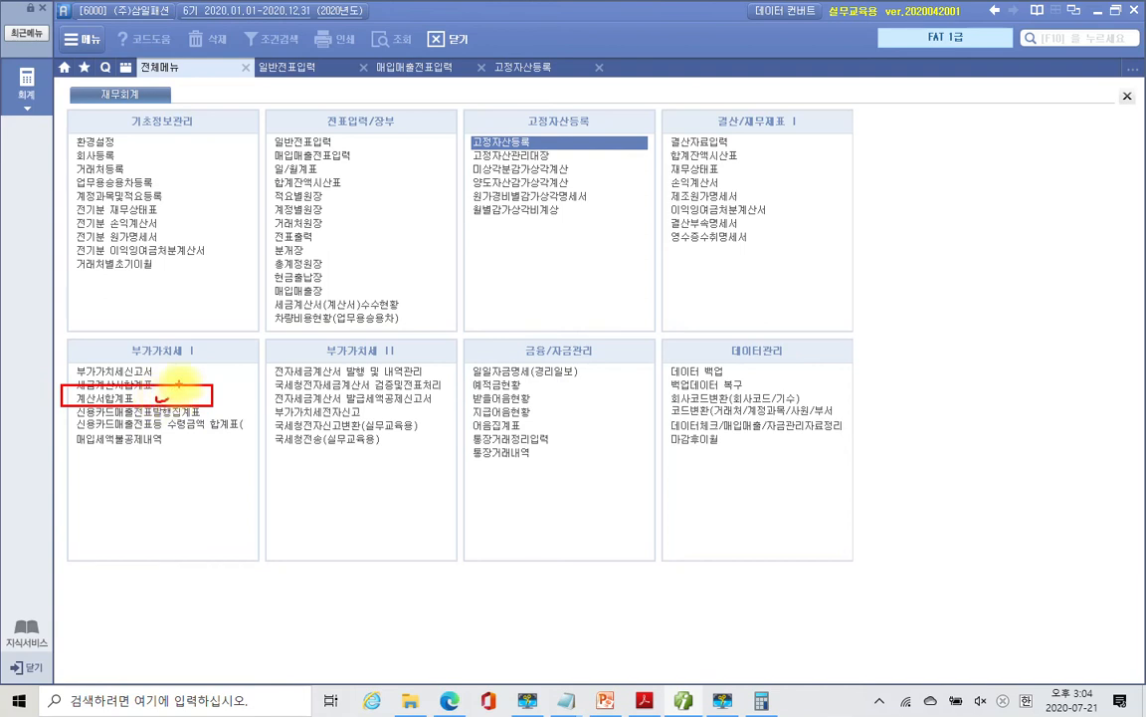
pyautogui.press('Escape')
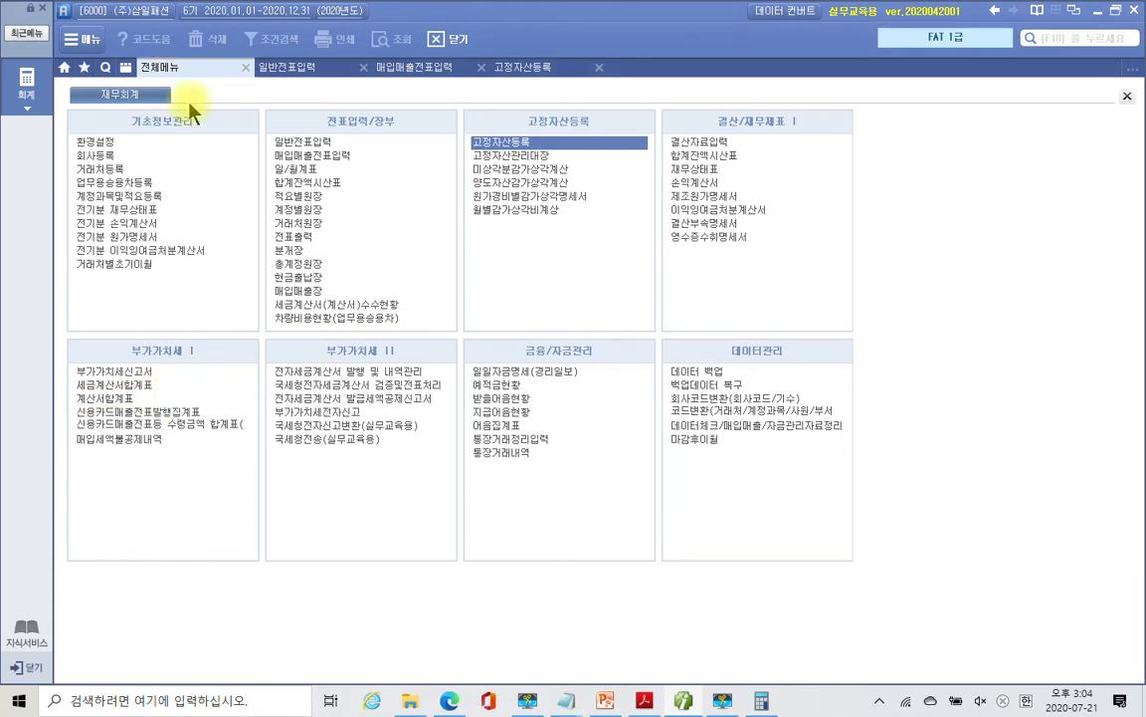
pyautogui.click(126, 400)
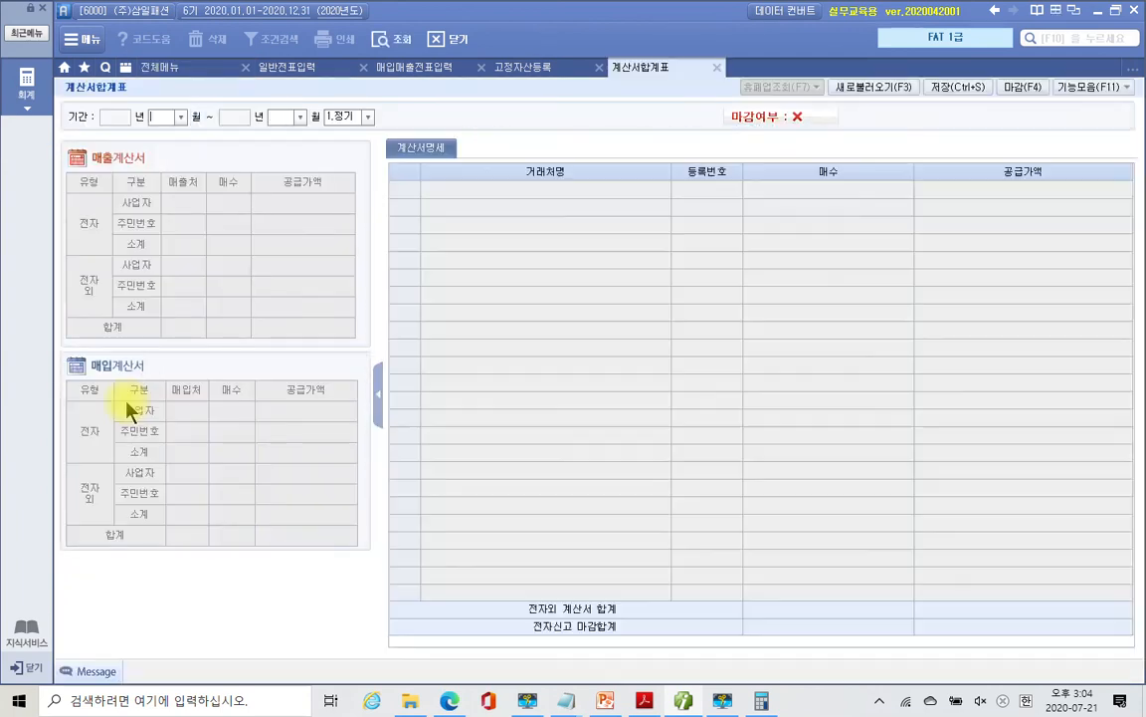
pyautogui.moveTo(35, 95); pyautogui.dragTo(383, 169)
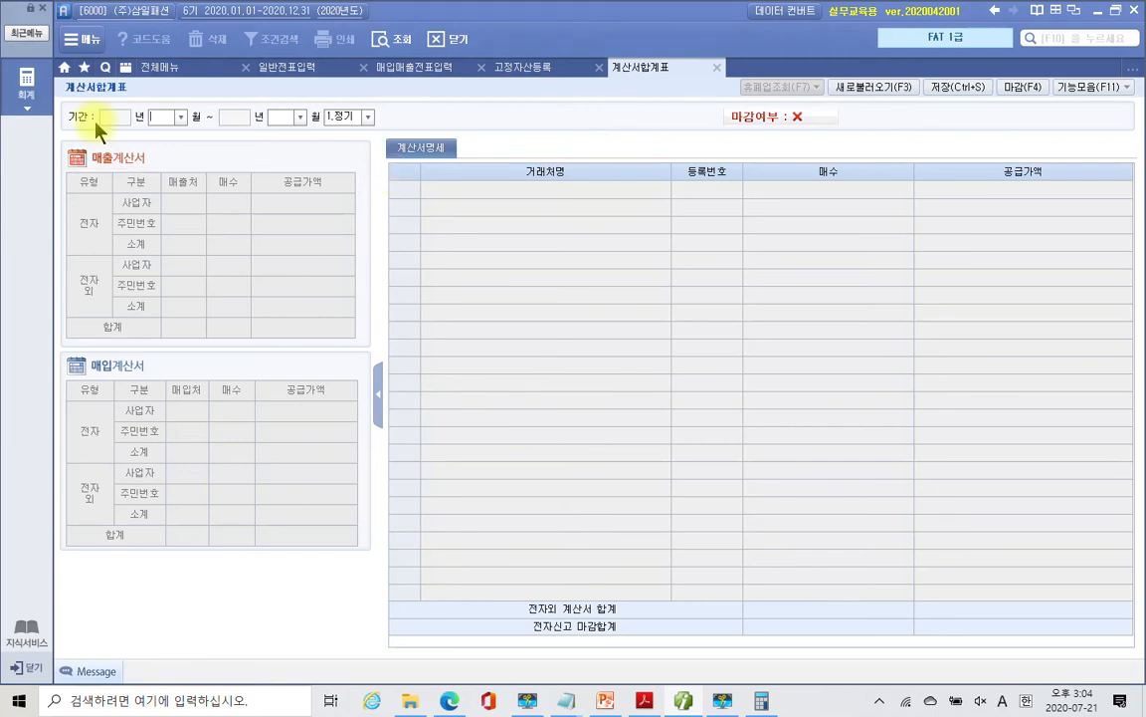
pyautogui.write('7')
pyautogui.press('Return')
pyautogui.press('Return')
pyautogui.write('9')
pyautogui.press('Return')
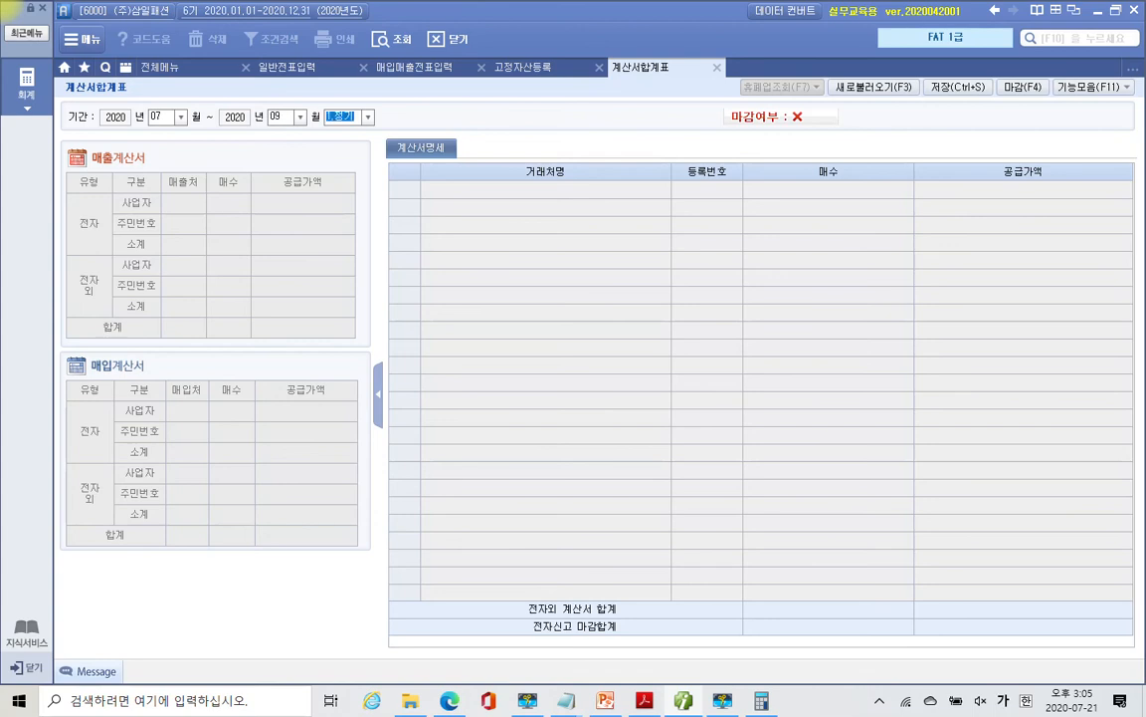
pyautogui.press('Return')
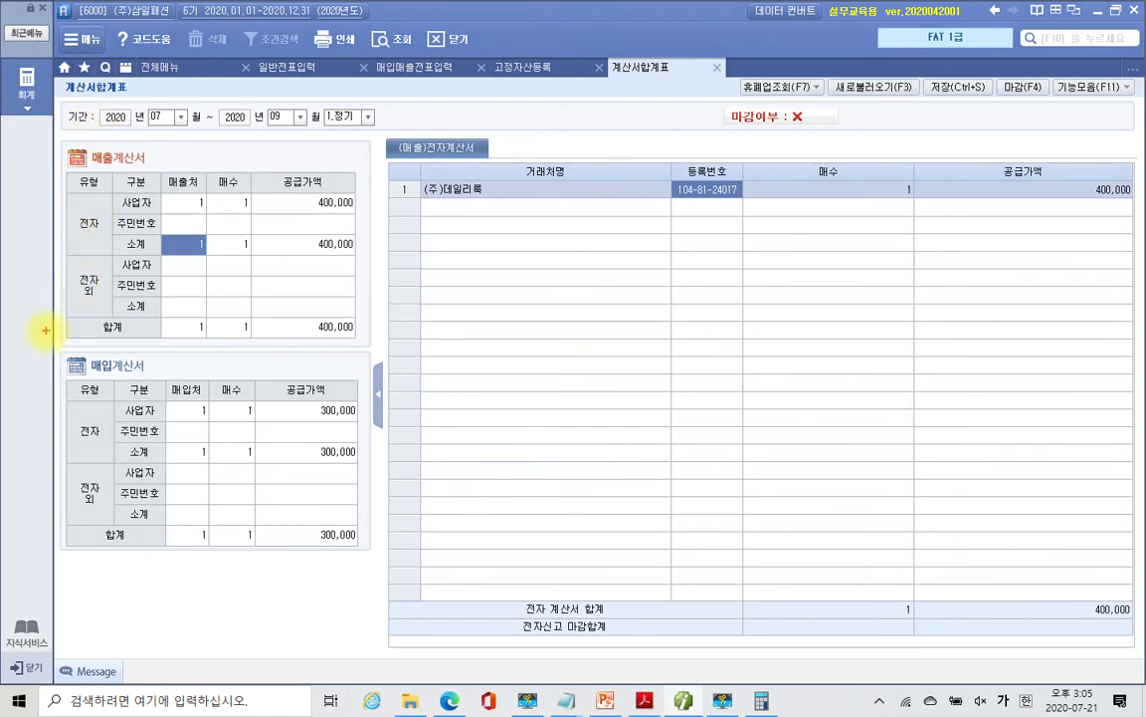
# - Examine the 전자 매입계산서 rows with their 거래처 details and the 매출계산서 rows, and close 계산서합계표
pyautogui.moveTo(55, 351)
pyautogui.mouseDown()
pyautogui.moveTo(133, 356)
pyautogui.moveTo(155, 376)
pyautogui.mouseUp()
pyautogui.press('Escape')
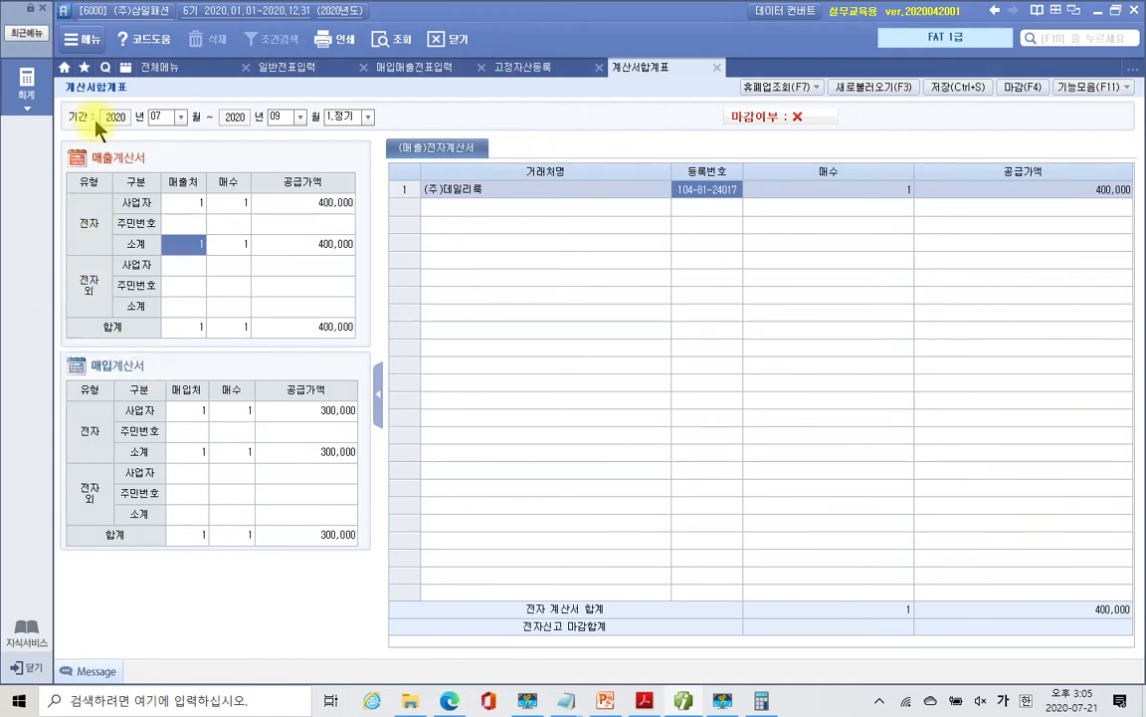
pyautogui.click(198, 416)
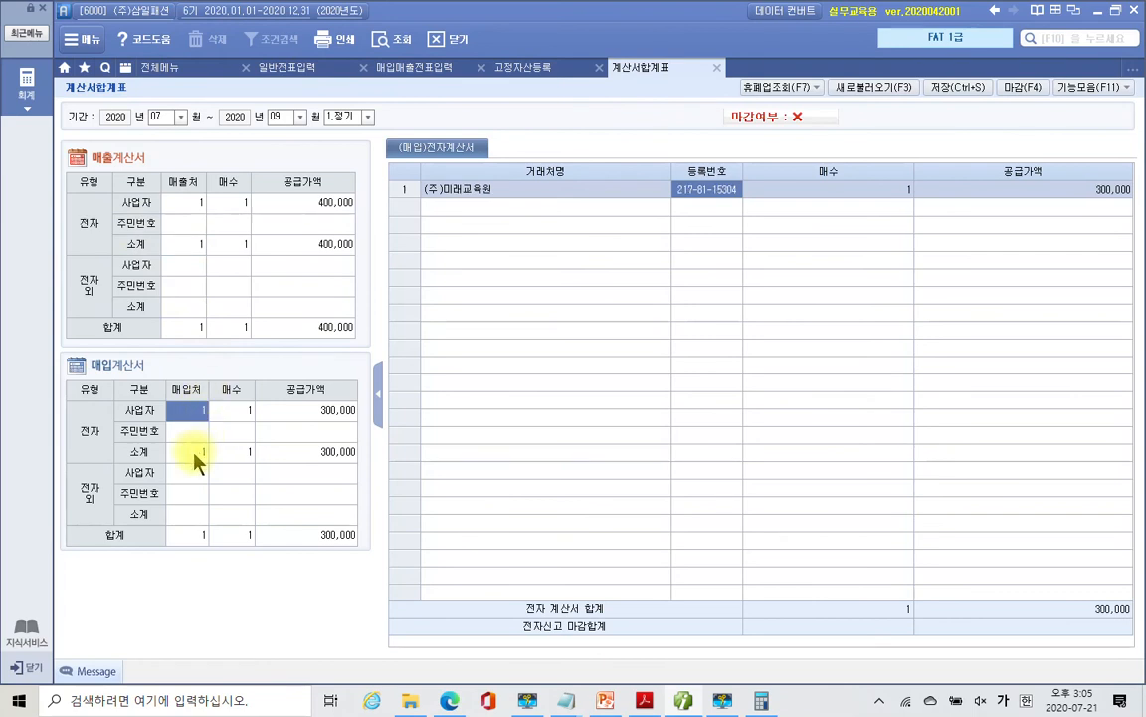
pyautogui.click(195, 452)
pyautogui.moveTo(72, 409); pyautogui.dragTo(110, 459)
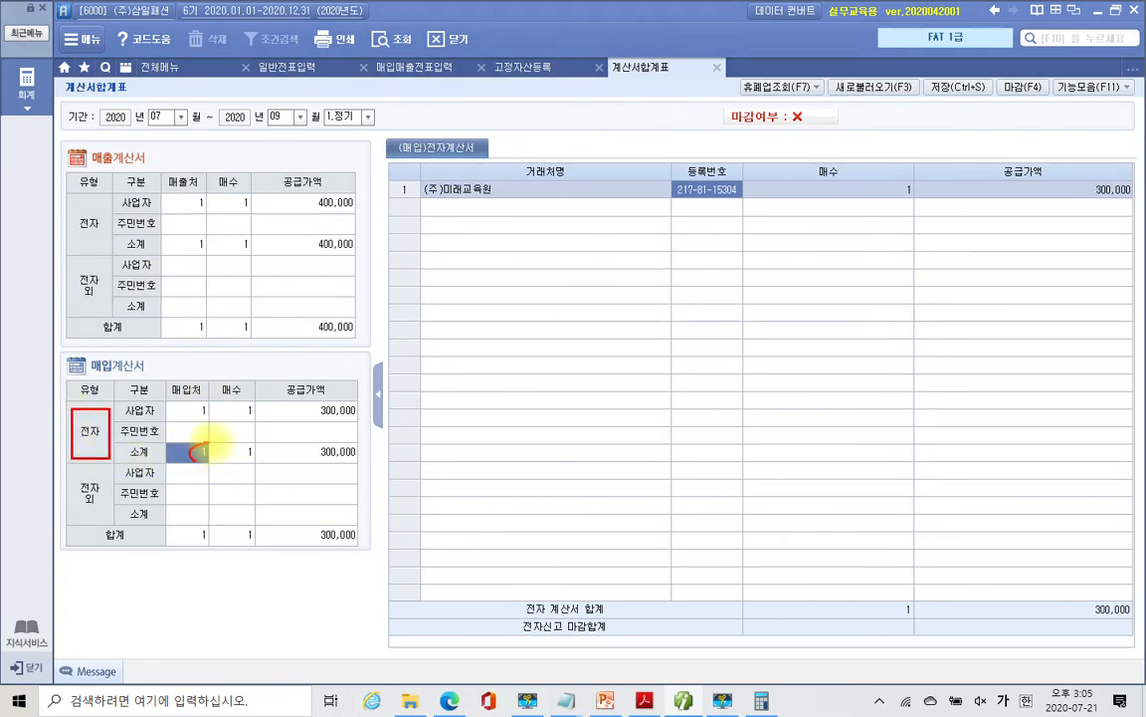
pyautogui.moveTo(192, 450)
pyautogui.mouseDown()
pyautogui.moveTo(199, 466)
pyautogui.moveTo(257, 465)
pyautogui.mouseUp()
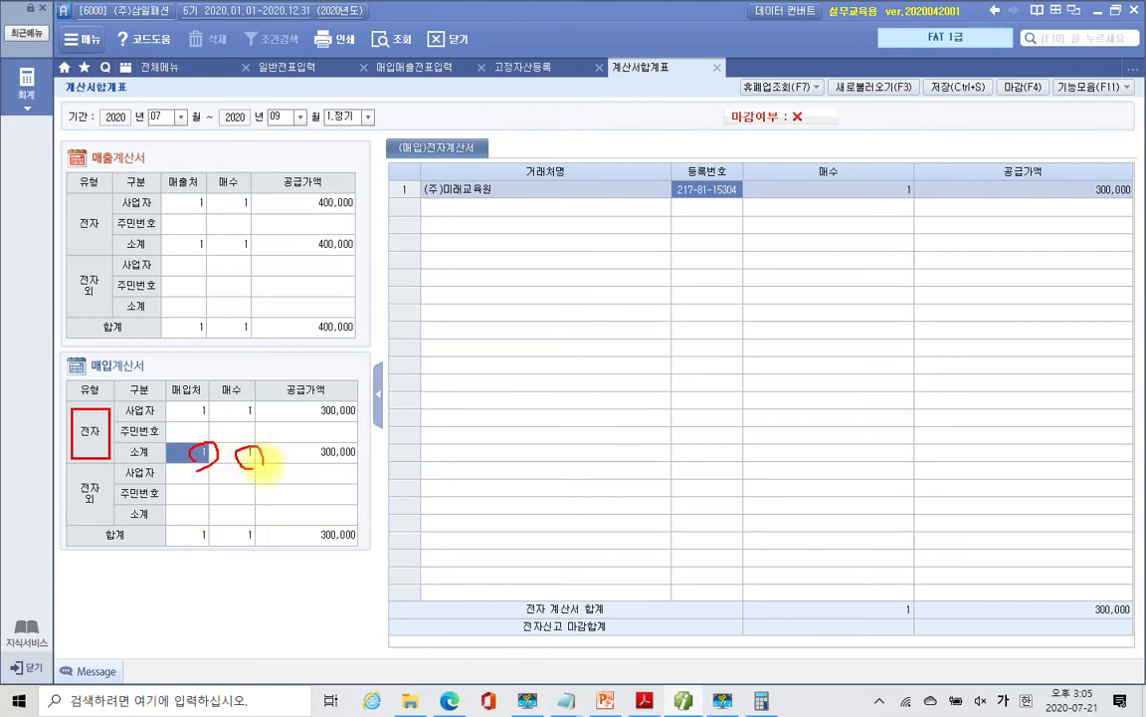
pyautogui.moveTo(439, 207)
pyautogui.mouseDown()
pyautogui.moveTo(1139, 194)
pyautogui.moveTo(980, 168)
pyautogui.moveTo(788, 159)
pyautogui.moveTo(410, 181)
pyautogui.moveTo(439, 205)
pyautogui.mouseUp()
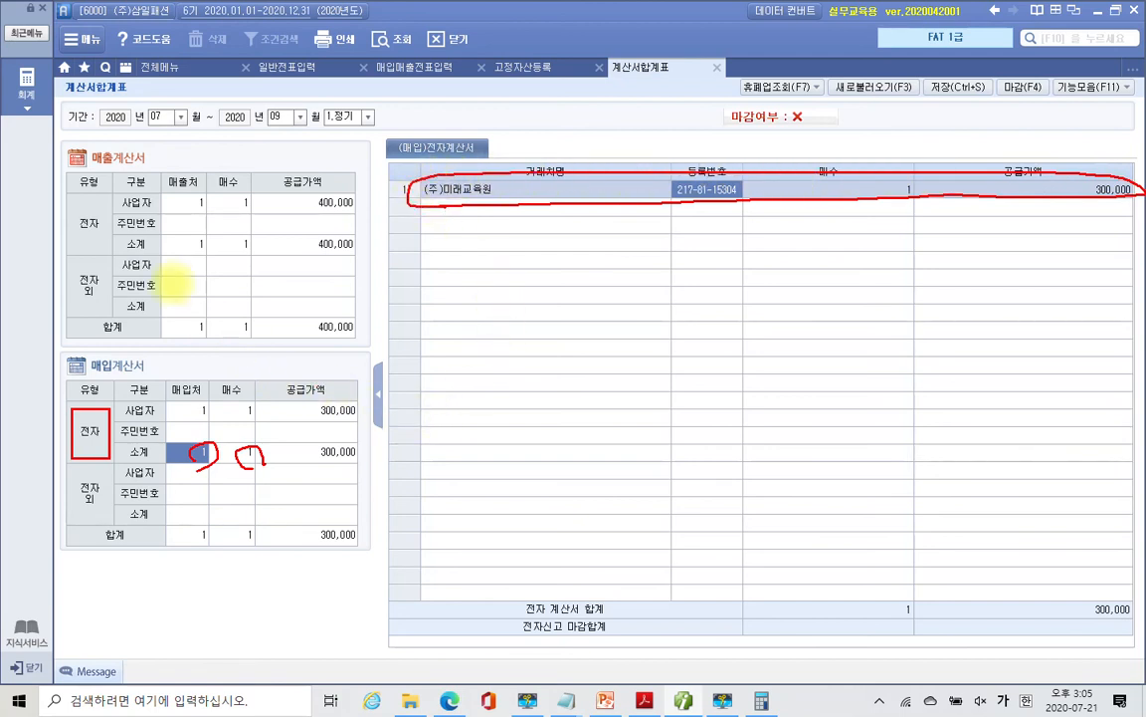
pyautogui.moveTo(83, 141); pyautogui.dragTo(149, 170)
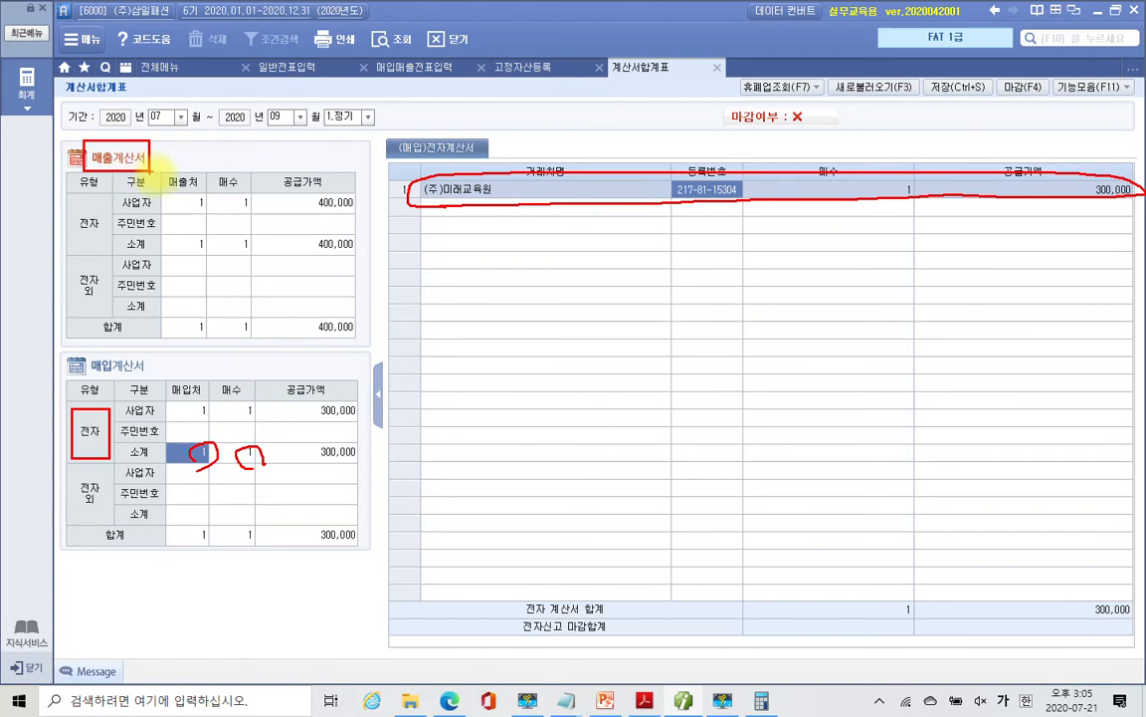
pyautogui.moveTo(195, 211); pyautogui.dragTo(351, 208)
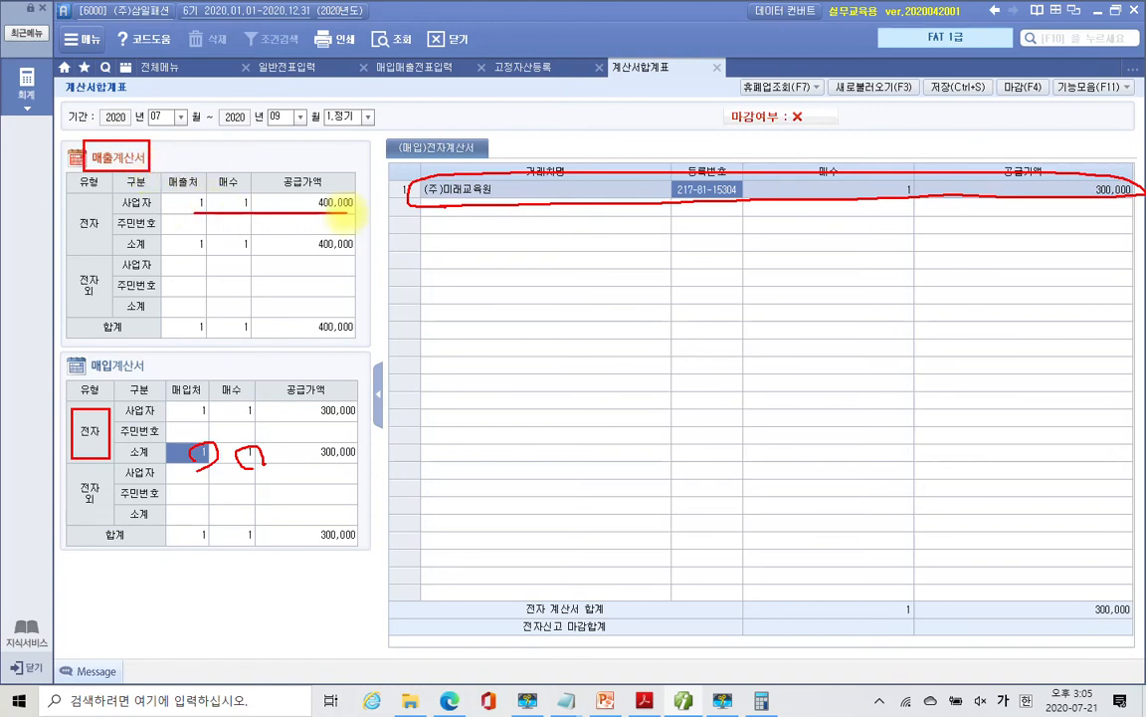
pyautogui.moveTo(169, 253); pyautogui.dragTo(365, 258)
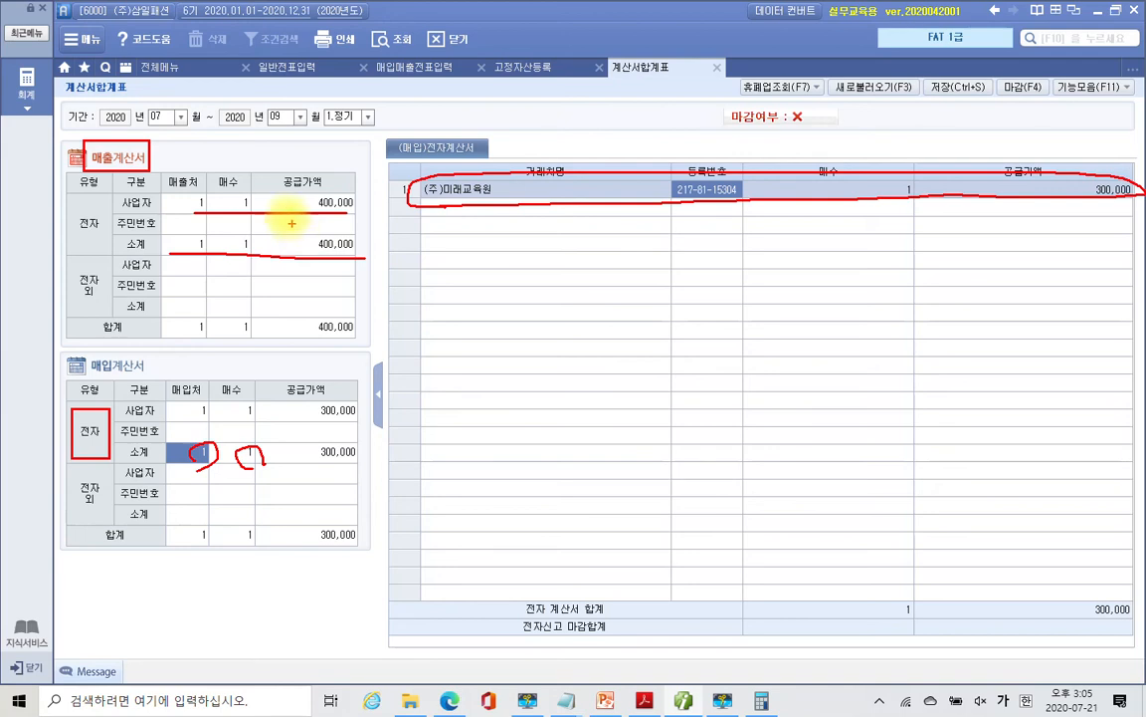
pyautogui.press('Escape')
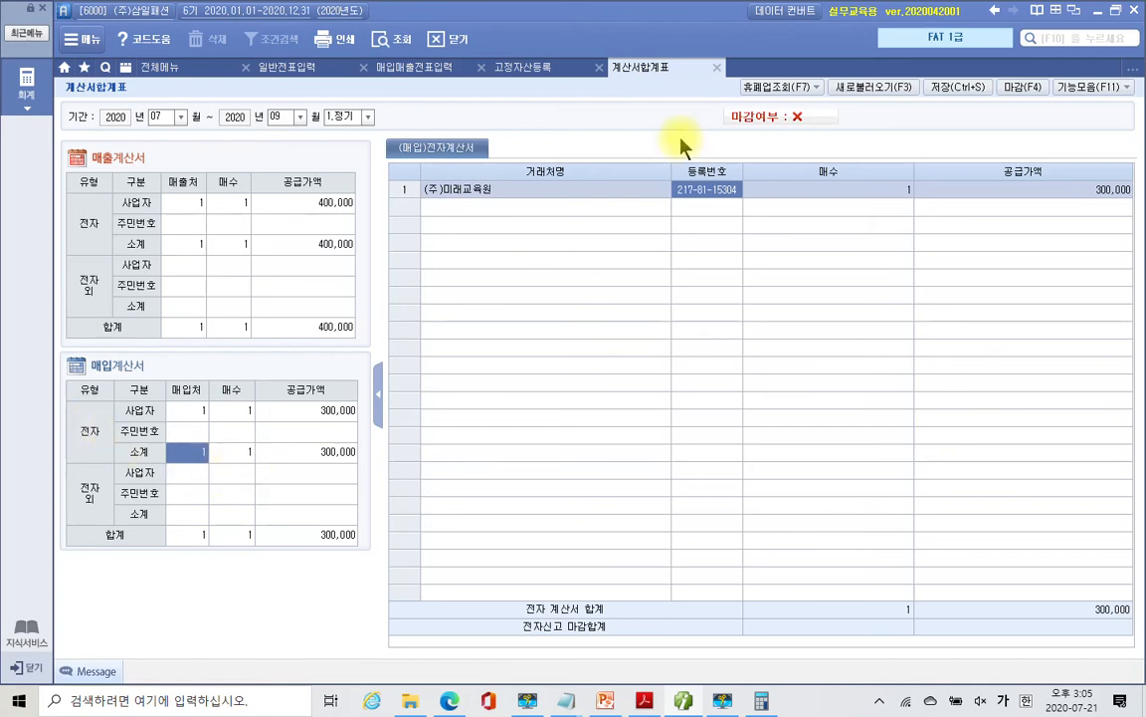
pyautogui.click(717, 68)
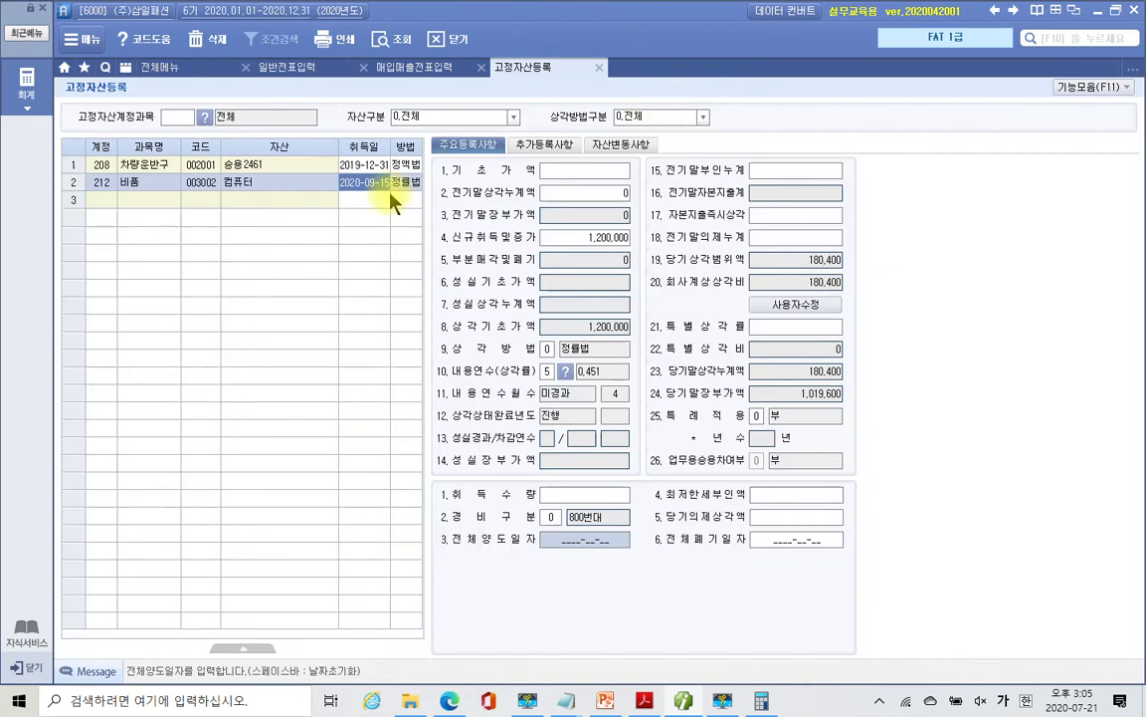
# - Open 세금계산서합계표 and query the period from July to September 2020 as 1.정기
pyautogui.click(160, 68)
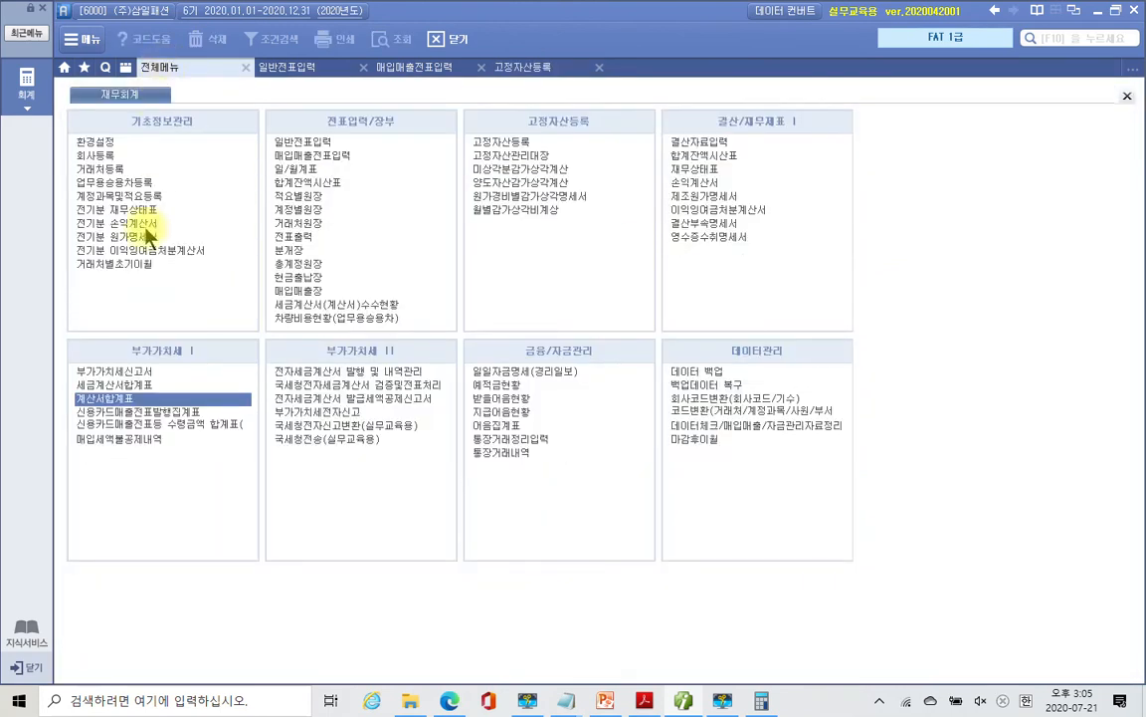
pyautogui.click(120, 385)
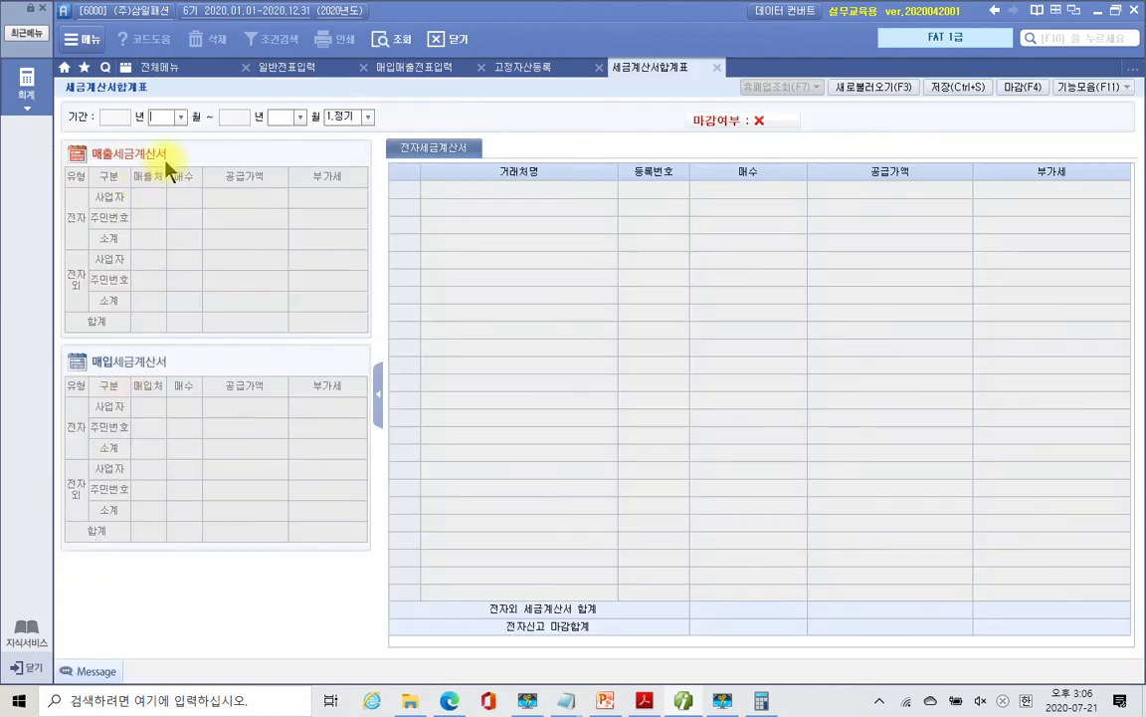
pyautogui.write('7')
pyautogui.press('Return')
pyautogui.write('9')
pyautogui.press('Return')
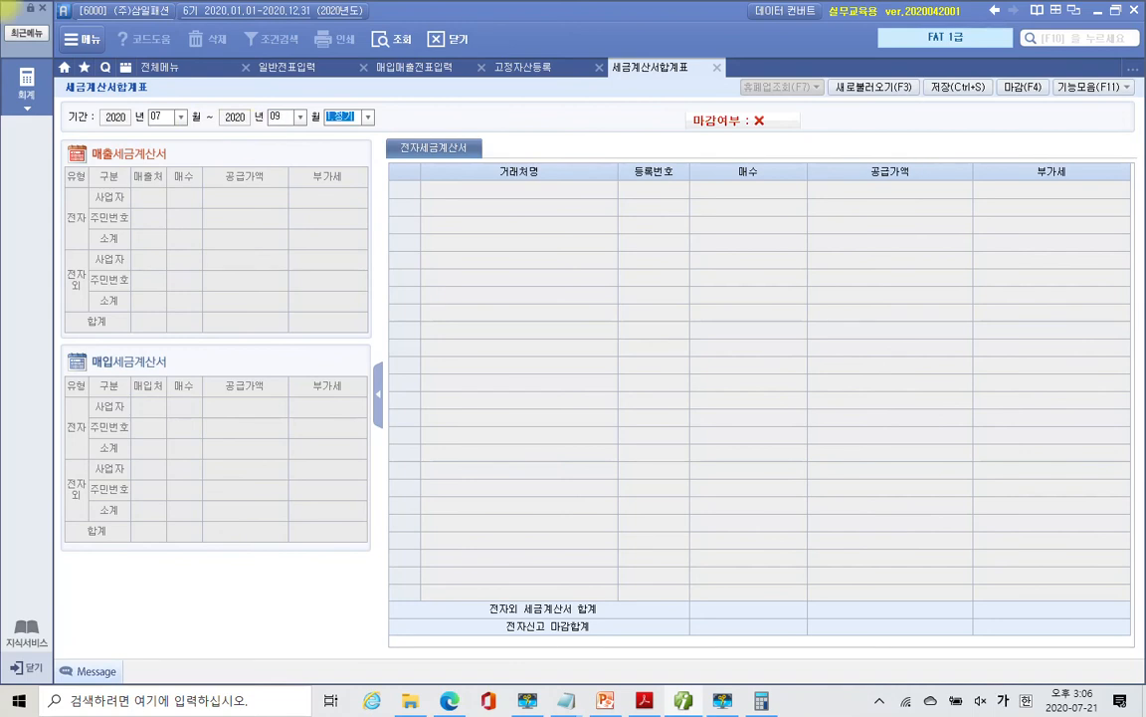
pyautogui.press('Return')
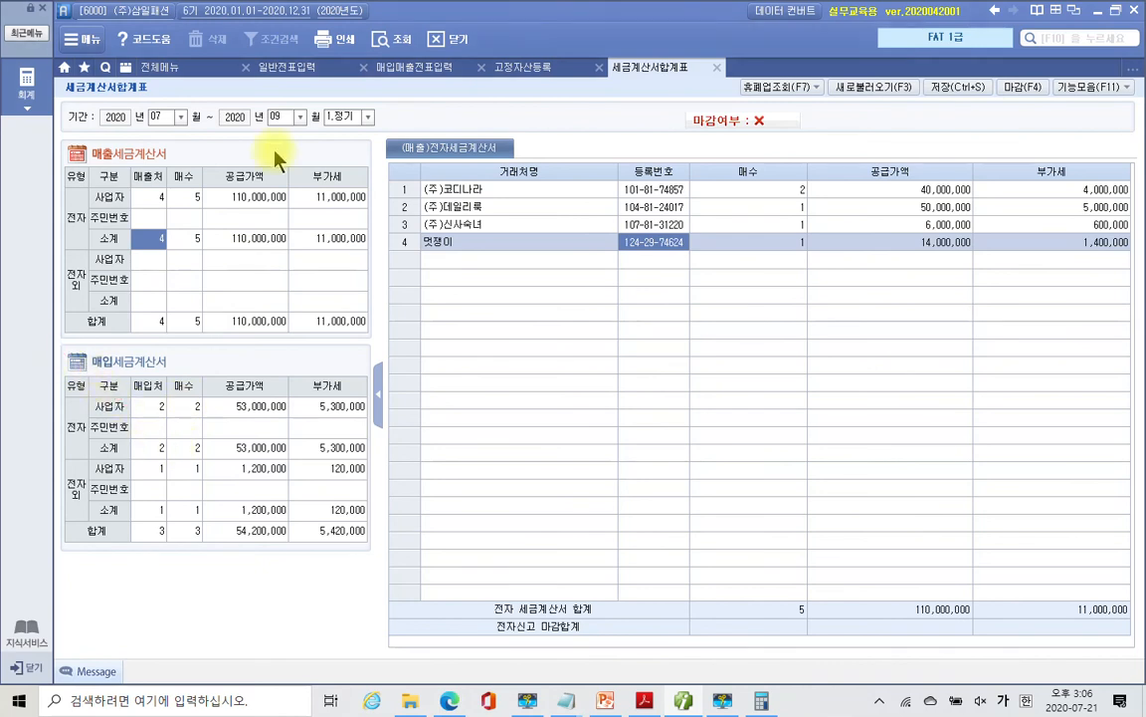
# - Examine the 전자 and 전자외 매입세금계산서 rows with their 거래처 details, and close 세금계산서합계표
pyautogui.click(148, 449)
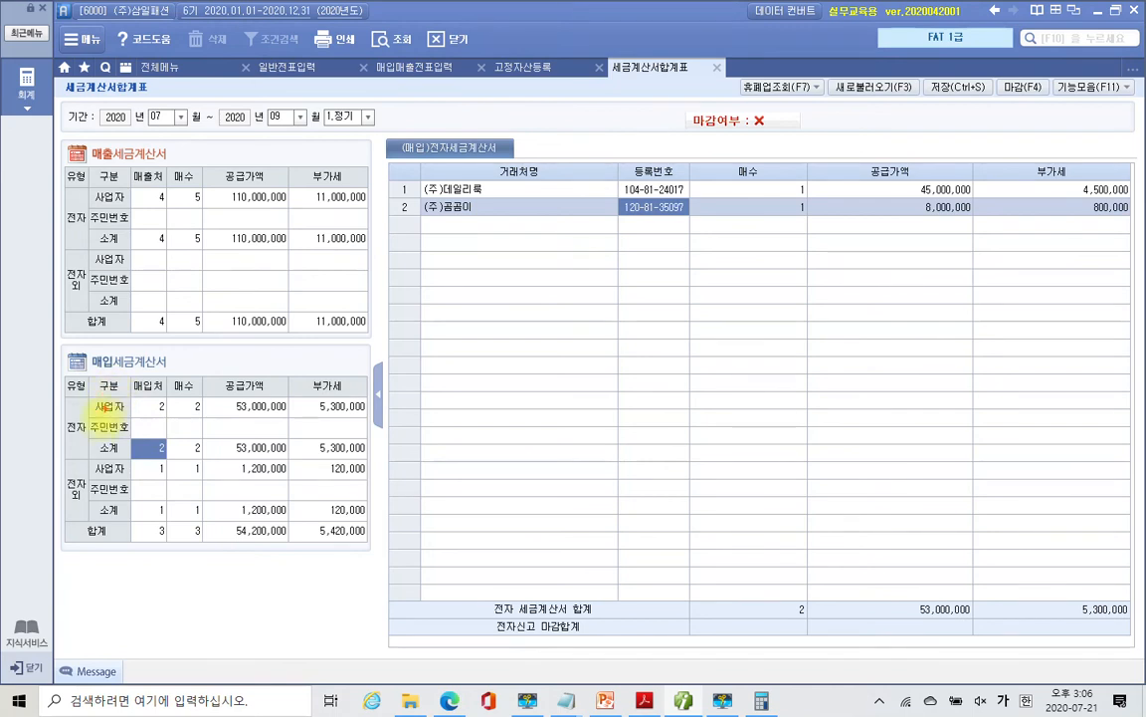
pyautogui.moveTo(56, 414)
pyautogui.mouseDown()
pyautogui.moveTo(93, 445)
pyautogui.moveTo(63, 486)
pyautogui.moveTo(87, 516)
pyautogui.mouseUp()
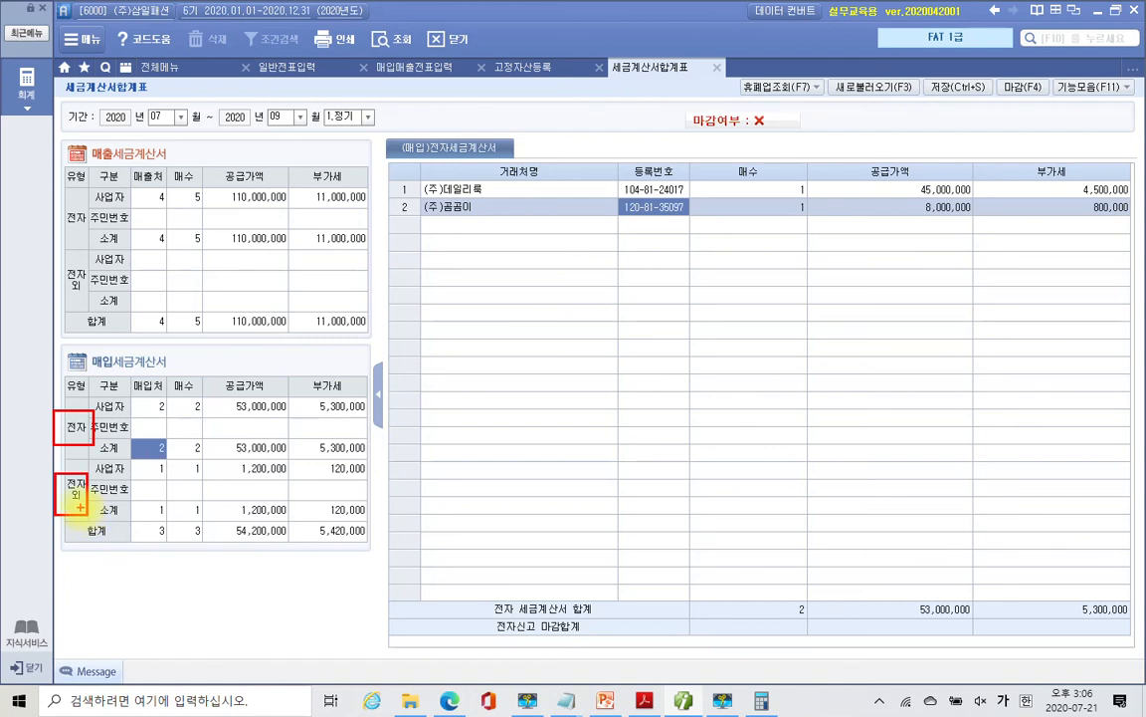
pyautogui.press('Escape')
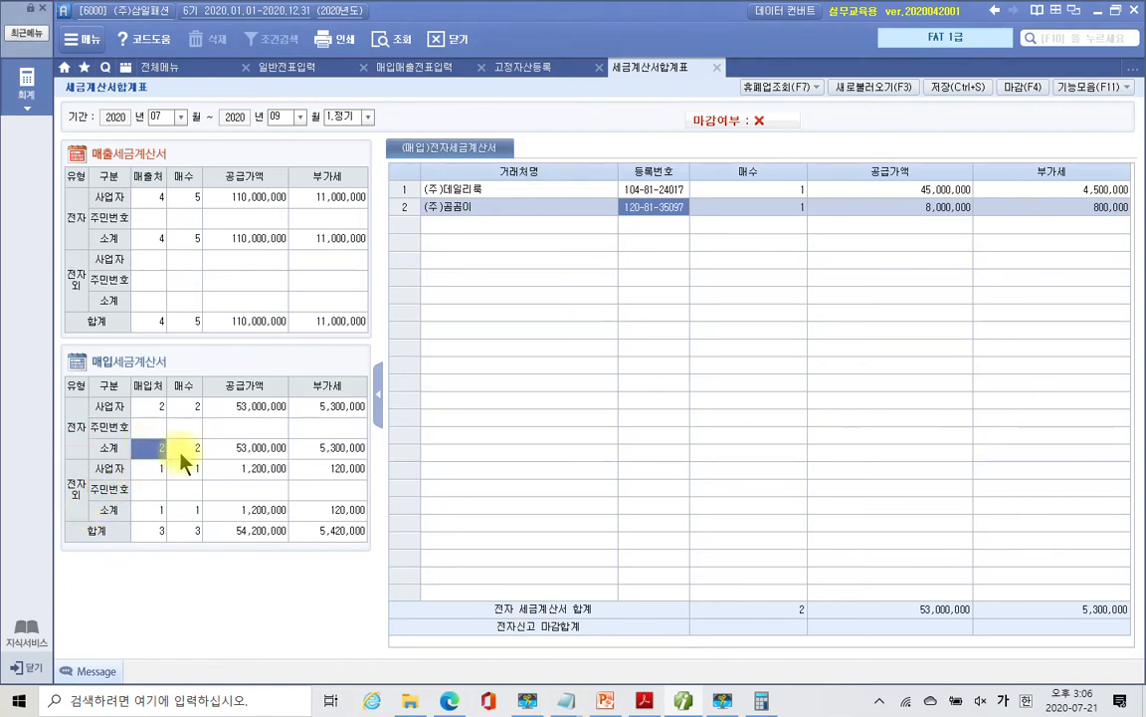
pyautogui.click(667, 192)
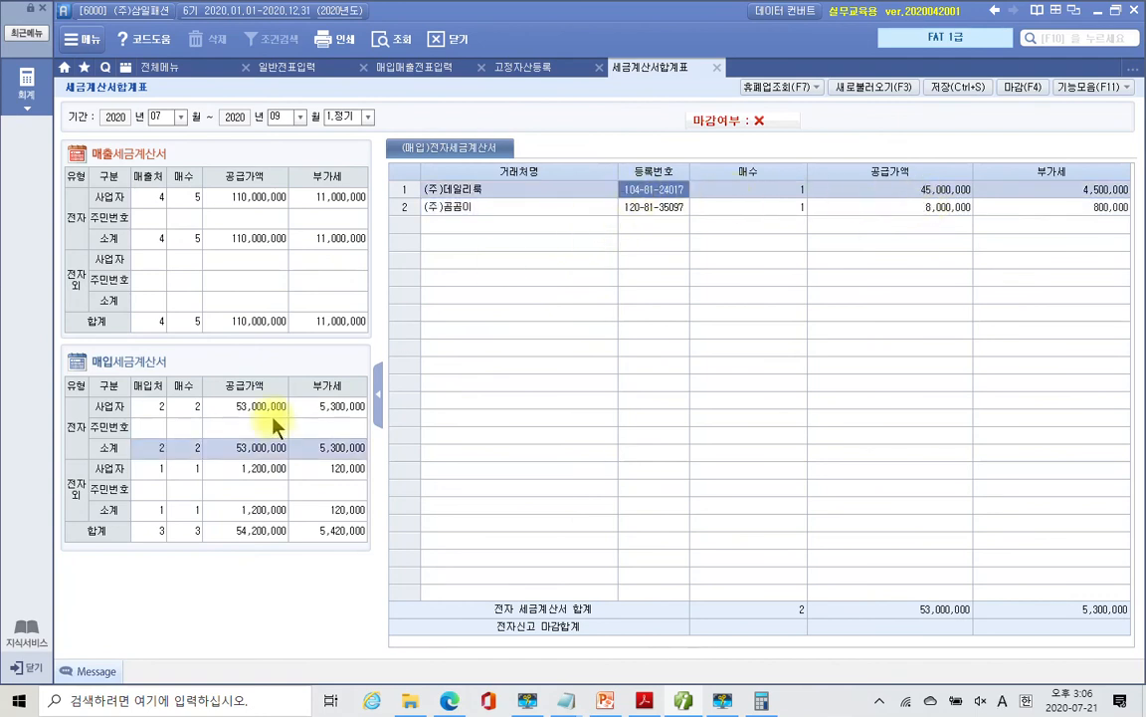
pyautogui.click(162, 509)
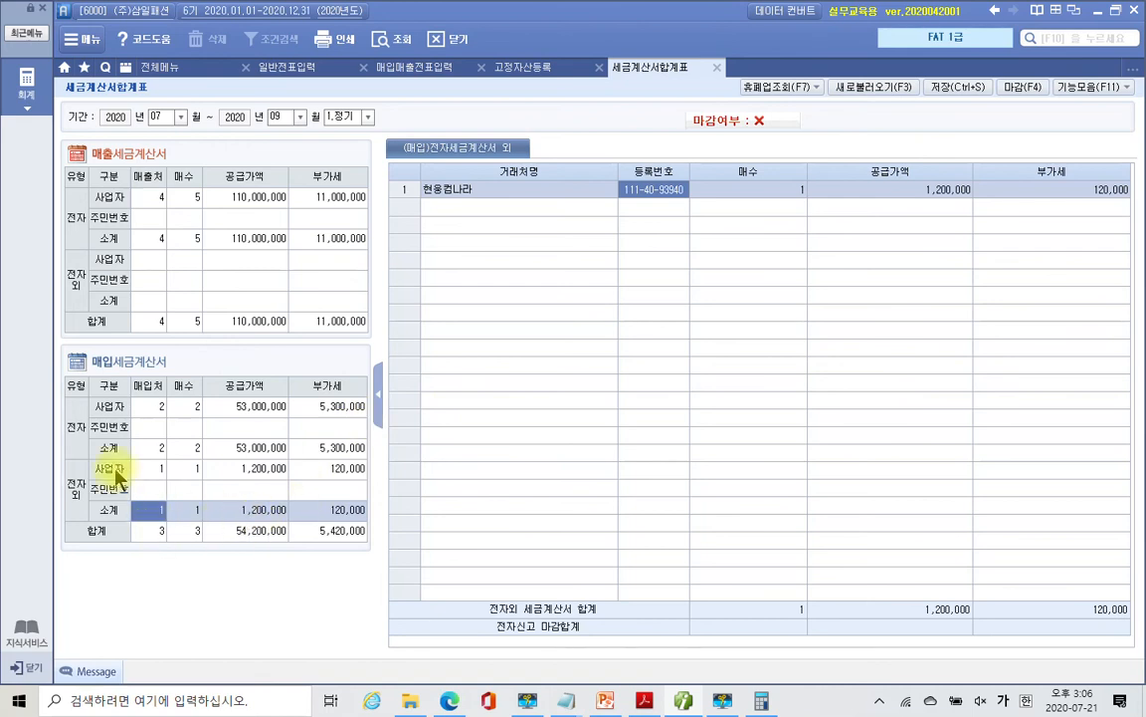
pyautogui.moveTo(61, 413)
pyautogui.mouseDown()
pyautogui.moveTo(88, 440)
pyautogui.moveTo(51, 422)
pyautogui.mouseUp()
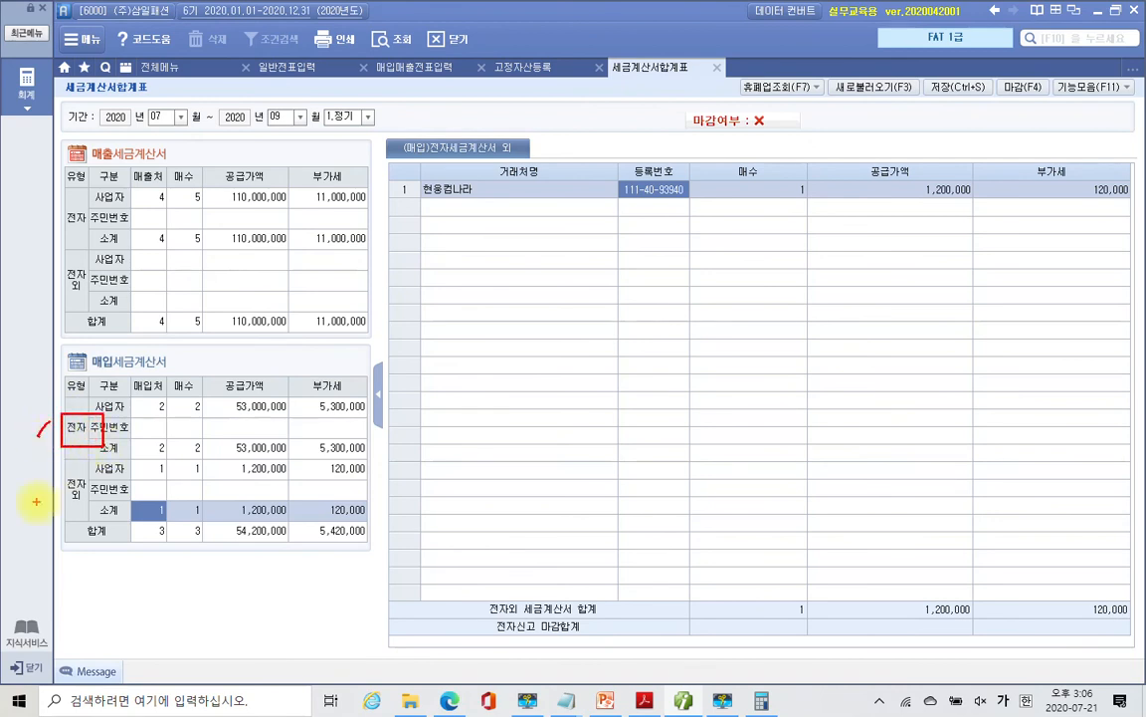
pyautogui.moveTo(49, 488); pyautogui.dragTo(46, 497)
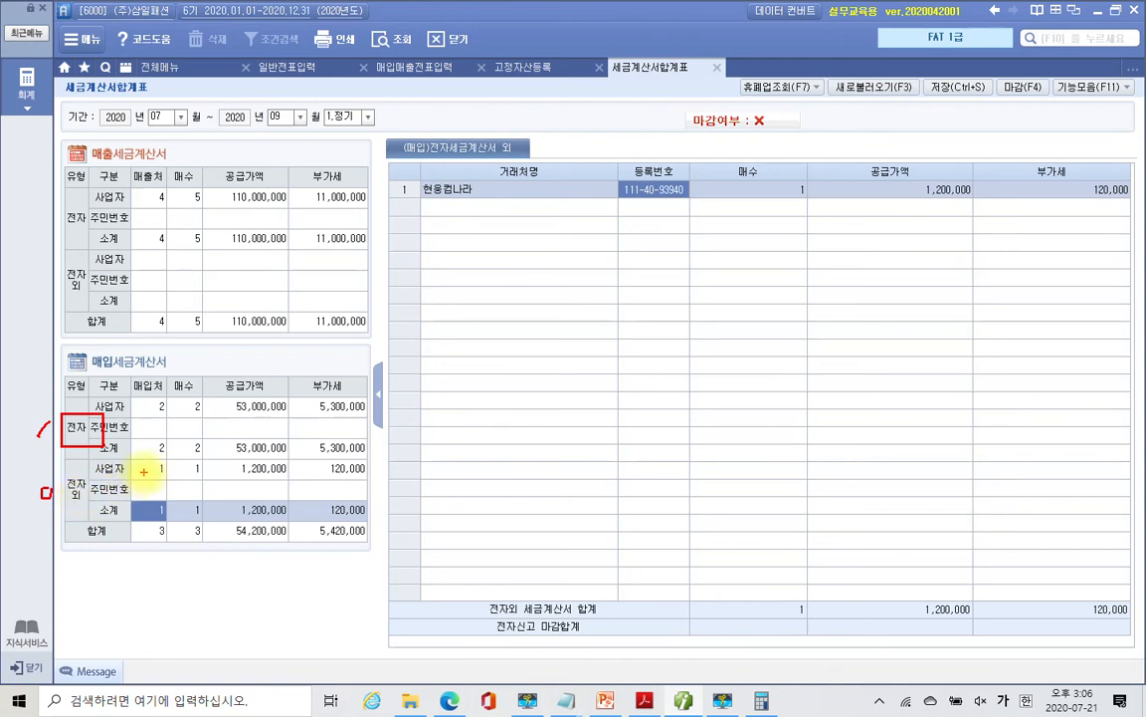
pyautogui.press('Escape')
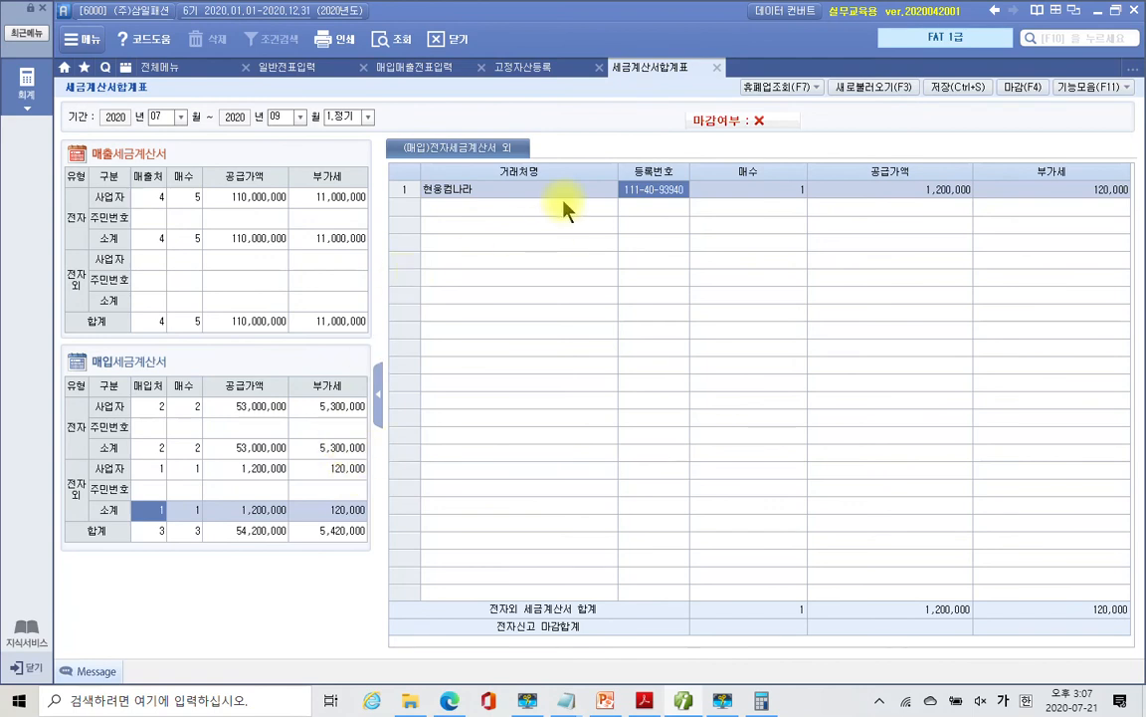
pyautogui.click(716, 67)
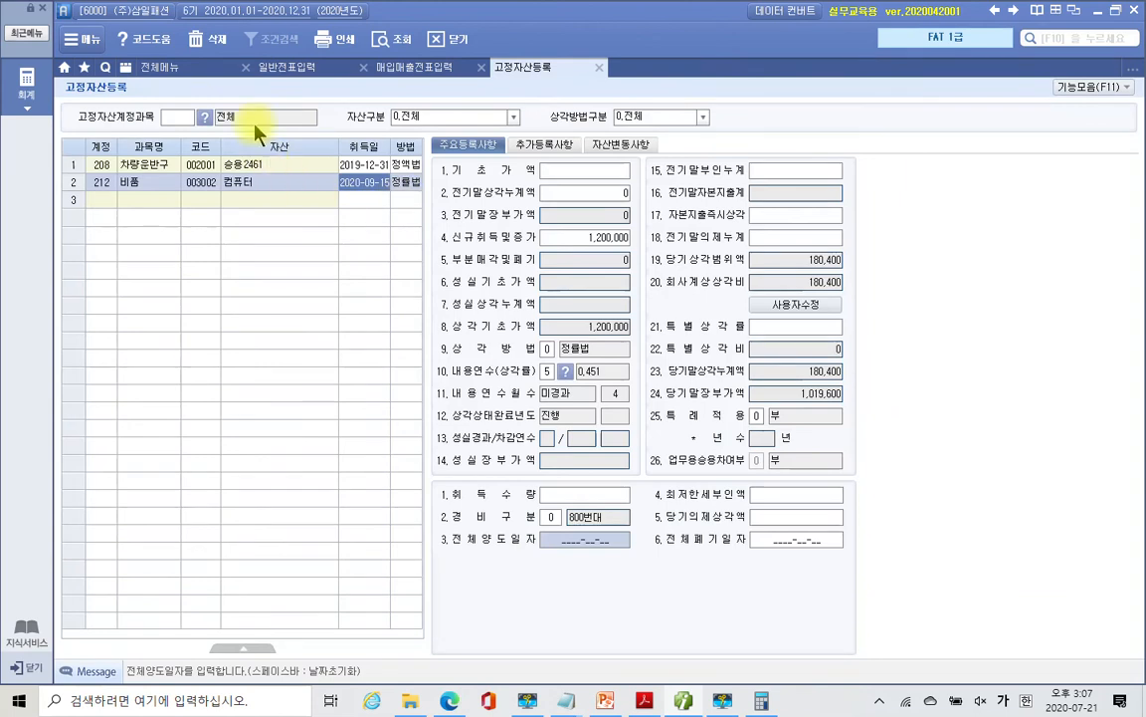
# - Open 부가가치세신고서 and query the period from July 1 to September 30, 2020 as 1.정기신고
pyautogui.click(177, 70)
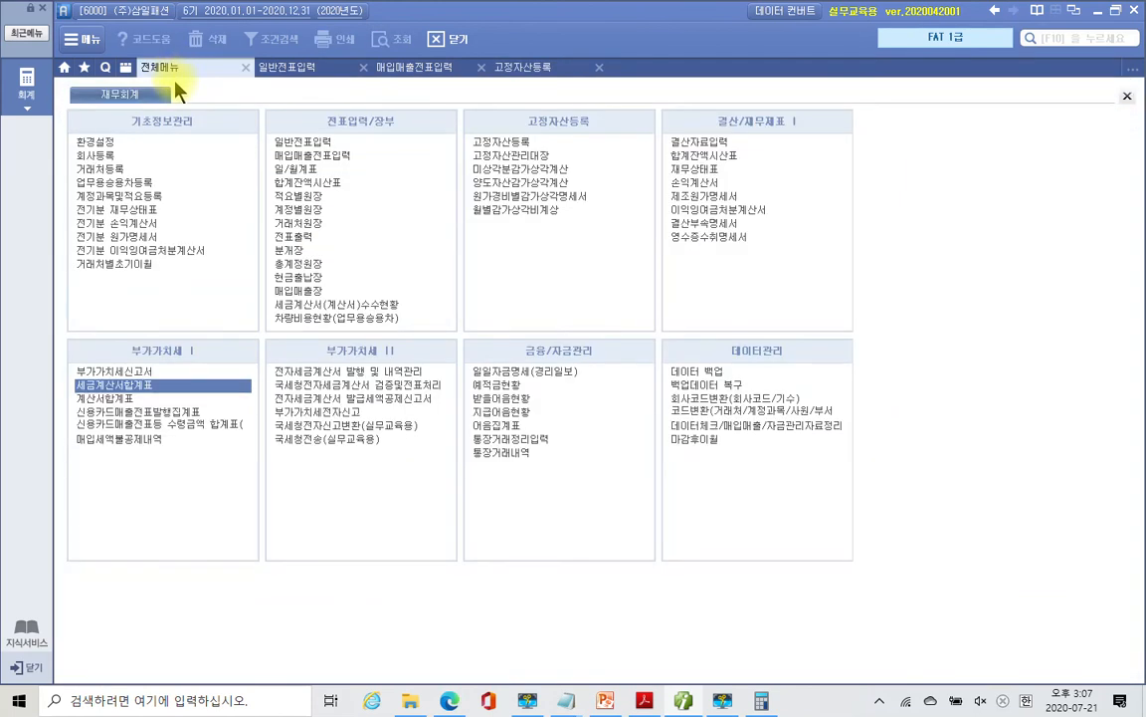
pyautogui.click(116, 371)
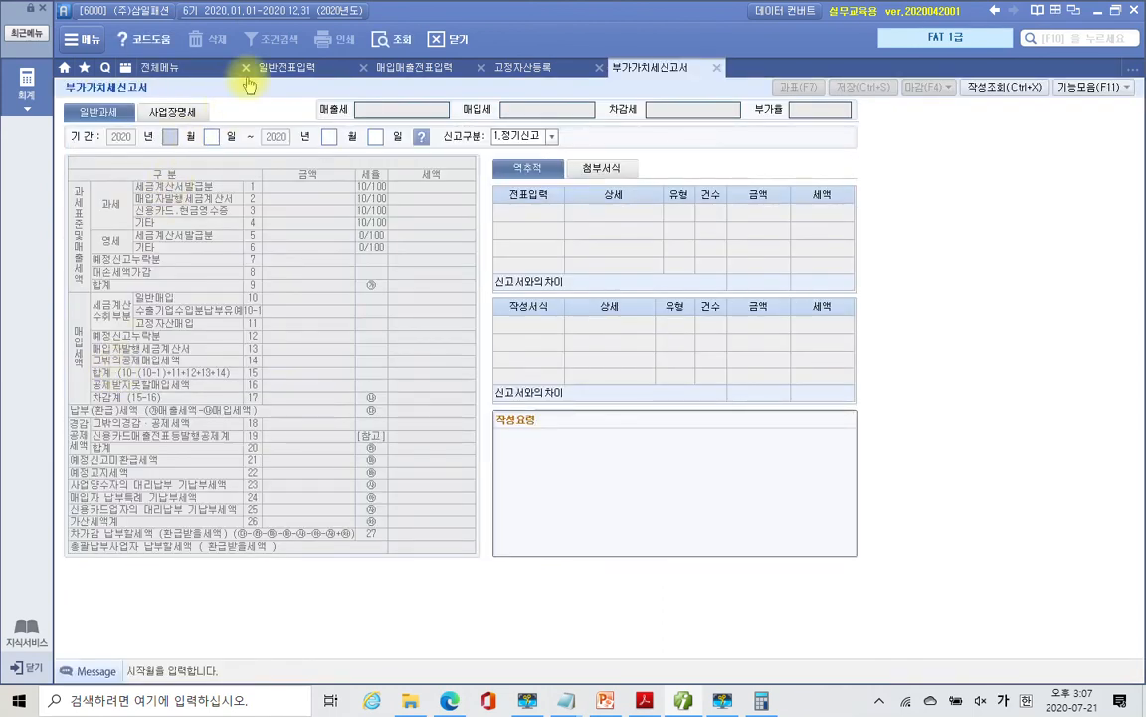
pyautogui.write('07')
pyautogui.write('01')
pyautogui.write('9')
pyautogui.press('Return')
pyautogui.write('30')
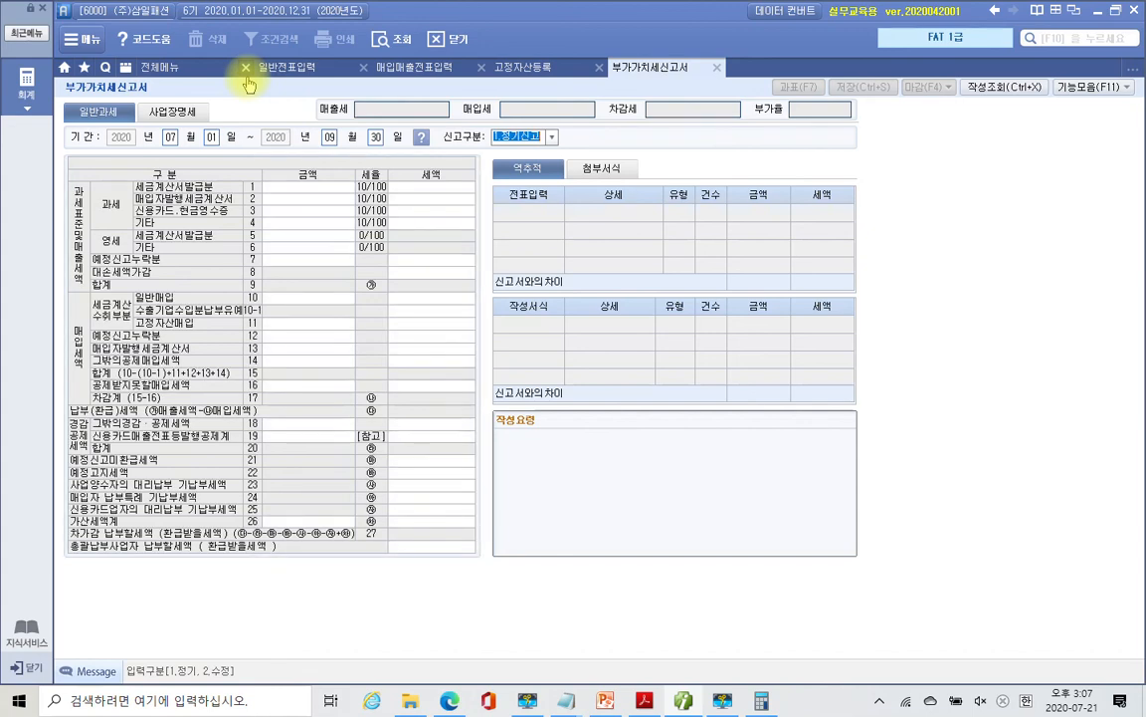
pyautogui.press('Return')
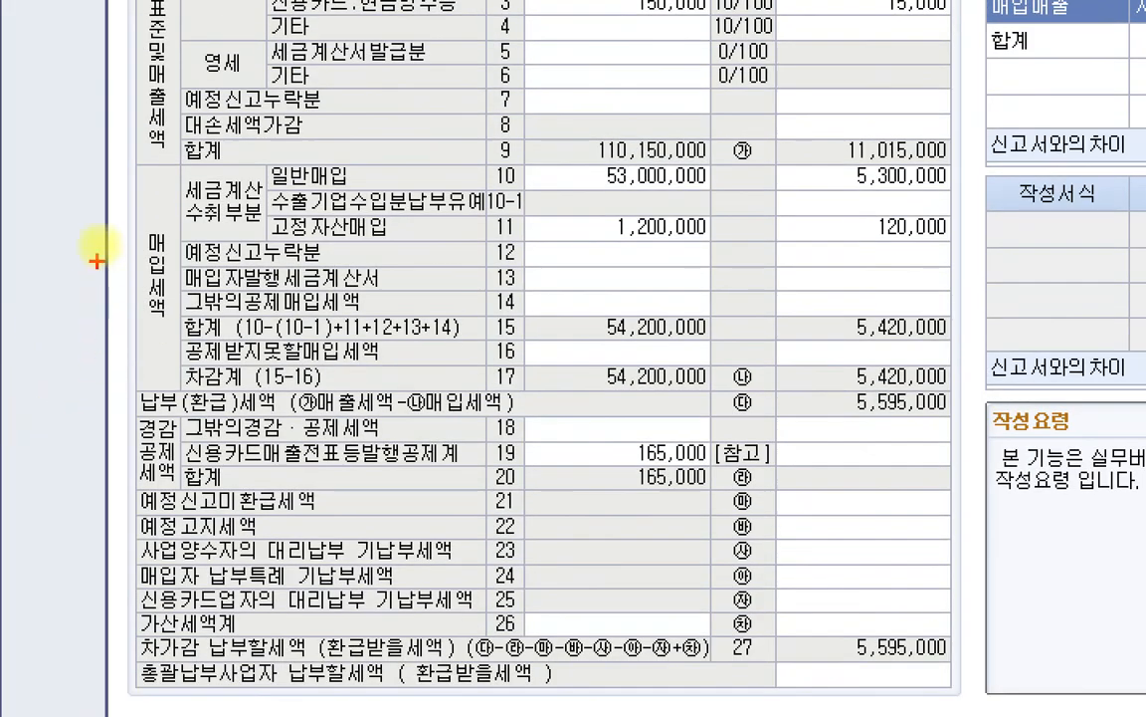
# - Examine the 매입세액 section of 부가가치세신고서 and the 전표입력 and 작성서식 tracing of the 일반매입 row
pyautogui.moveTo(133, 166)
pyautogui.mouseDown()
pyautogui.moveTo(164, 224)
pyautogui.moveTo(838, 426)
pyautogui.moveTo(973, 395)
pyautogui.mouseUp()
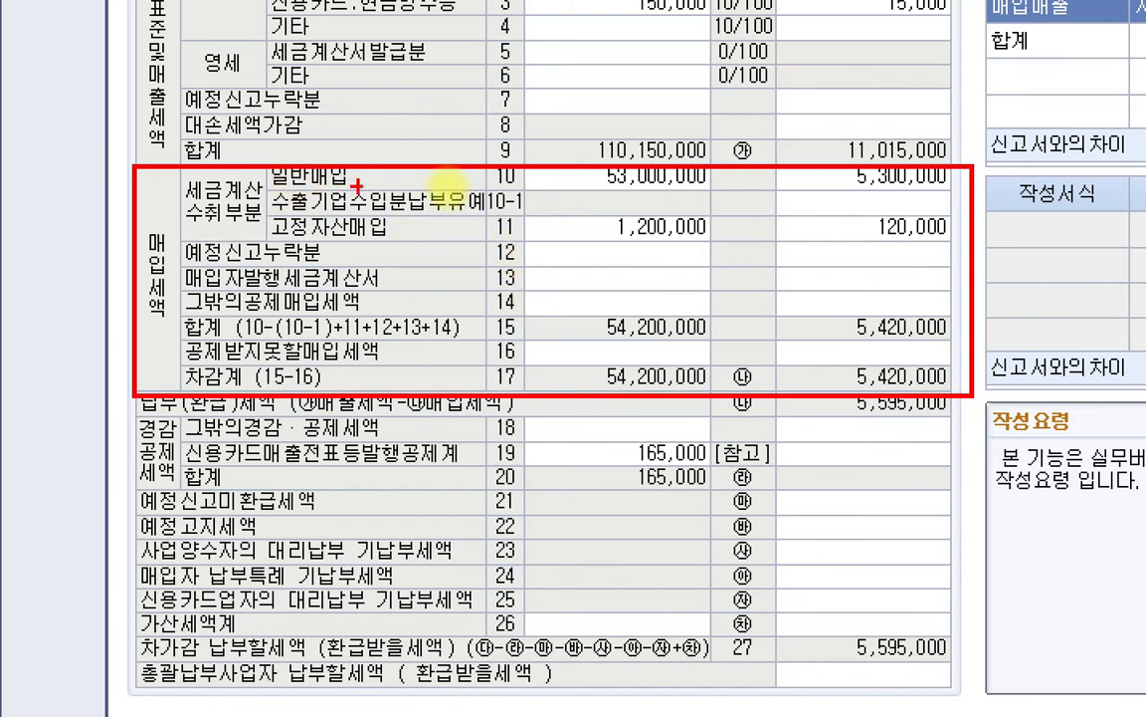
pyautogui.moveTo(480, 186); pyautogui.dragTo(682, 195)
pyautogui.moveTo(796, 191); pyautogui.dragTo(927, 191)
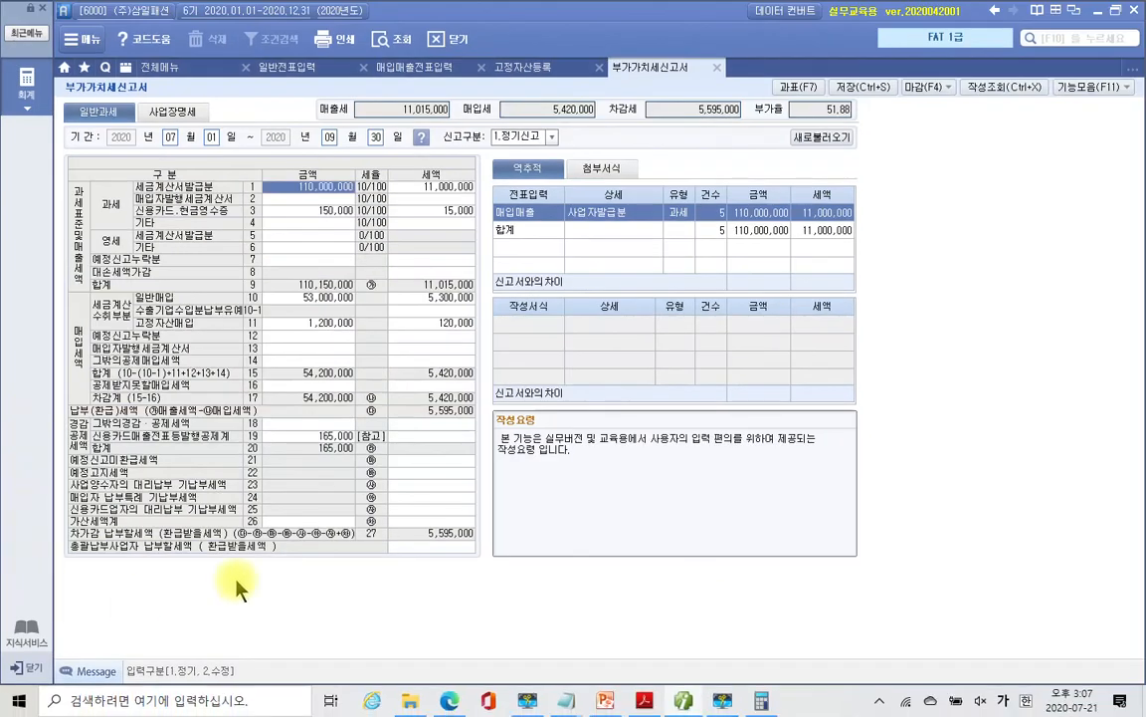
pyautogui.click(443, 298)
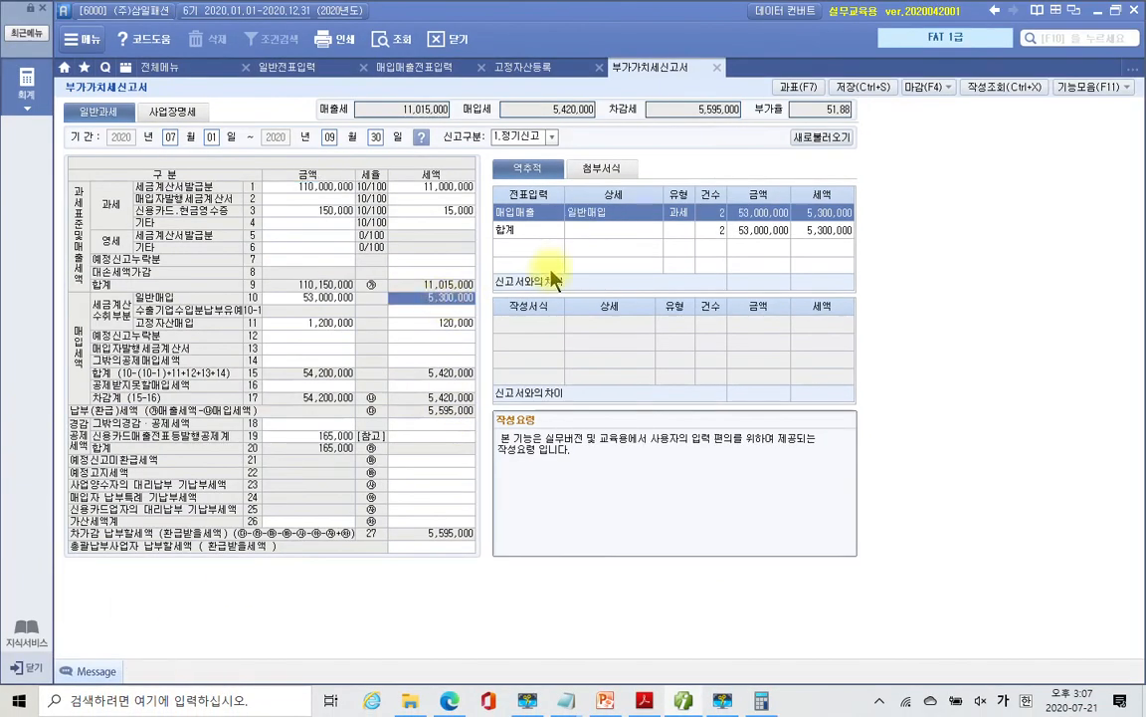
pyautogui.click(328, 297)
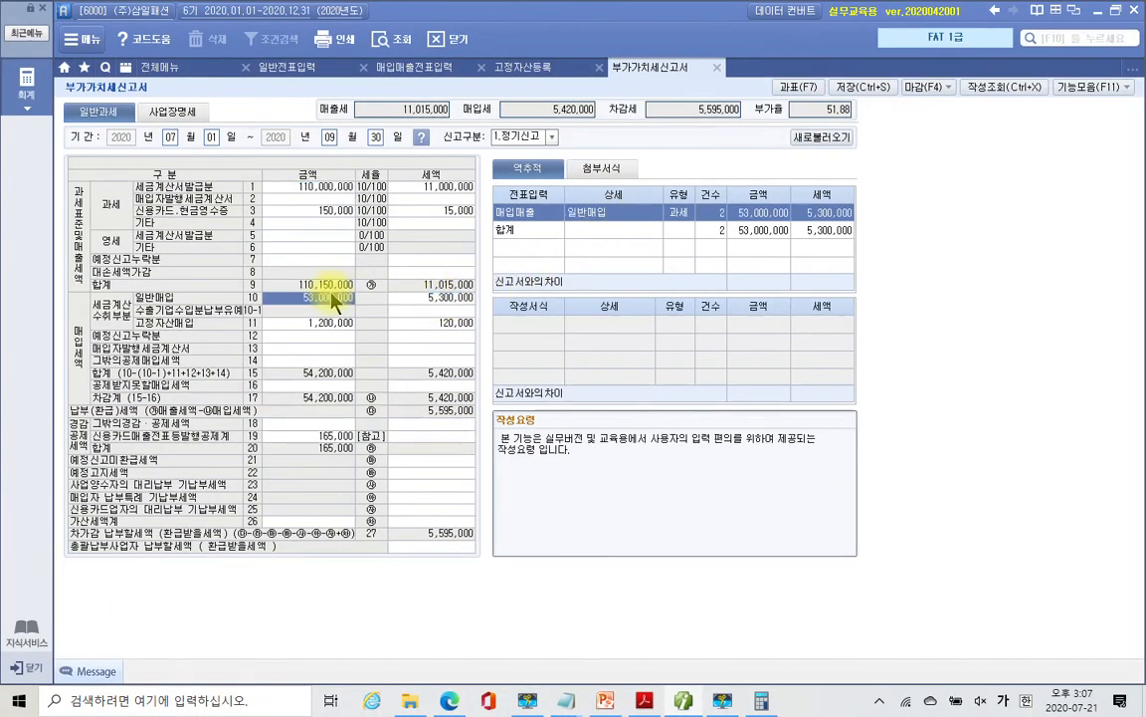
pyautogui.click(435, 298)
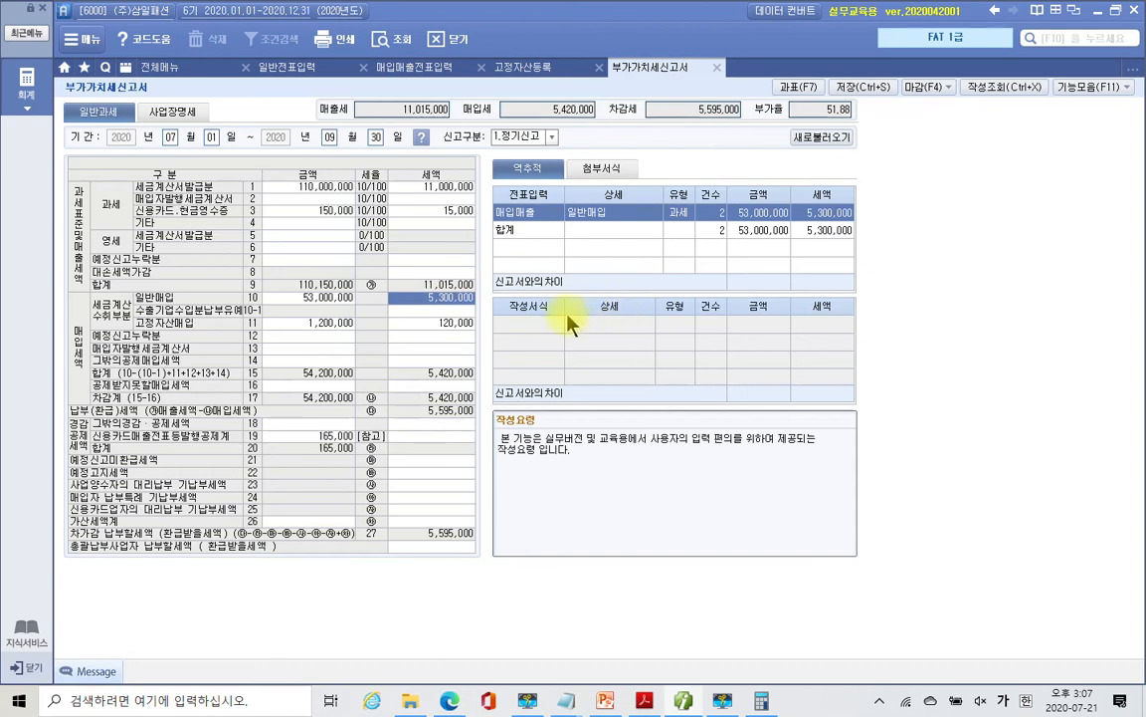
pyautogui.moveTo(501, 288)
pyautogui.mouseDown()
pyautogui.moveTo(573, 440)
pyautogui.moveTo(867, 412)
pyautogui.mouseUp()
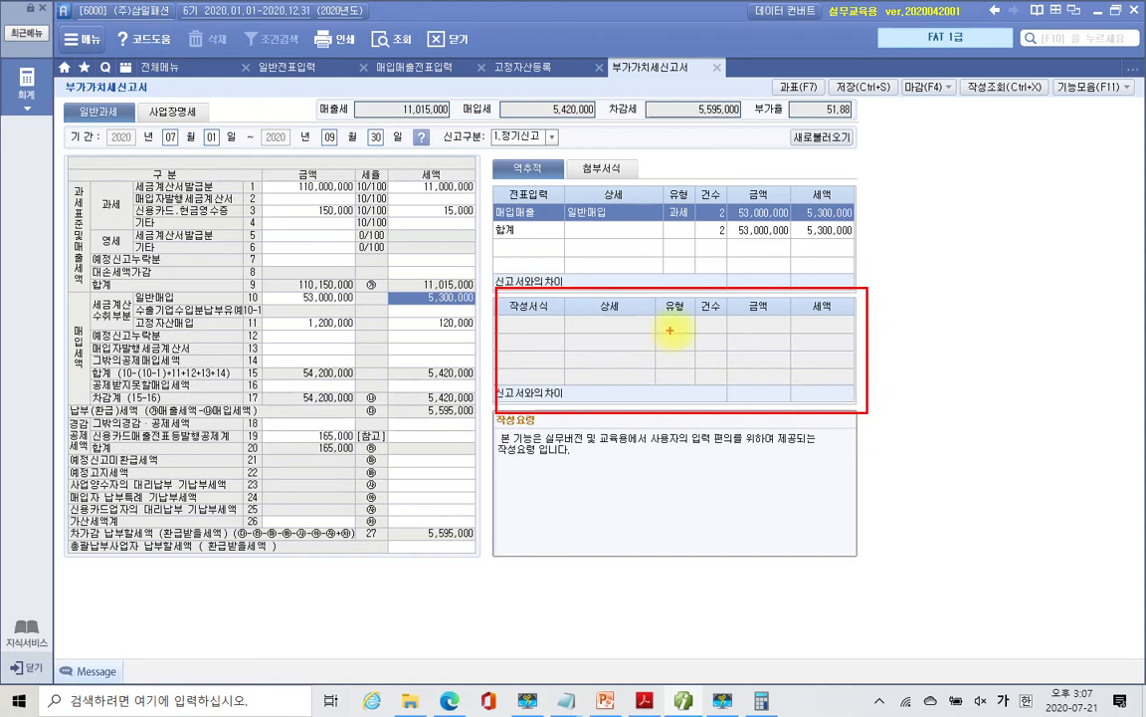
pyautogui.moveTo(756, 345)
pyautogui.mouseDown()
pyautogui.moveTo(741, 330)
pyautogui.moveTo(729, 367)
pyautogui.mouseUp()
pyautogui.press('Escape')
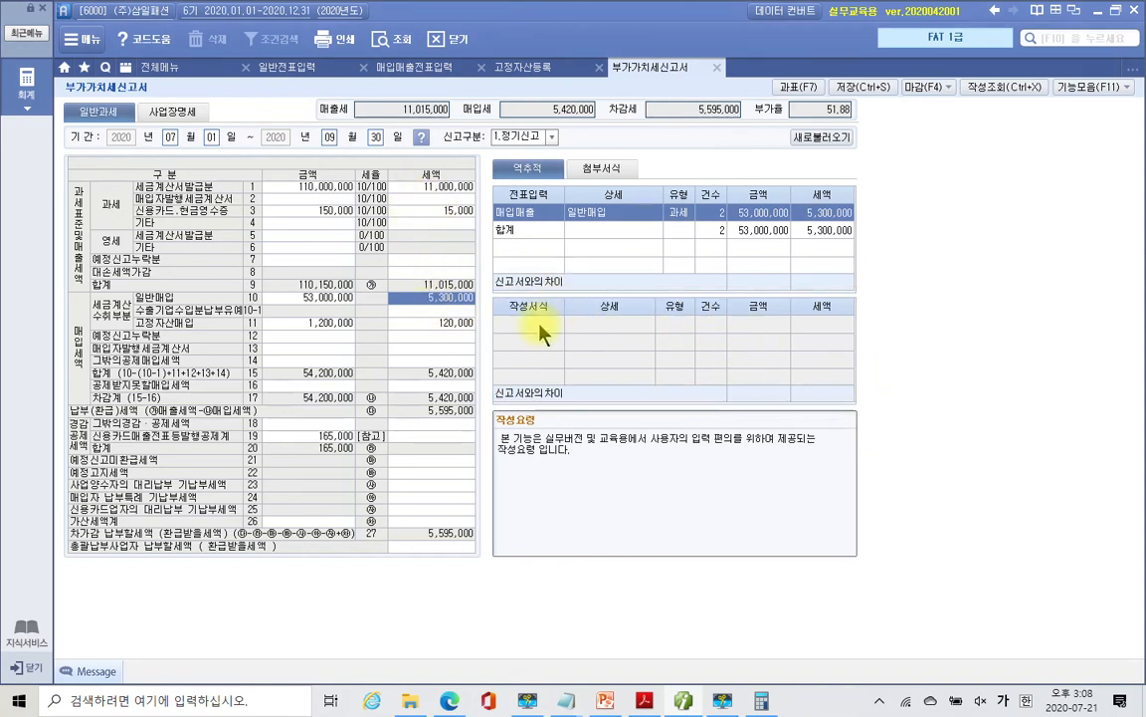
# - Query 세금계산서합계표 for July to September 2020 as 1.정기 and save its data, closing the form
pyautogui.click(167, 70)
pyautogui.click(108, 372)
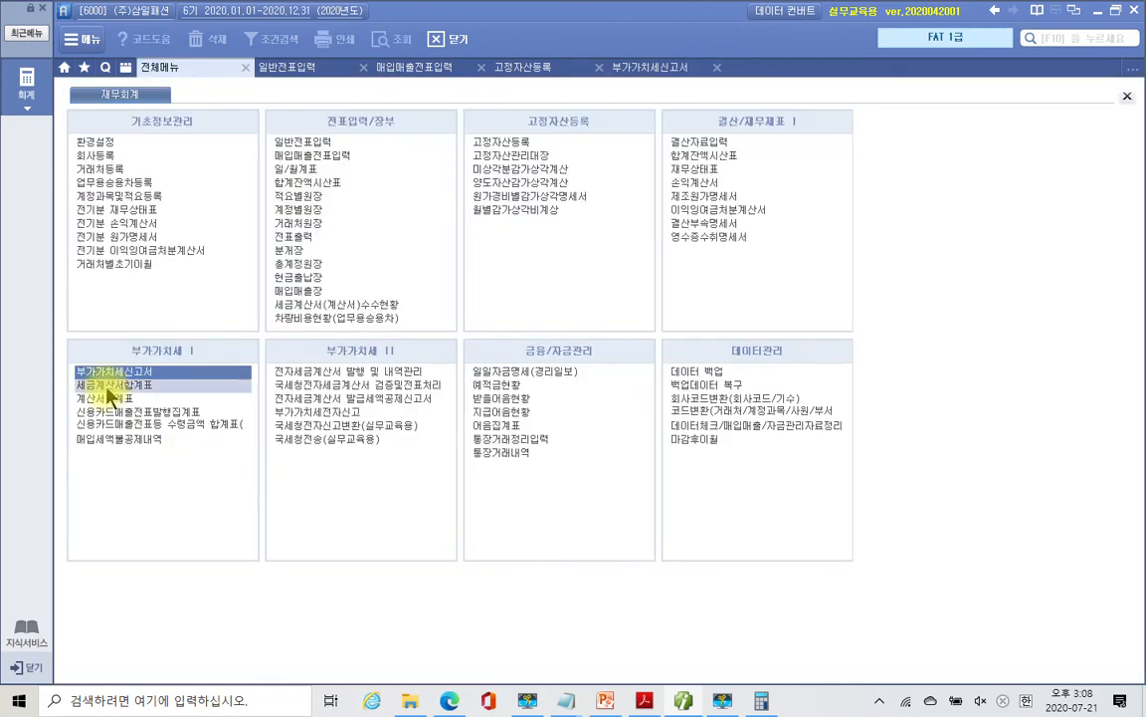
pyautogui.click(107, 384)
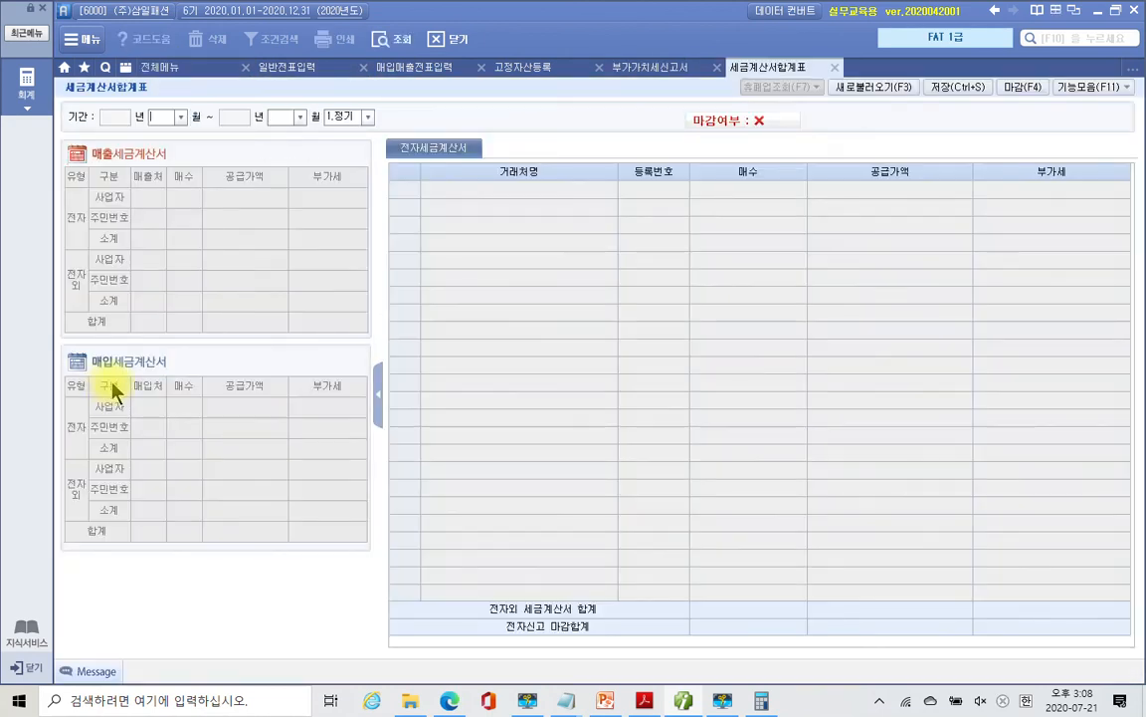
pyautogui.write('9')
pyautogui.press('Return')
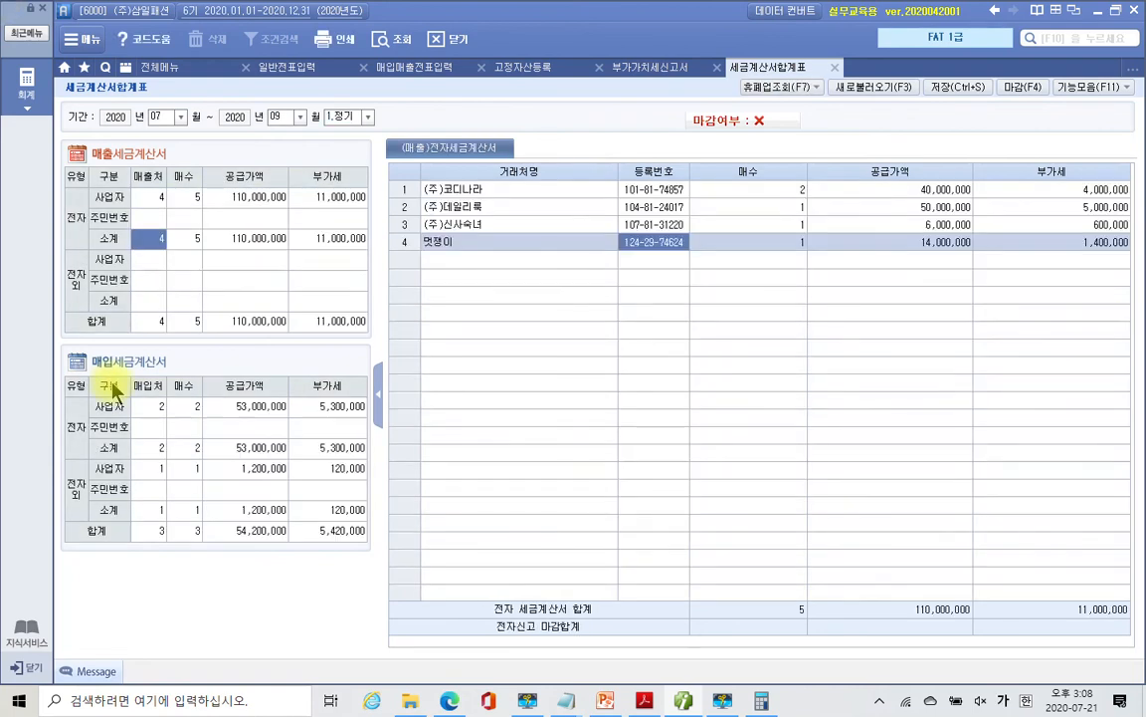
pyautogui.click(953, 89)
pyautogui.click(535, 388)
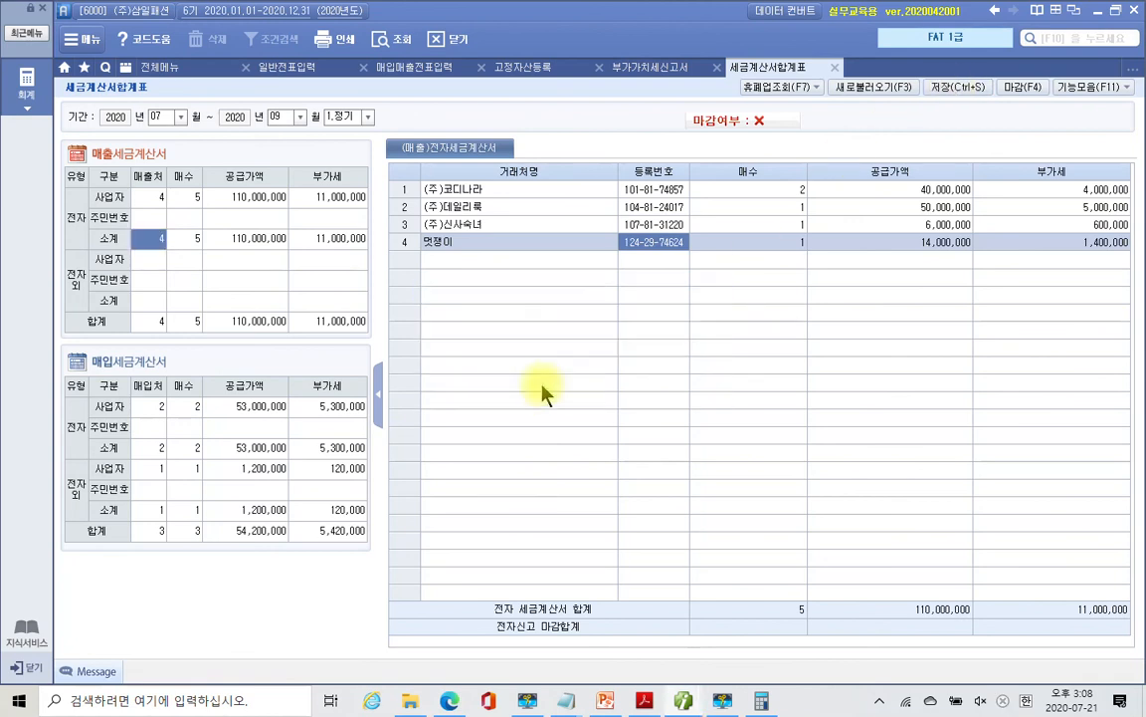
pyautogui.click(835, 66)
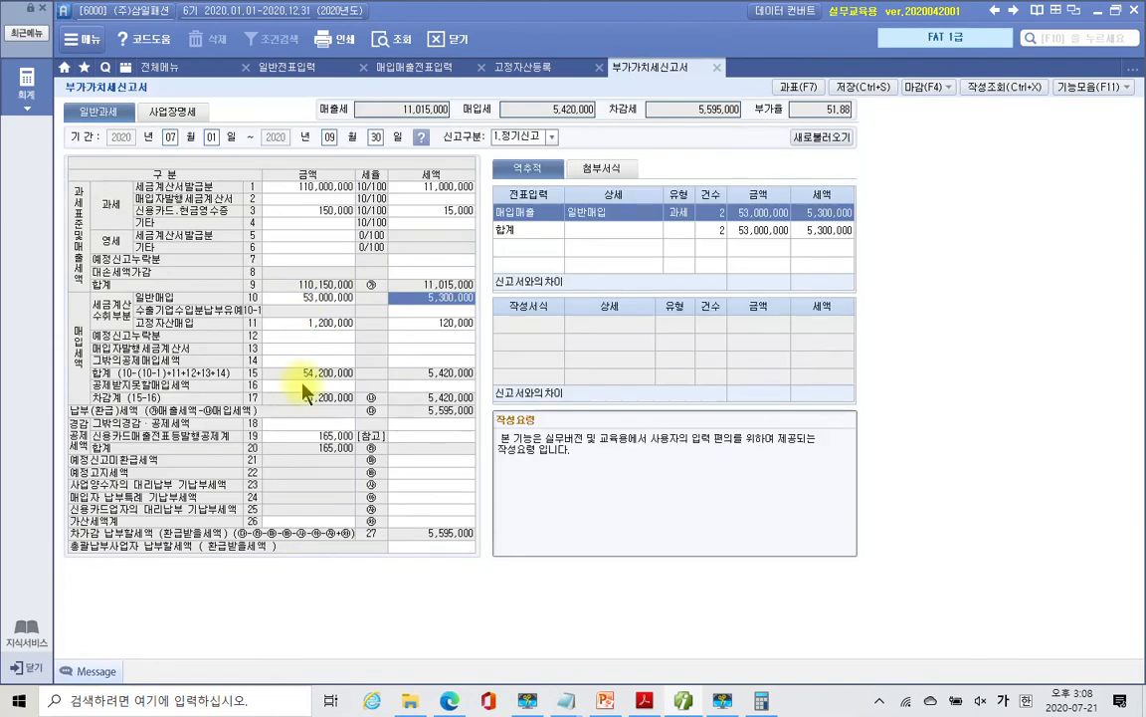
# - Query 계산서합계표 for July to September 2020 as 1.정기 and save its data, closing the form
pyautogui.click(157, 60)
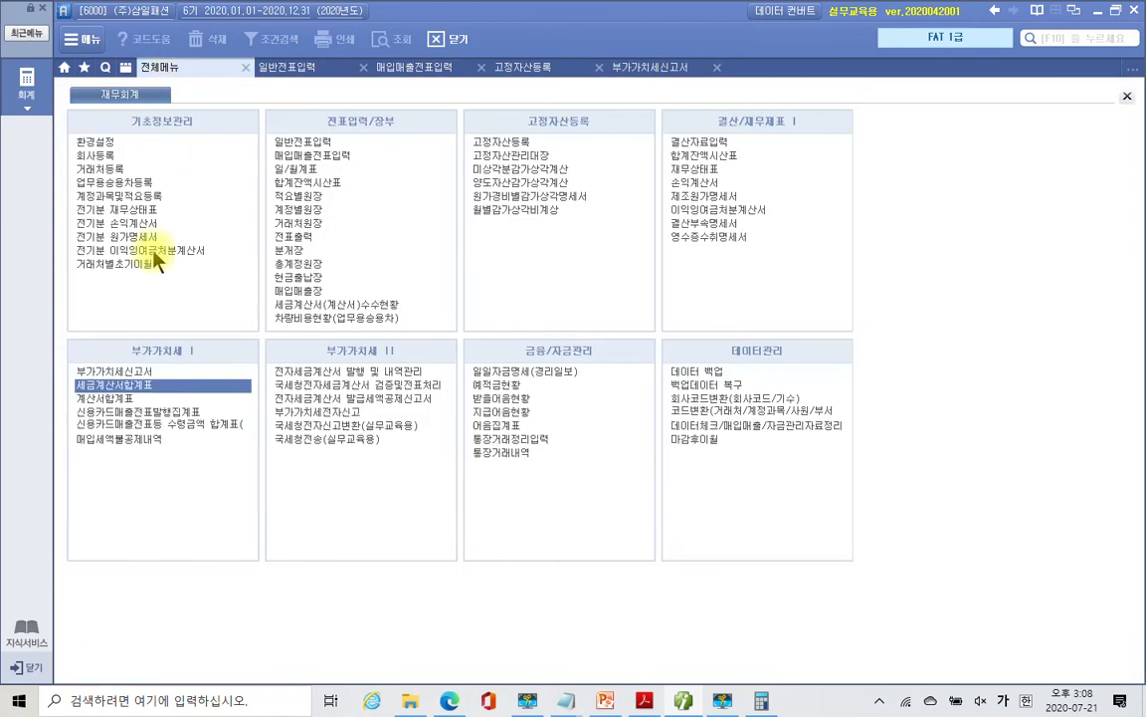
pyautogui.click(112, 398)
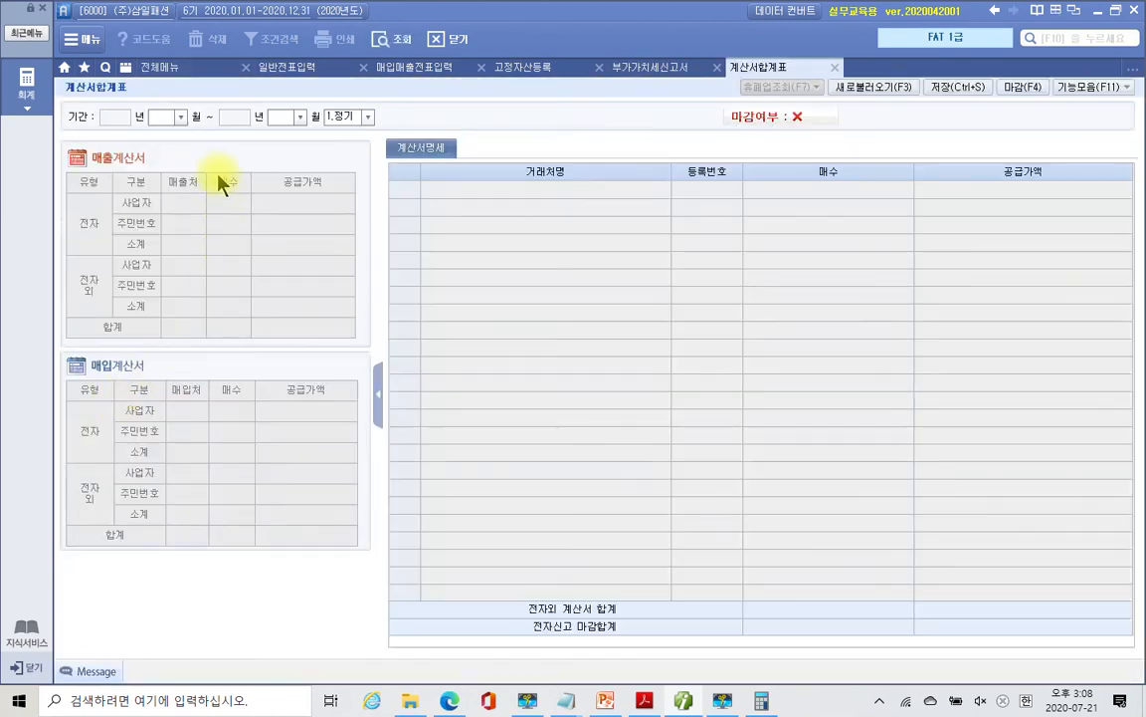
pyautogui.write('07')
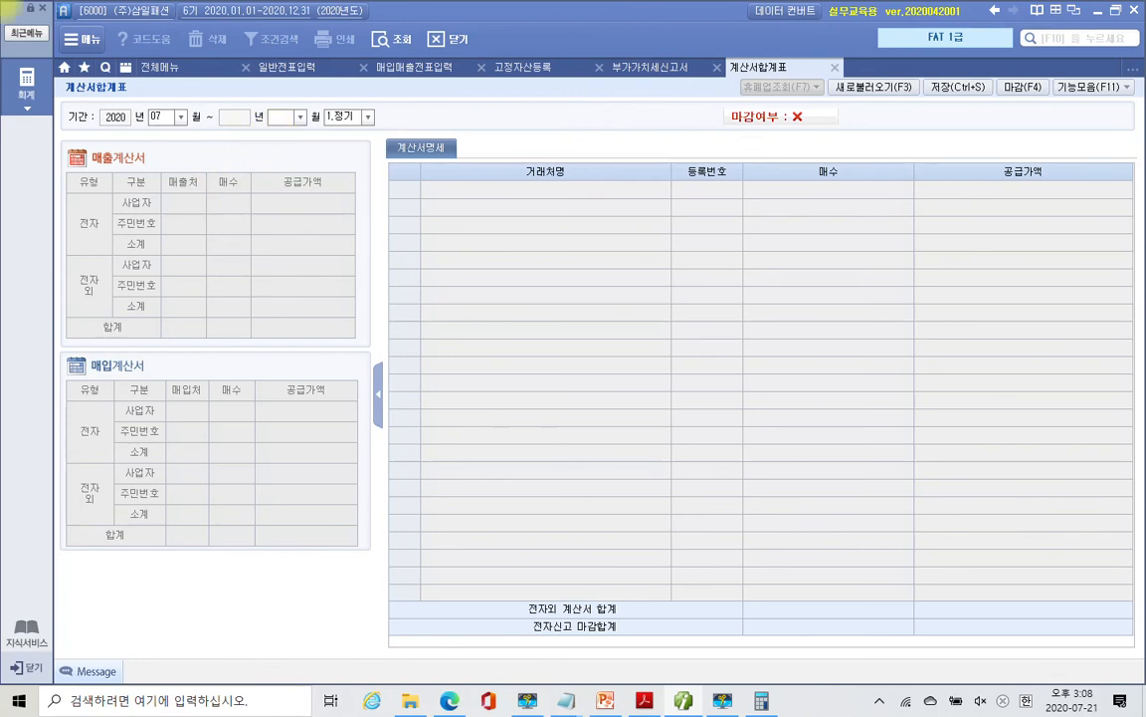
pyautogui.write('9')
pyautogui.press('Return')
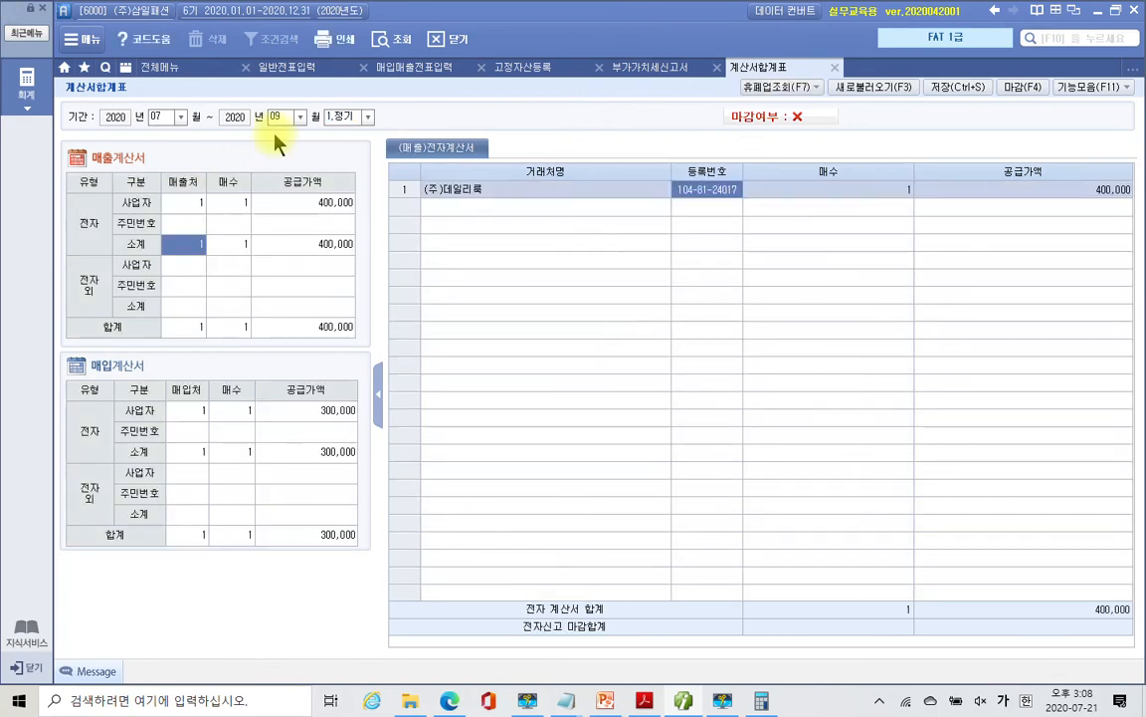
pyautogui.click(956, 87)
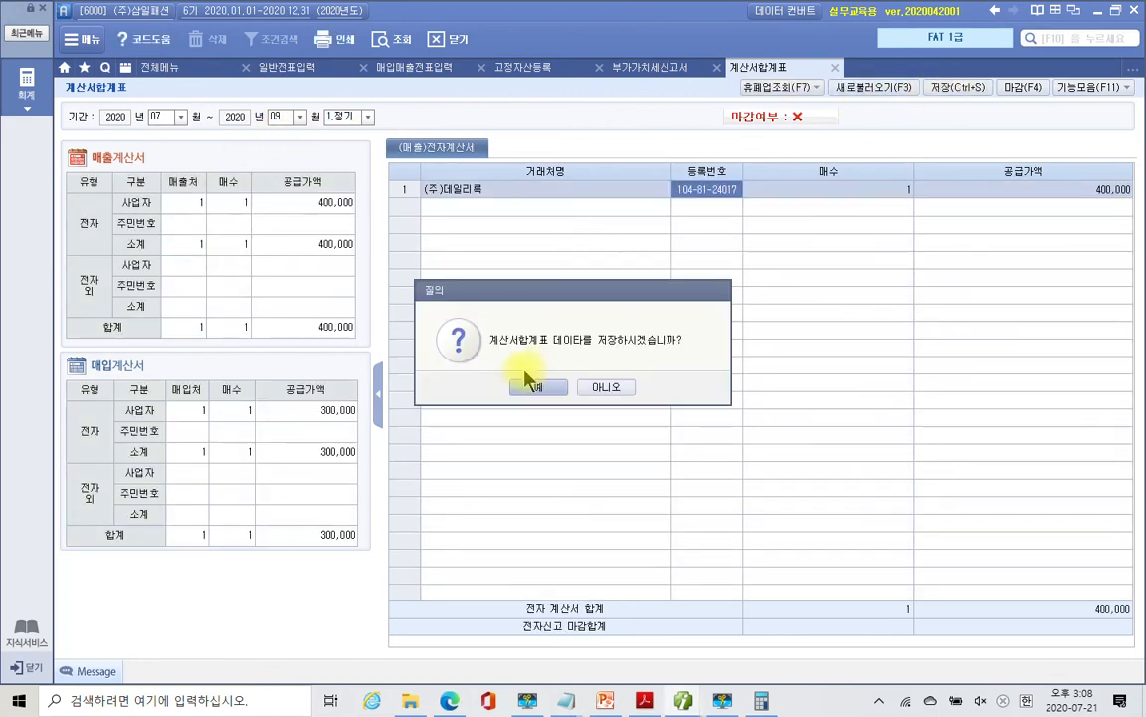
pyautogui.click(520, 392)
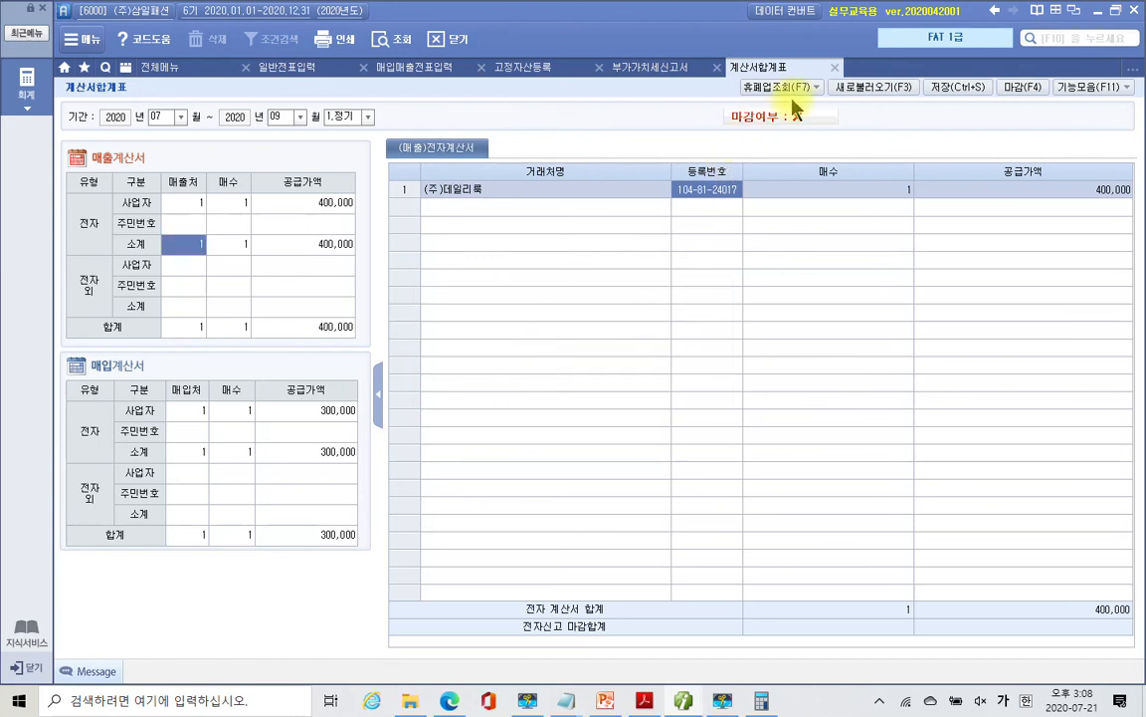
pyautogui.click(834, 66)
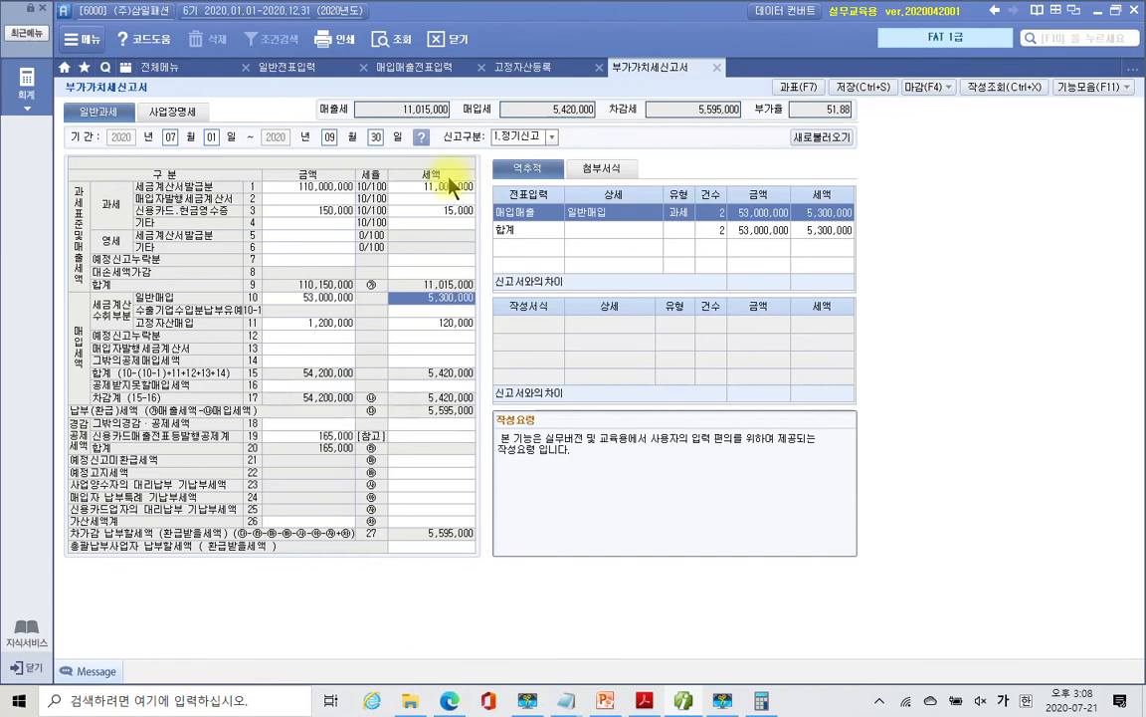
# - Refresh 부가가치세신고서 and check the 작성서식 tracing of the 일반매입 amount
pyautogui.moveTo(508, 196)
pyautogui.mouseDown()
pyautogui.moveTo(767, 456)
pyautogui.moveTo(829, 472)
pyautogui.mouseUp()
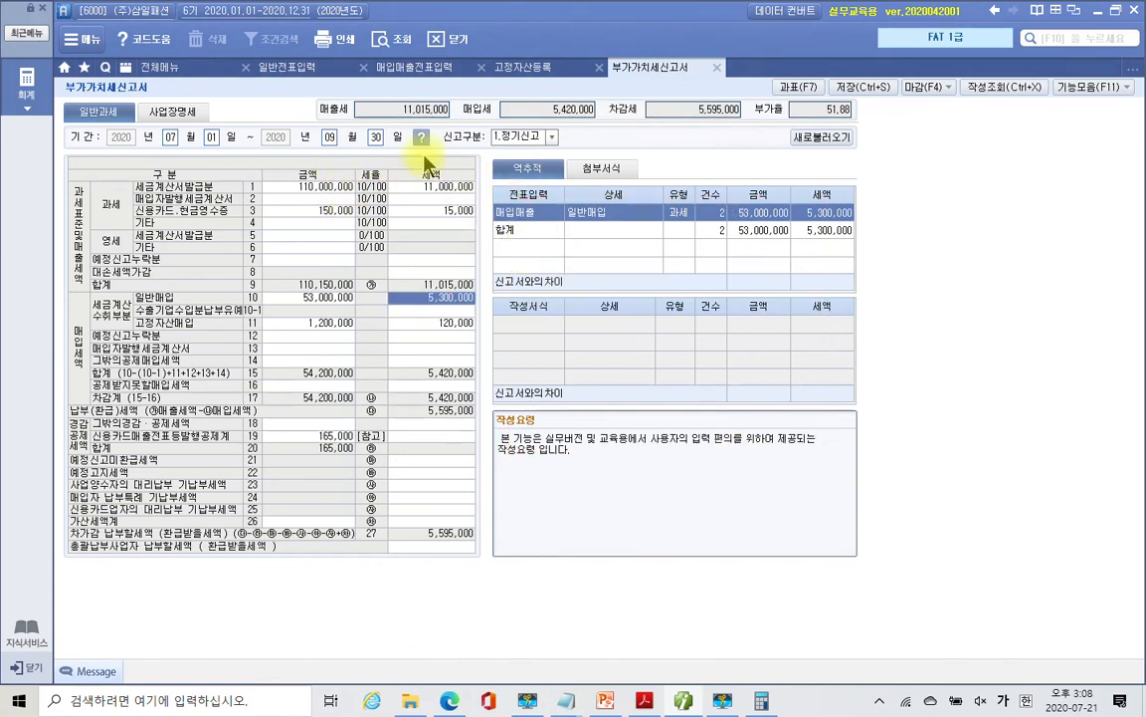
pyautogui.click(382, 39)
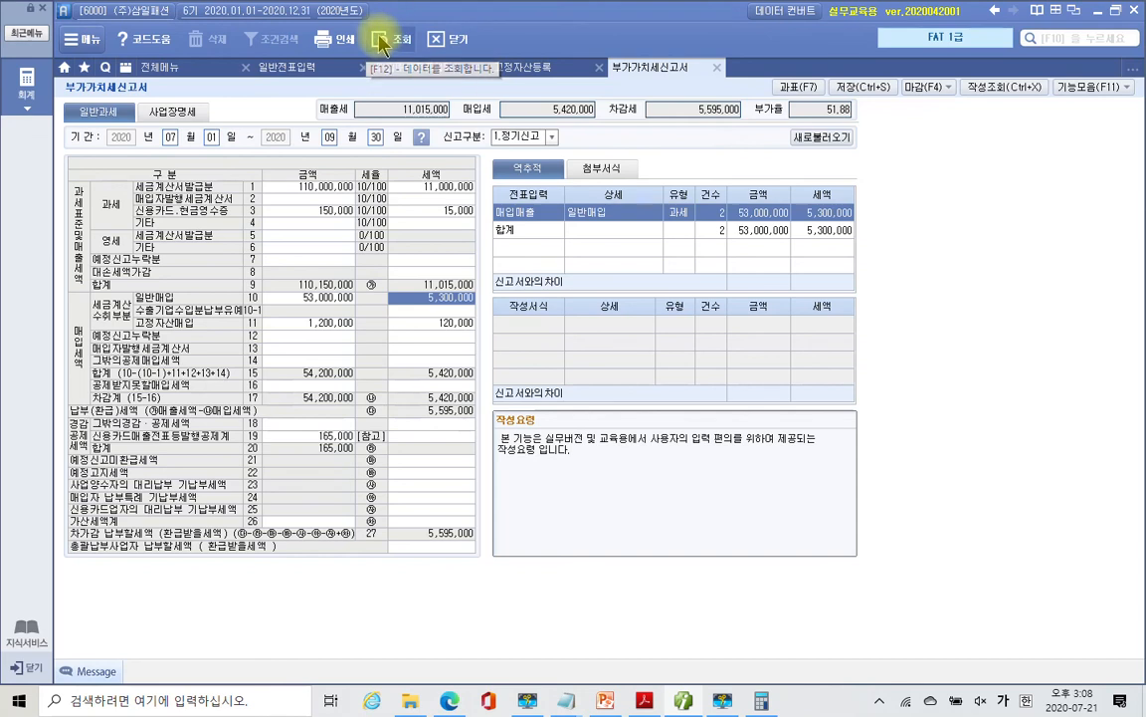
pyautogui.click(312, 298)
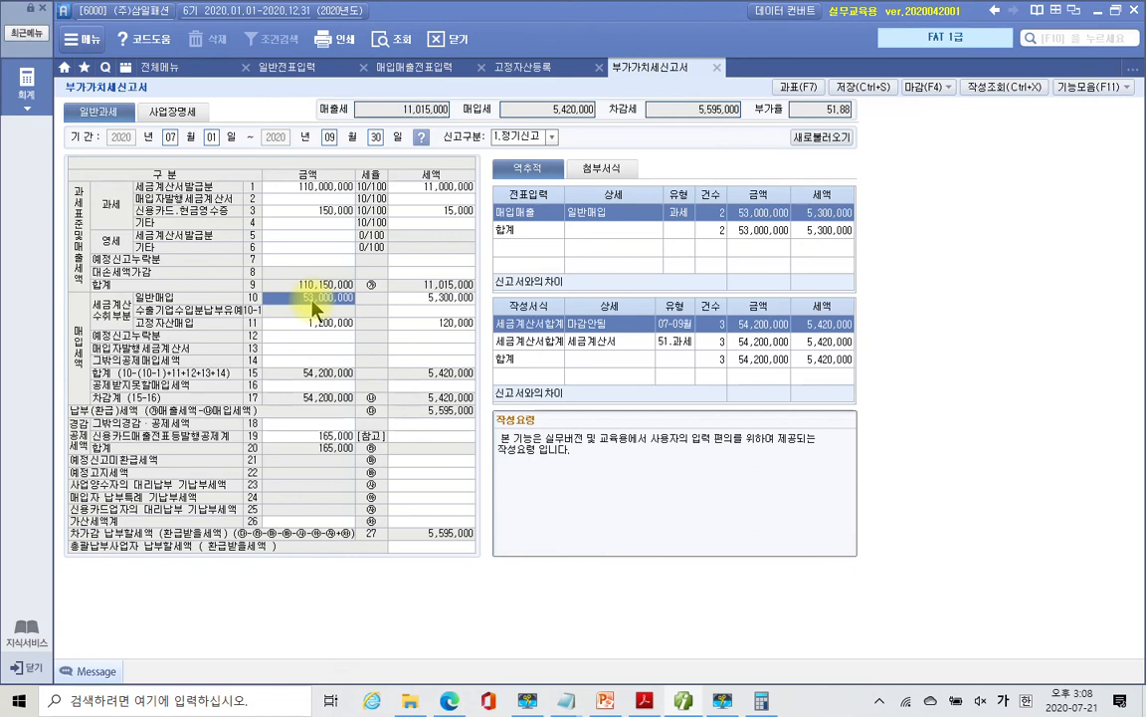
# - Examine the 세금계산서합계표 rows and their amounts in the 작성서식 tracing of the 일반매입 amount
pyautogui.moveTo(493, 294)
pyautogui.mouseDown()
pyautogui.moveTo(746, 408)
pyautogui.moveTo(876, 415)
pyautogui.mouseUp()
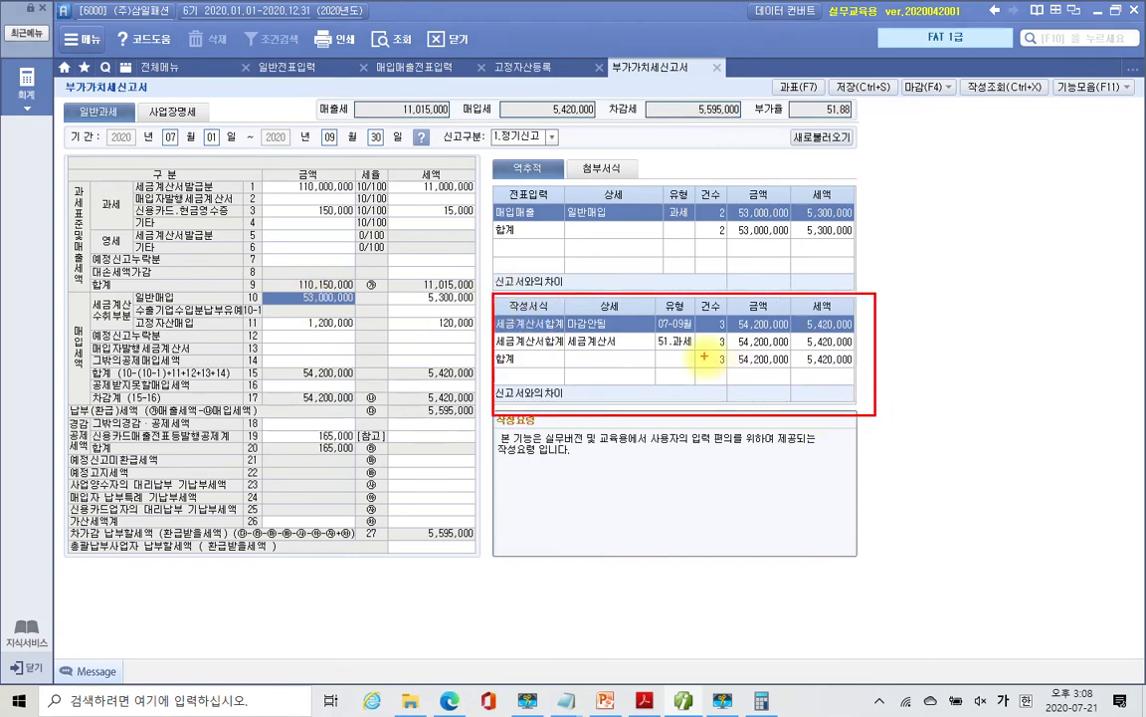
pyautogui.moveTo(575, 350); pyautogui.dragTo(690, 347)
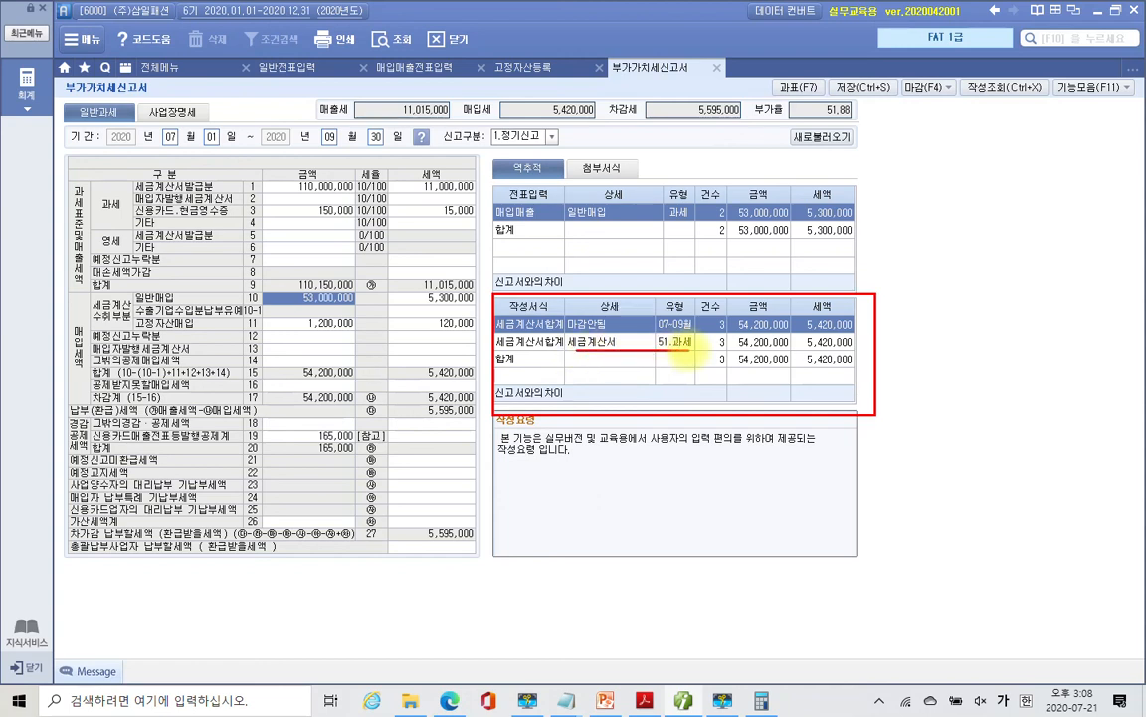
pyautogui.moveTo(729, 350); pyautogui.dragTo(854, 349)
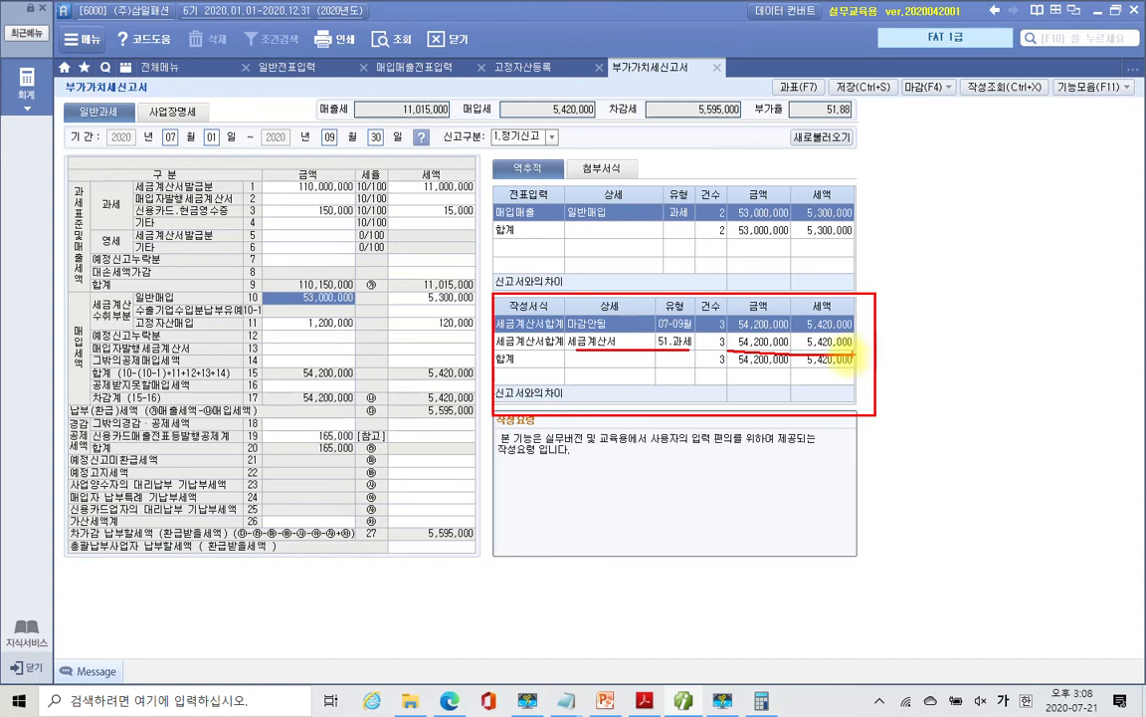
pyautogui.press('Escape')
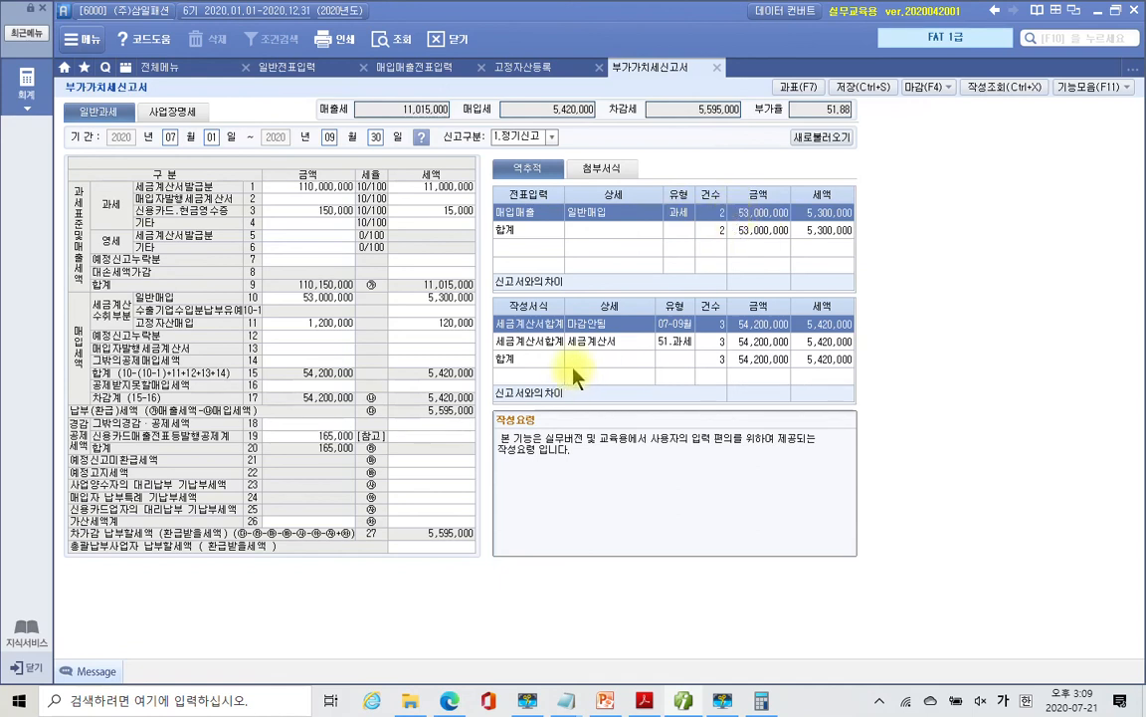
pyautogui.click(743, 344)
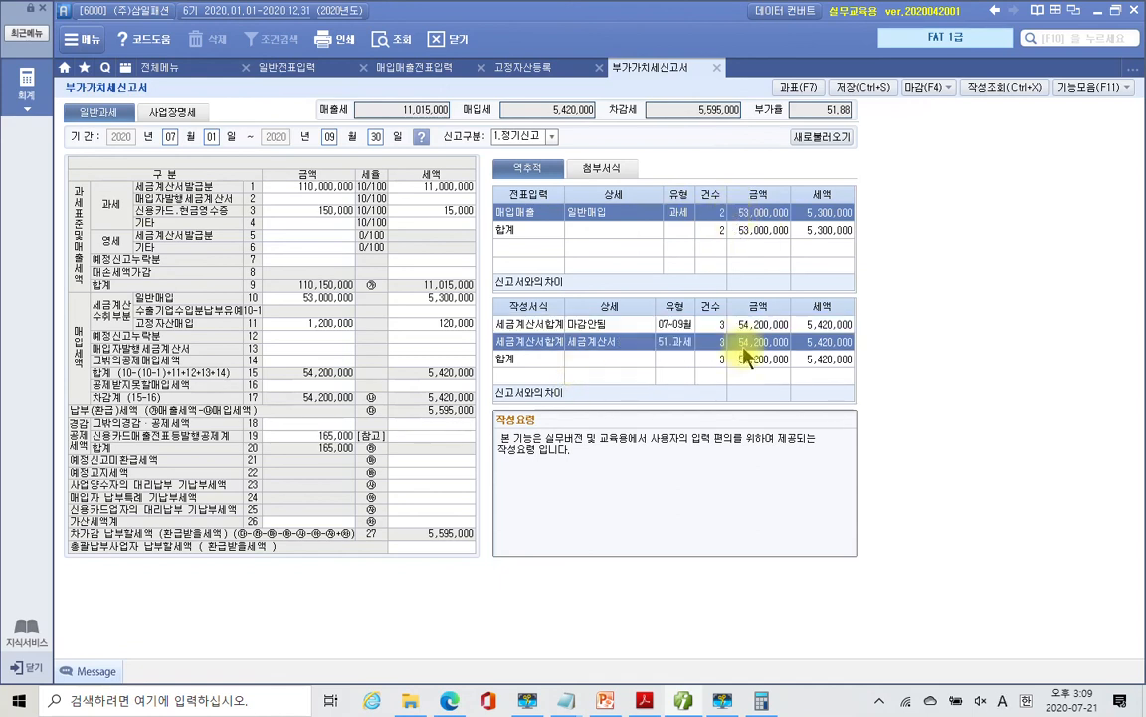
pyautogui.click(717, 329)
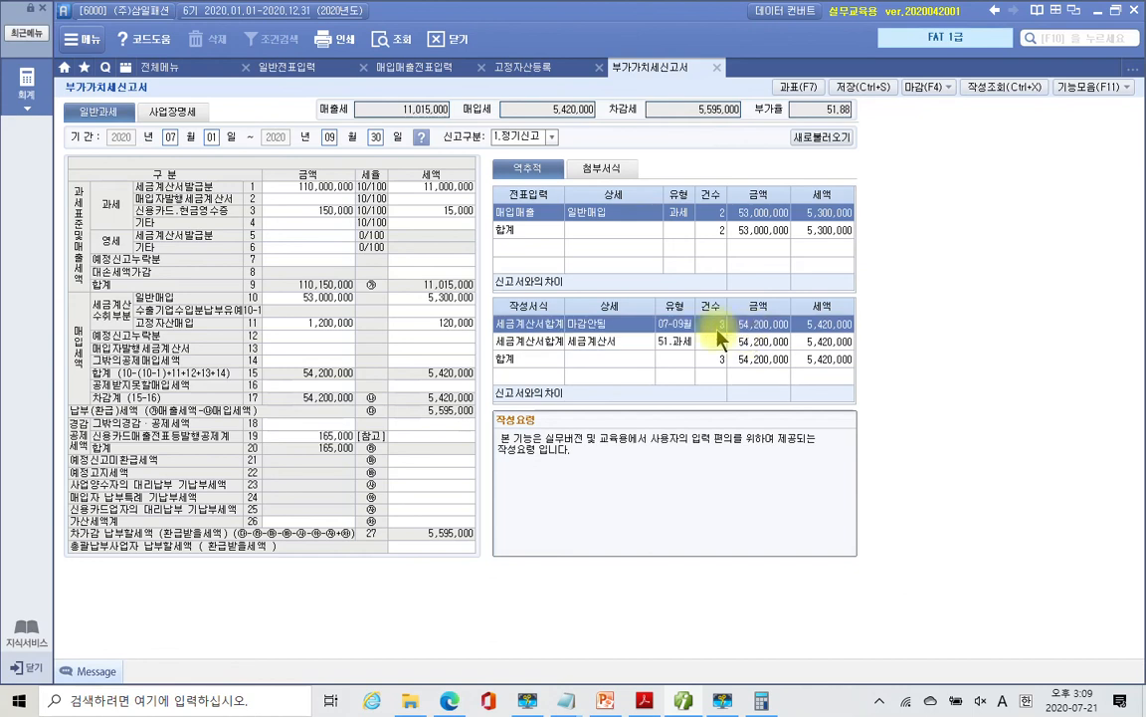
pyautogui.click(579, 341)
pyautogui.click(589, 326)
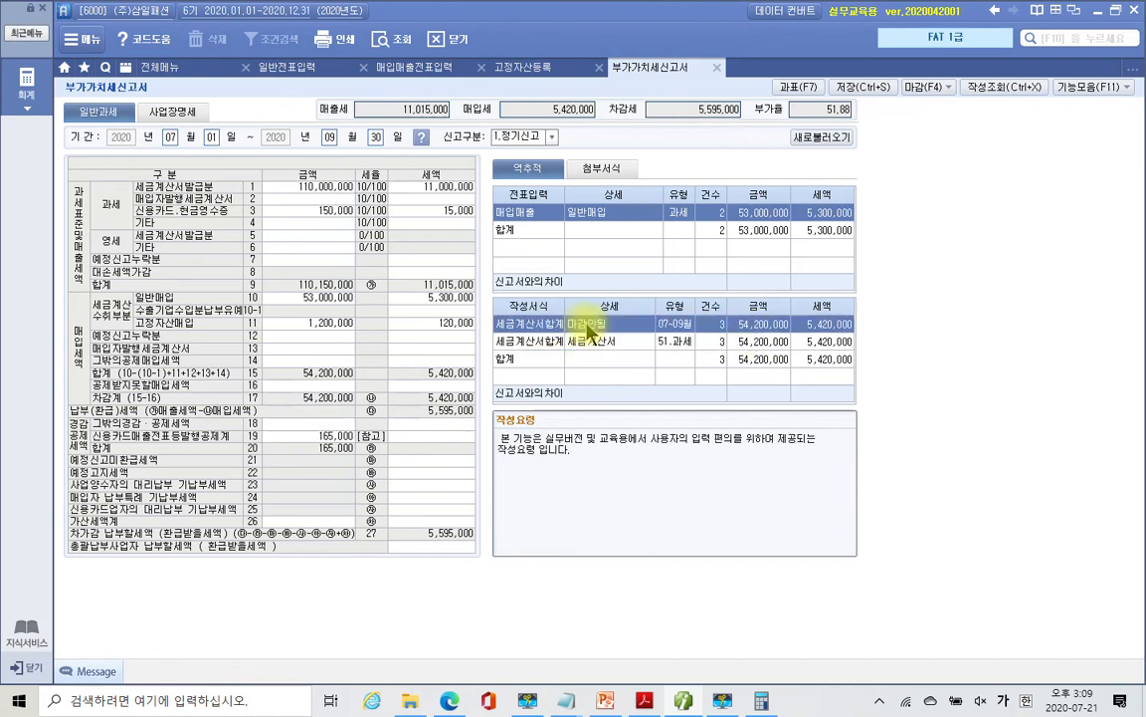
pyautogui.click(587, 343)
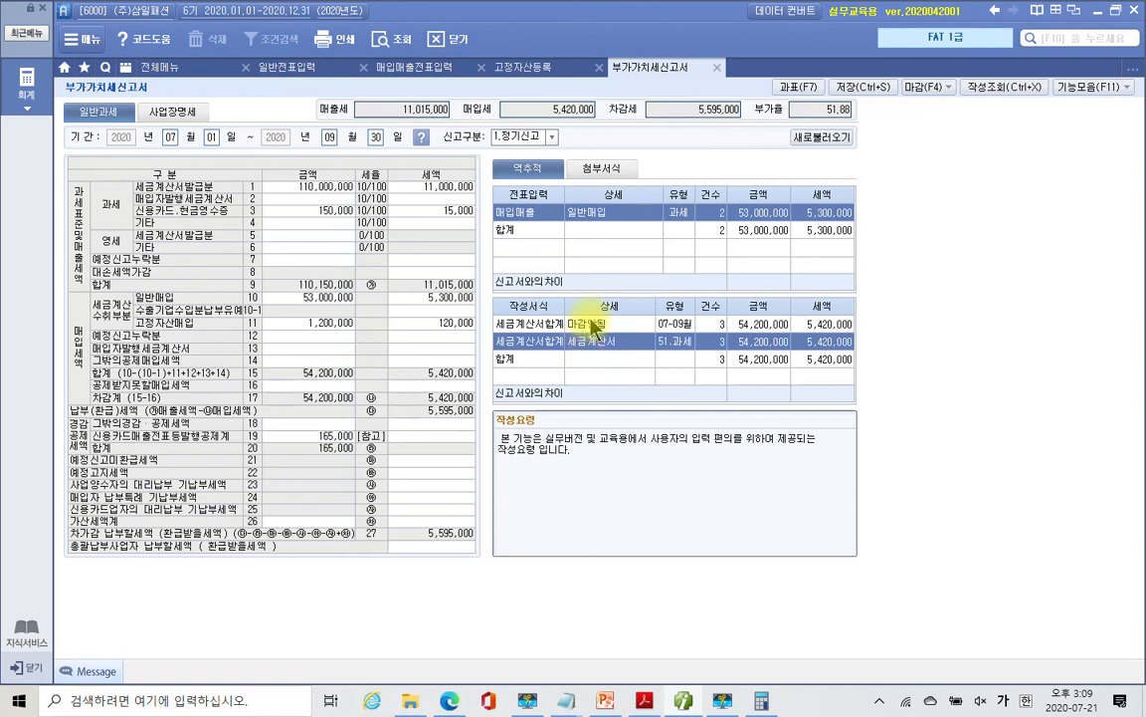
pyautogui.click(592, 326)
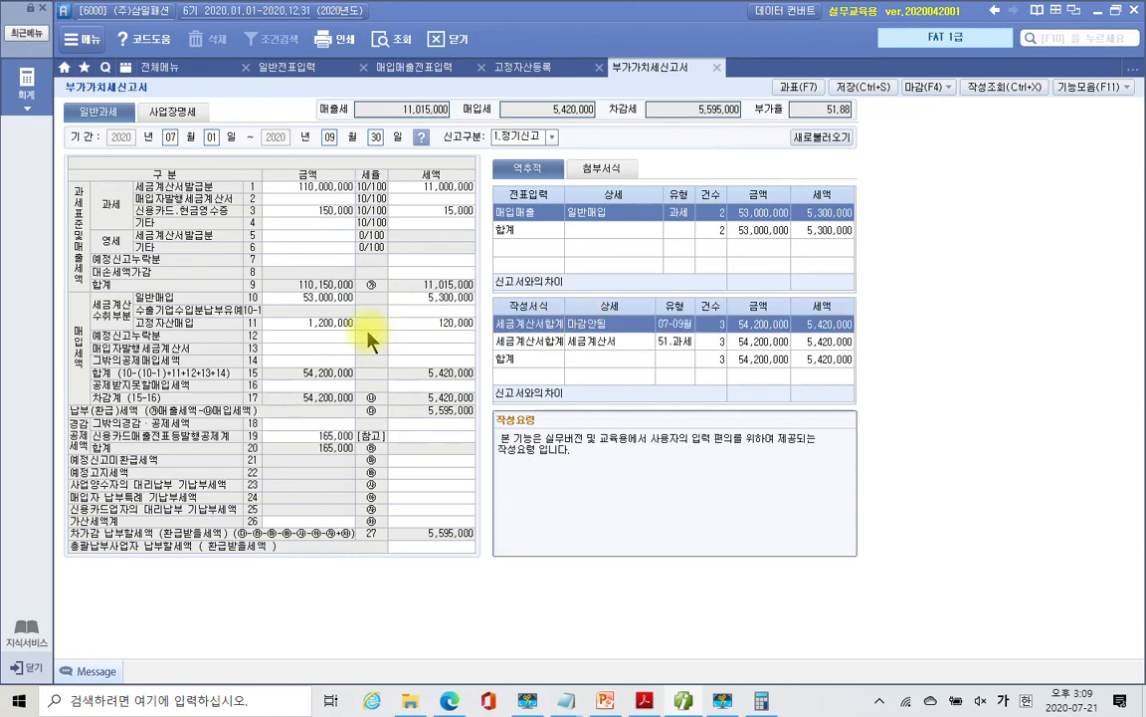
pyautogui.click(319, 299)
pyautogui.click(772, 323)
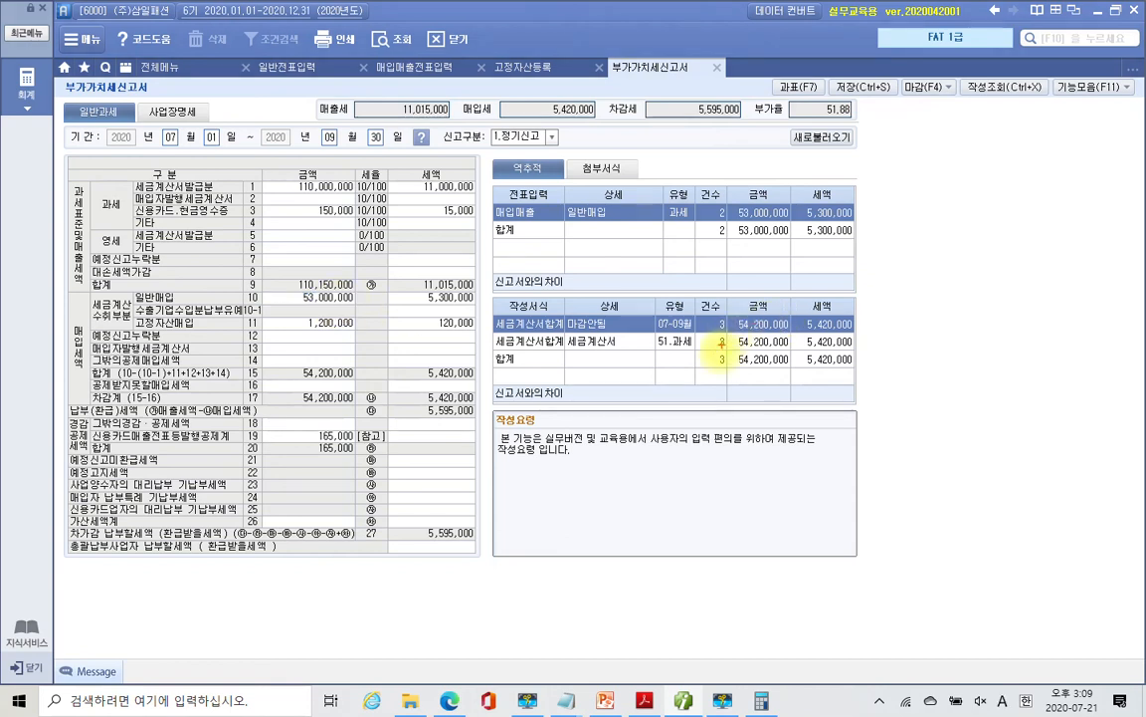
# - Compare the 작성서식 total with the 일반매입 and 고정자산매입 amounts in 부가가치세신고서
pyautogui.moveTo(720, 350); pyautogui.dragTo(766, 350)
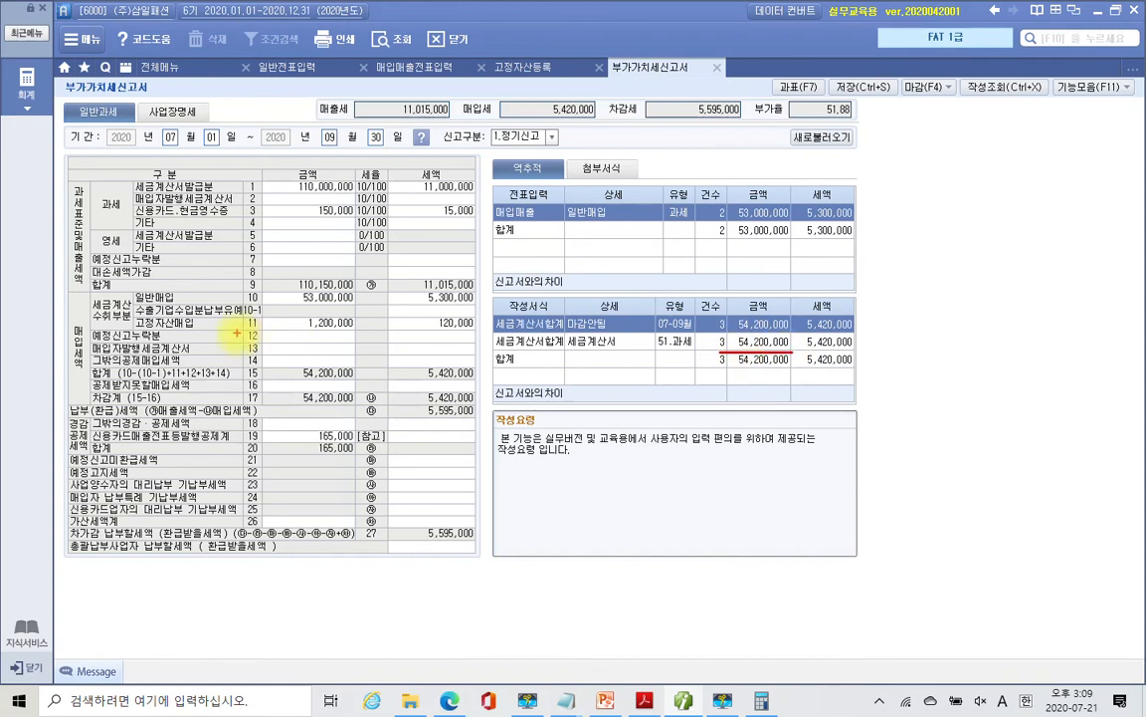
pyautogui.moveTo(133, 317)
pyautogui.mouseDown()
pyautogui.moveTo(256, 336)
pyautogui.moveTo(357, 331)
pyautogui.mouseUp()
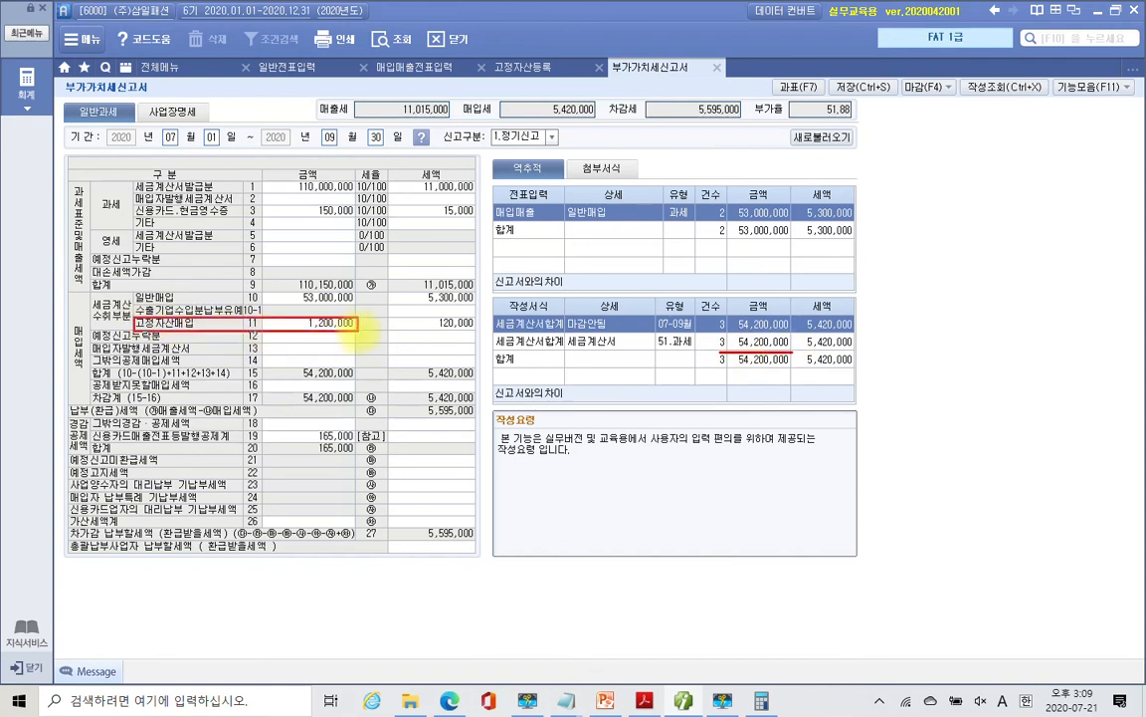
pyautogui.moveTo(723, 369)
pyautogui.mouseDown()
pyautogui.moveTo(801, 367)
pyautogui.moveTo(741, 351)
pyautogui.moveTo(716, 366)
pyautogui.mouseUp()
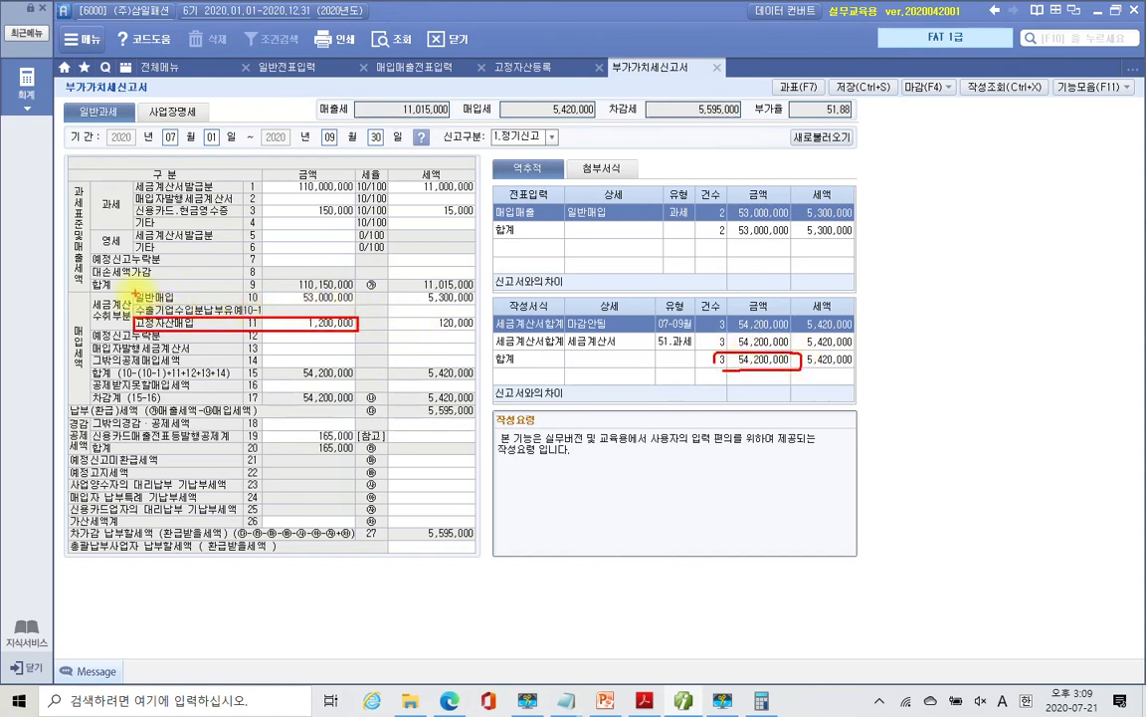
pyautogui.moveTo(135, 291); pyautogui.dragTo(367, 297)
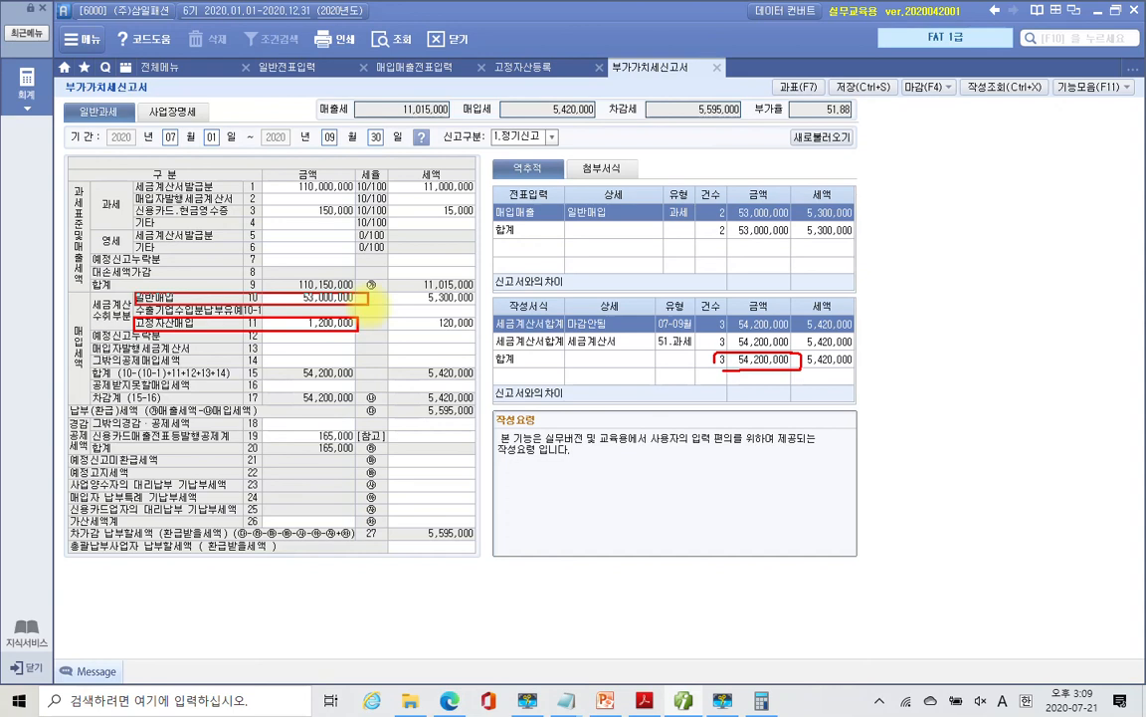
pyautogui.moveTo(264, 293); pyautogui.dragTo(282, 288)
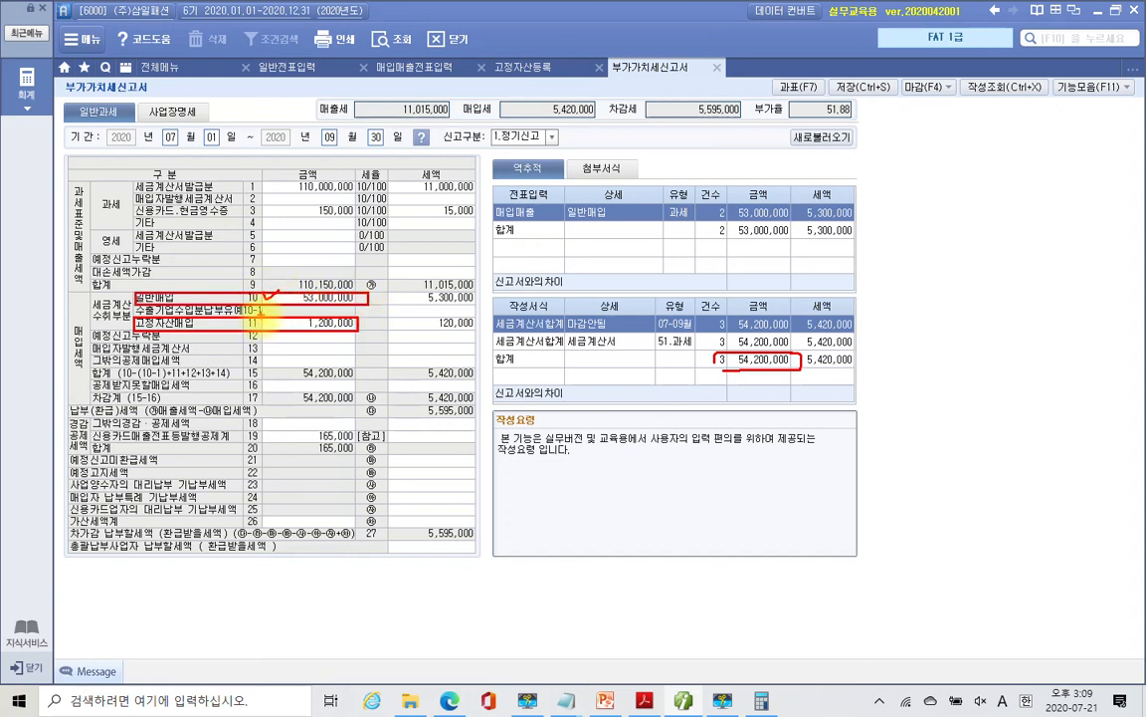
pyautogui.moveTo(261, 319); pyautogui.dragTo(275, 316)
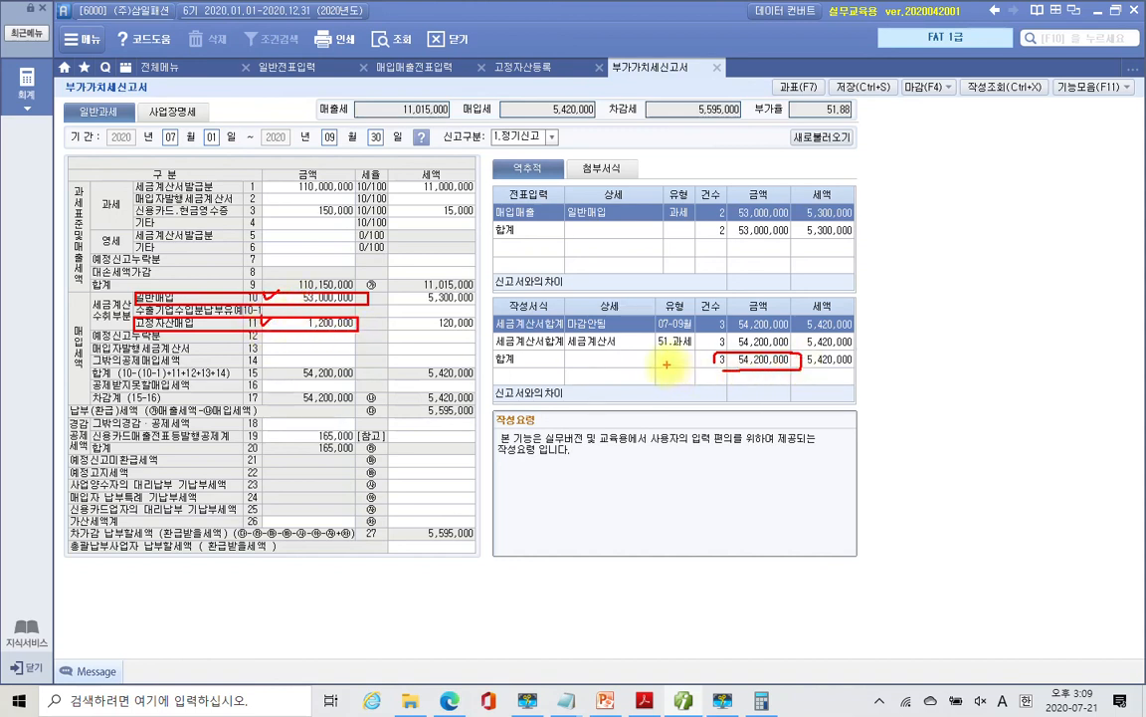
pyautogui.moveTo(673, 360)
pyautogui.mouseDown()
pyautogui.moveTo(702, 354)
pyautogui.moveTo(749, 378)
pyautogui.mouseUp()
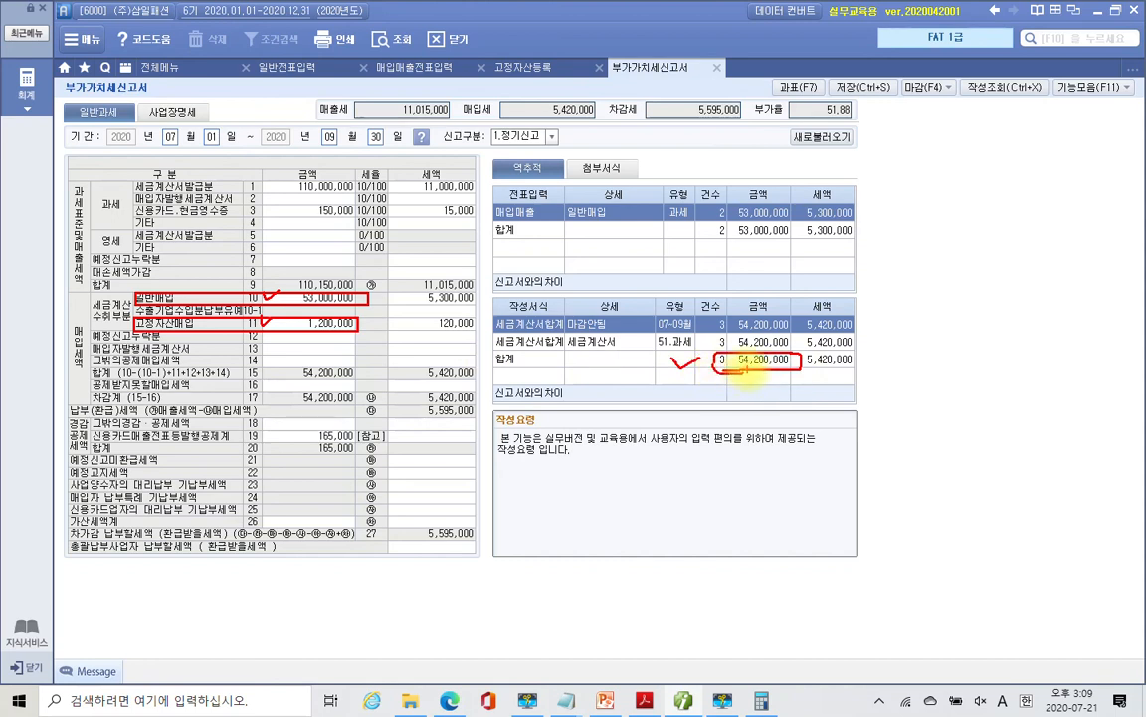
pyautogui.press('Escape')
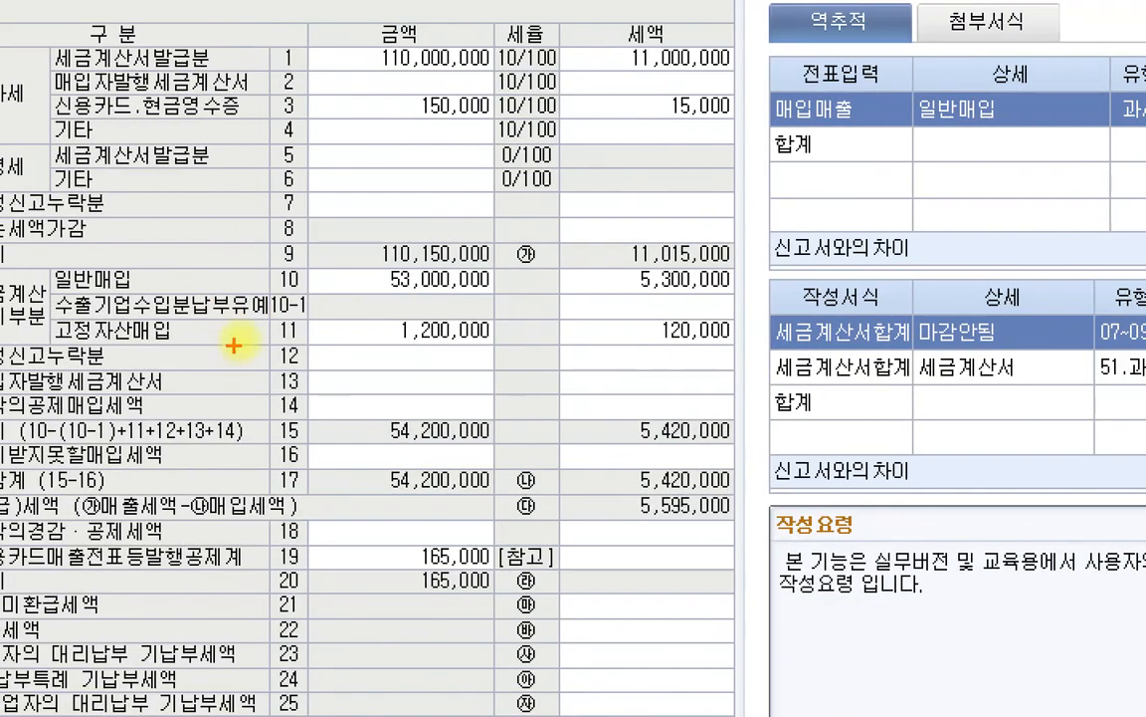
# - Review the amounts and taxes of rows 10 and 11 and the whole 매입세액 section of the return
pyautogui.moveTo(254, 316); pyautogui.dragTo(736, 345)
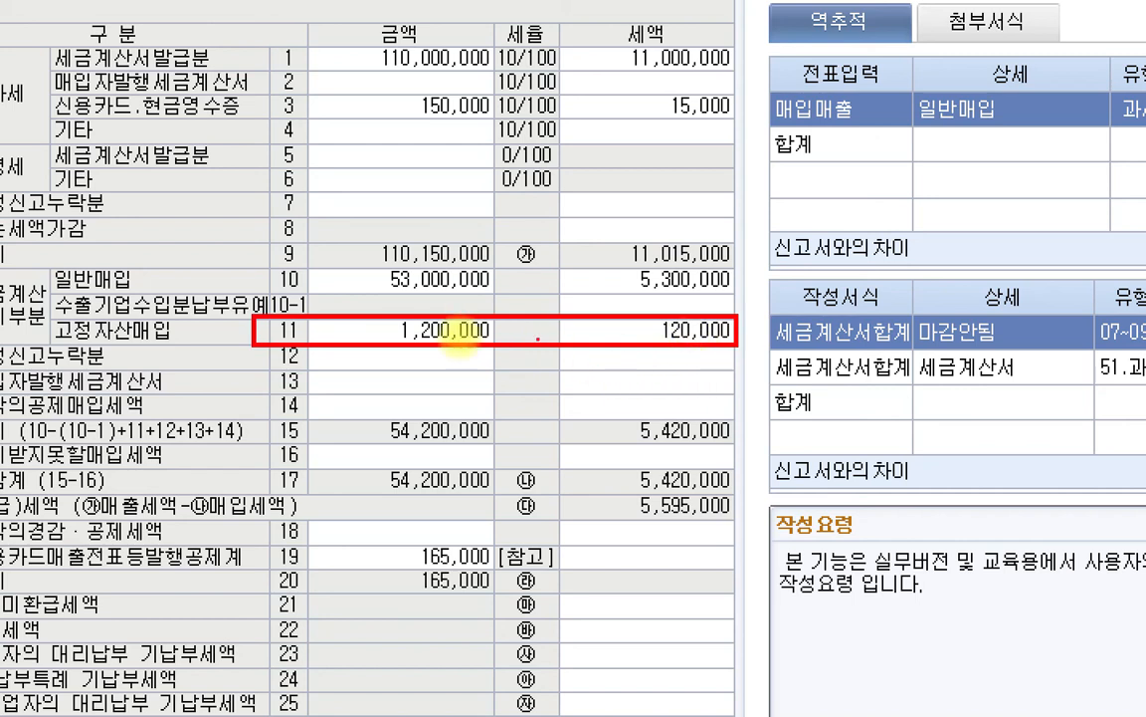
pyautogui.moveTo(261, 264); pyautogui.dragTo(735, 301)
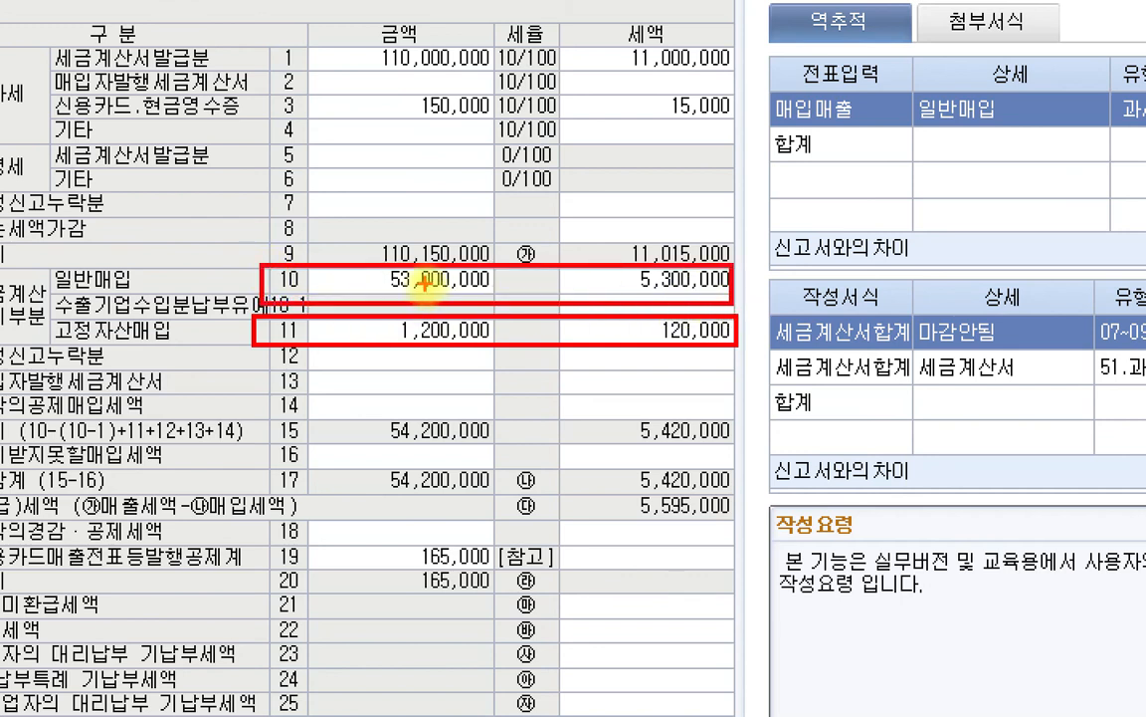
pyautogui.moveTo(71, 294); pyautogui.dragTo(151, 291)
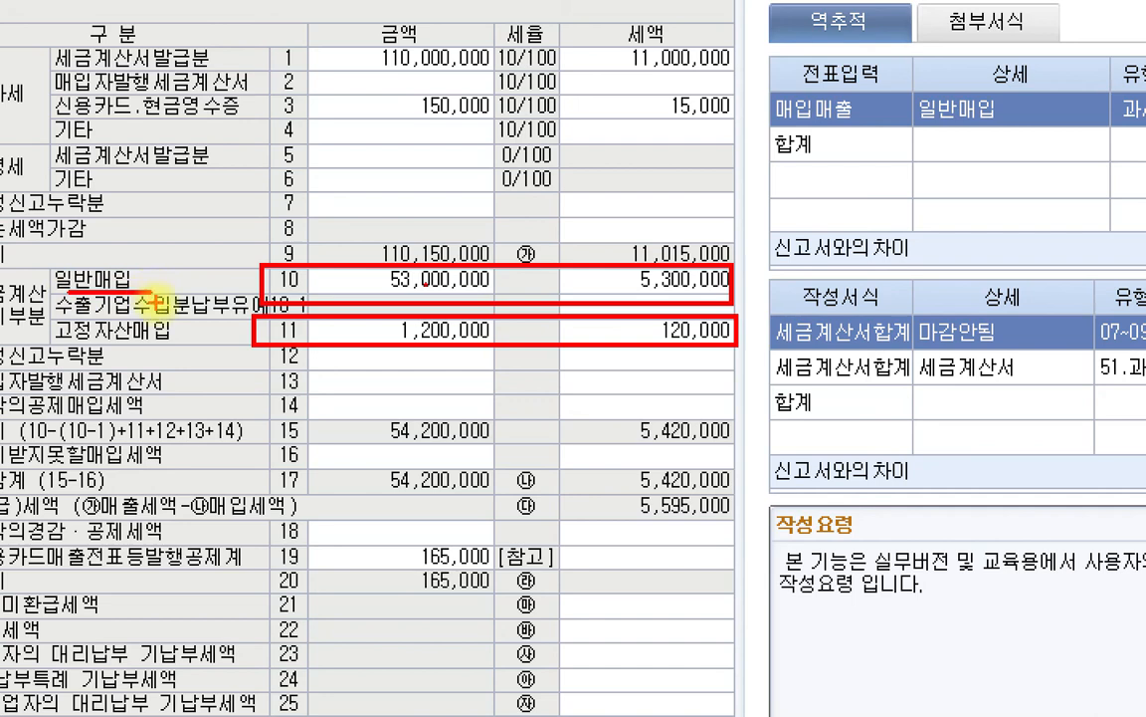
pyautogui.press('Escape')
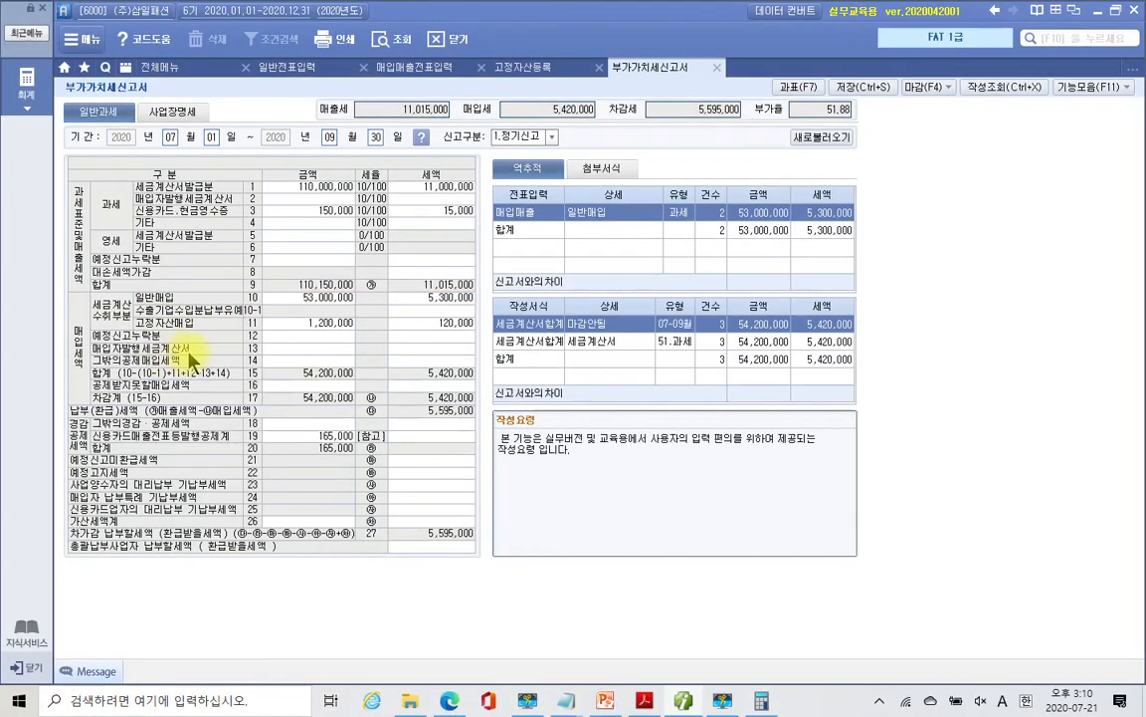
pyautogui.hotkey('ctrl', '1')
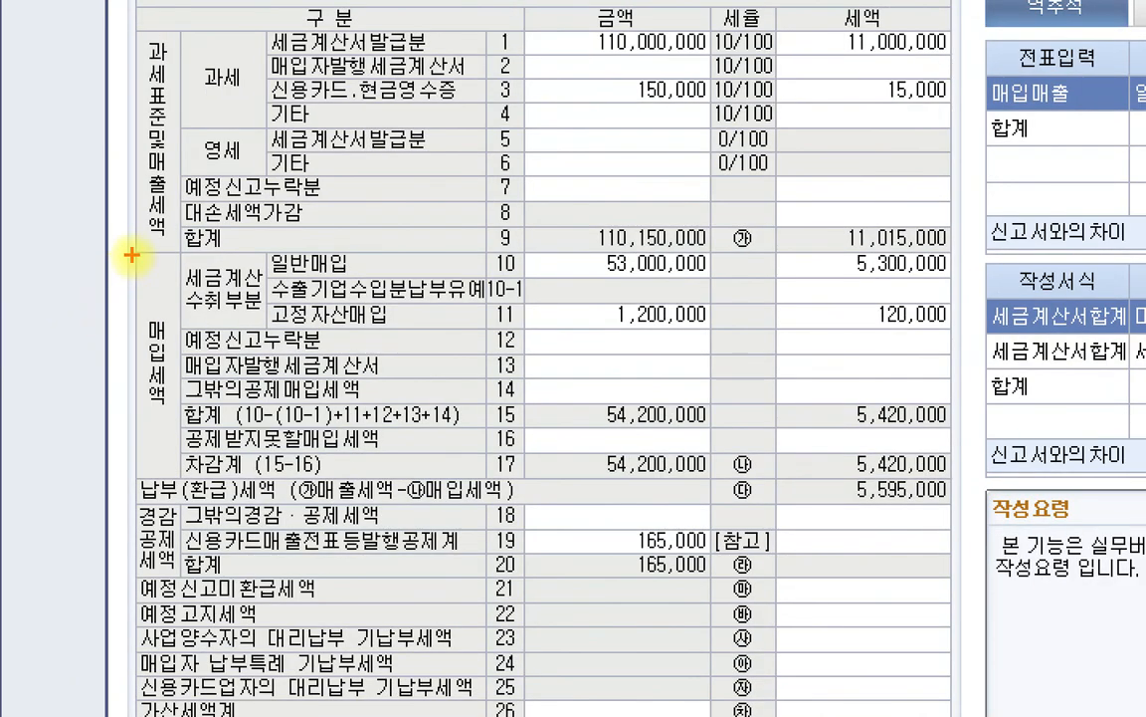
pyautogui.moveTo(131, 255)
pyautogui.mouseDown()
pyautogui.moveTo(620, 438)
pyautogui.moveTo(924, 488)
pyautogui.moveTo(941, 469)
pyautogui.moveTo(968, 485)
pyautogui.mouseUp()
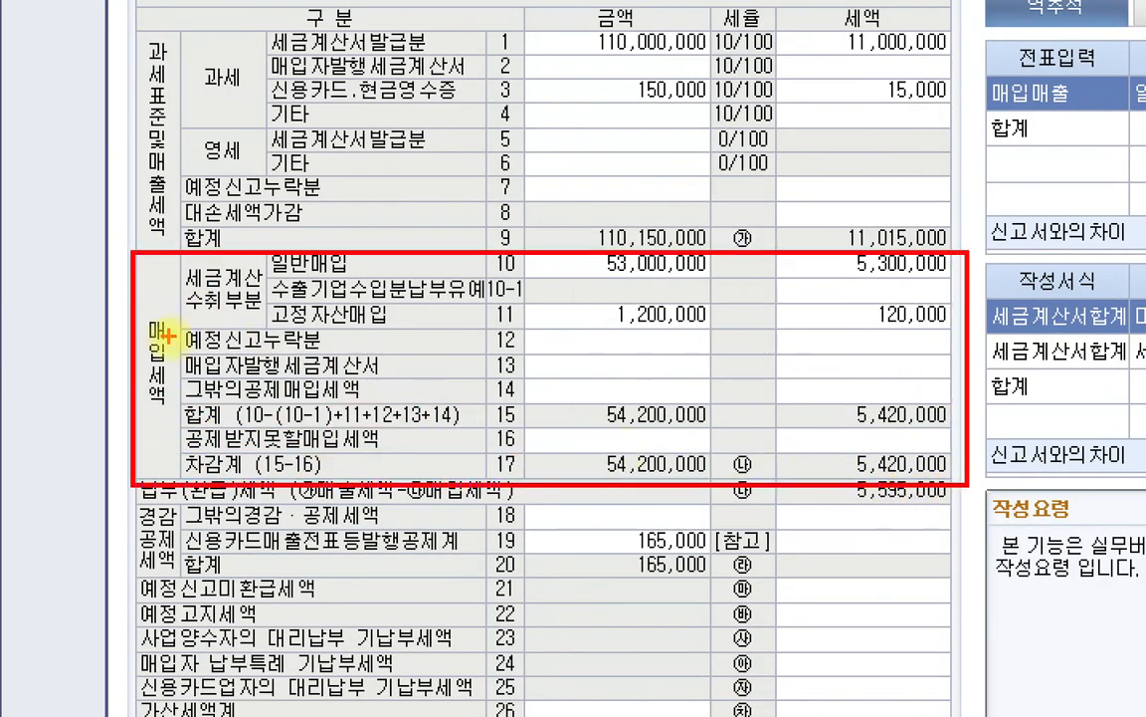
pyautogui.moveTo(131, 313); pyautogui.dragTo(193, 422)
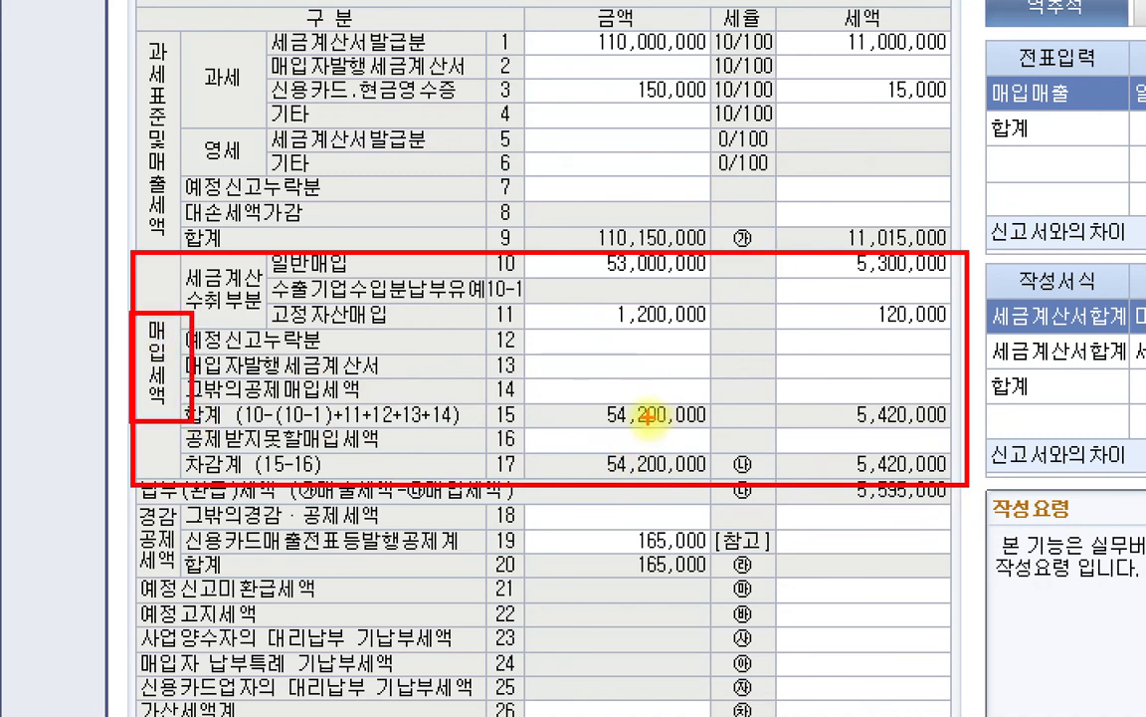
pyautogui.press('Escape')
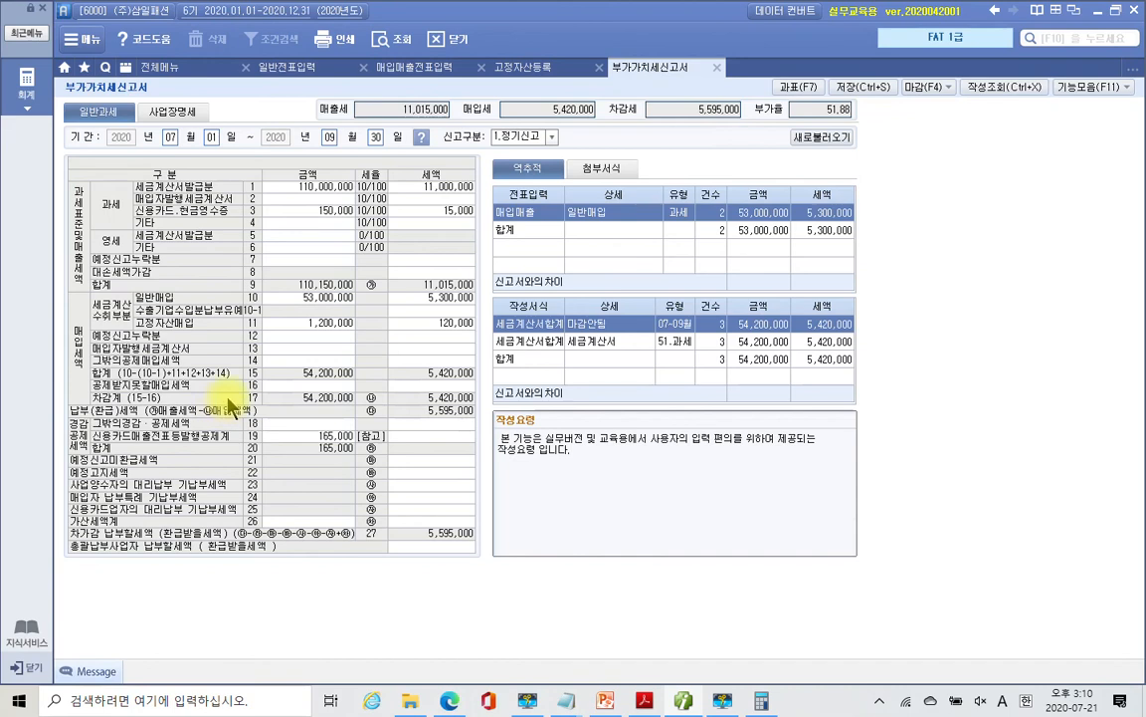
# - Check the 85.계산서수취금액 entry in the 과세표준명세 of the return and confirm the dialog
pyautogui.click(797, 88)
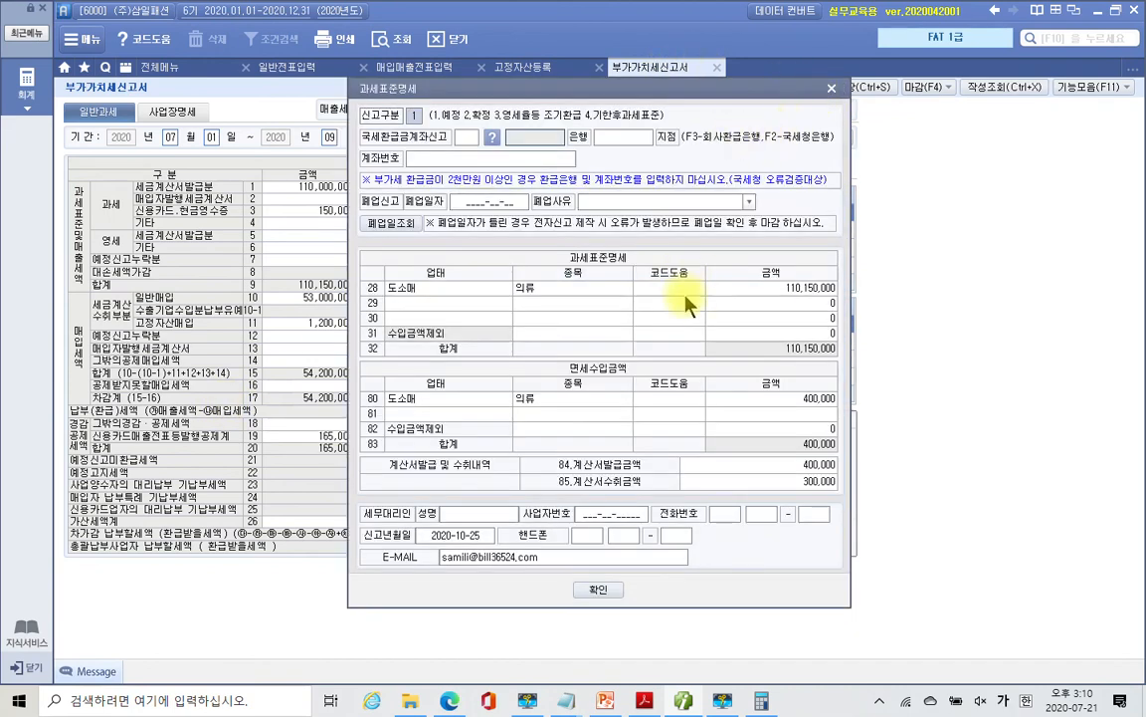
pyautogui.moveTo(549, 474); pyautogui.dragTo(858, 495)
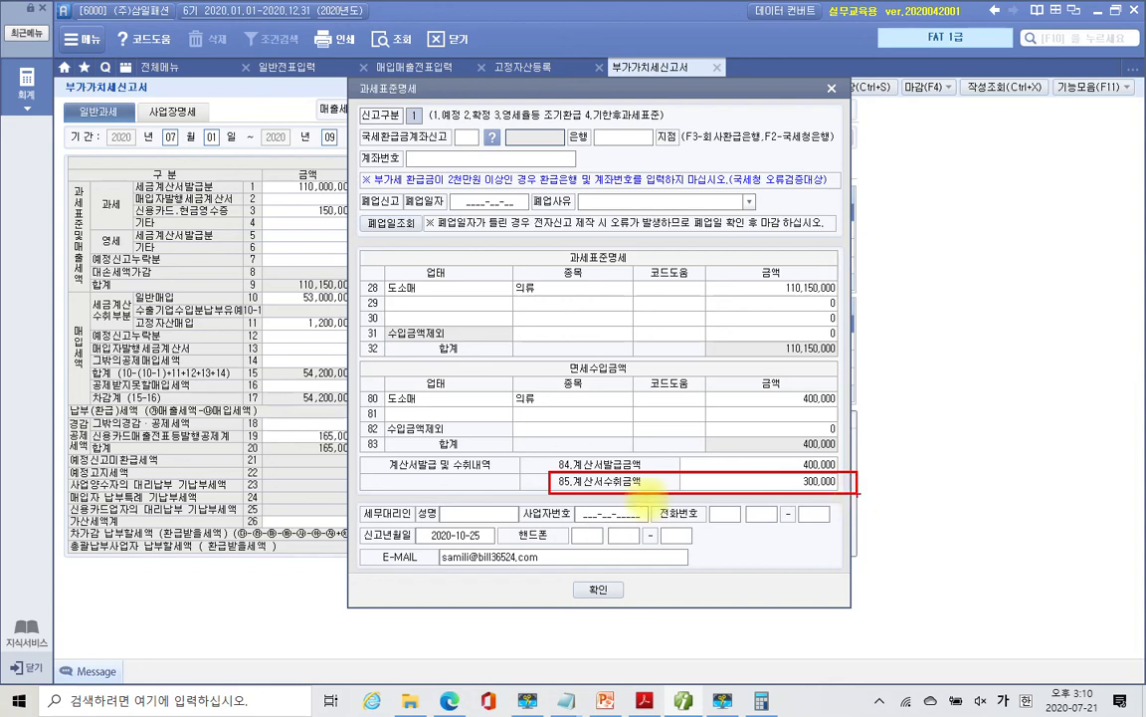
pyautogui.moveTo(808, 464); pyautogui.dragTo(811, 495)
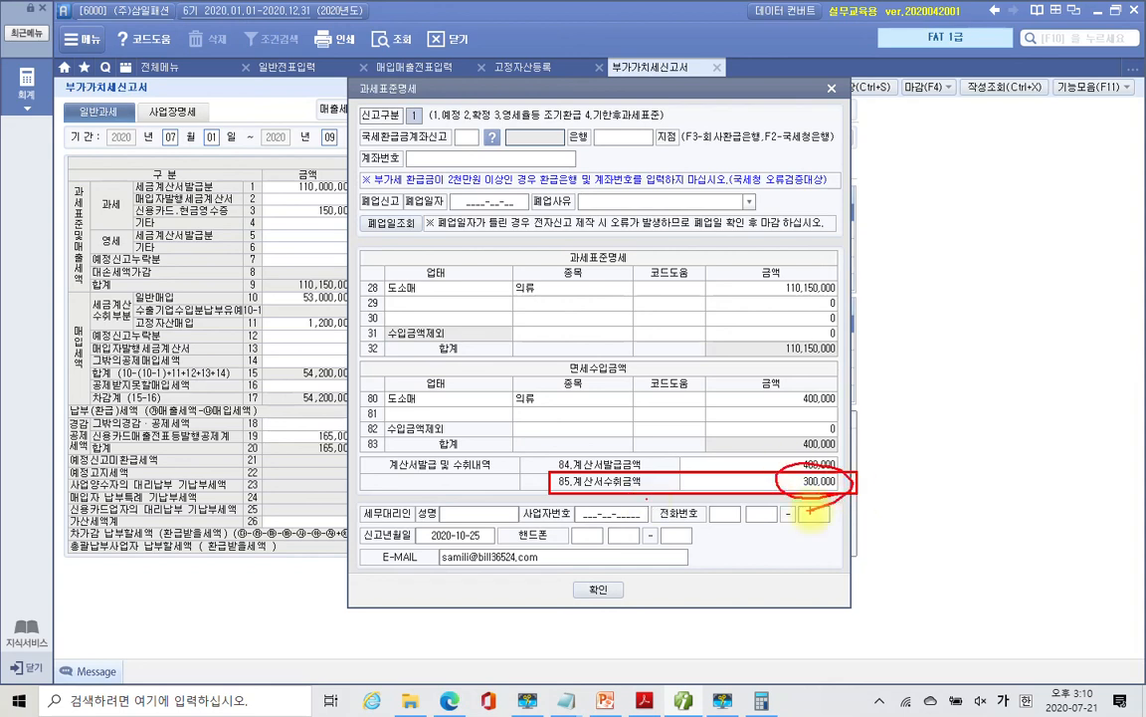
pyautogui.press('Escape')
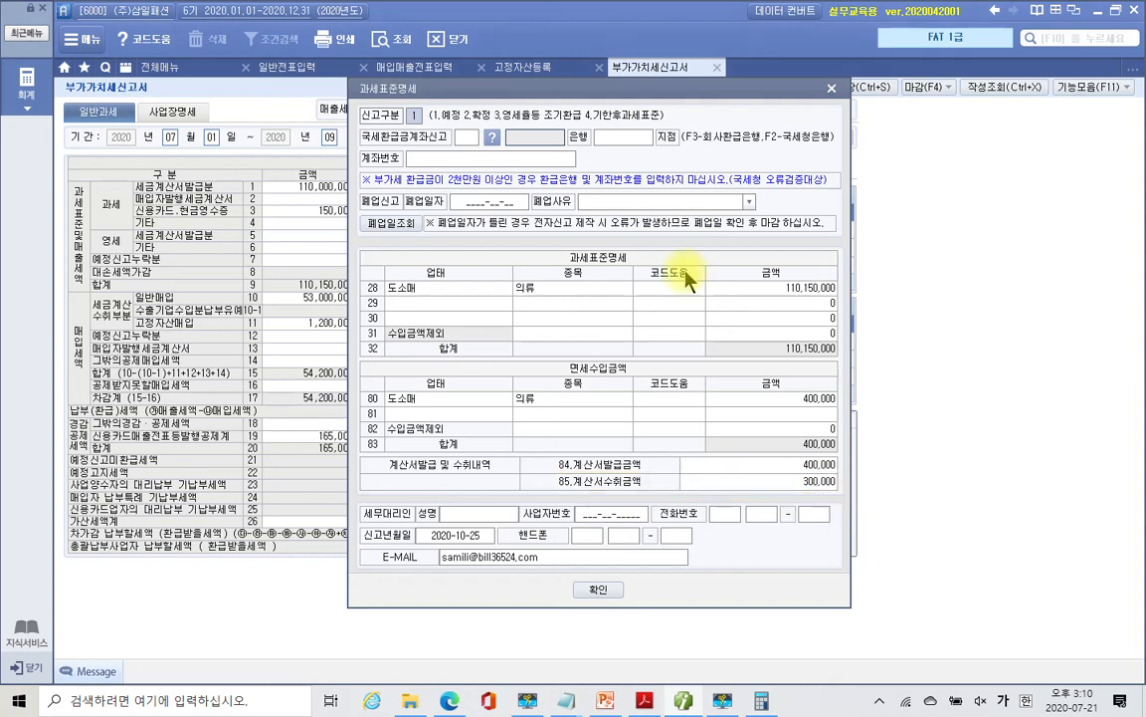
pyautogui.click(598, 590)
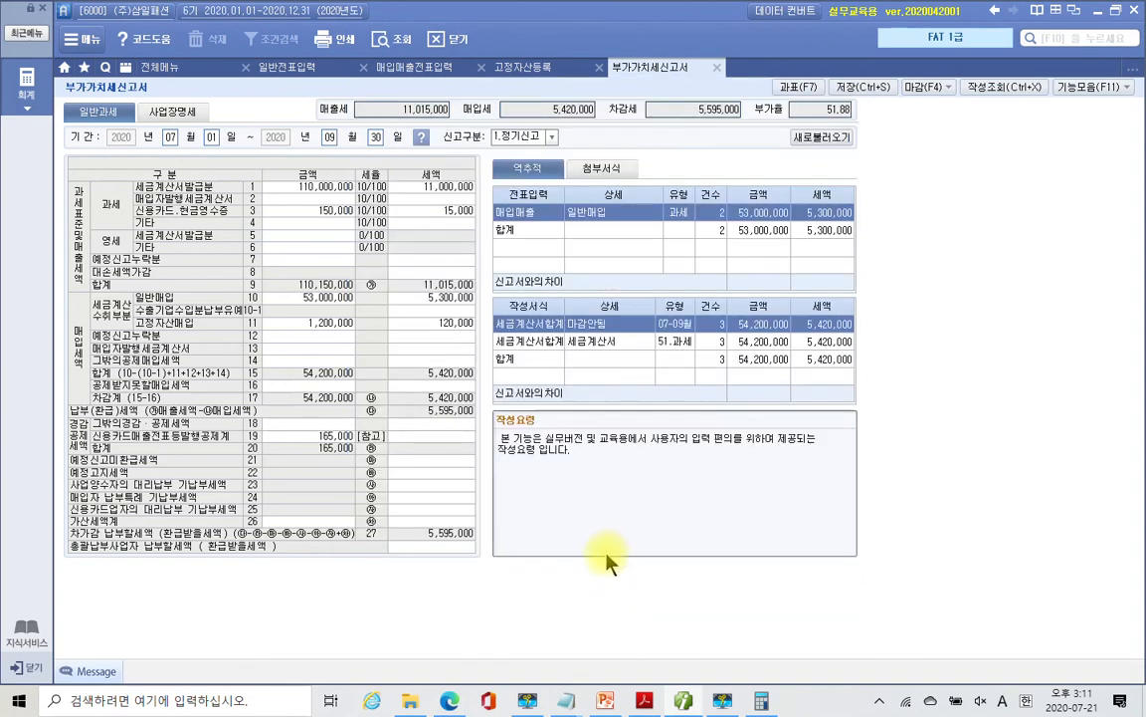
# - Switch to 03 3부4장.pdf in Acrobat Reader and read on from 수행 5 to the 공제받지 못할 매입세액 explanation
pyautogui.click(683, 703)
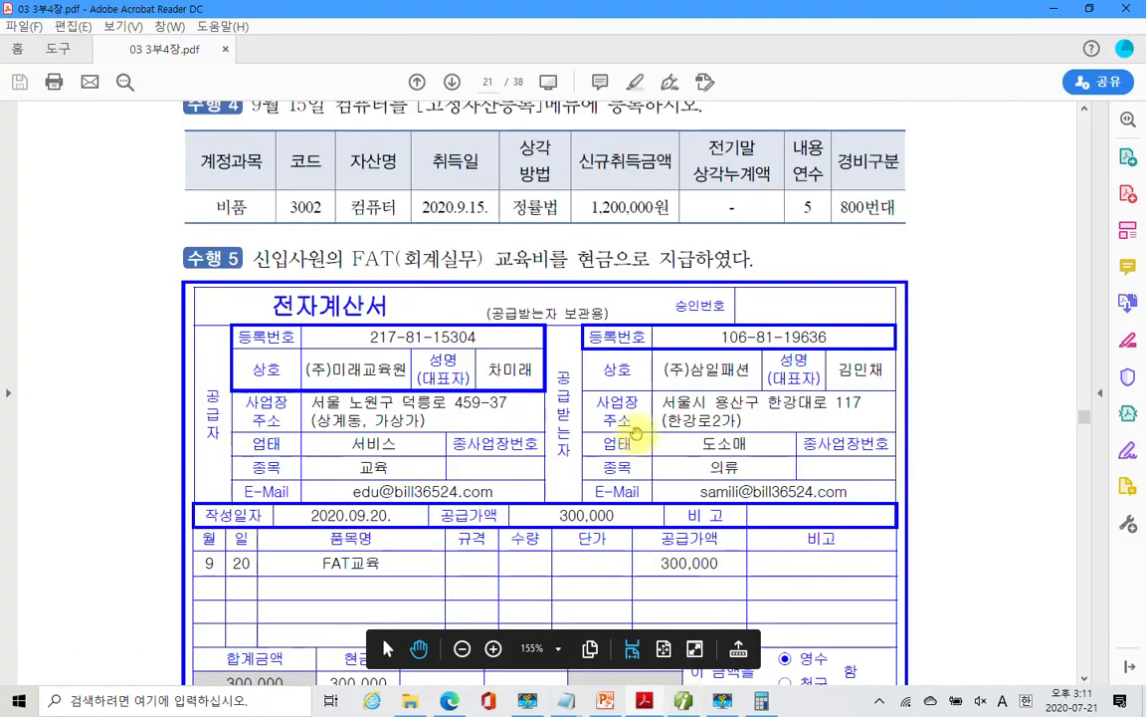
pyautogui.scroll(-5, 640, 443)
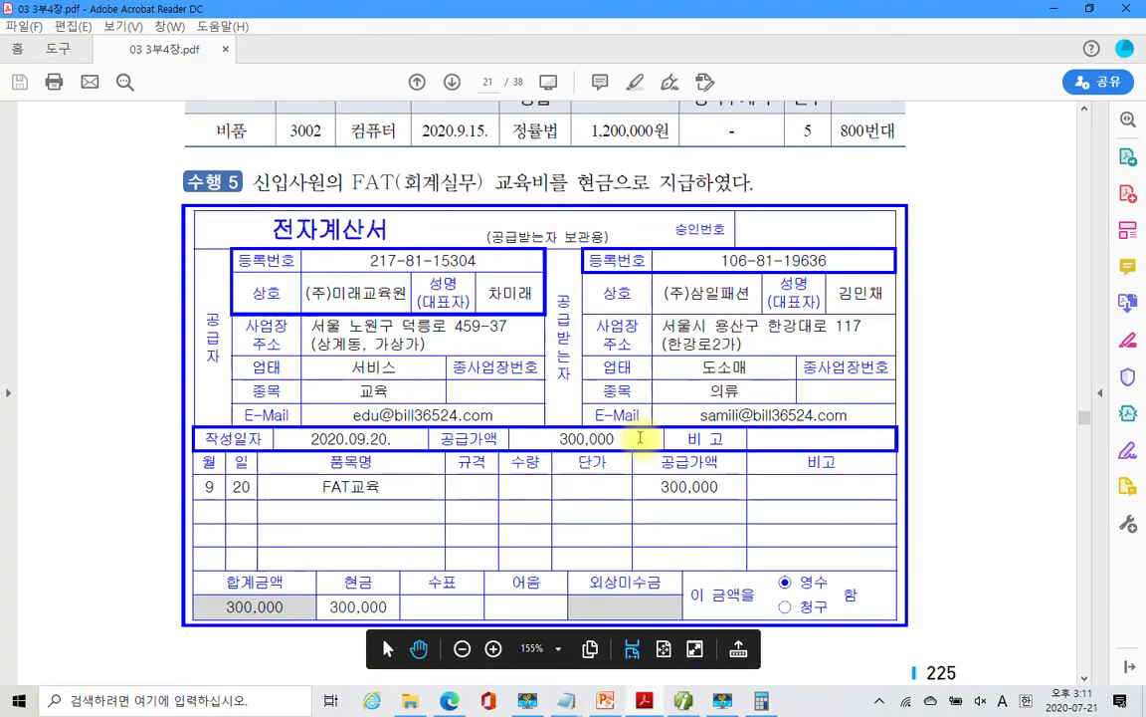
pyautogui.scroll(-5, 640, 450)
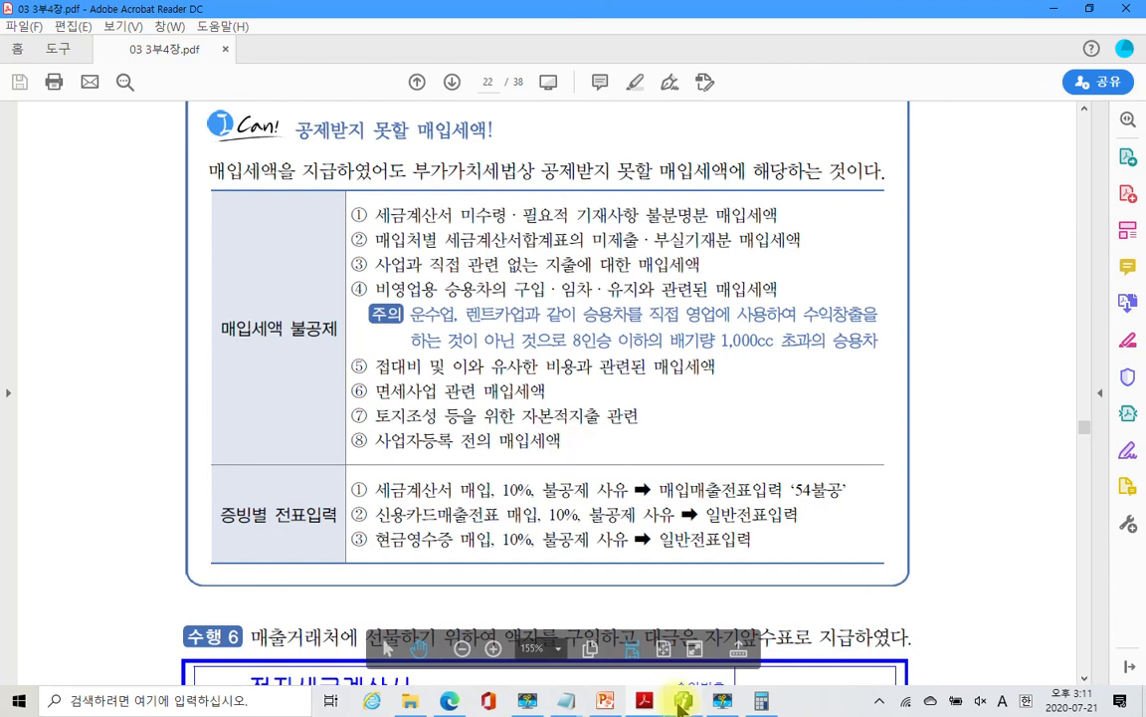
pyautogui.moveTo(676, 702)
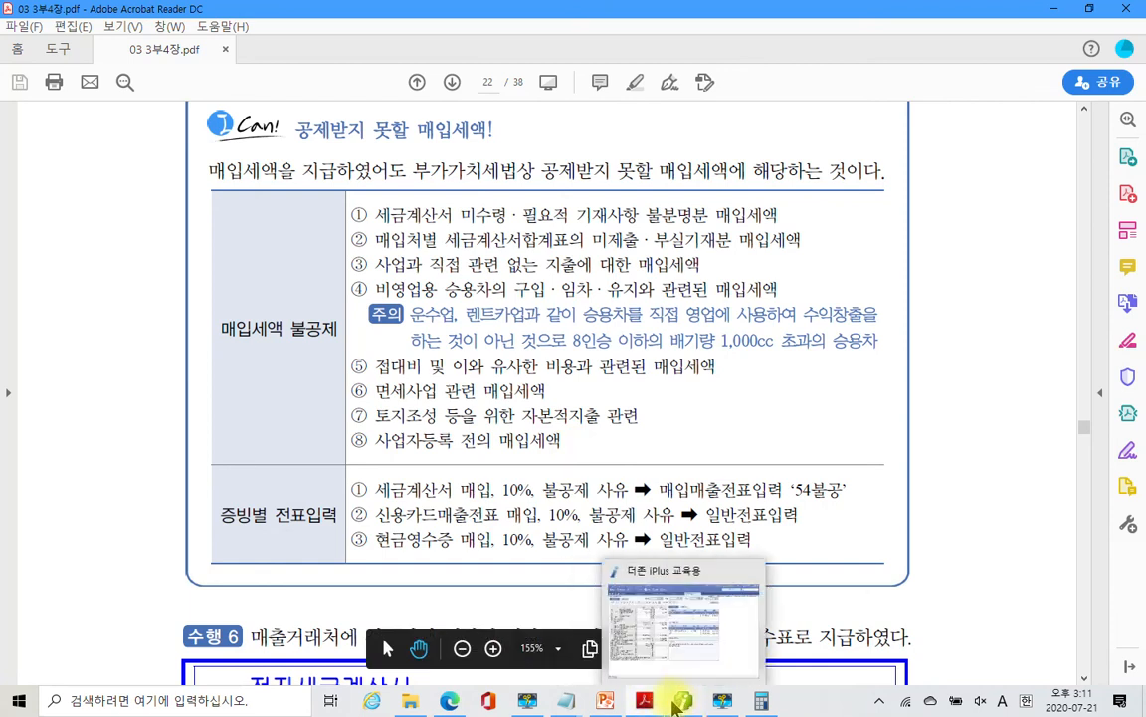